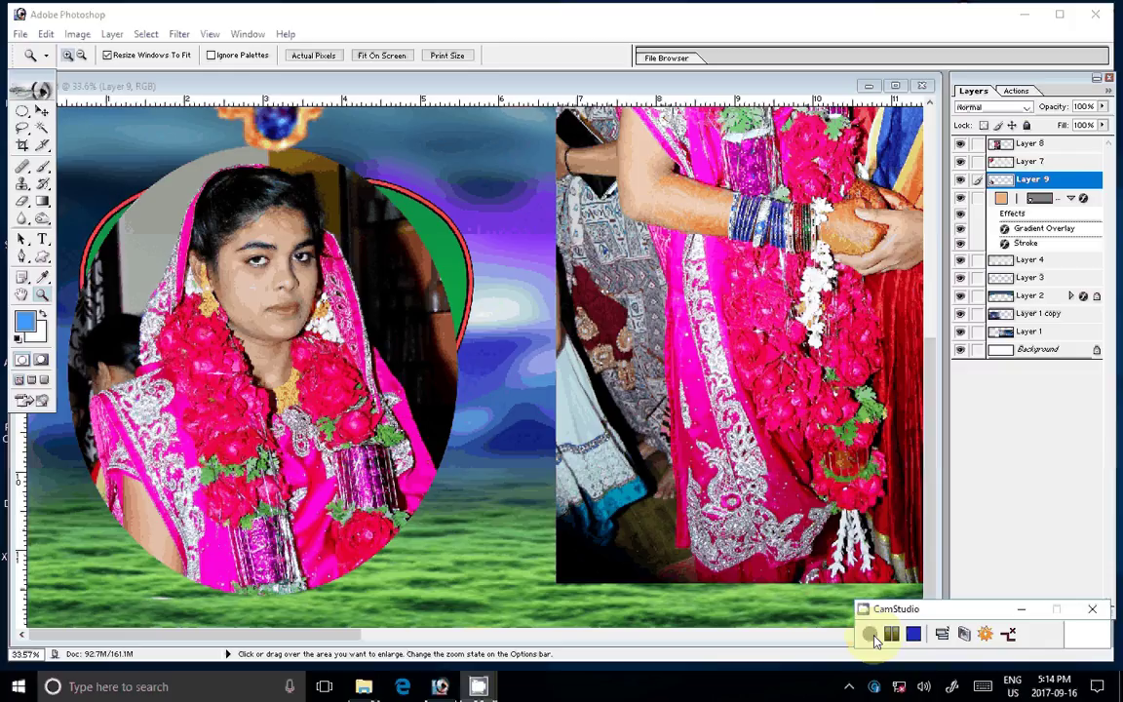
Trace a closed Pen path around the girl's head and dupatta.
left_click(871, 636)
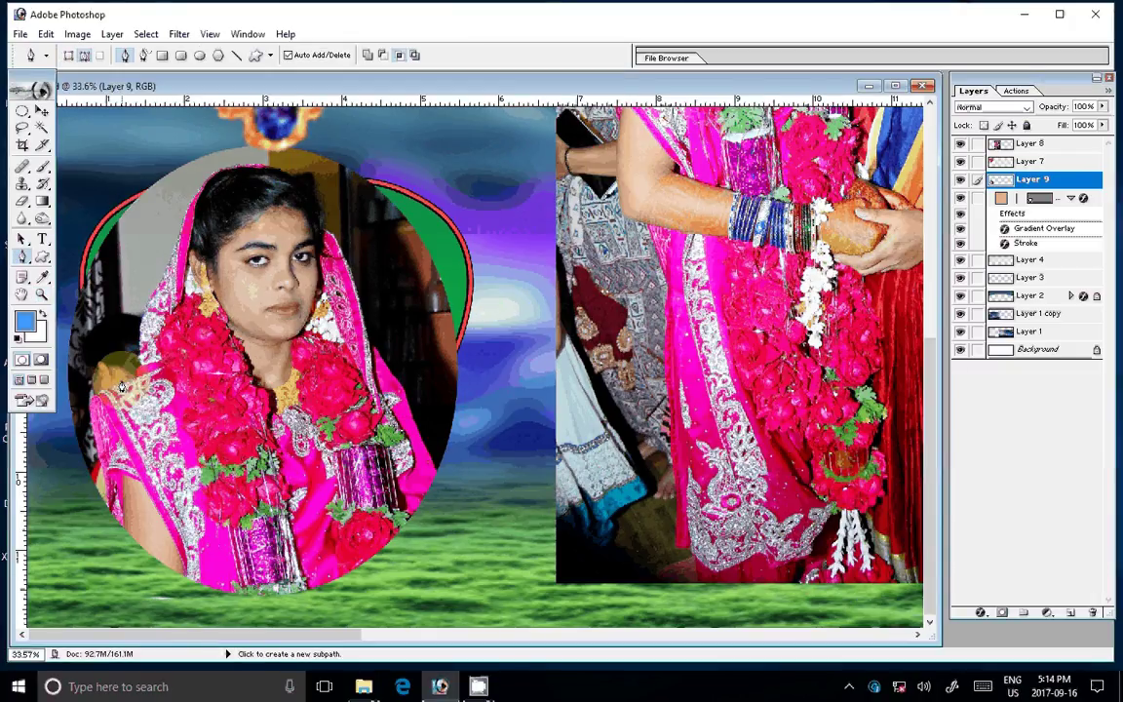
left_click(121, 387)
left_click(198, 188)
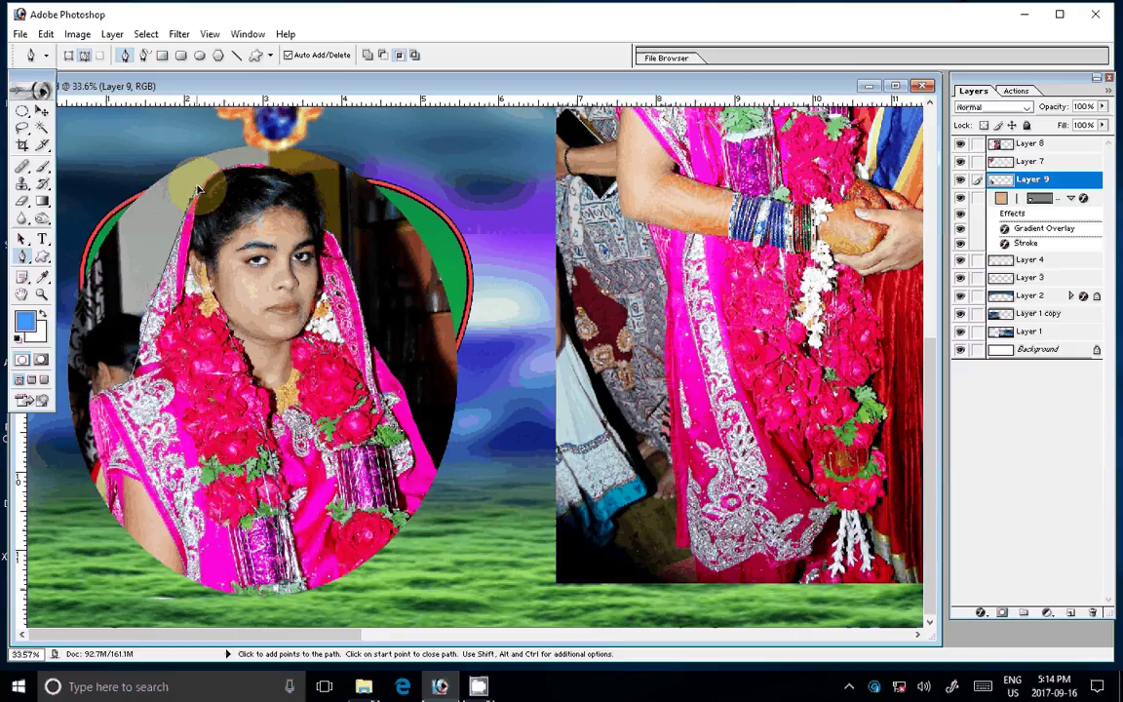
left_click(323, 218)
left_click(343, 259)
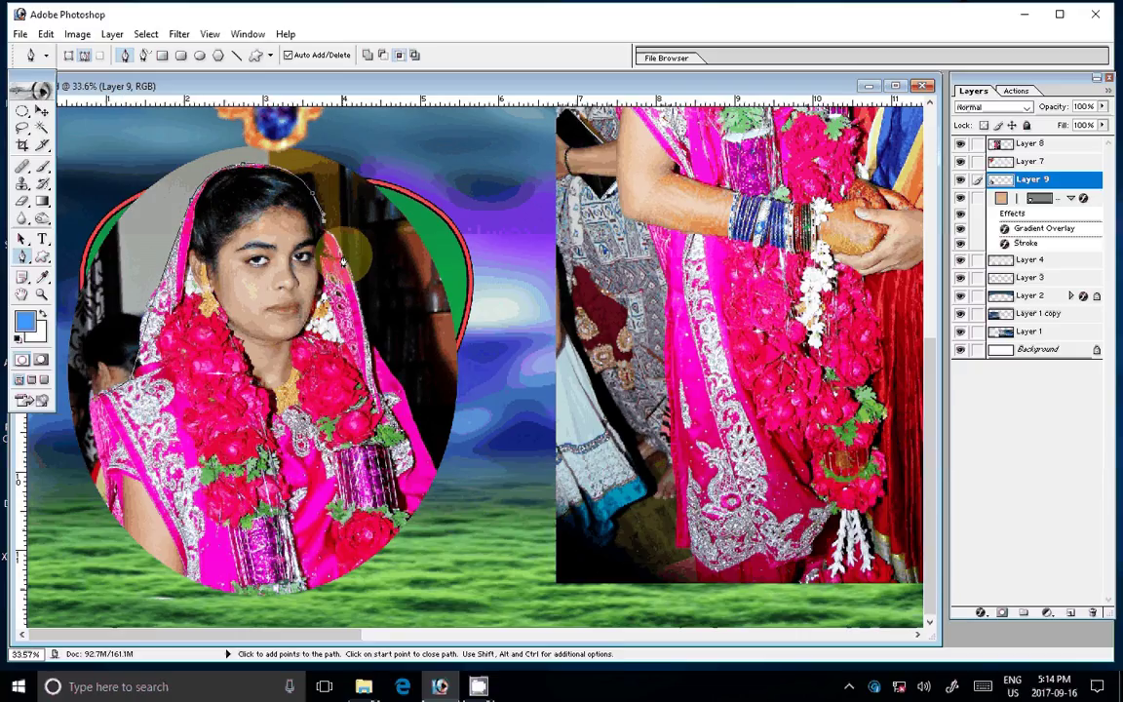
left_click(436, 477)
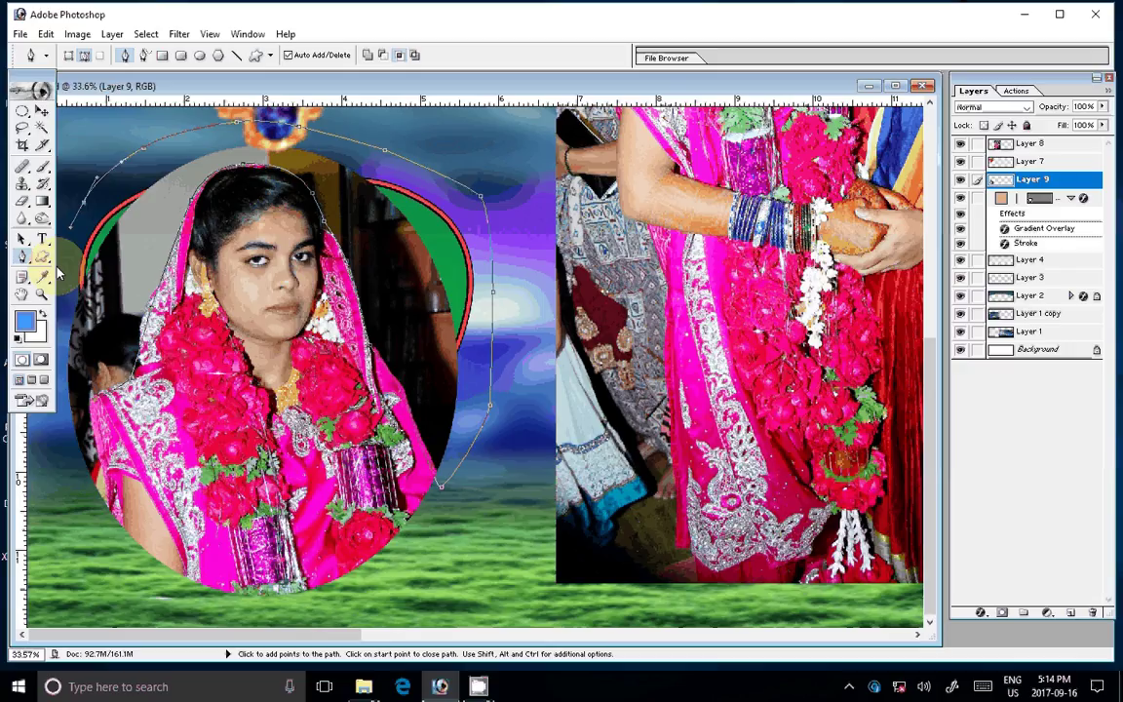
left_click_drag(102, 552, 88, 405)
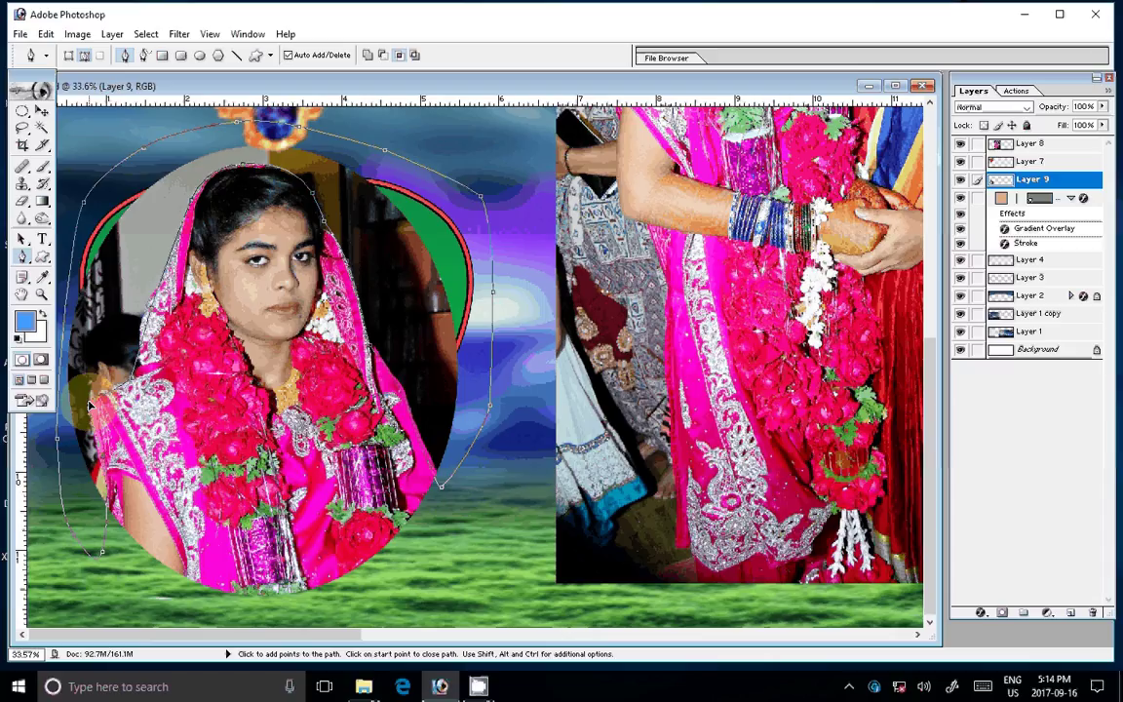
left_click(239, 280, "ctrl")
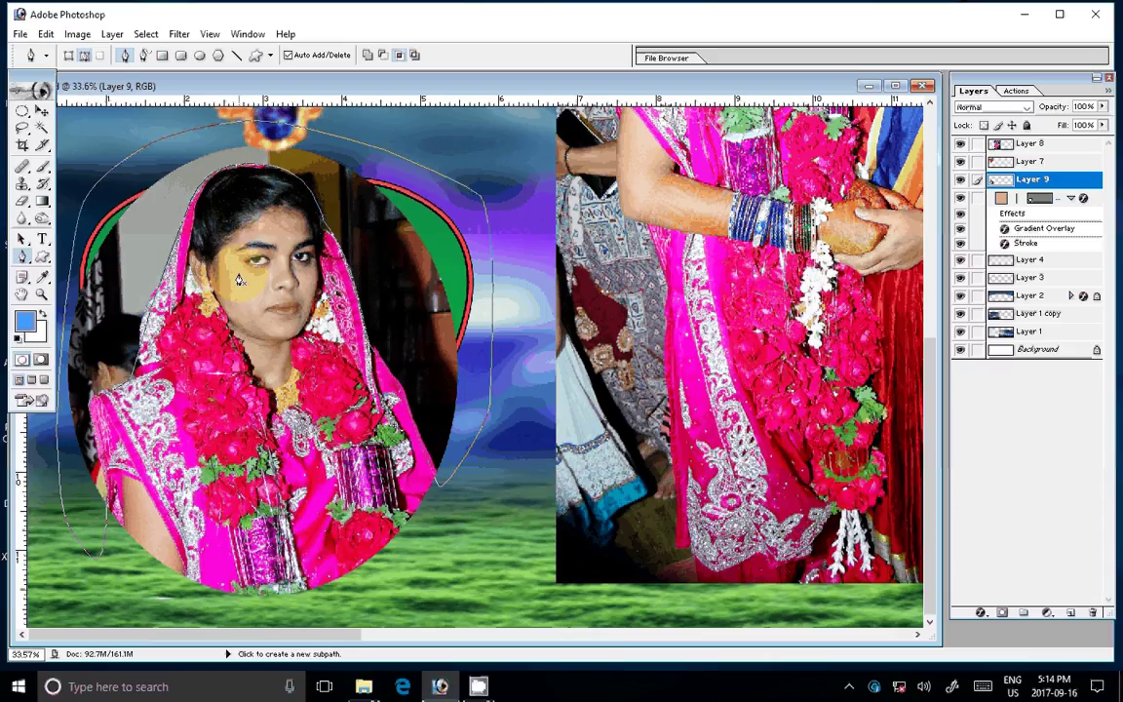
Convert the path to a selection, delete the dark background, and deselect.
key("ctrl+Return")
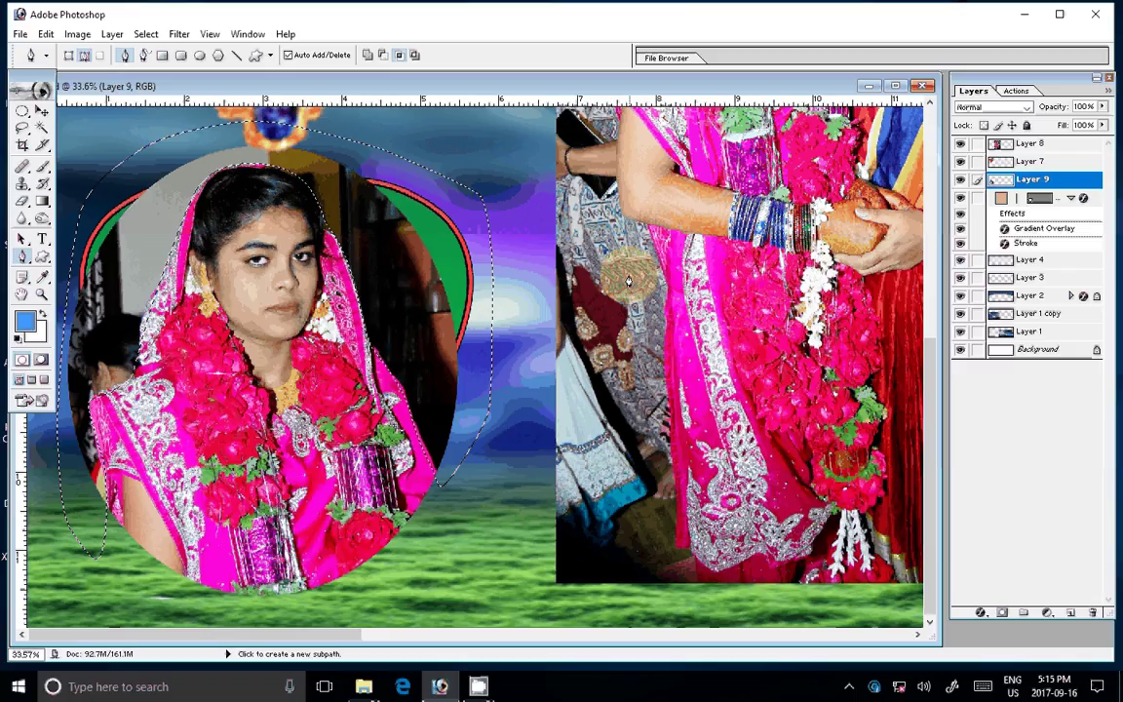
key("Delete")
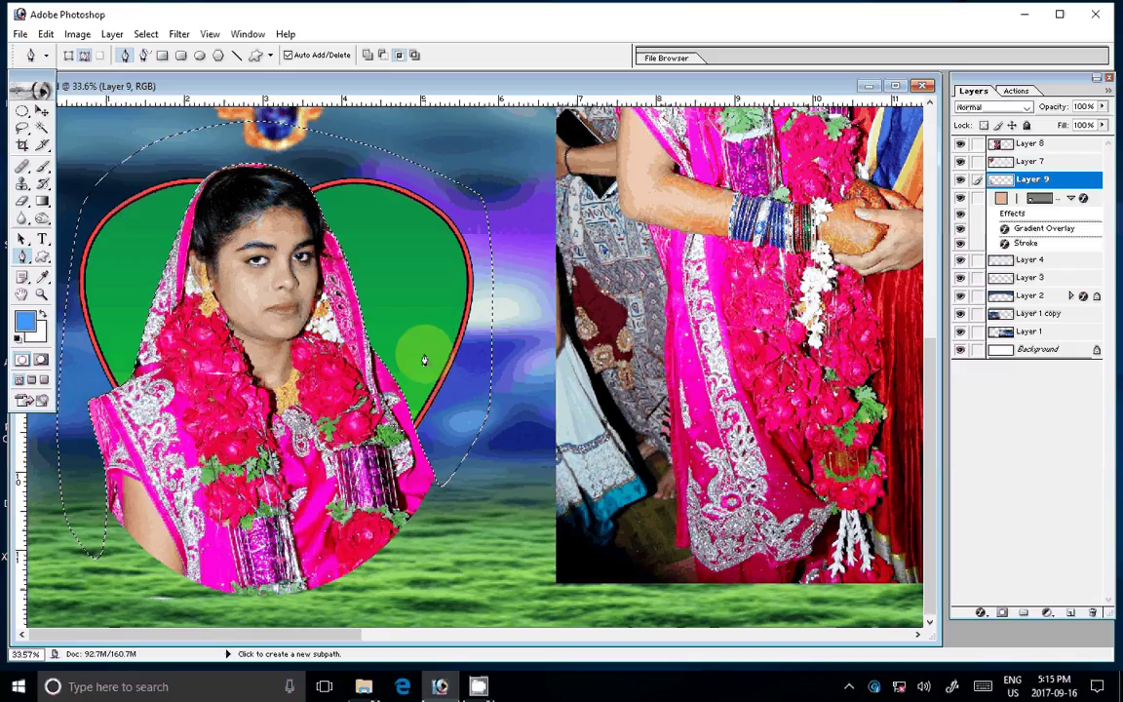
key("ctrl+d")
key("v")
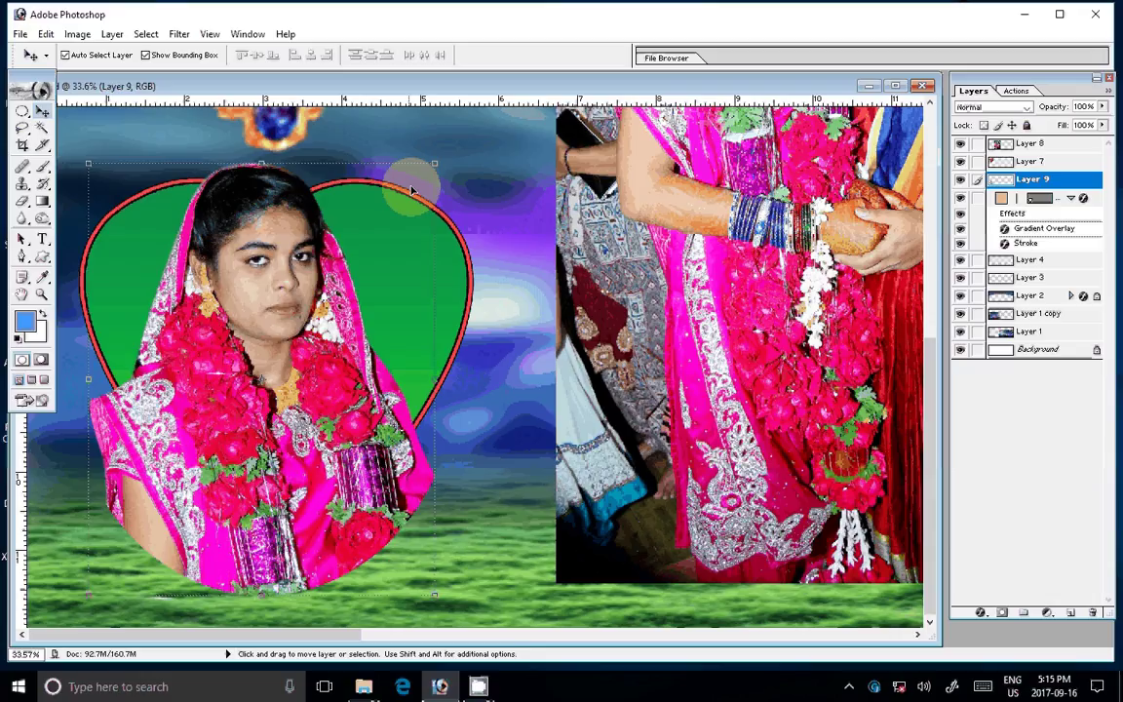
Scale the Layer 9 portrait to 74.5% and erase its lower part with a 600-size eraser.
left_click_drag(413, 190, 413, 230)
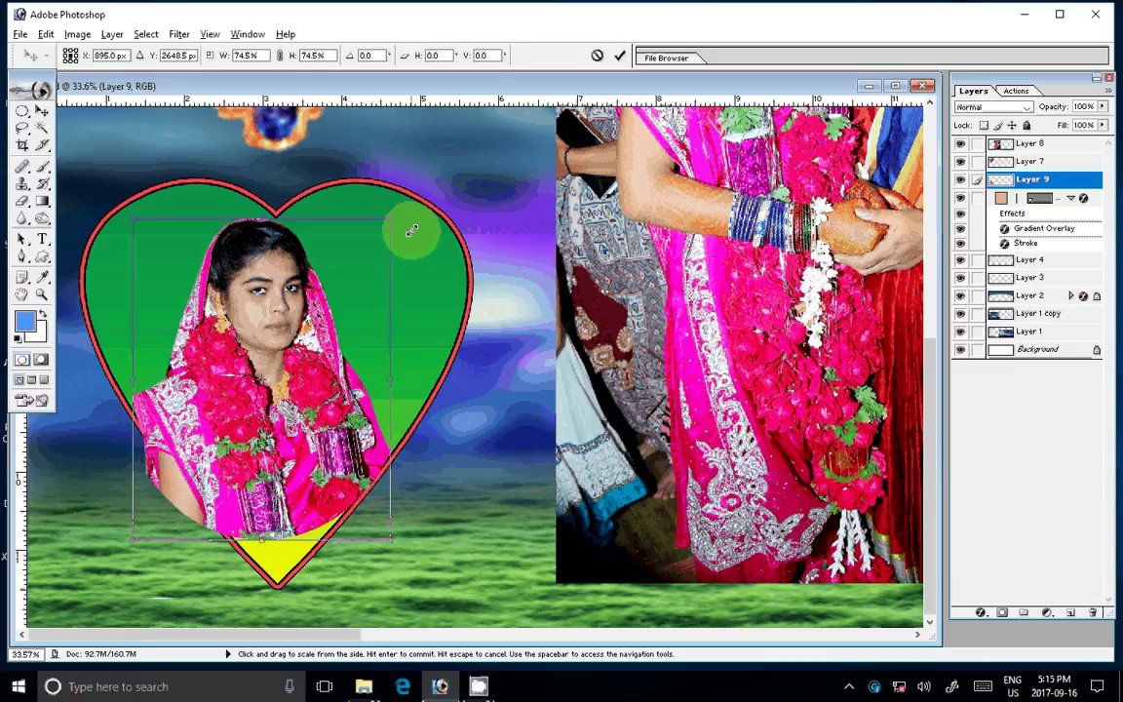
key("Return")
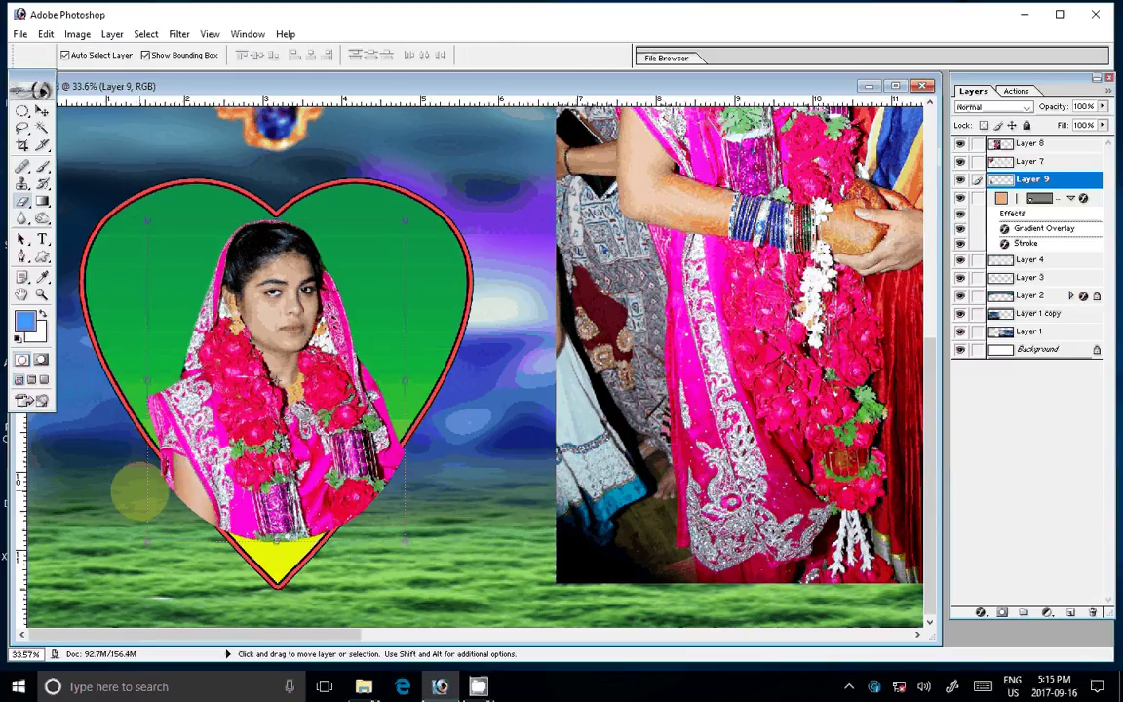
left_click(22, 203)
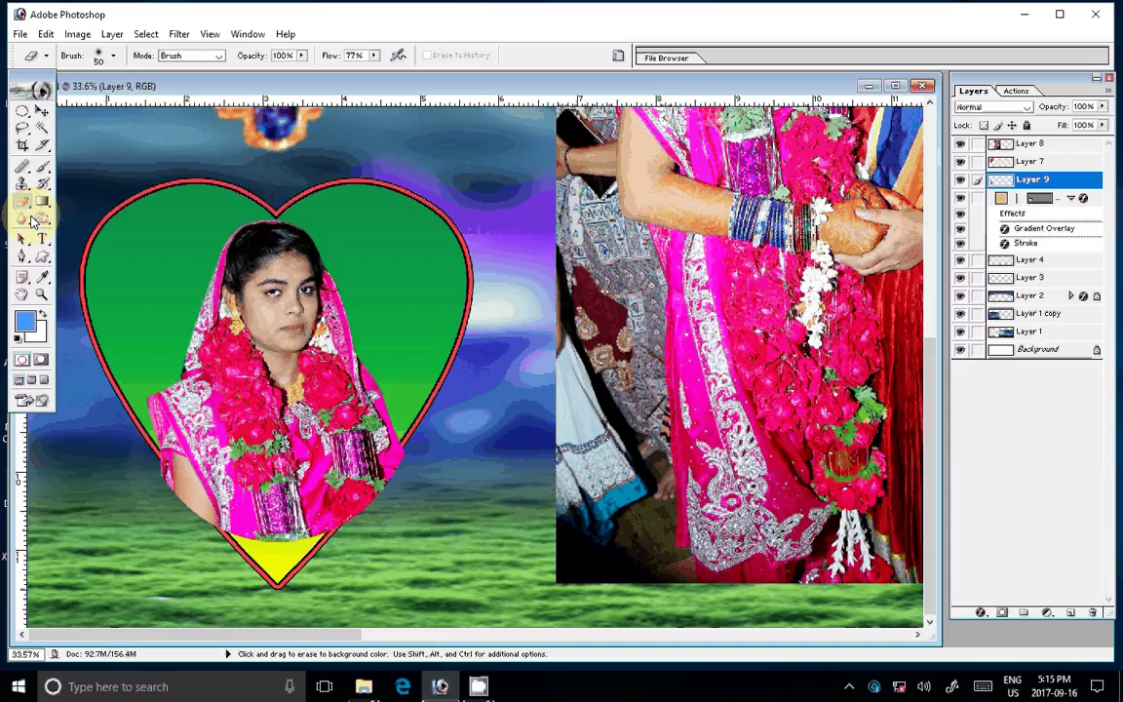
key("bracketright")
key("bracketright")
key("bracketright")
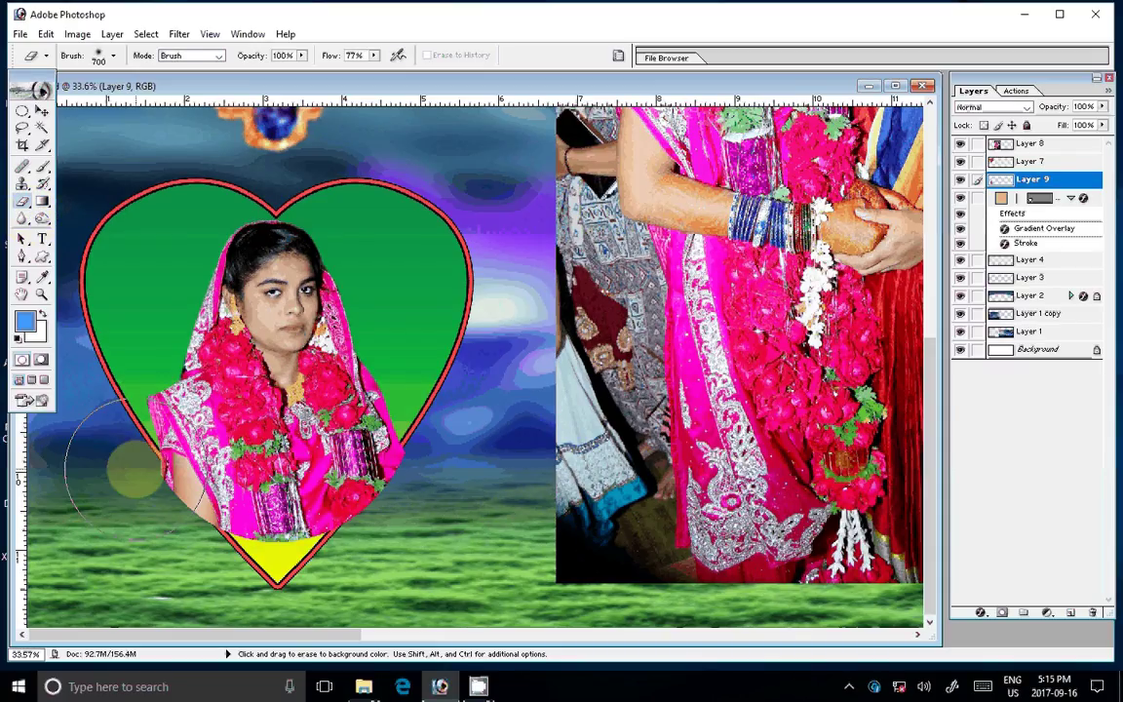
key("bracketleft")
left_click_drag(130, 466, 184, 520)
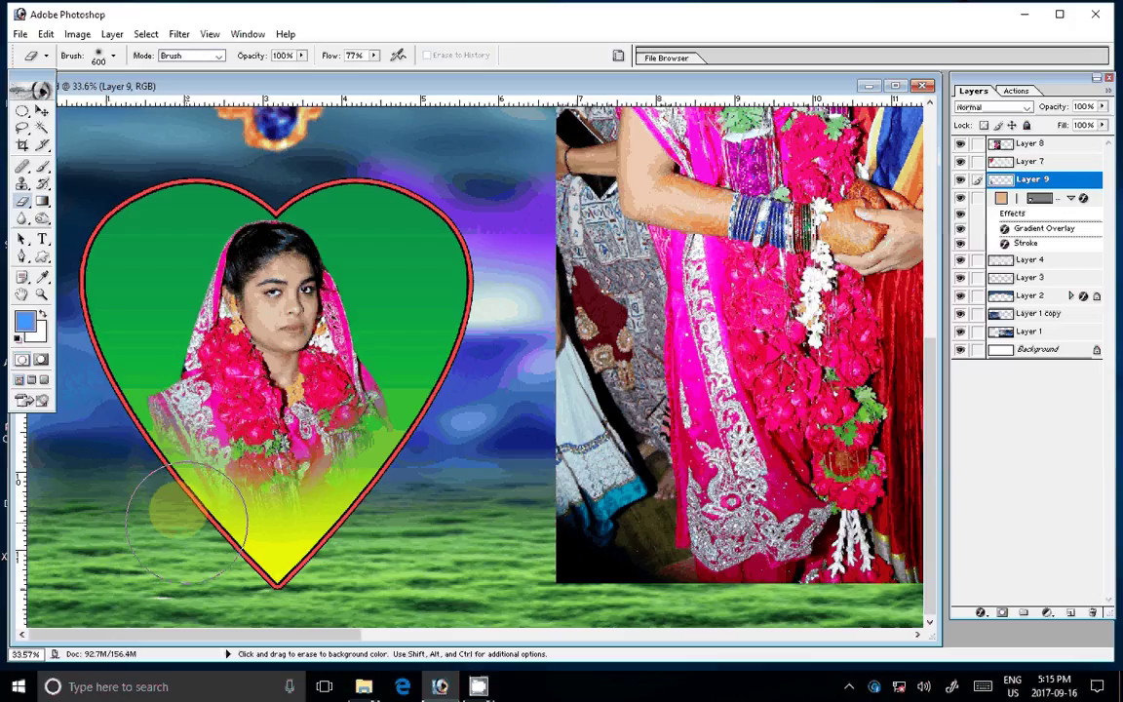
Zoom out and close DSC_0167.JPG without saving.
key("z")
left_click(329, 439, "alt")
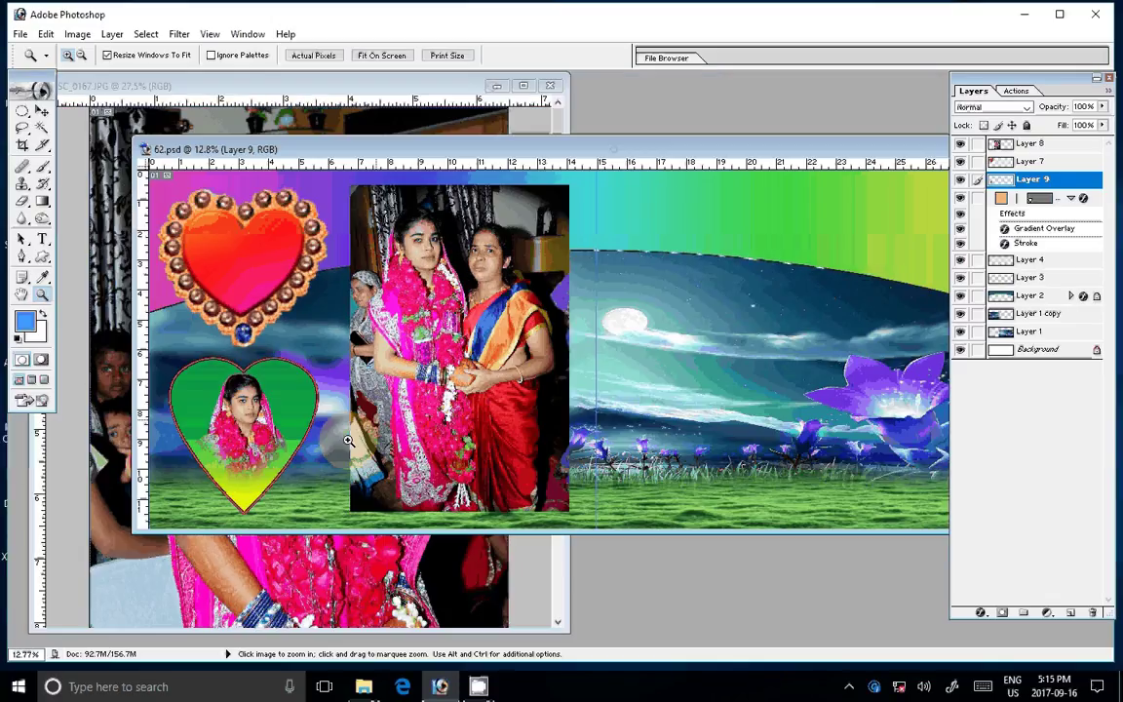
left_click(550, 86)
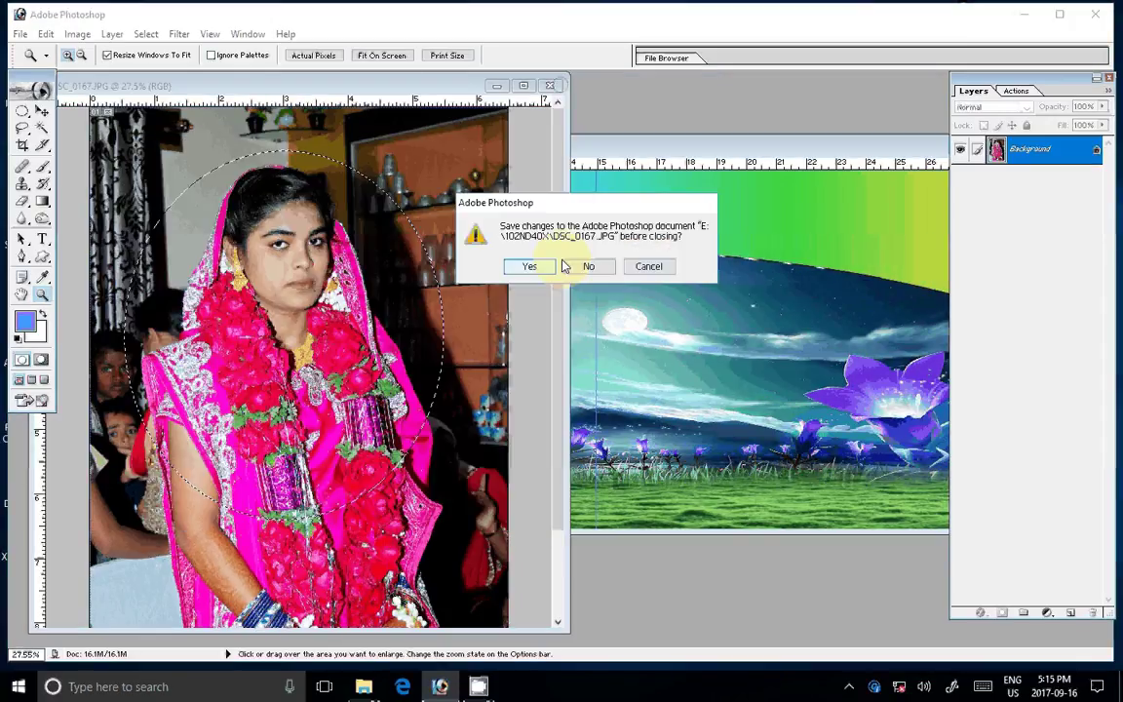
left_click(565, 267)
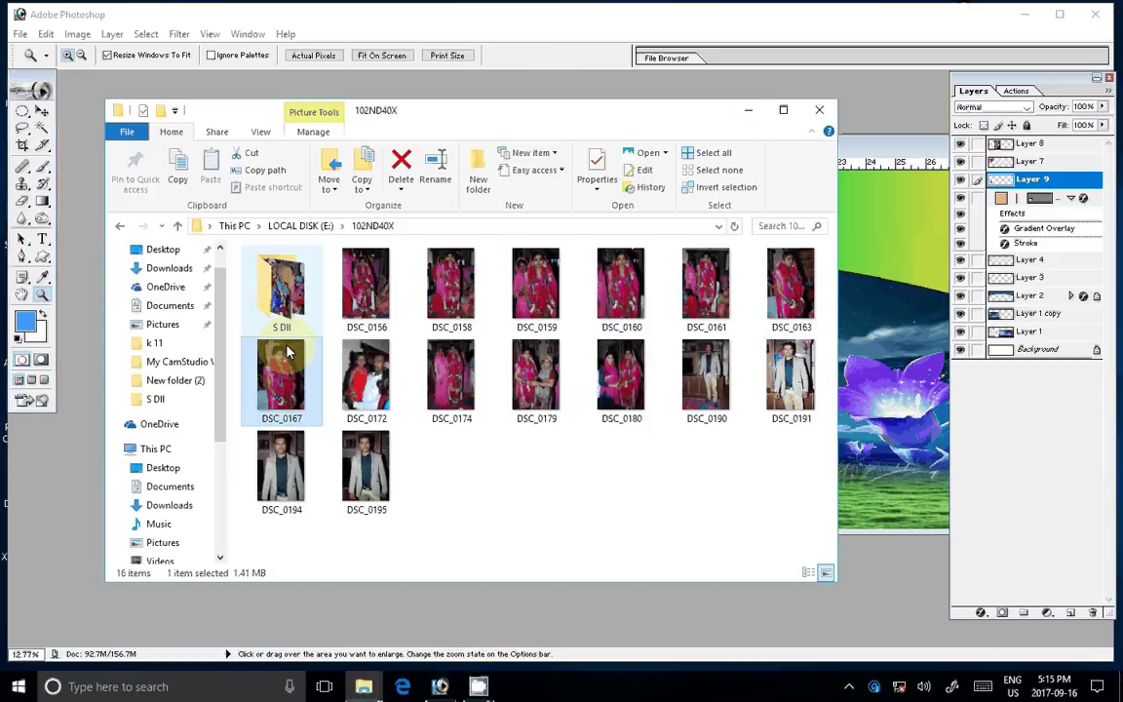
Delete DSC_0167 from the 102ND40X folder and open DSC_0195.JPG.
key("Delete")
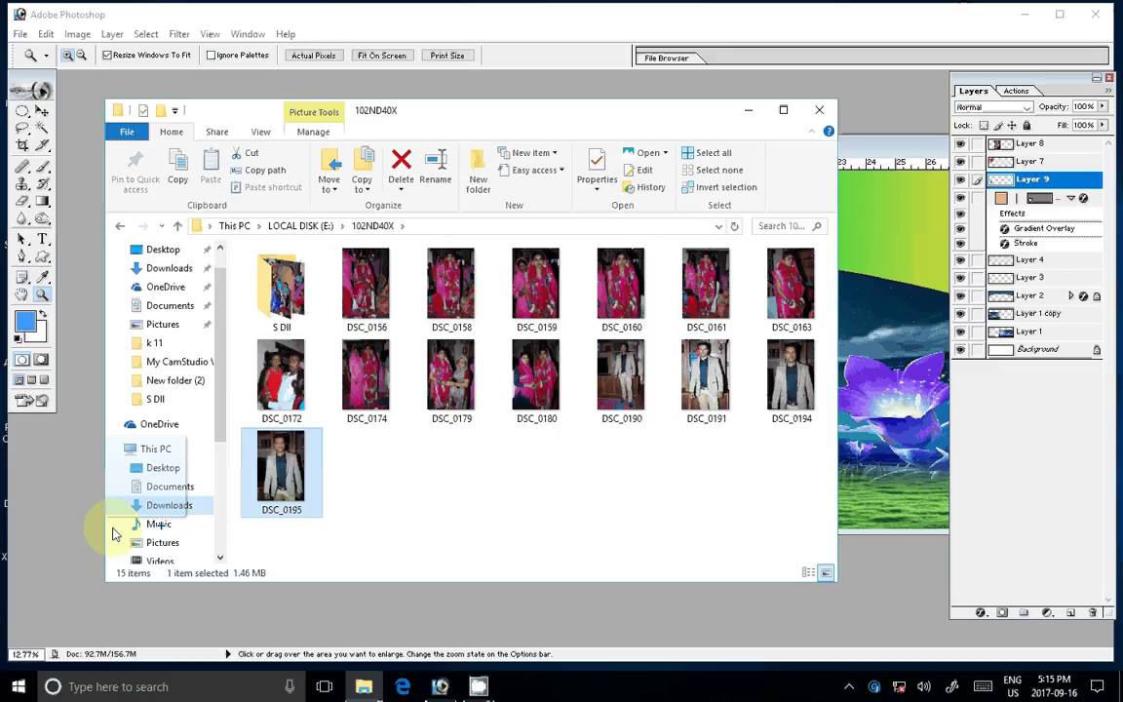
key("Return")
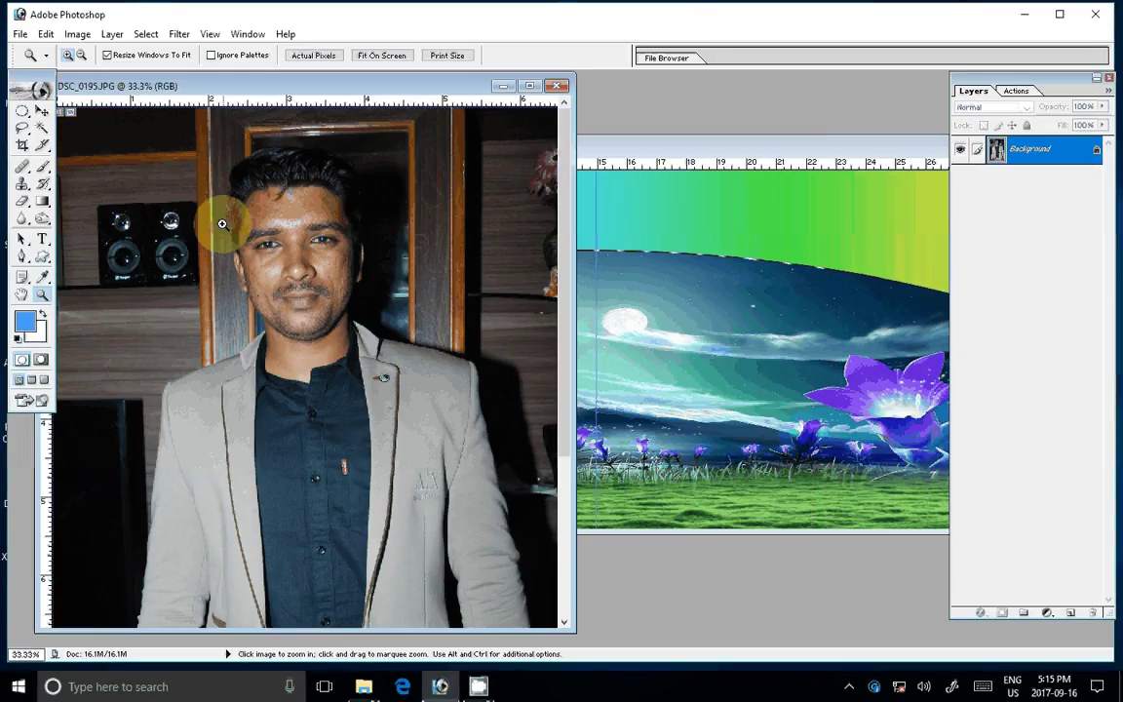
Shrink DSC_0195 via Image Size with Constrain Proportions on.
key("F9")
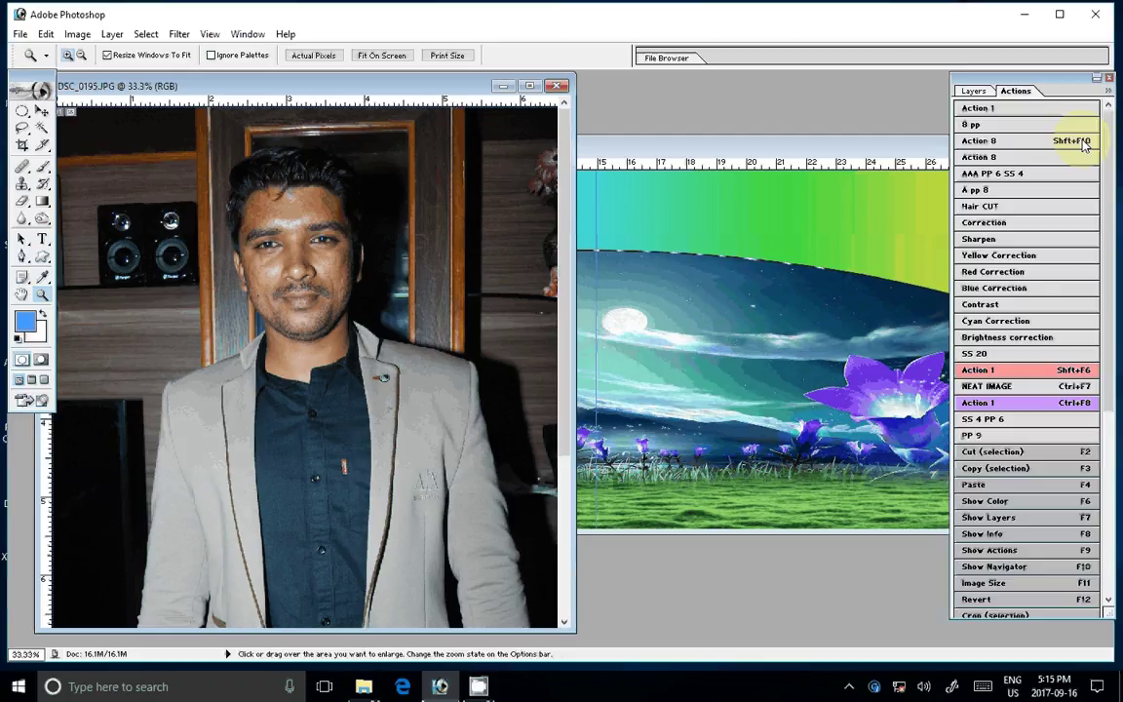
key("F11")
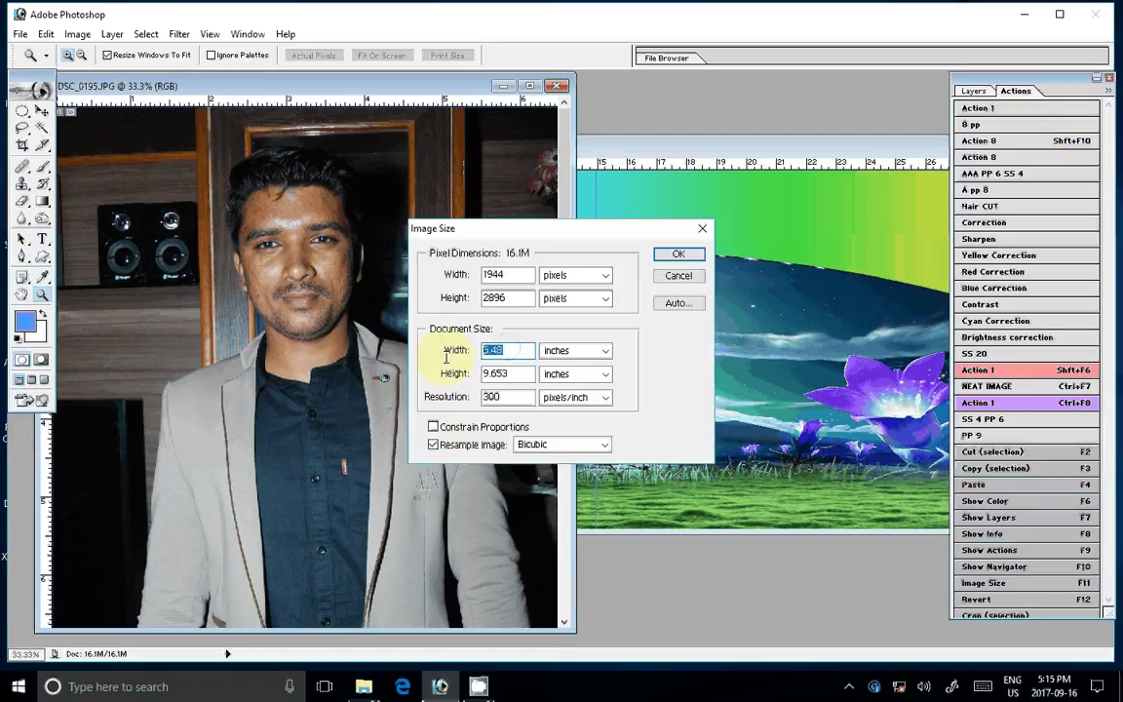
left_click(468, 427)
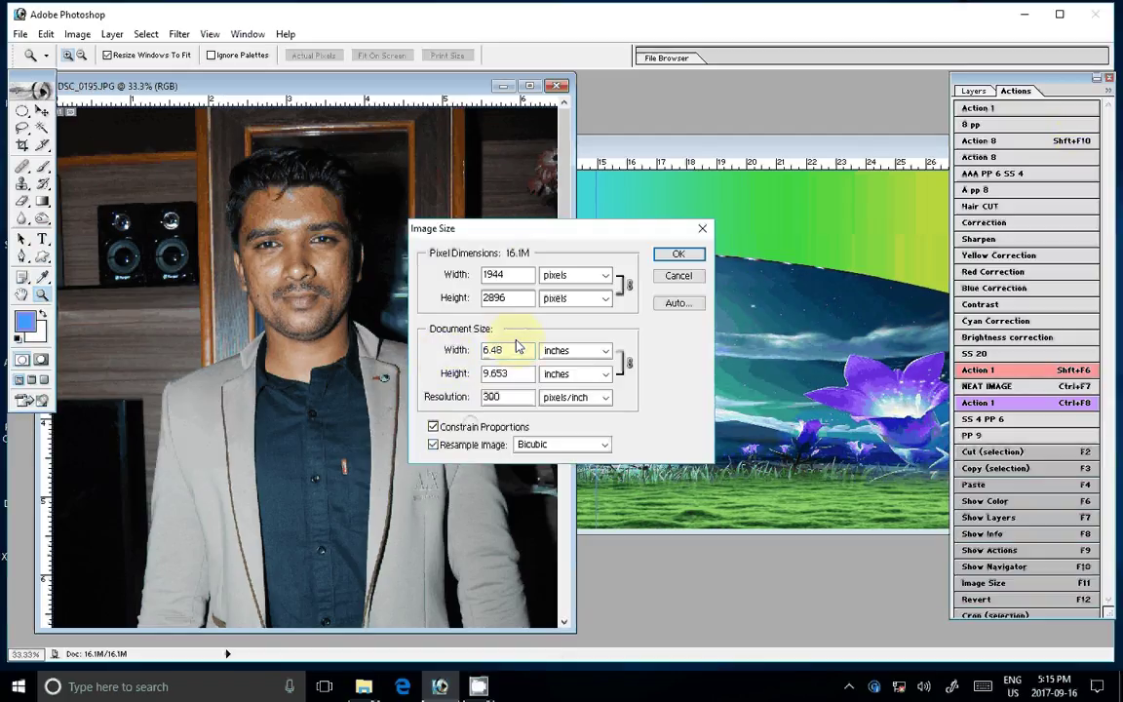
key("Return")
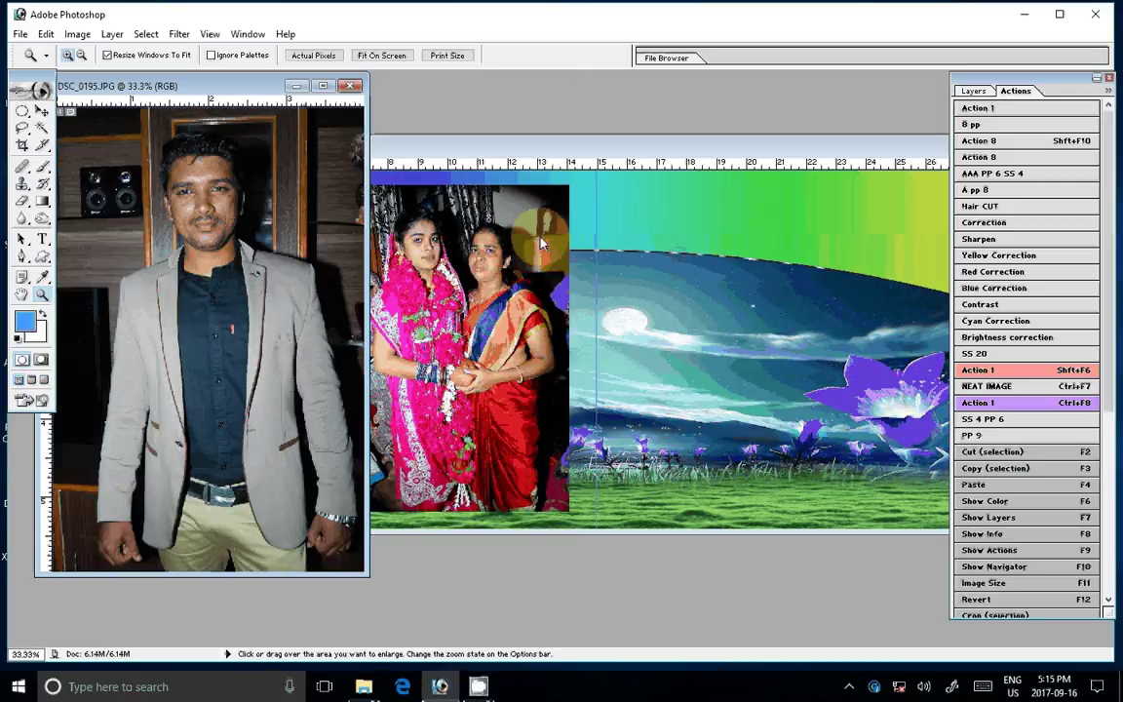
Run Action 8 twice to brighten the photo, then close it without saving.
left_click(1068, 145)
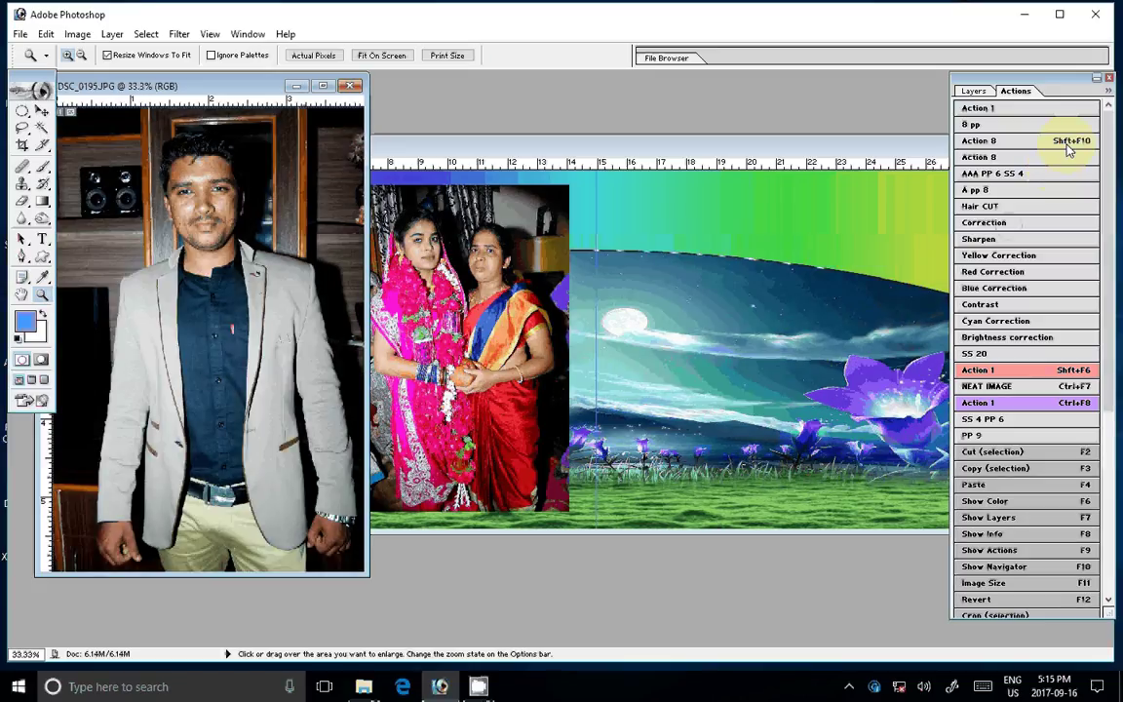
left_click(1068, 144)
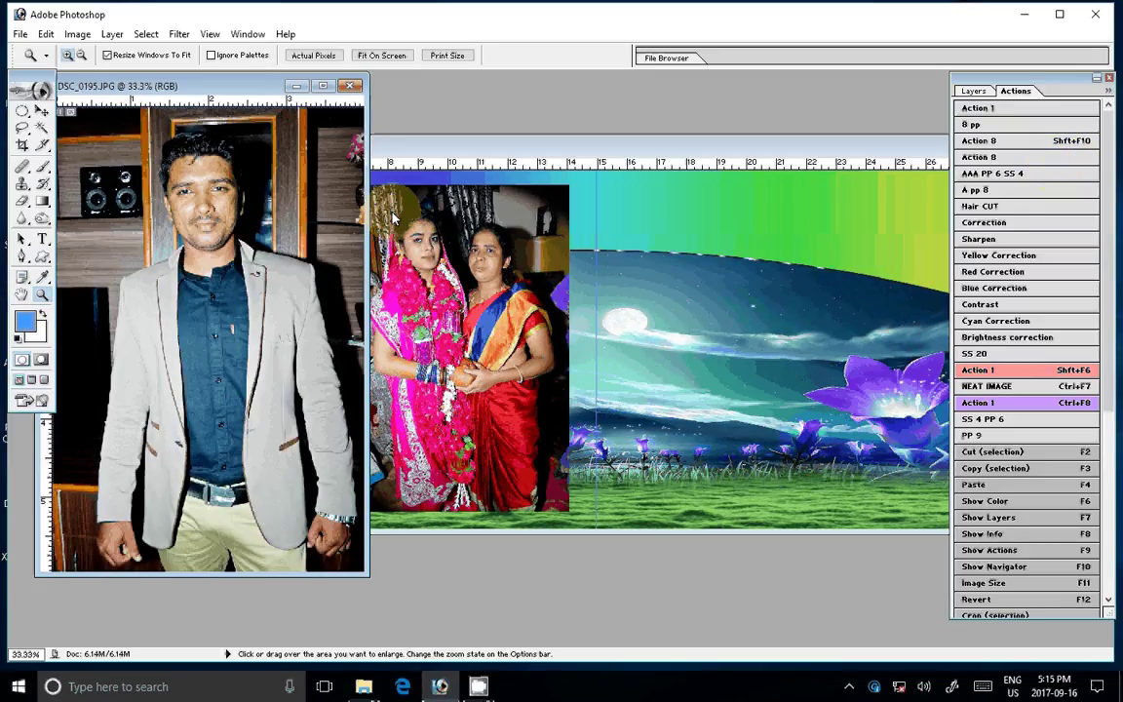
left_click(263, 194)
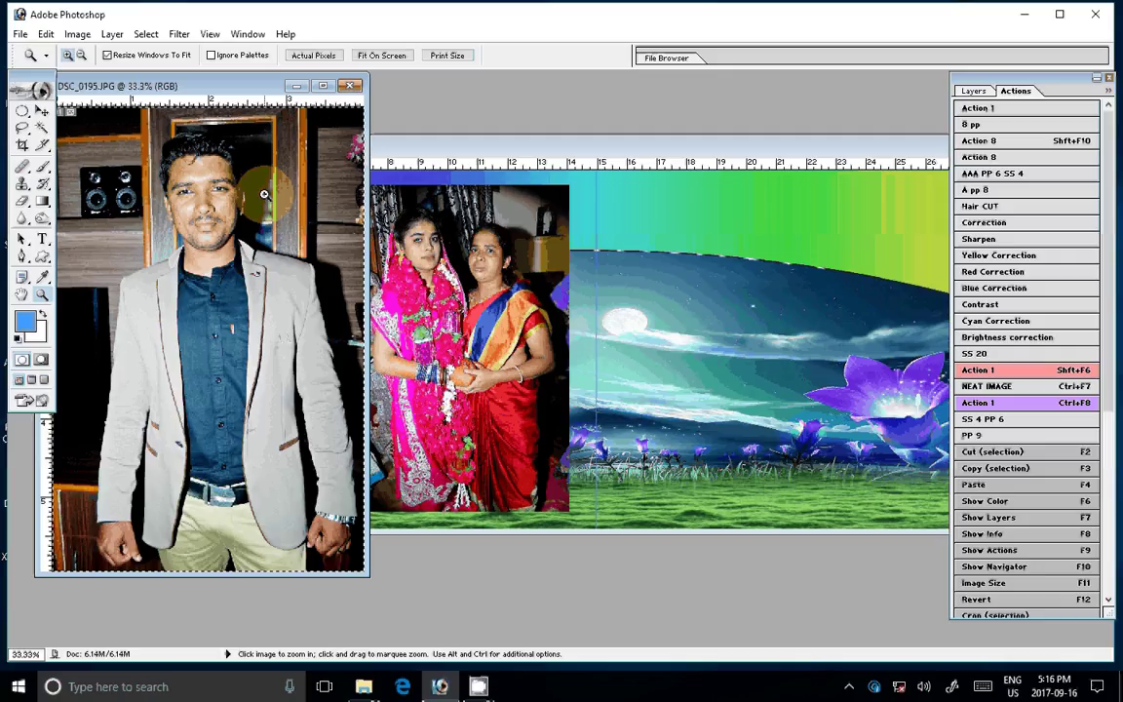
left_click(444, 239)
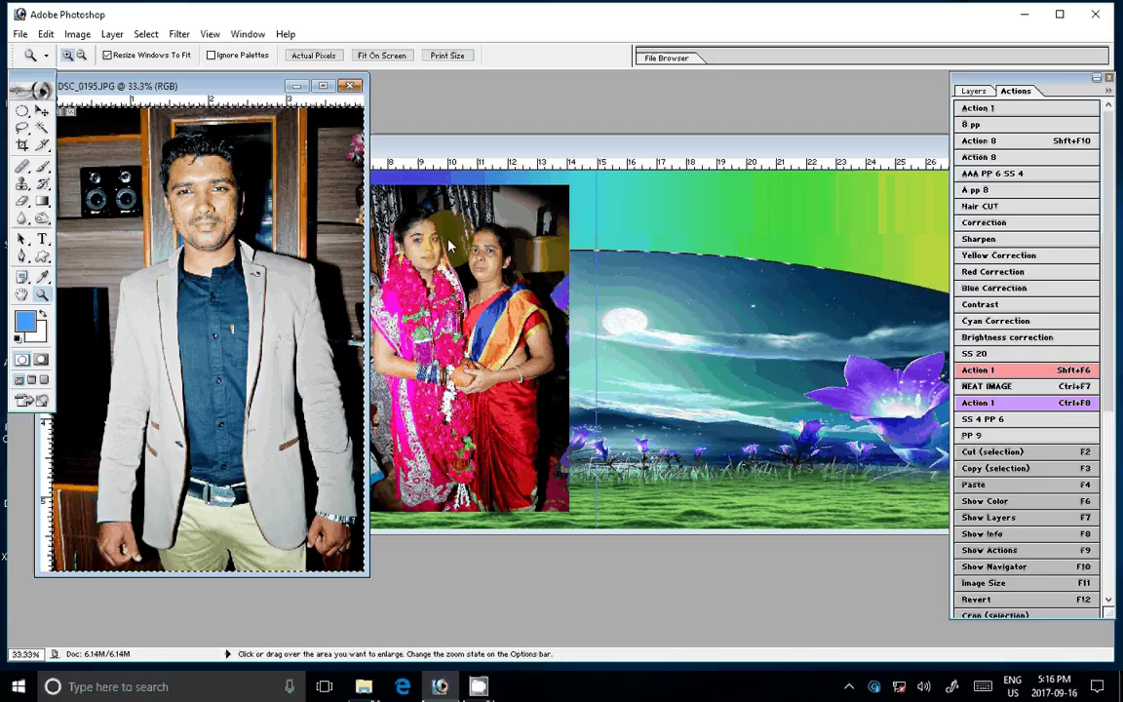
key("ctrl+w")
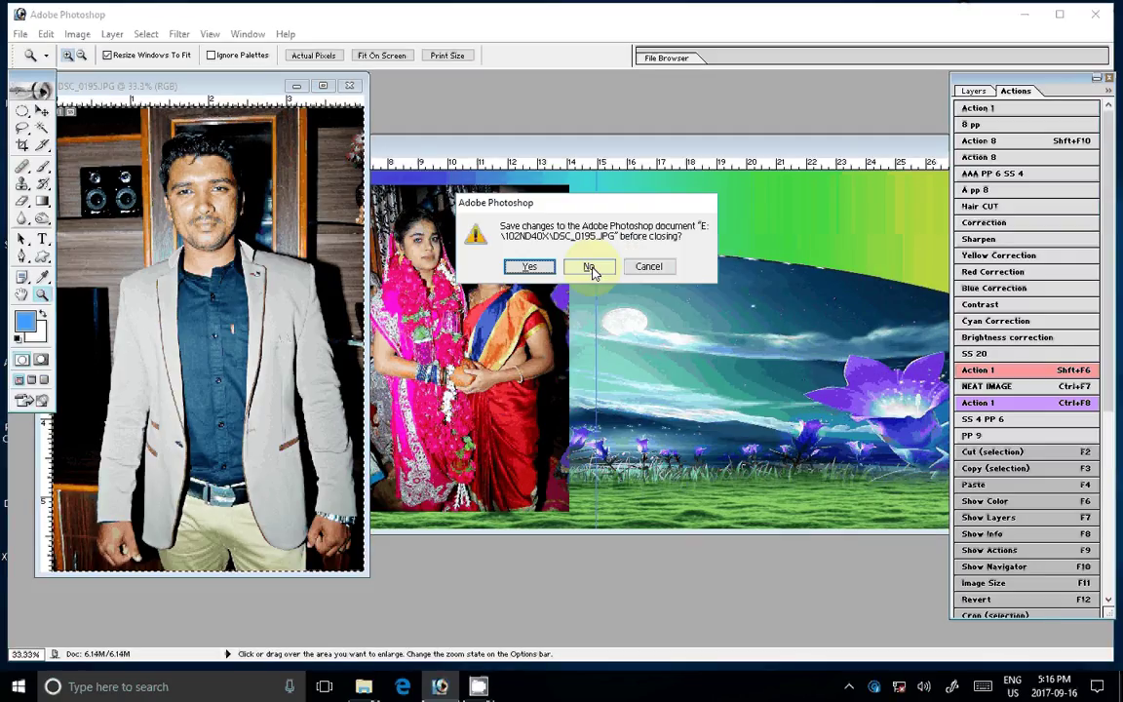
left_click(590, 267)
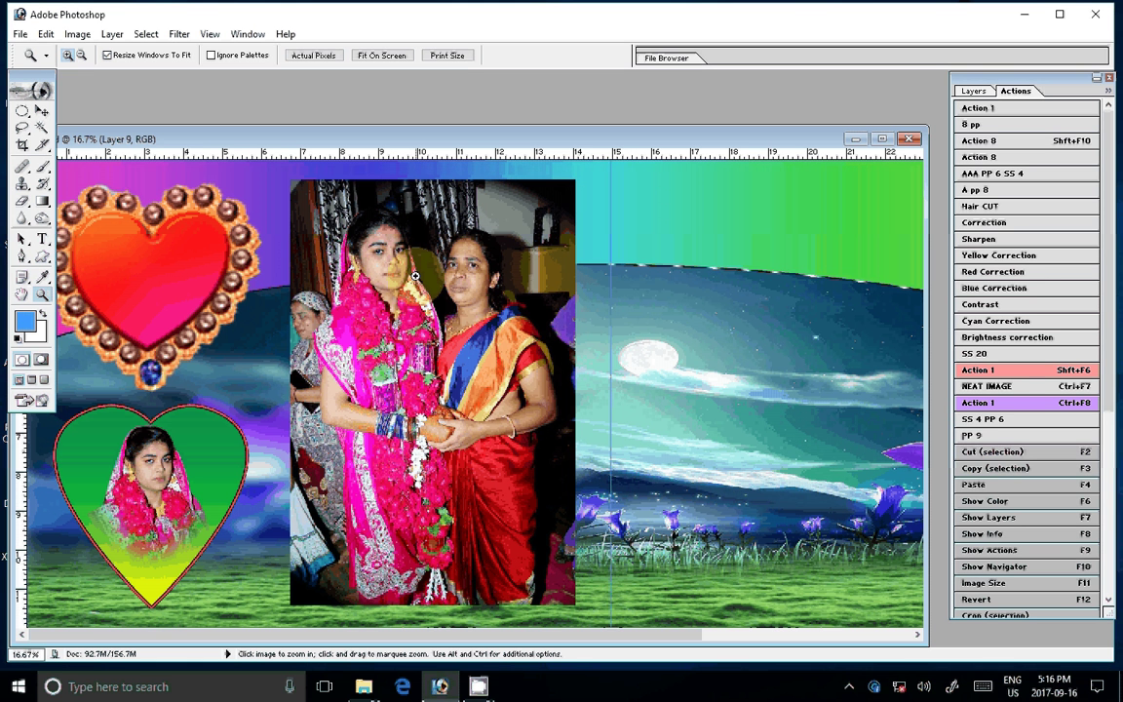
Reposition the collage window and paste a new layer into the collage.
left_click_drag(507, 140, 533, 149)
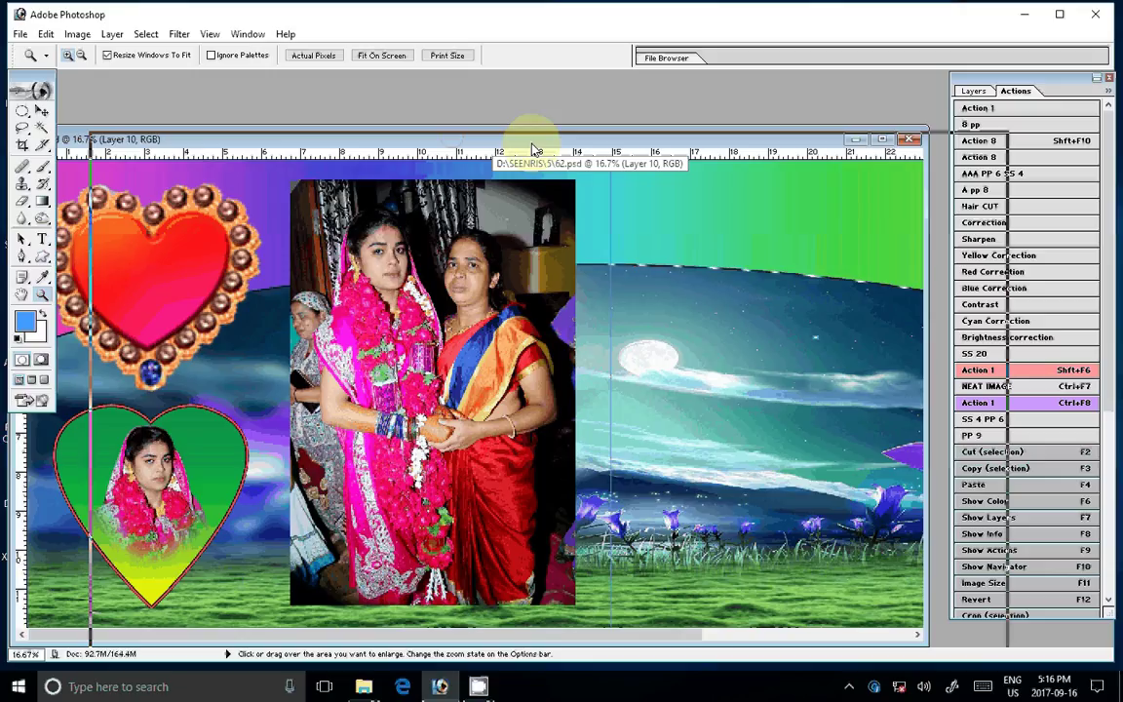
left_click_drag(533, 149, 534, 149)
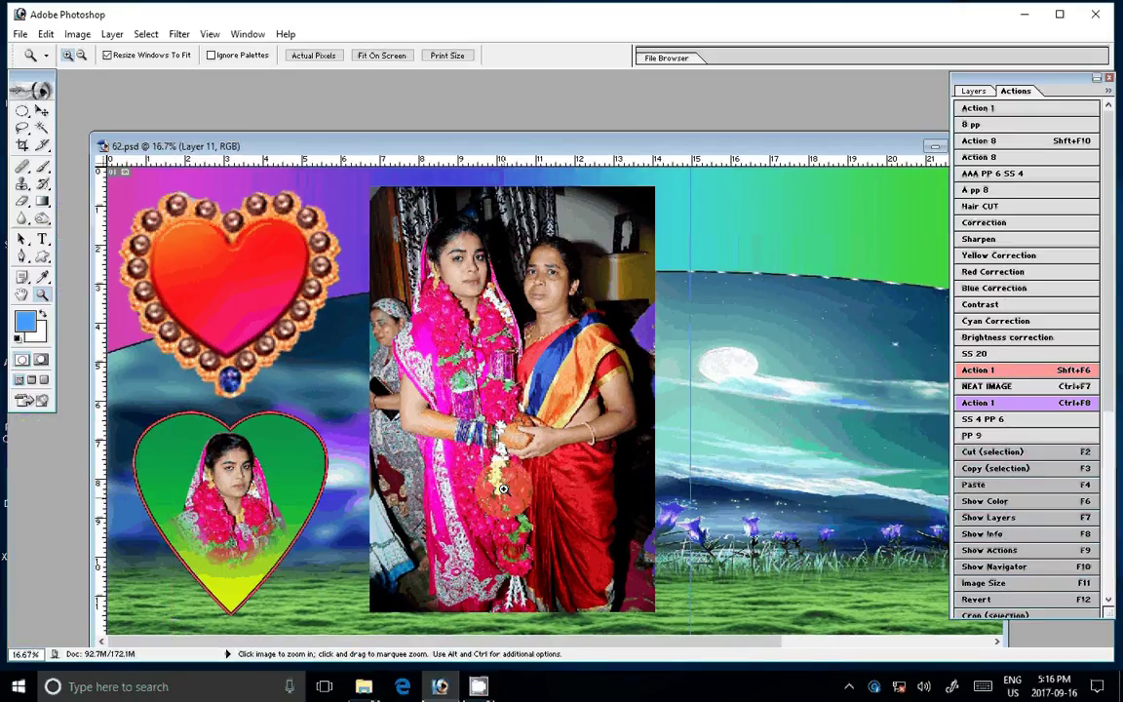
key("ctrl+v")
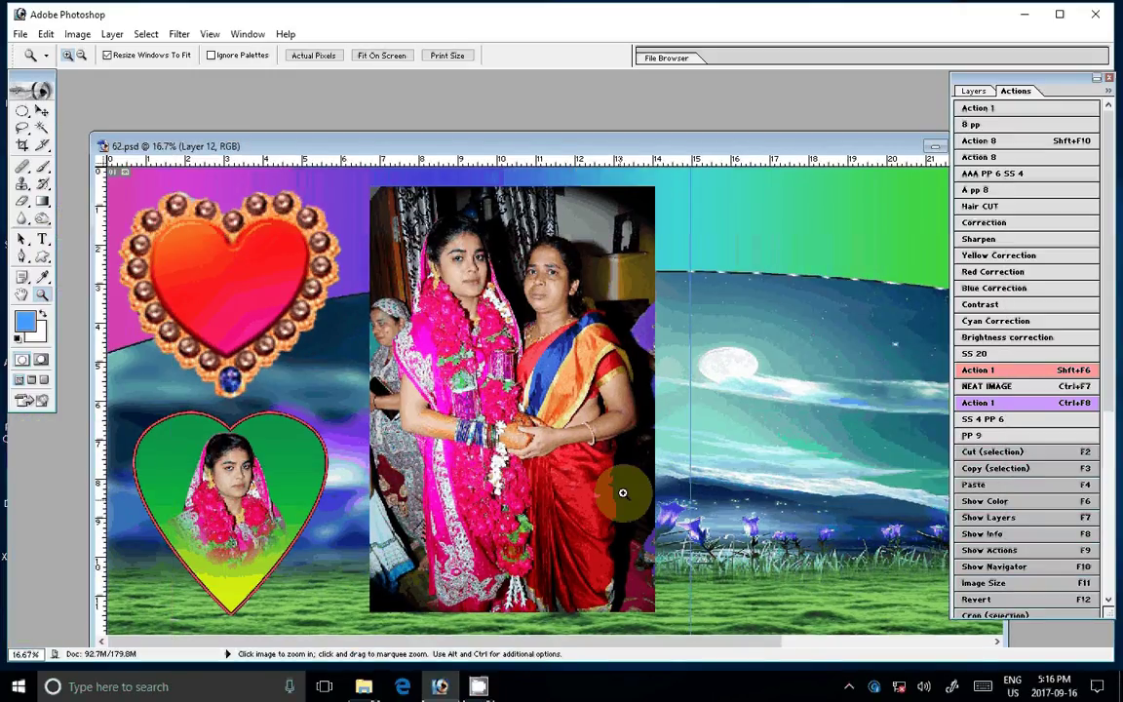
left_click(364, 687)
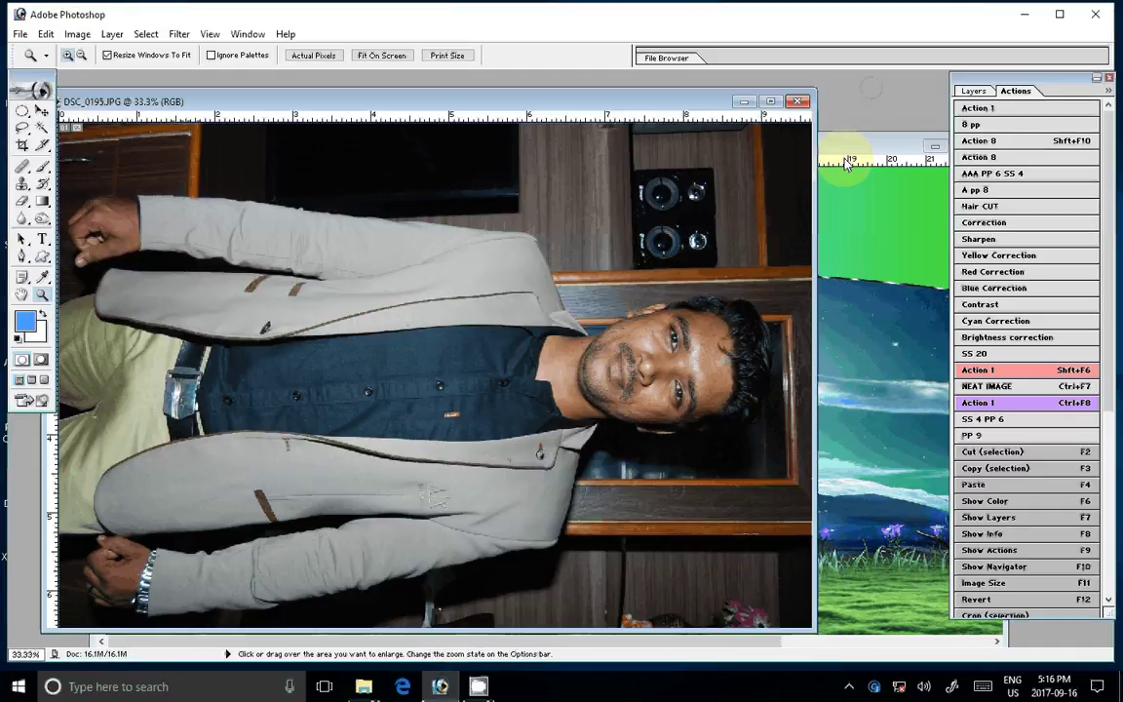
Rotate the man's photo 90° CCW and drag it into the collage as Layer 13.
left_click(77, 34)
mouse_move(56, 188)
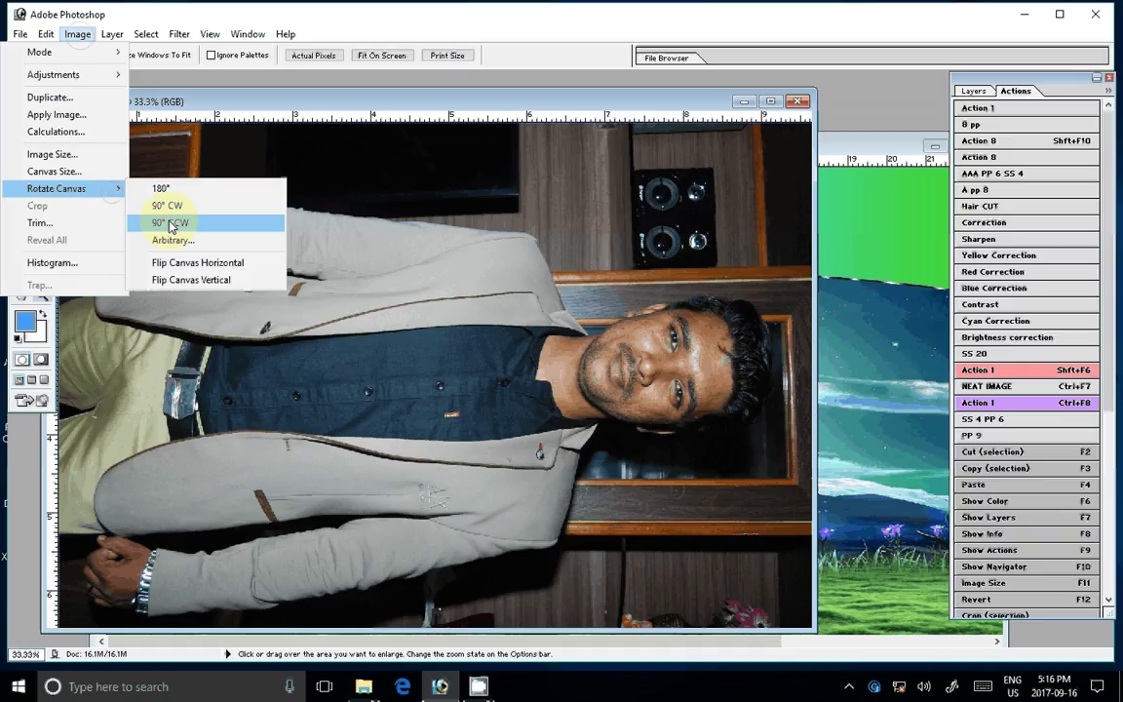
left_click(170, 223)
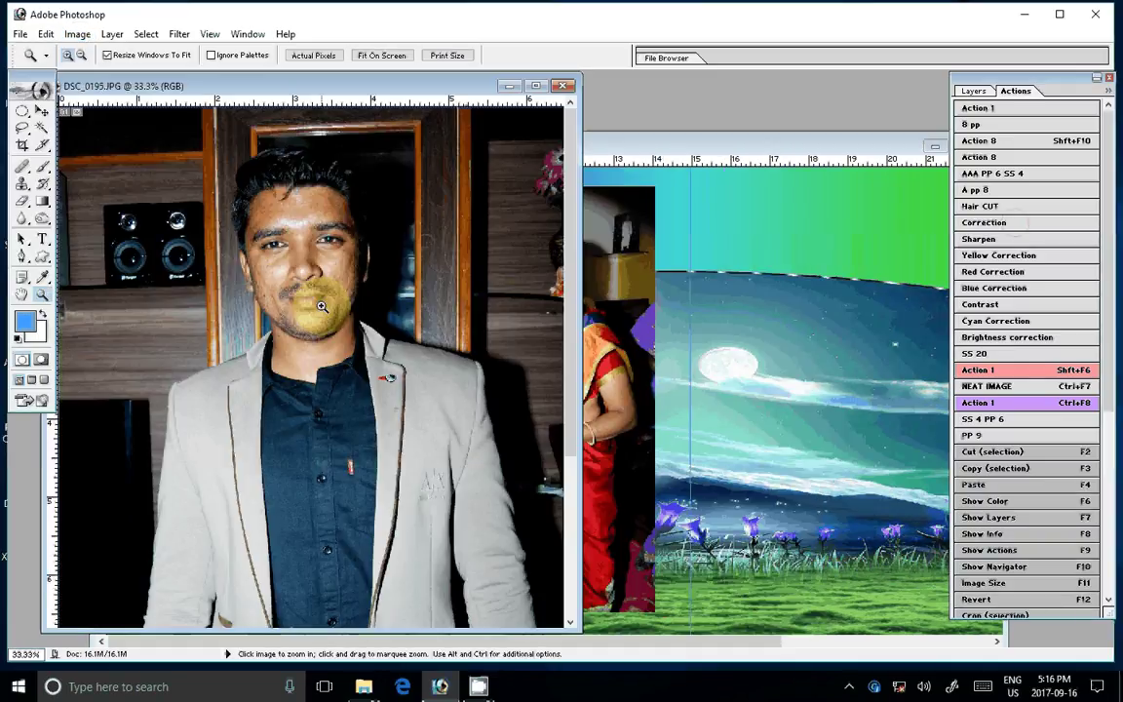
key("v")
left_click(1000, 226)
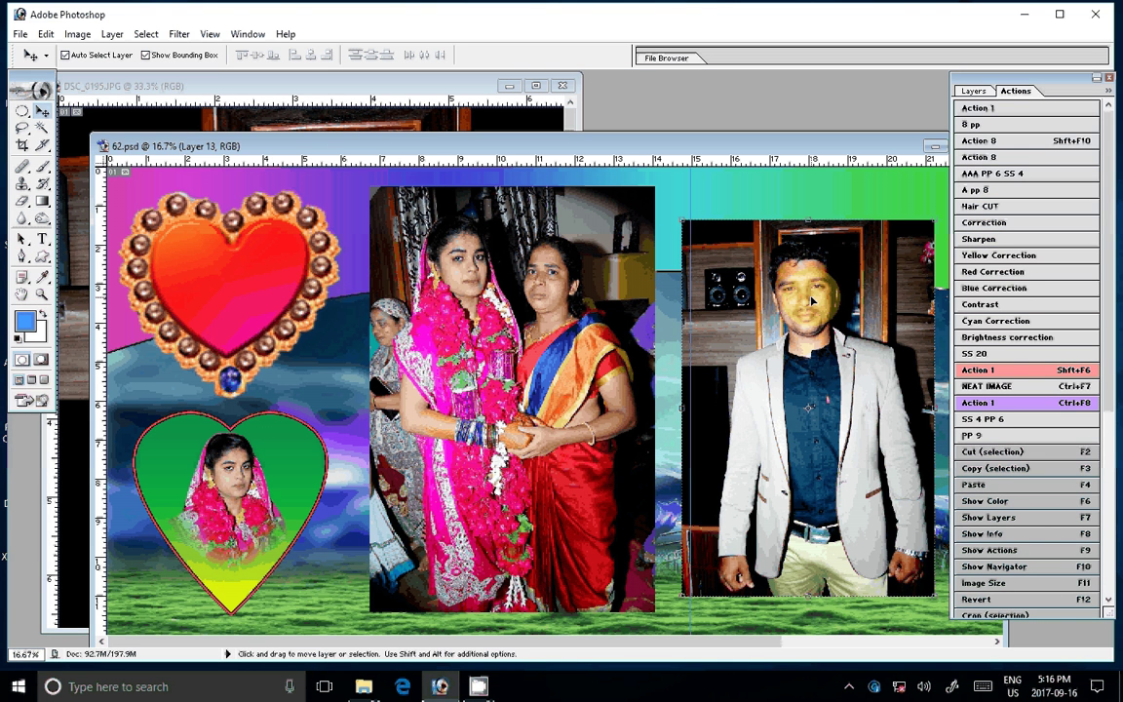
Move the man's photo left behind the heart and Magic Wand-select the heart's red interior on Layer 7.
left_click_drag(813, 300, 235, 290)
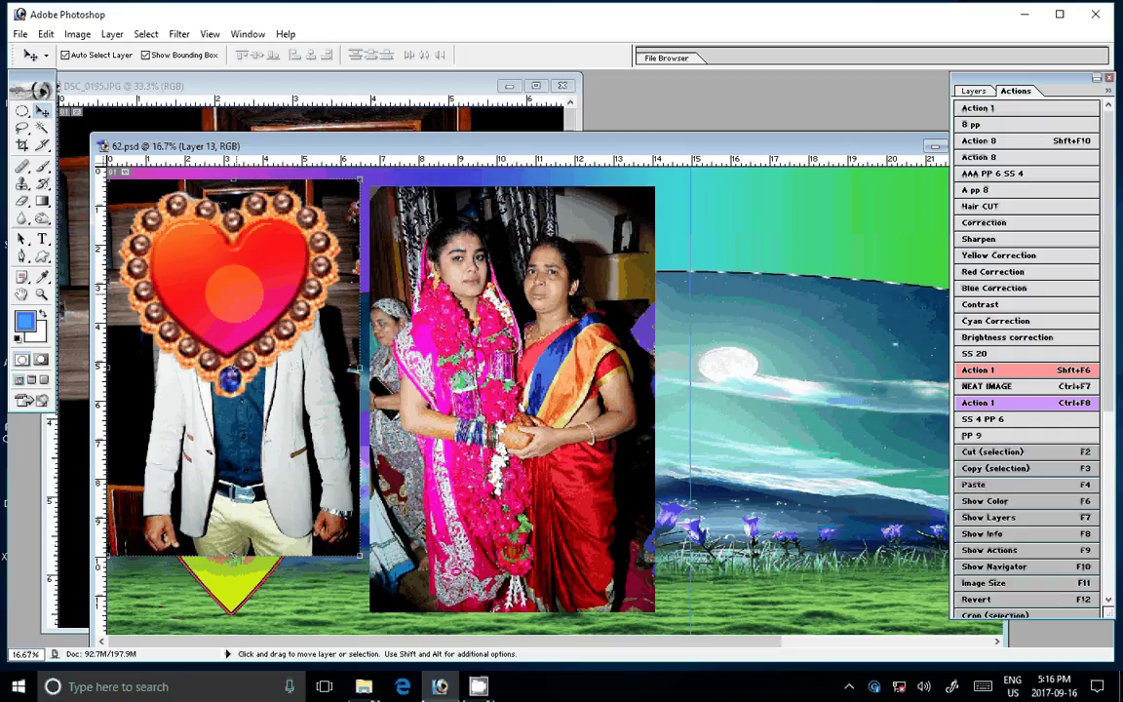
key("w")
left_click(206, 294)
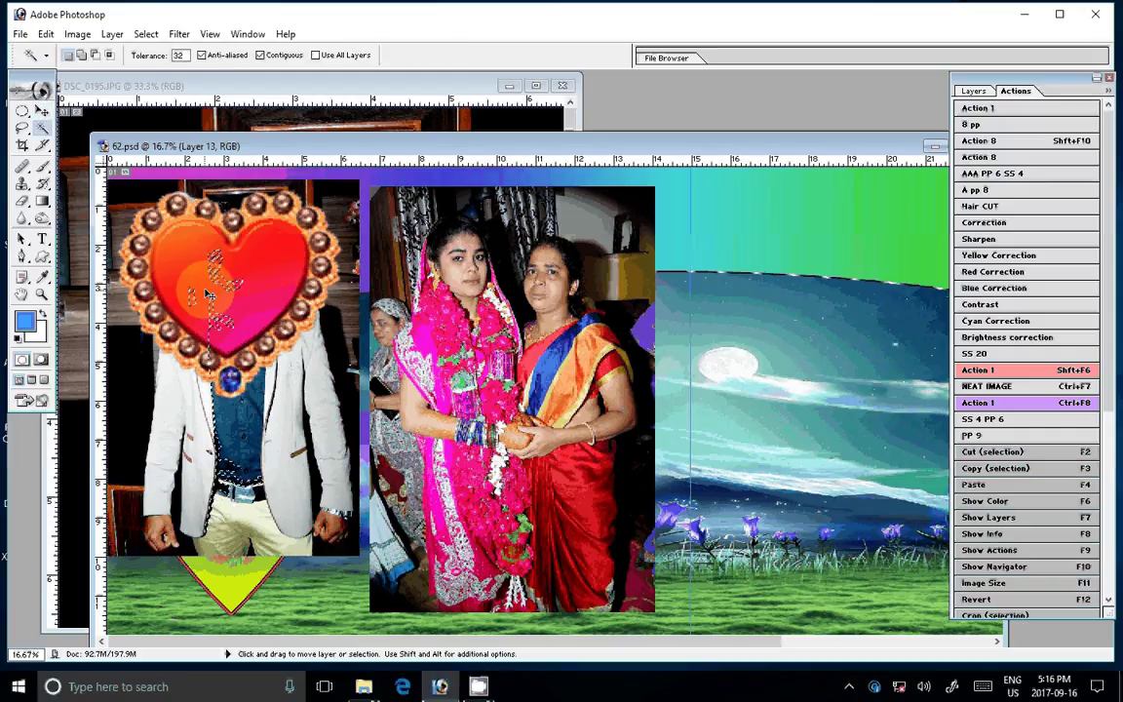
left_click(973, 91)
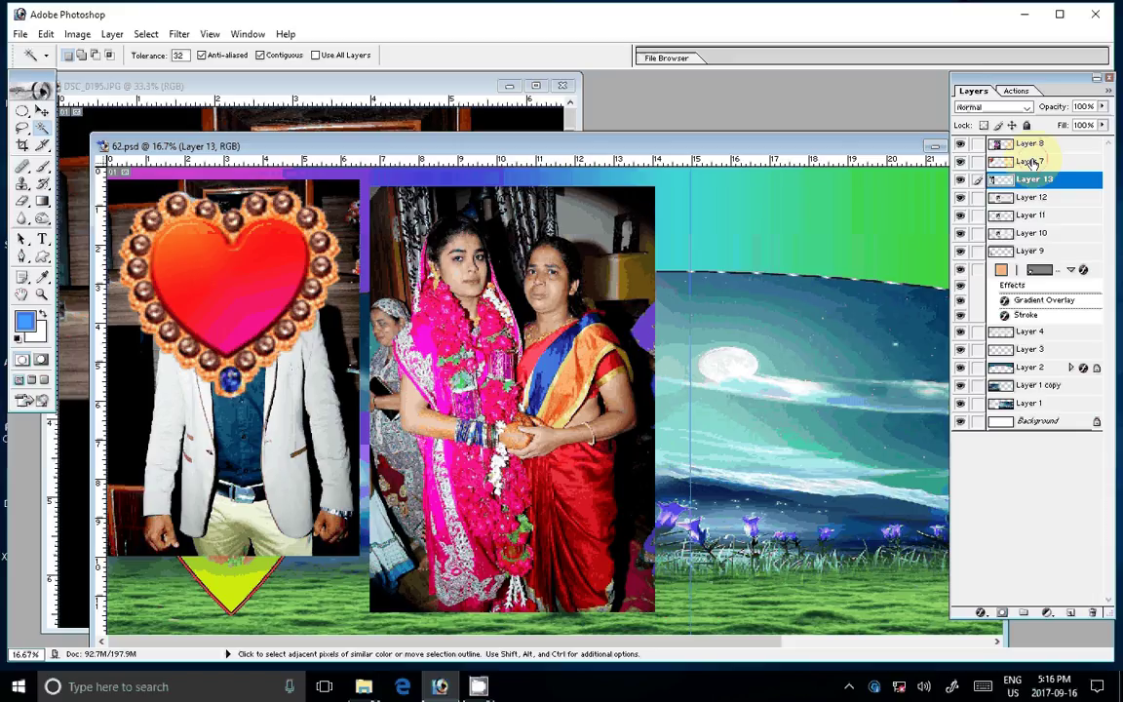
left_click(1034, 163)
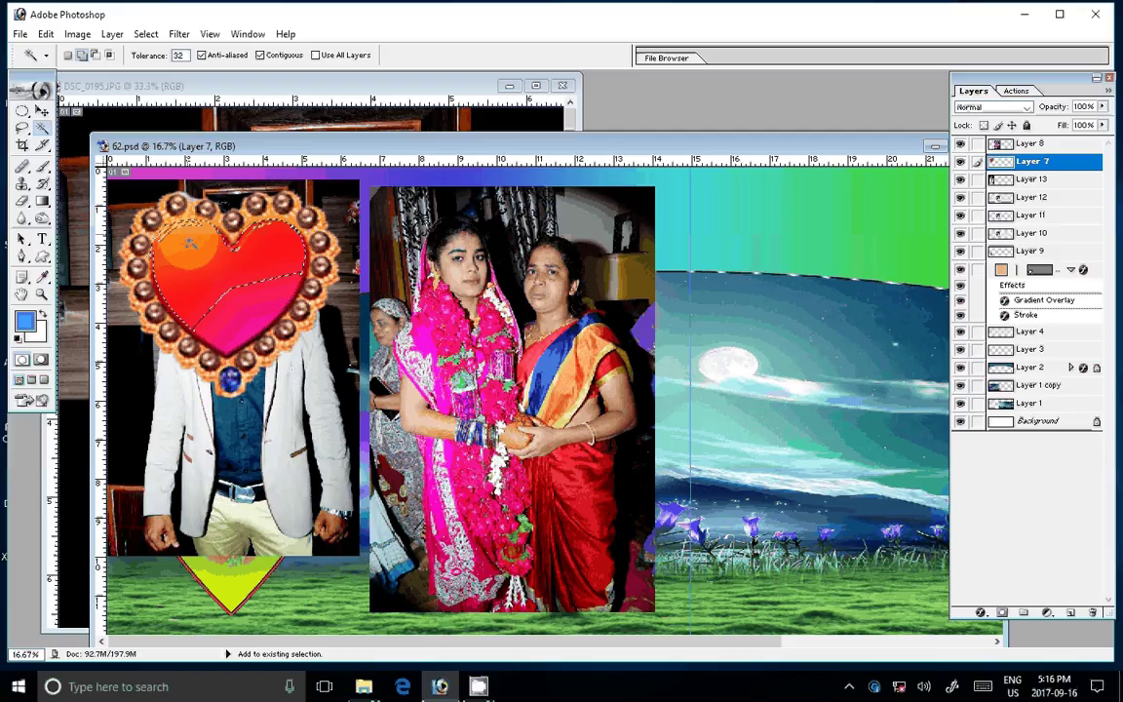
left_click(201, 238, "shift")
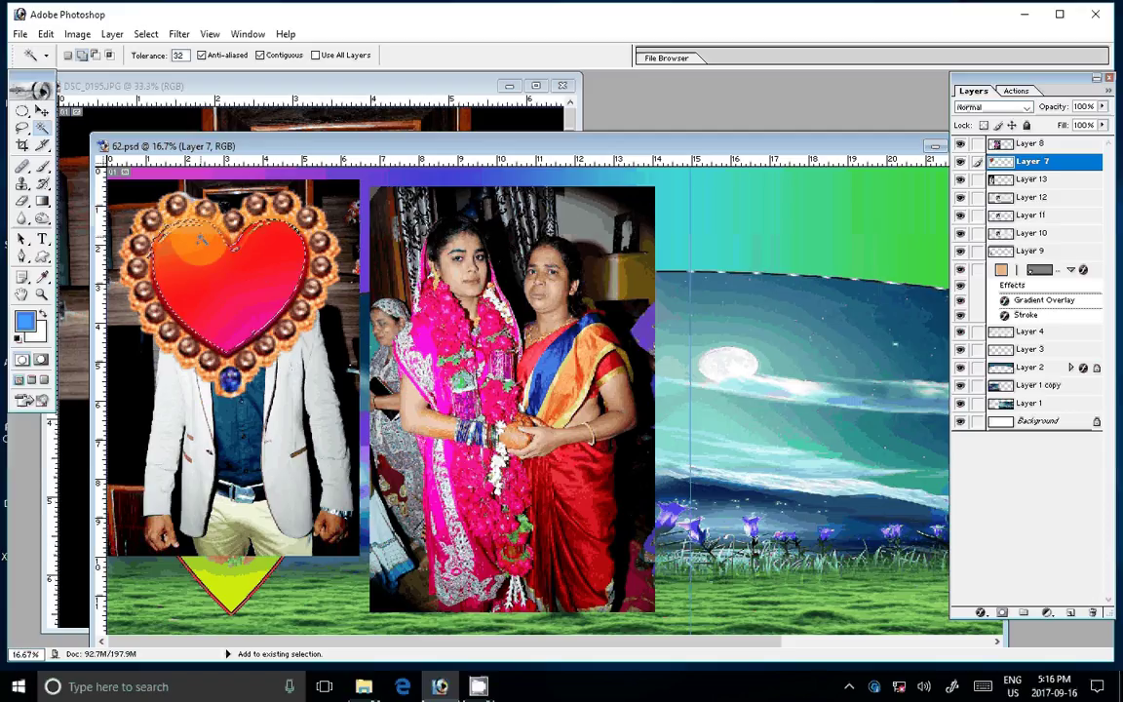
Feather the heart selection.
right_click(260, 251)
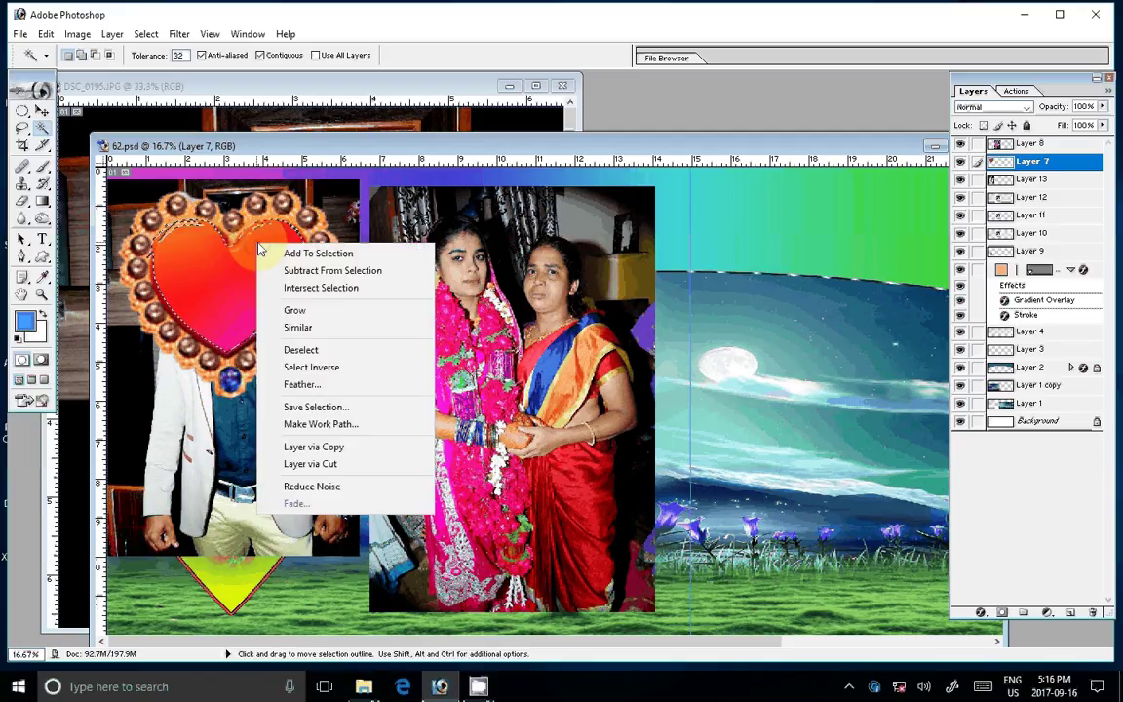
left_click(301, 384)
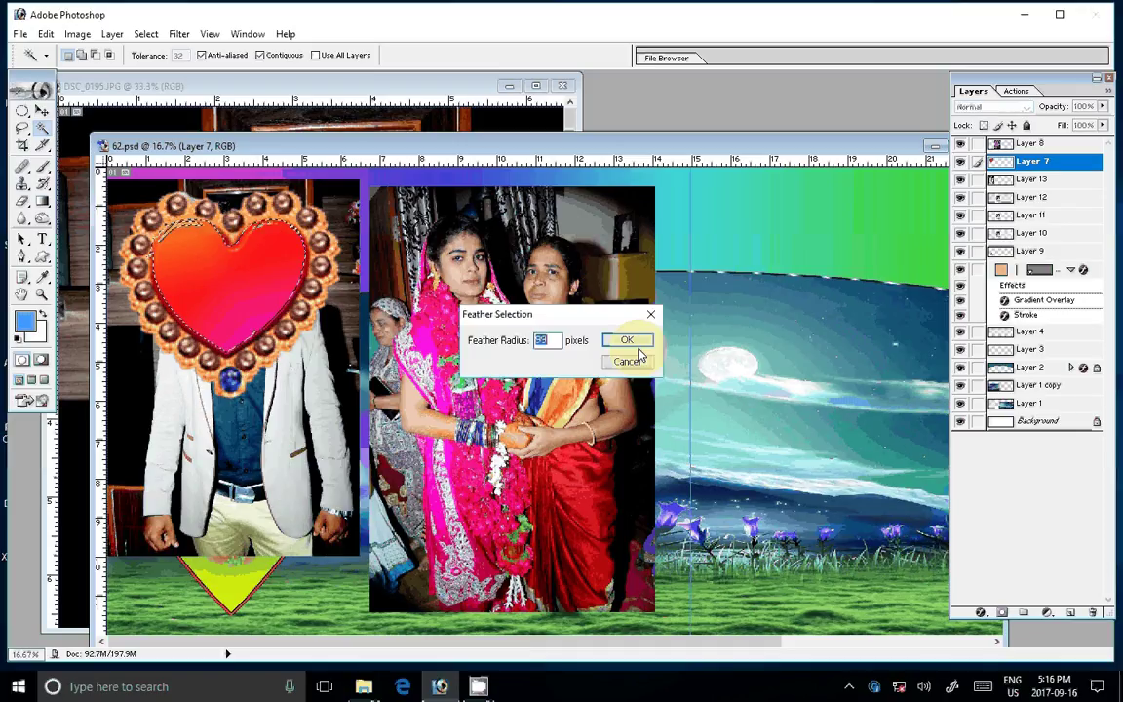
left_click(627, 340)
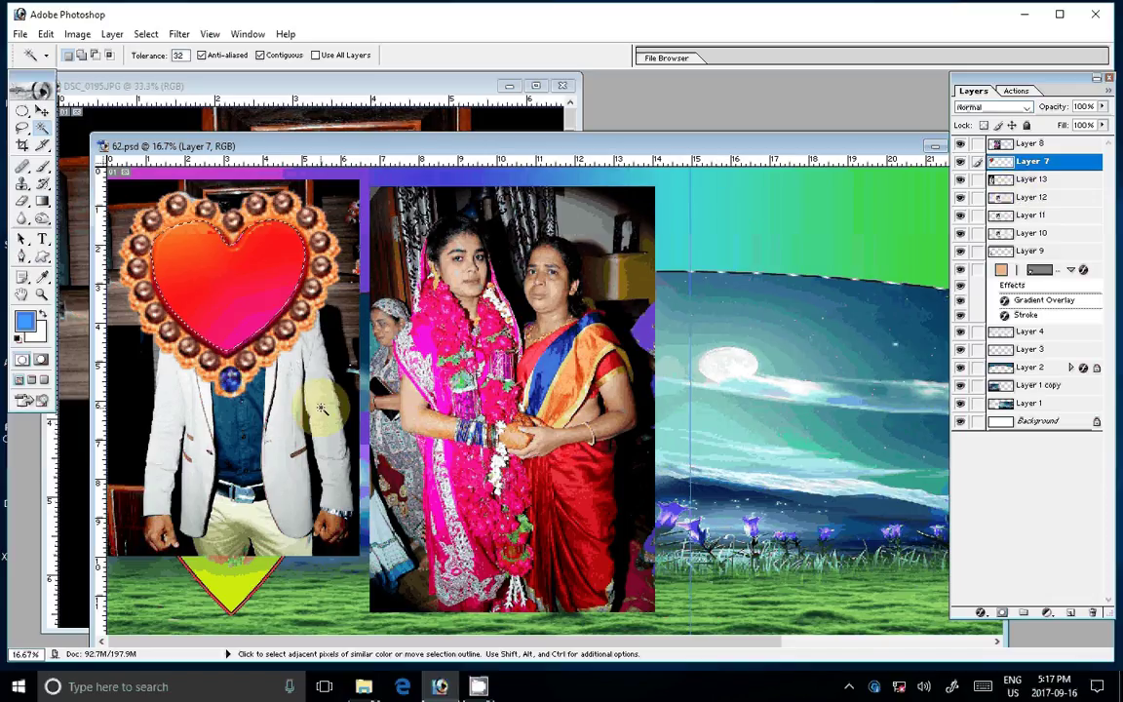
key("v")
left_click(301, 465)
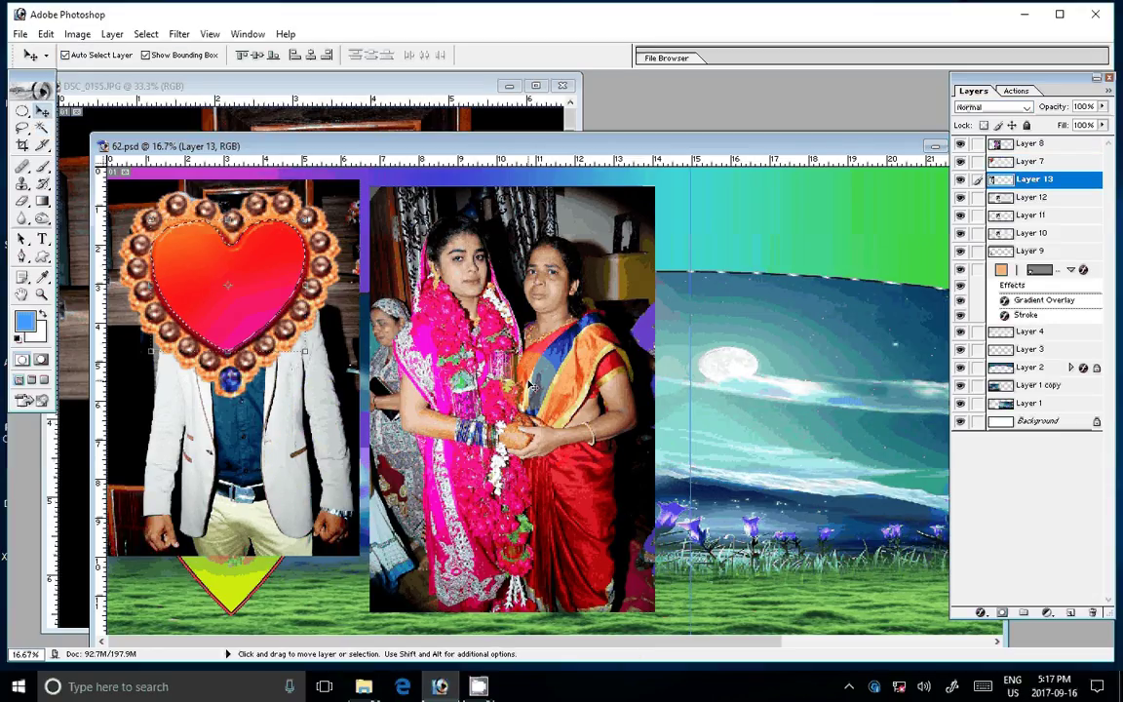
Bring Layer 13 above the heart frame and scale it to 79.2%.
key("ctrl+bracketright")
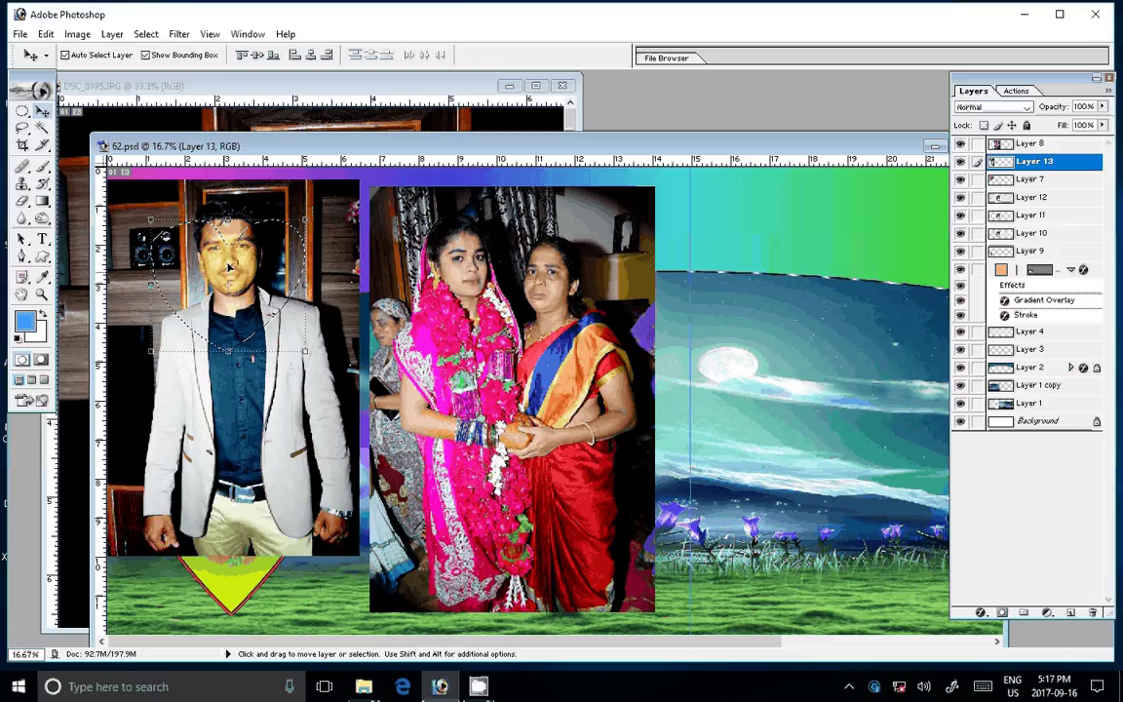
left_click_drag(305, 219, 336, 193)
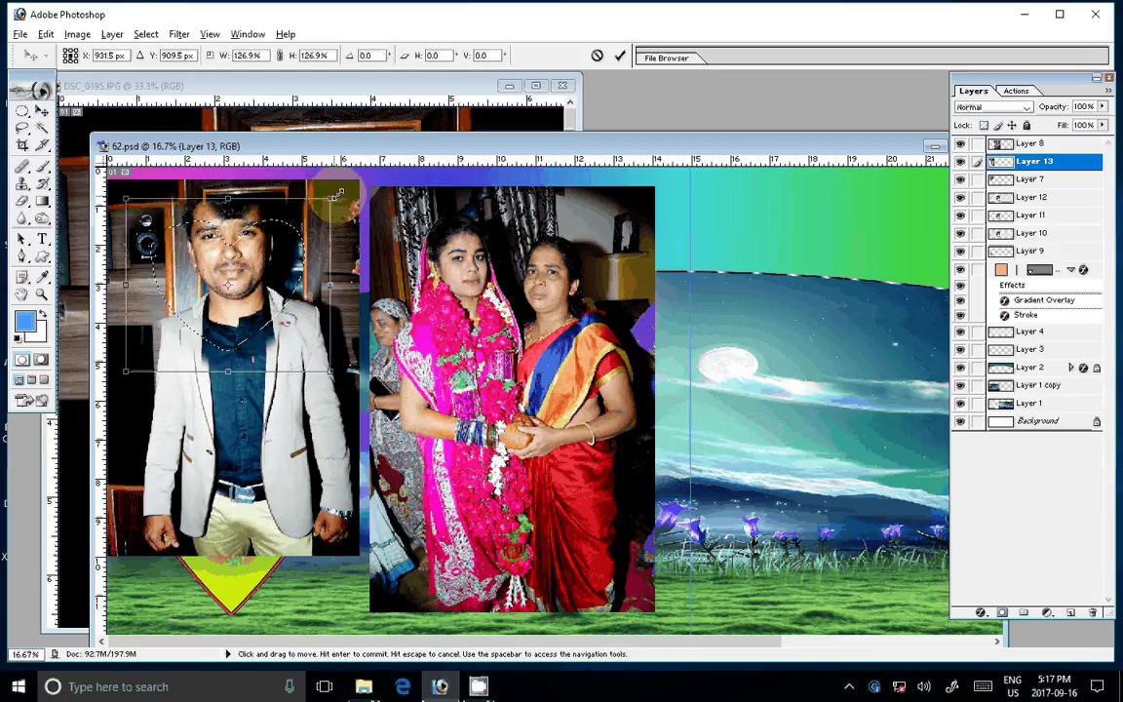
left_click_drag(336, 193, 299, 226)
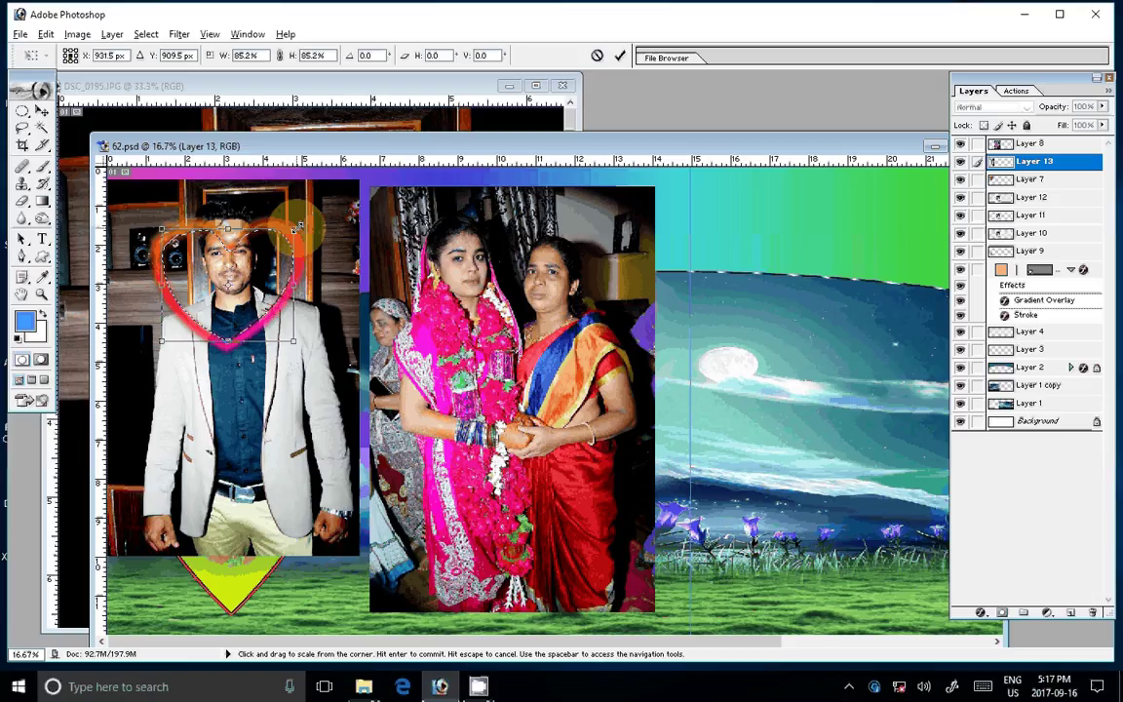
key("ctrl")
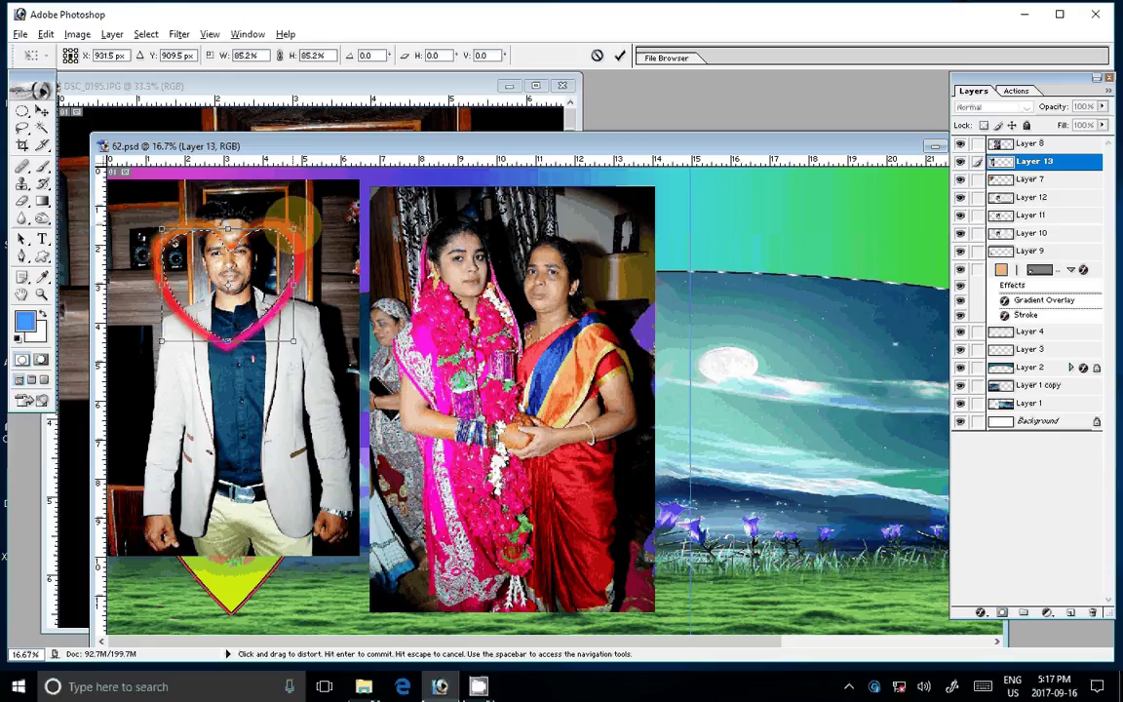
key("Return")
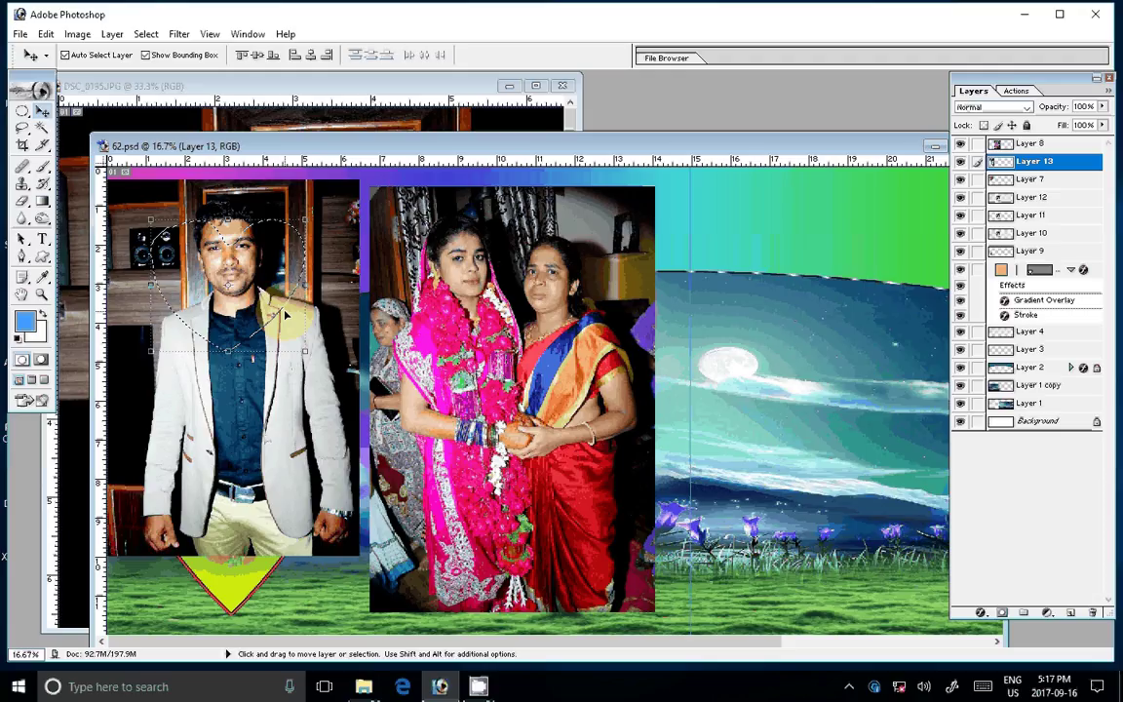
key("ctrl+z")
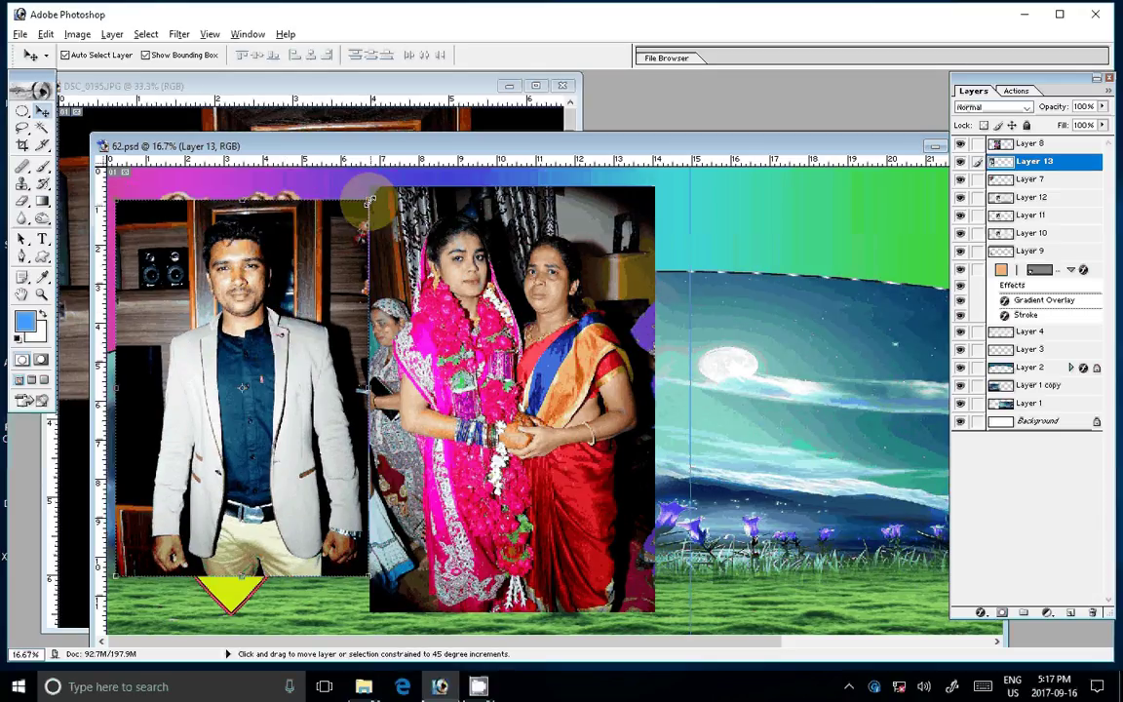
left_click_drag(370, 201, 342, 237)
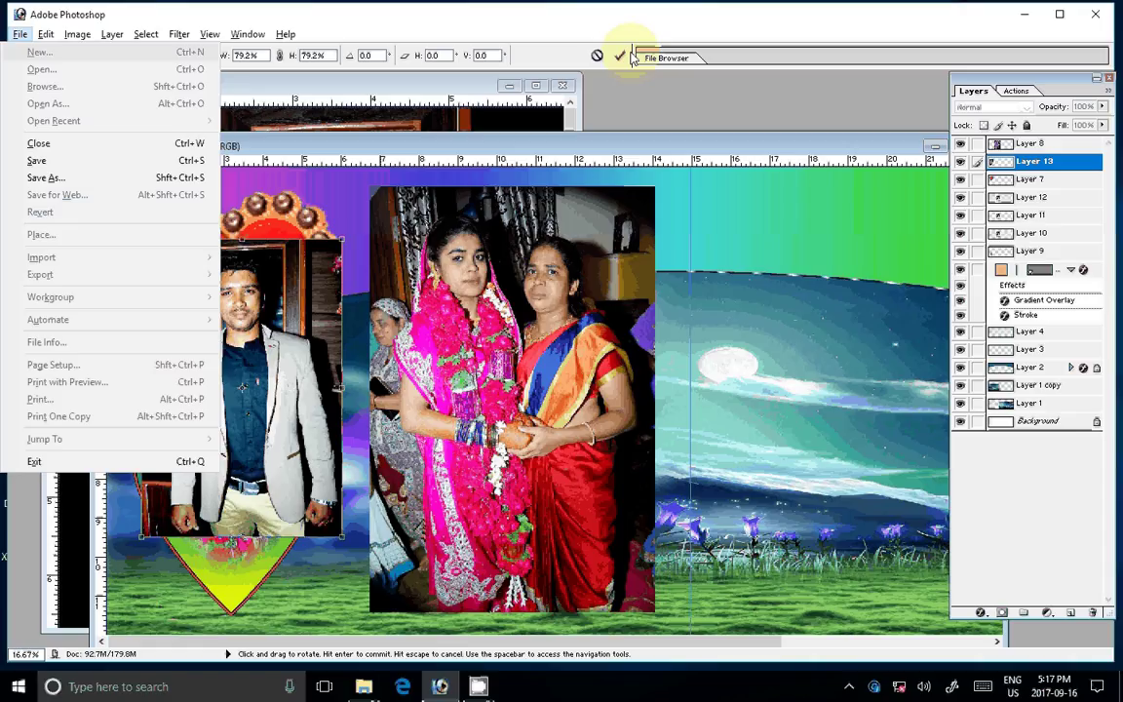
left_click(621, 56)
Set Layer 13 opacity to 50%, nudge it over the heart, and hide it.
left_click(1103, 106)
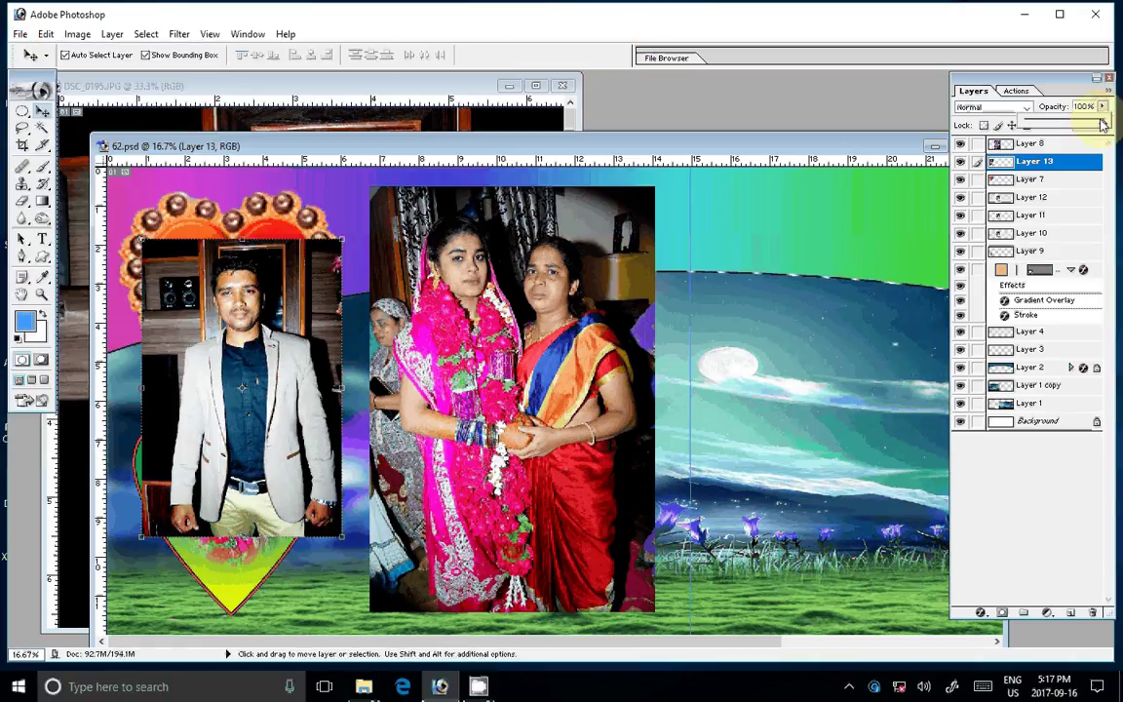
left_click_drag(1103, 123, 1060, 124)
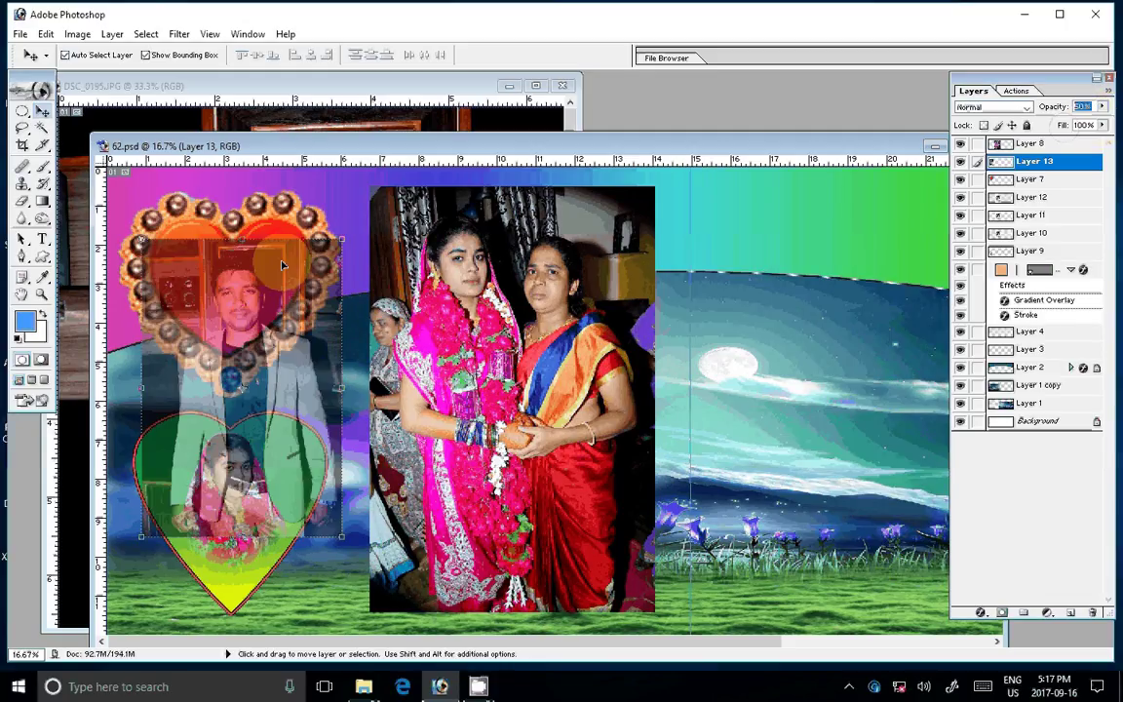
left_click_drag(236, 230, 231, 208)
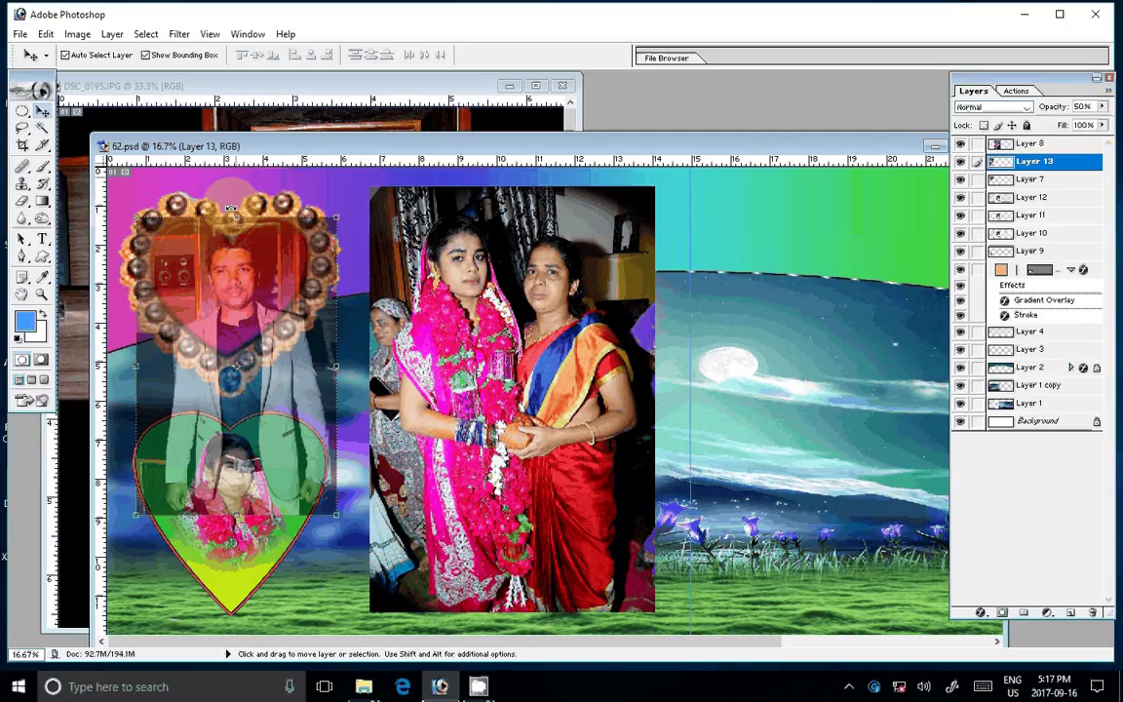
left_click(961, 160)
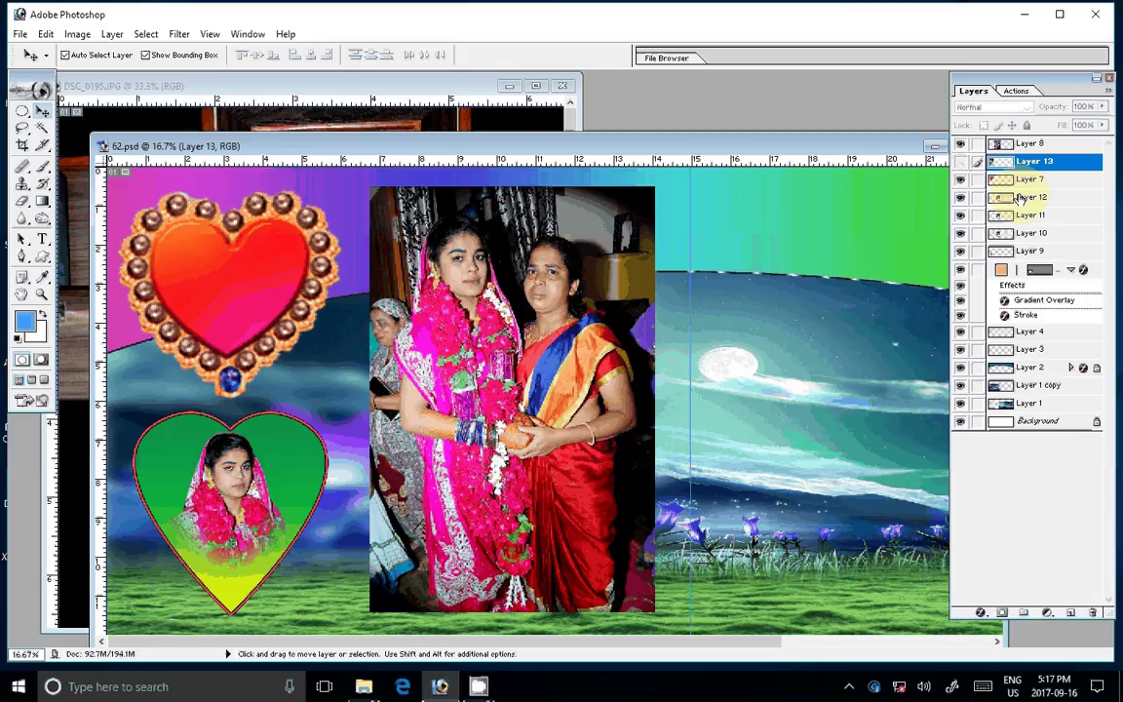
Pen-trace the top heart on Layer 7 into a selection, reshow Layer 13, and copy to new layer.
left_click(1024, 180)
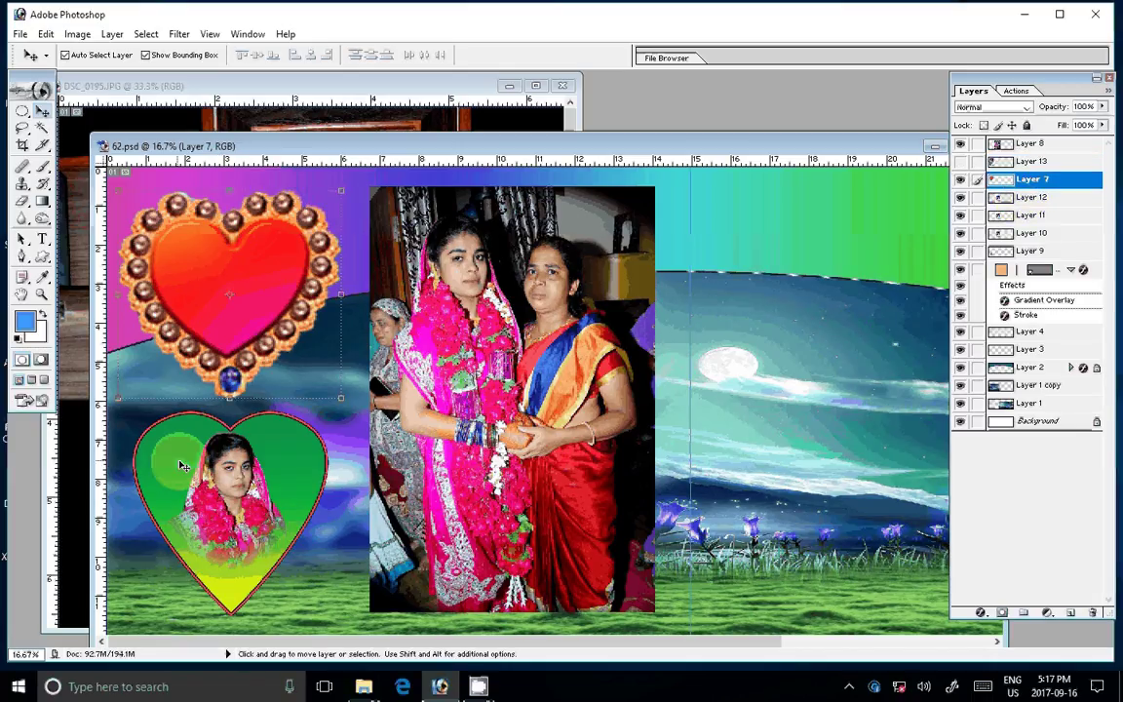
key("p")
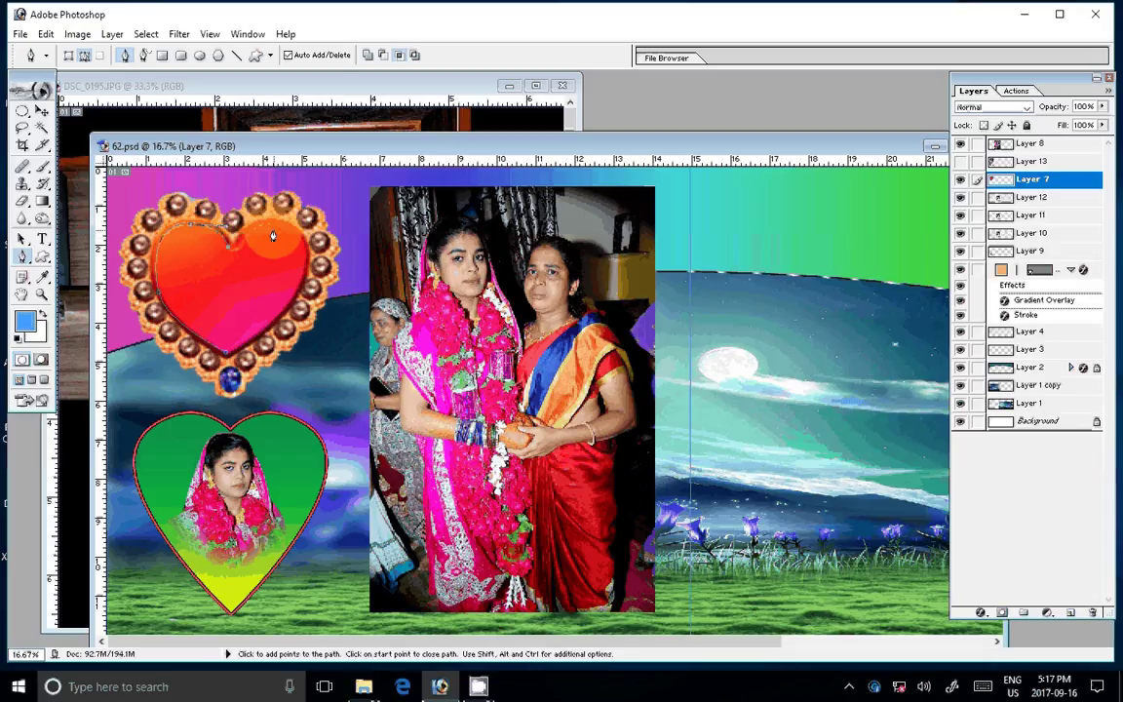
left_click(302, 291)
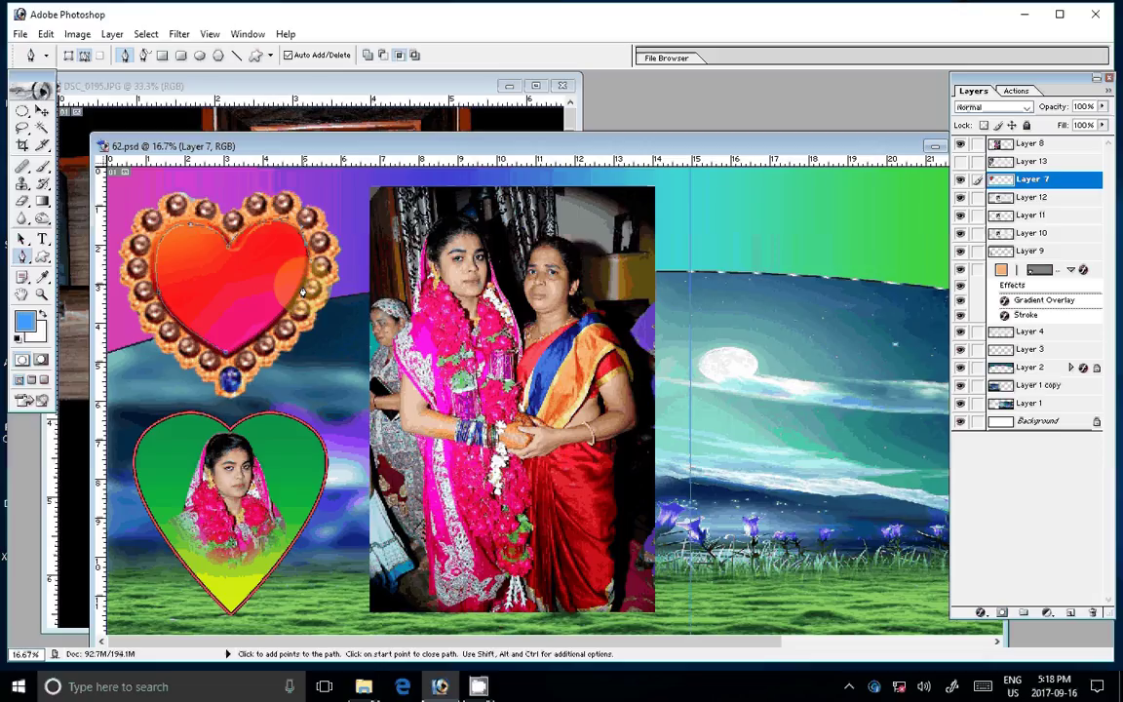
left_click(255, 343)
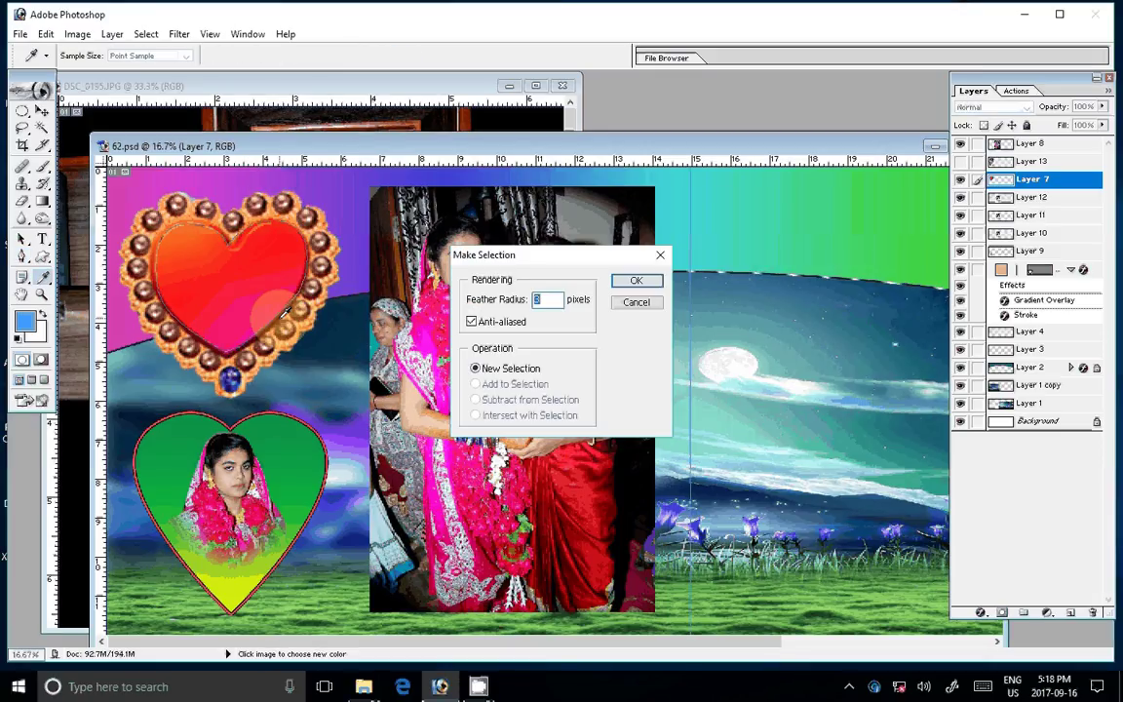
left_click(623, 279)
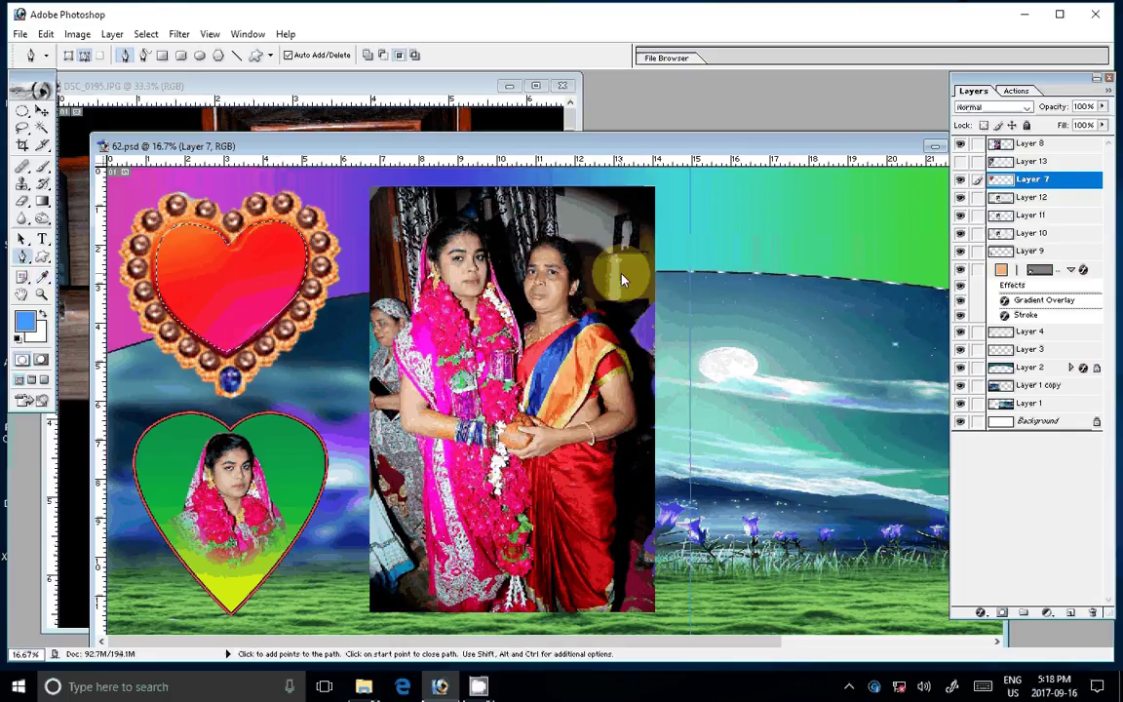
left_click(961, 162)
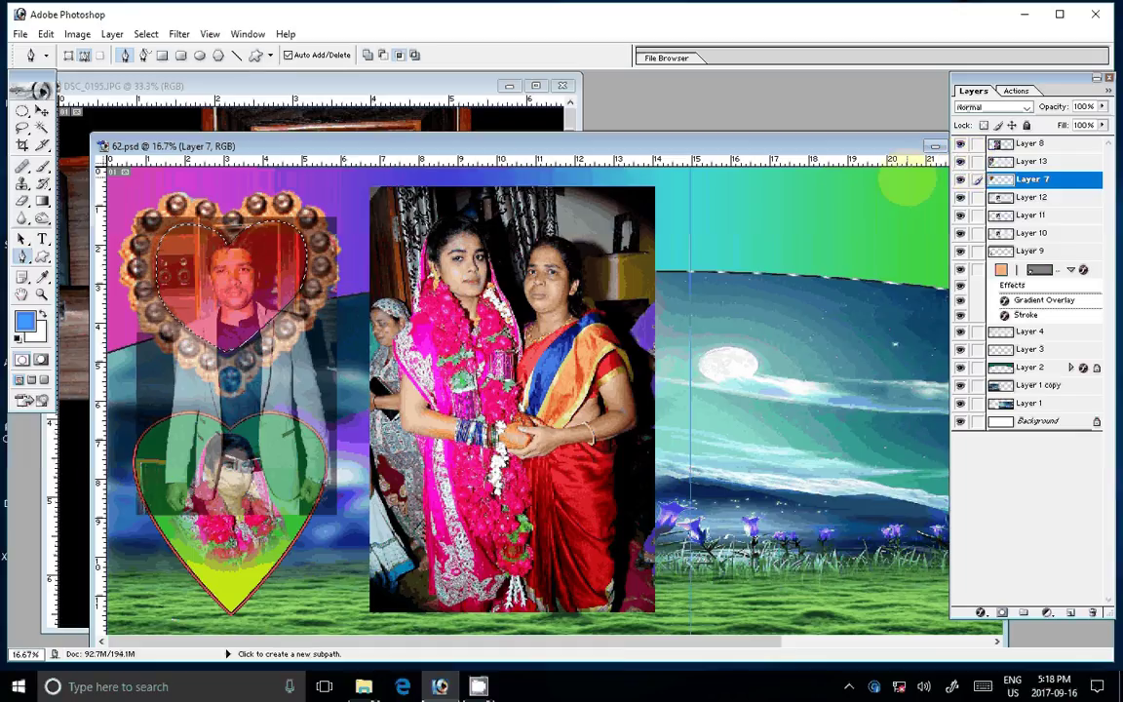
key("ctrl+j")
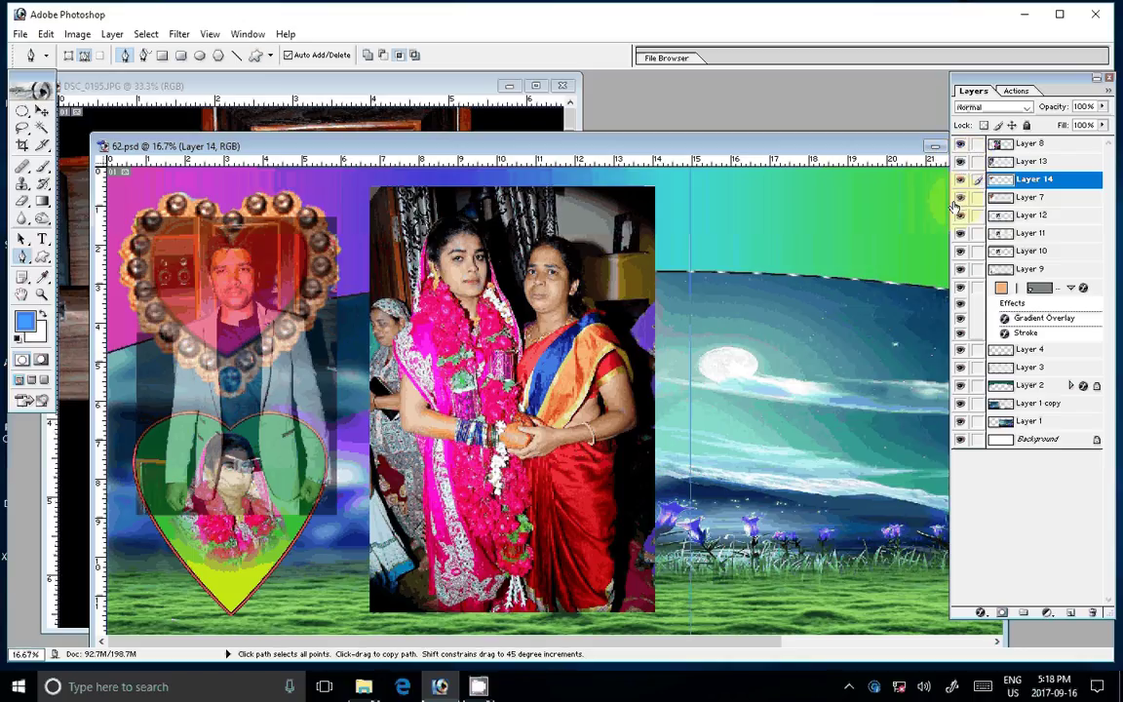
Undo the heart copy, mask Layer 13 to the heart selection, and set opacity 100%.
key("ctrl+z")
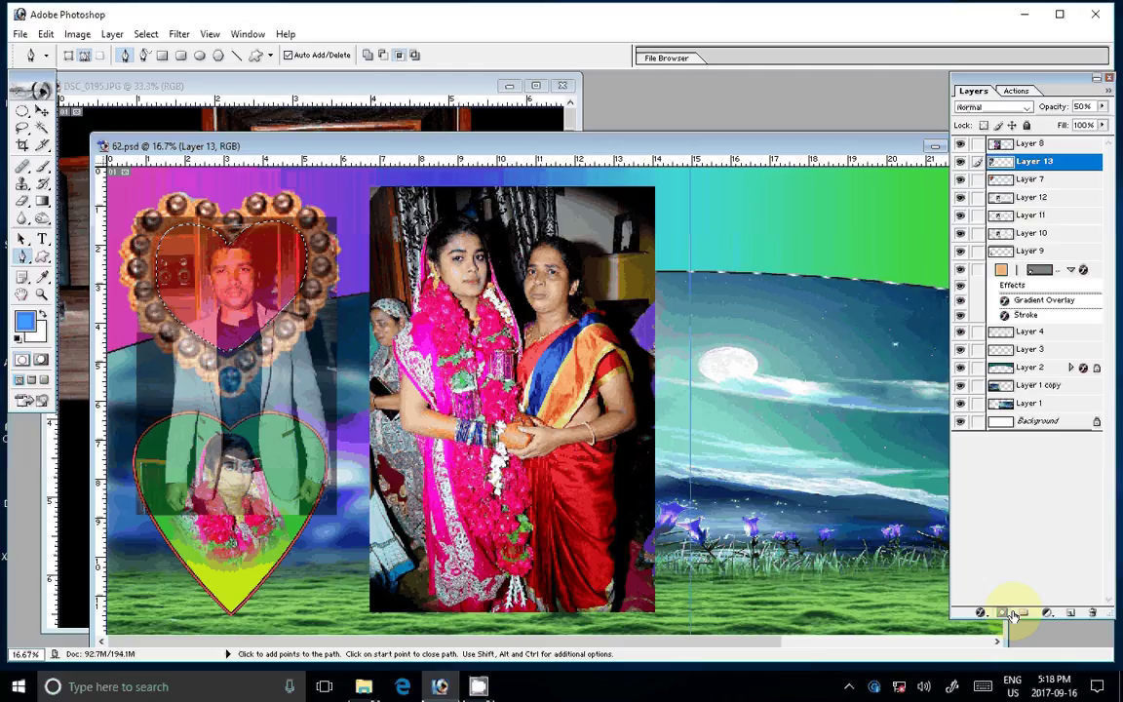
left_click(1010, 612)
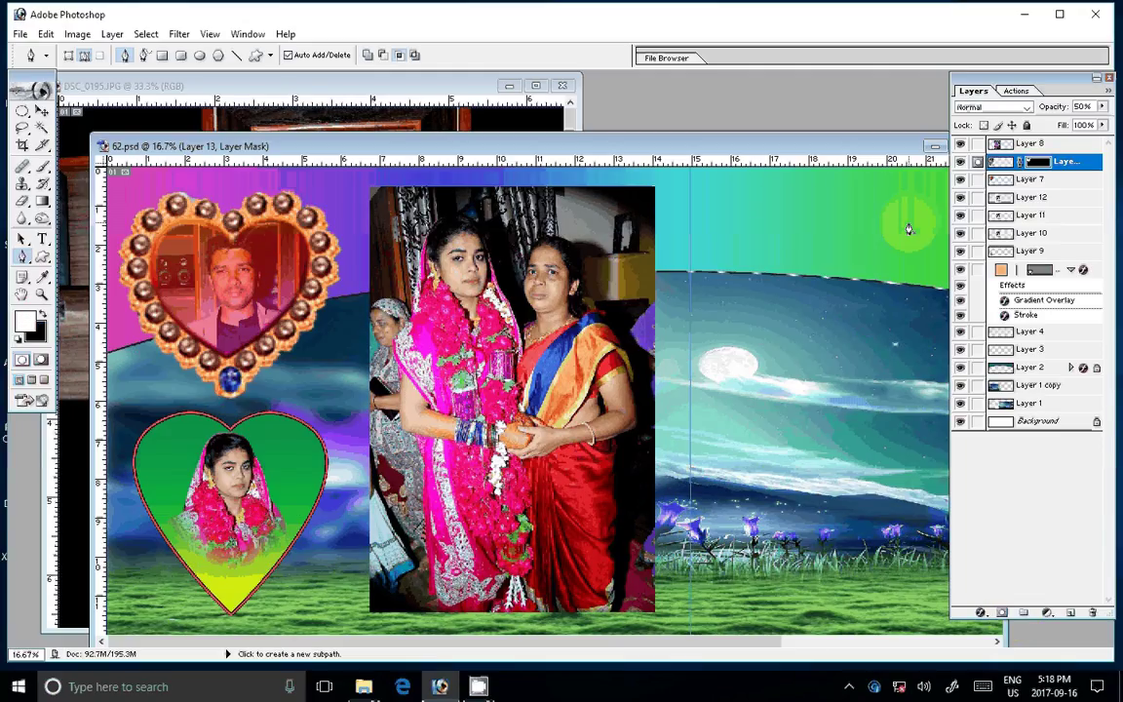
key("v")
left_click_drag(1103, 106, 1112, 124)
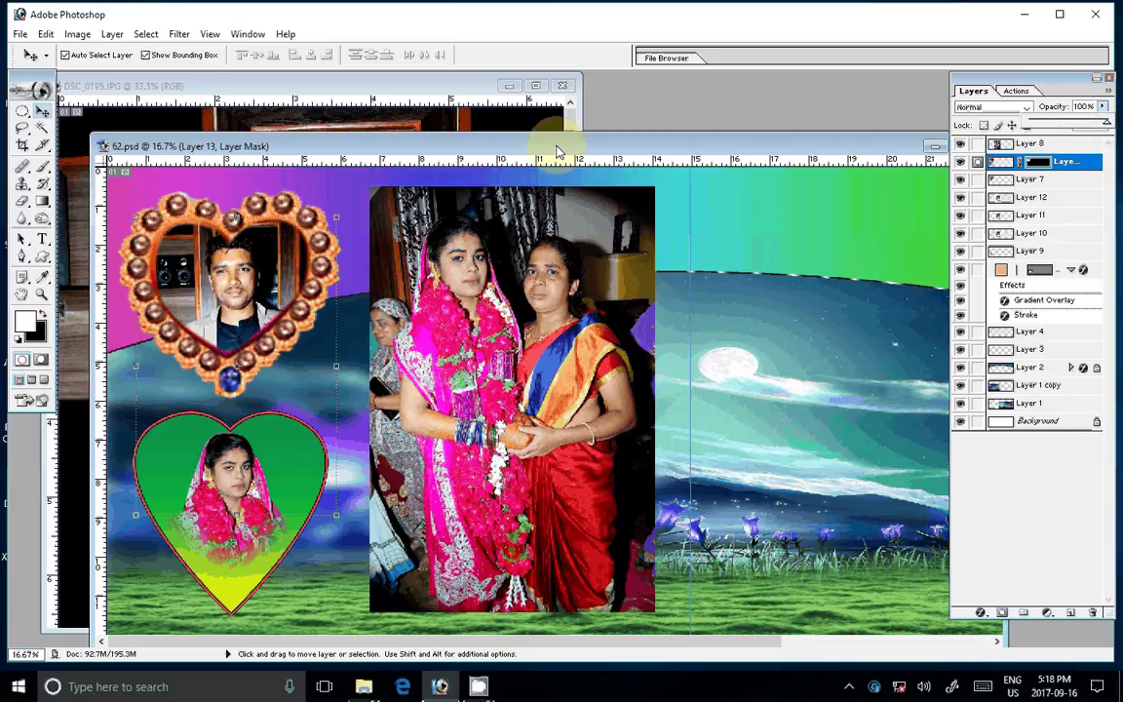
Erase across the groom's heart photo to blend its edges.
key("e")
left_click_drag(151, 215, 168, 297)
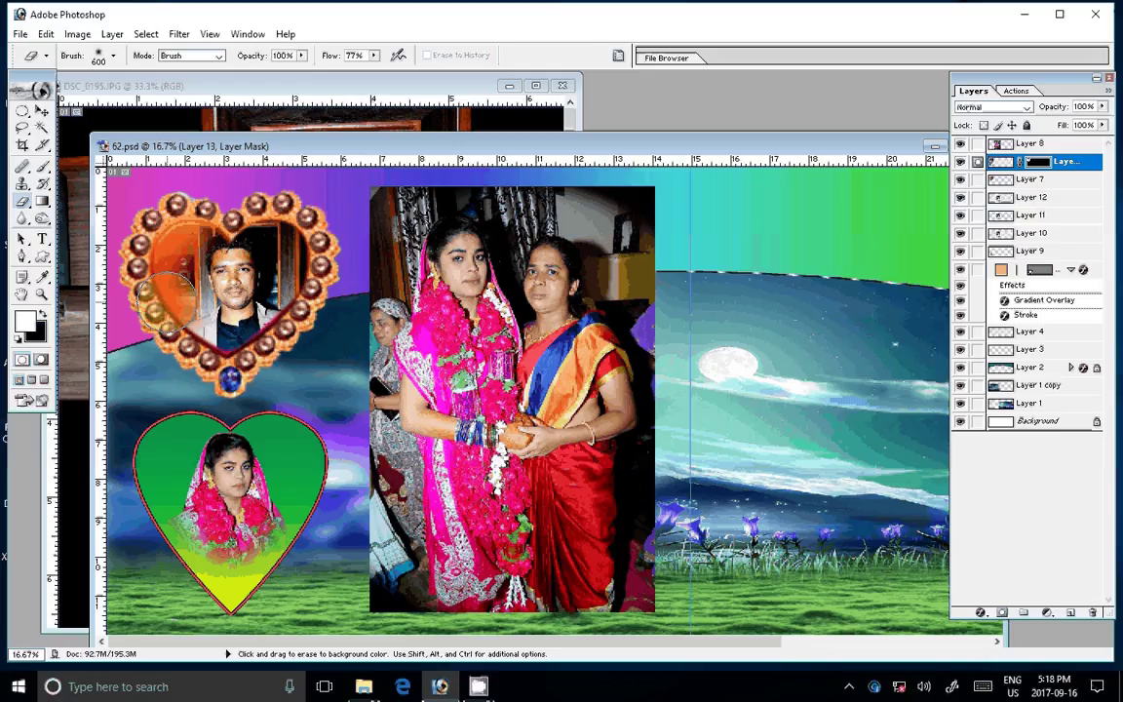
left_click_drag(168, 297, 261, 204)
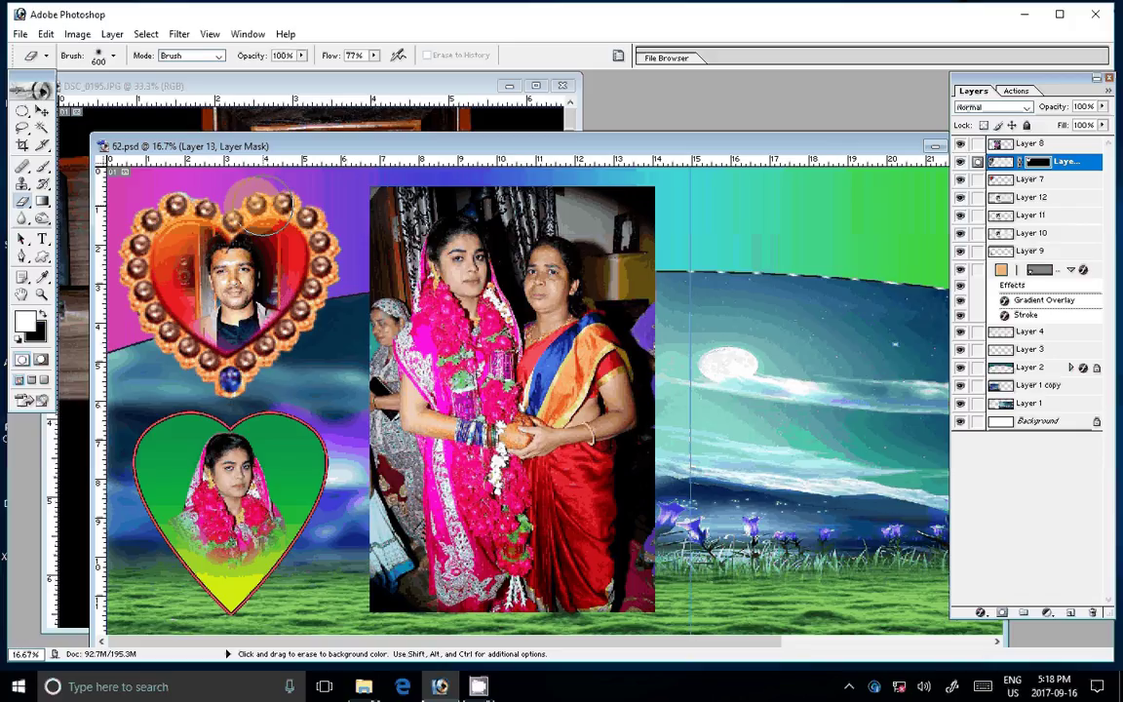
key("v")
left_click(624, 325)
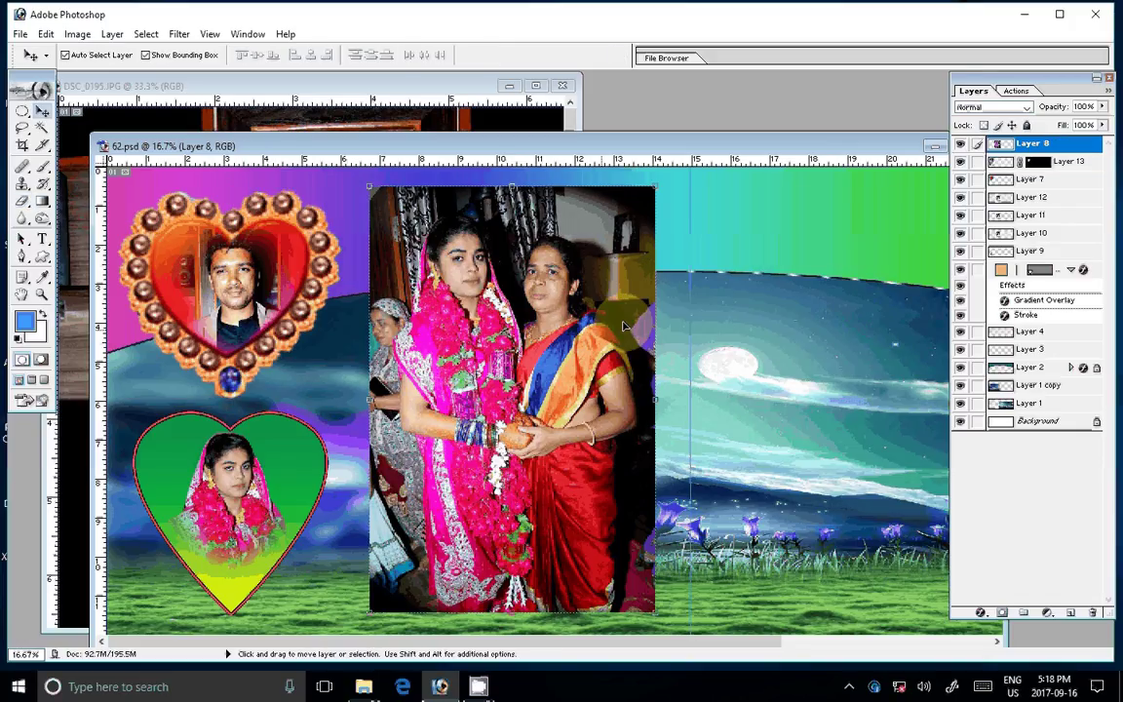
Erase the bride-and-mother photo's left, top and right edges softly.
key("e")
left_click_drag(372, 195, 370, 580)
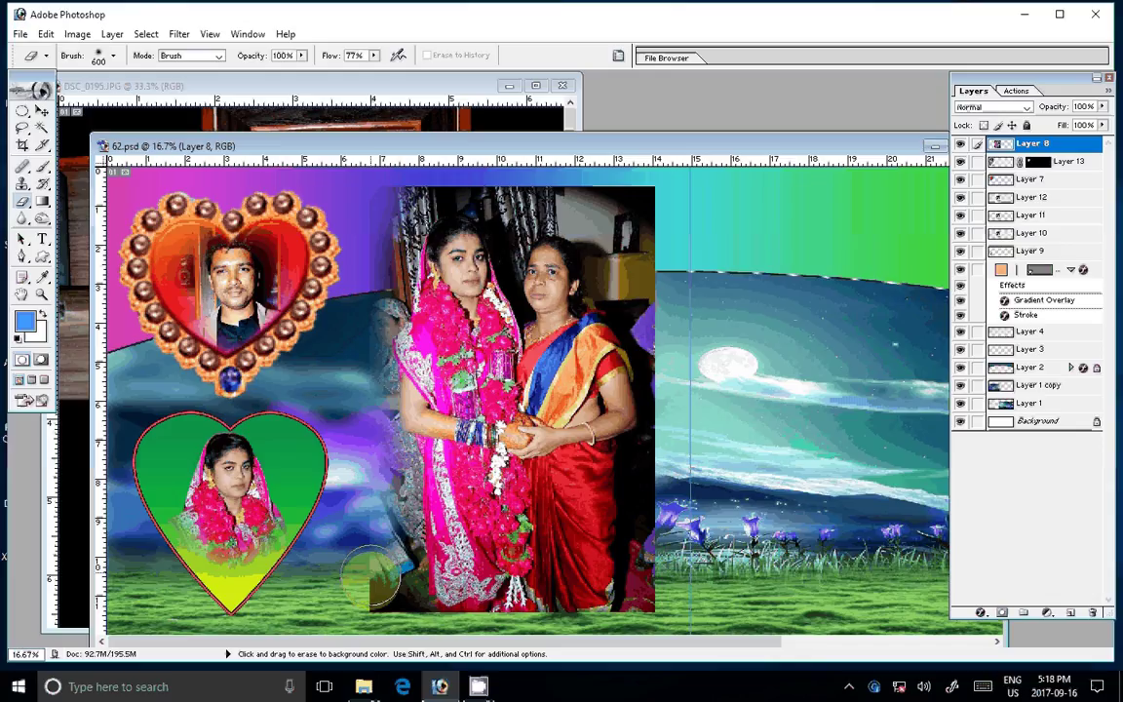
left_click_drag(370, 580, 398, 192)
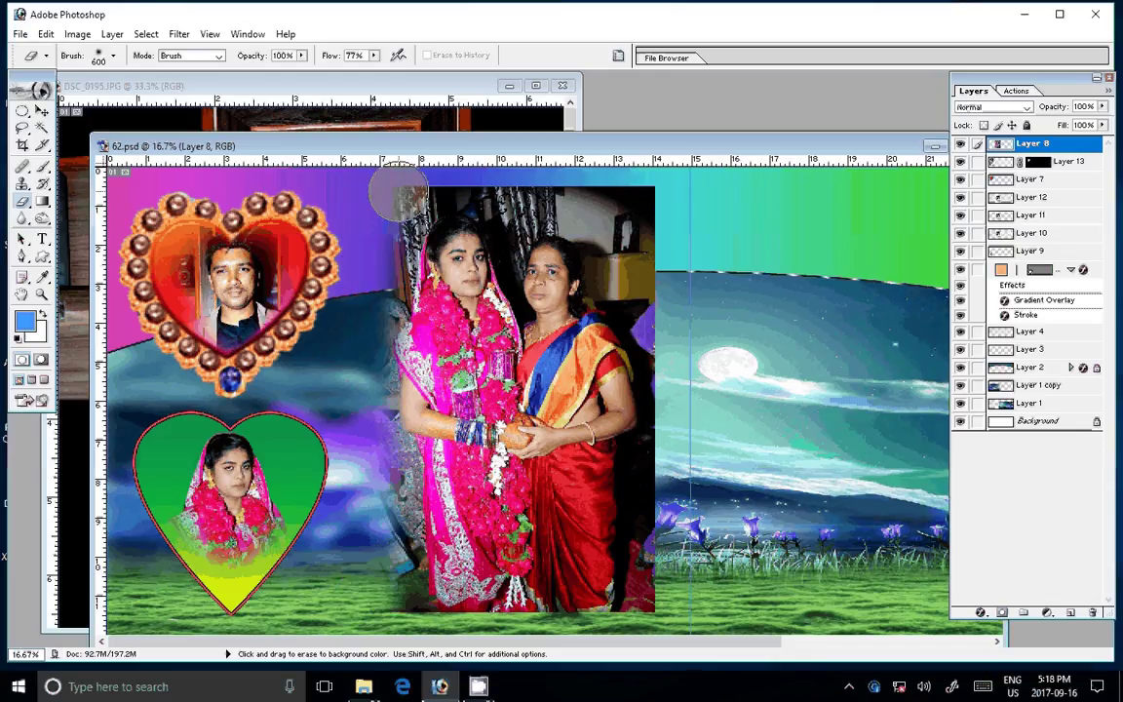
left_click_drag(398, 191, 642, 171)
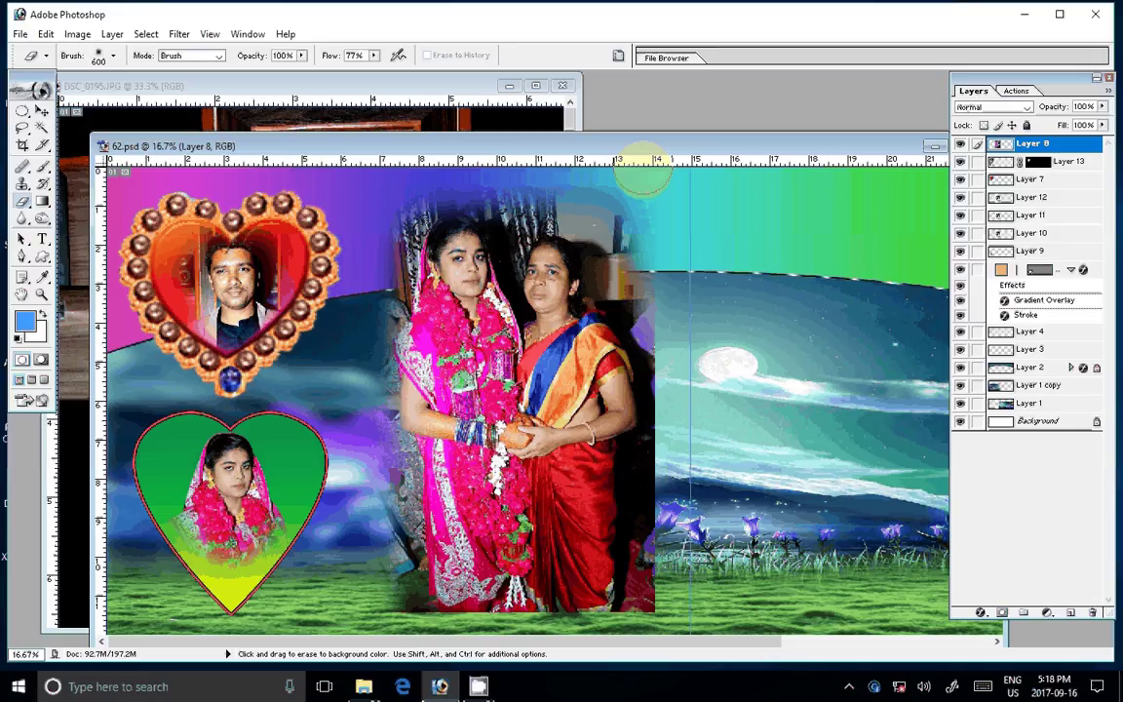
mouse_move(642, 171)
left_mouse_down()
mouse_move(643, 610)
mouse_move(375, 595)
left_mouse_up()
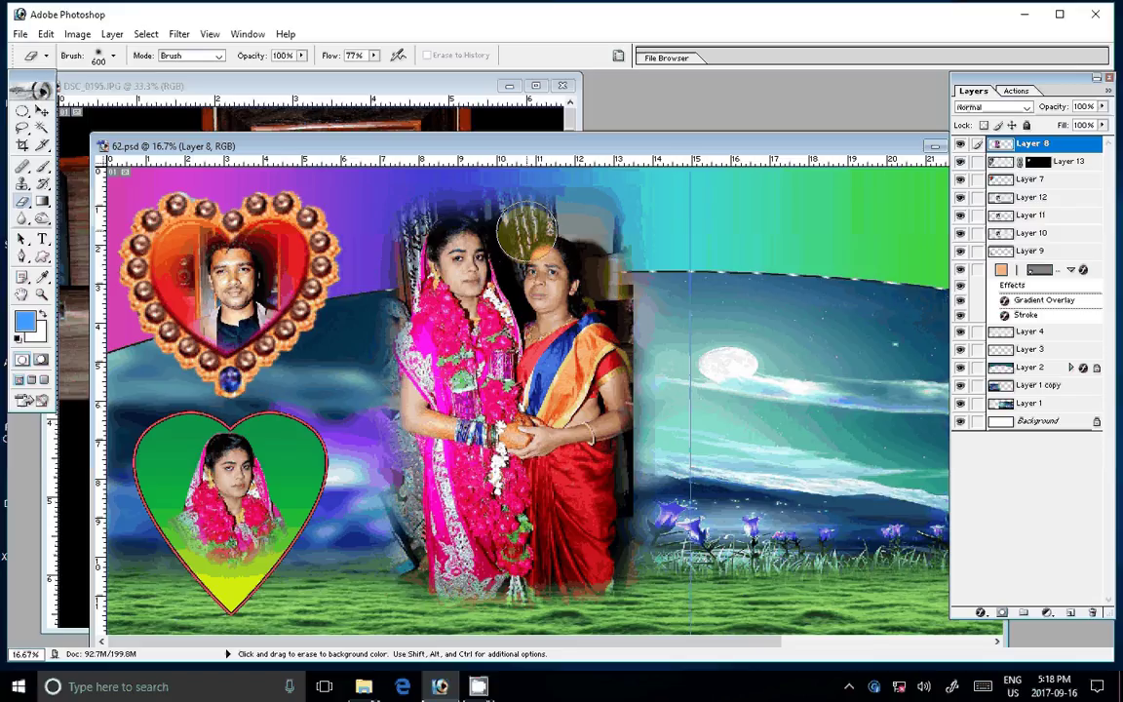
Nudge Layer 8 down, enlarge it to 113.8%, and zoom out.
key("v")
left_click_drag(629, 203, 634, 213)
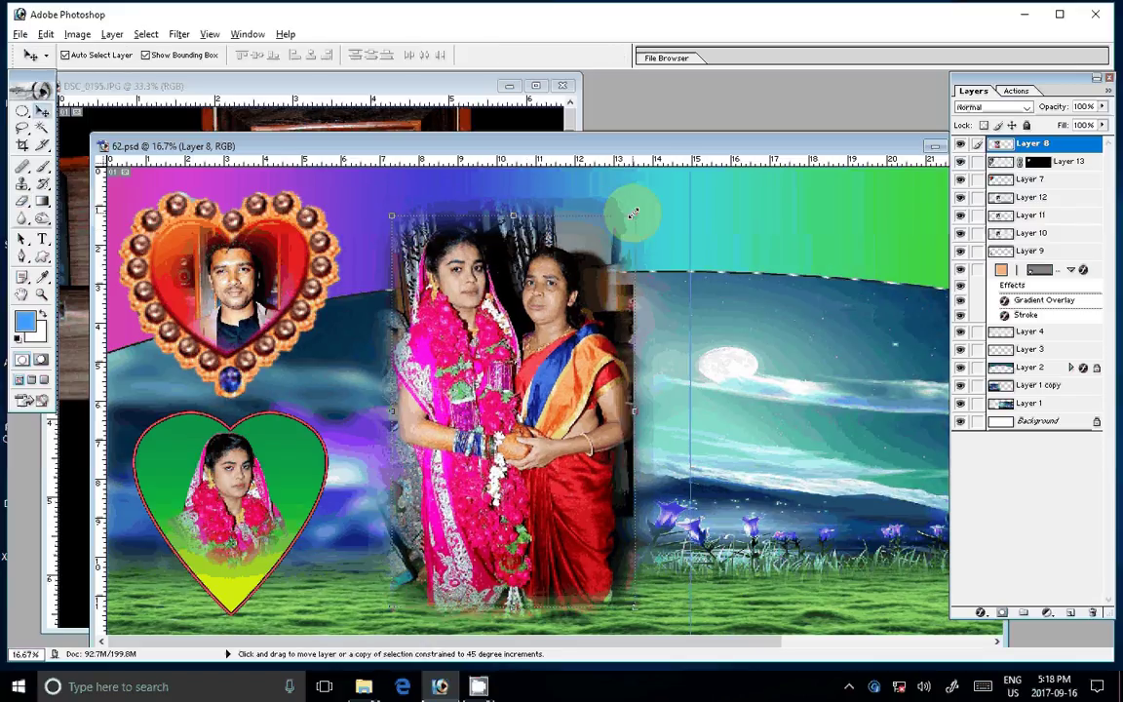
left_click_drag(634, 214, 661, 212)
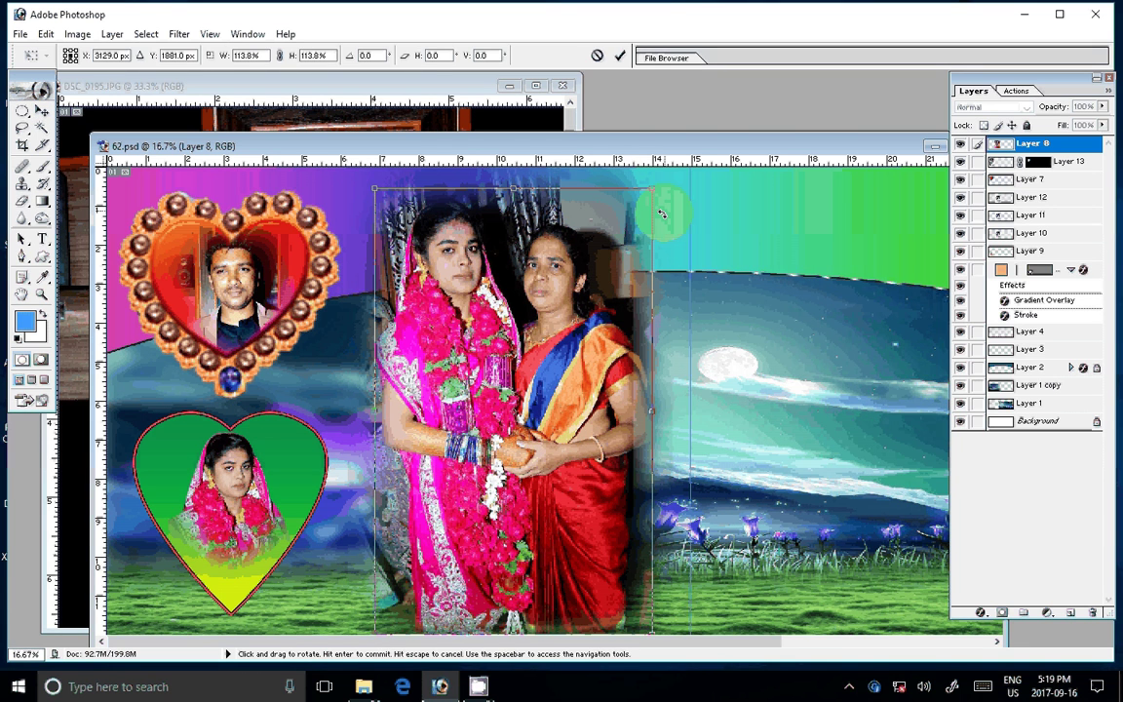
key("Return")
key("ctrl+minus")
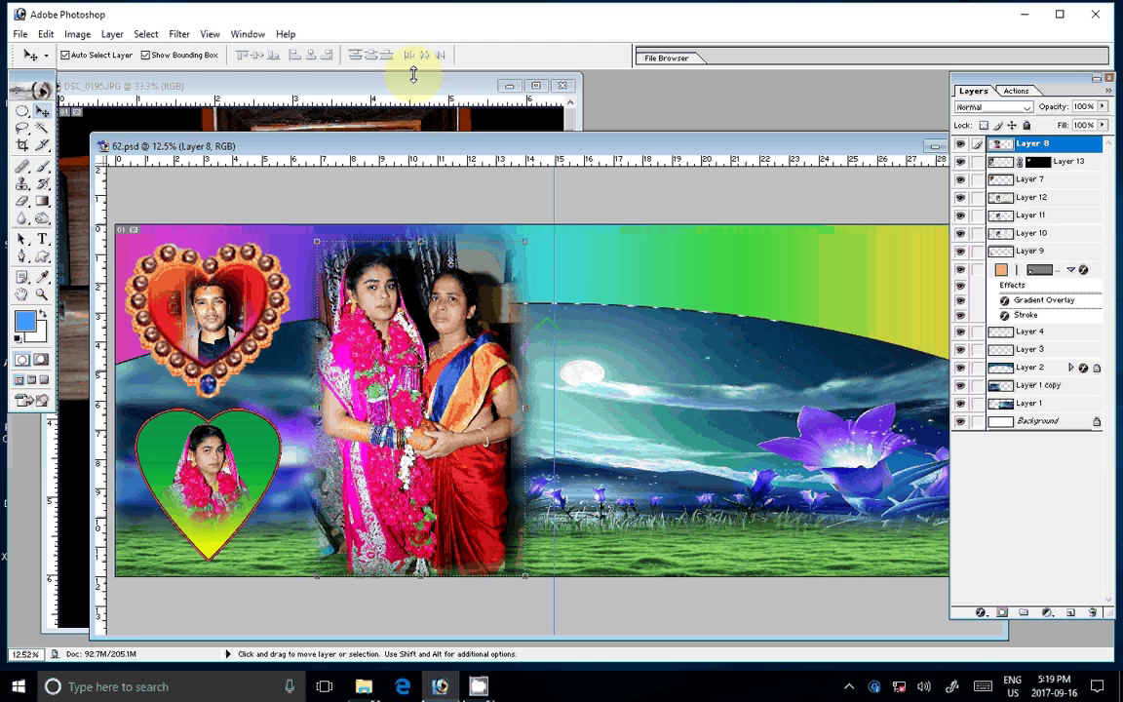
Close DSC_0195 without saving and delete the used photo file.
left_click(561, 86)
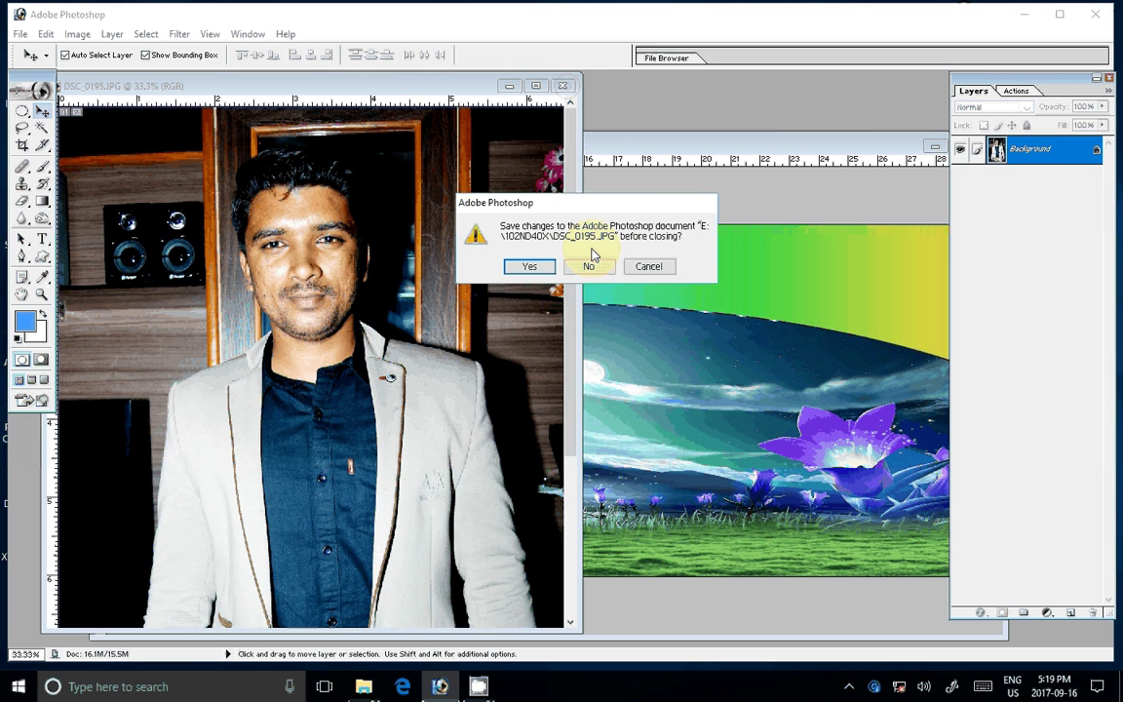
left_click(589, 266)
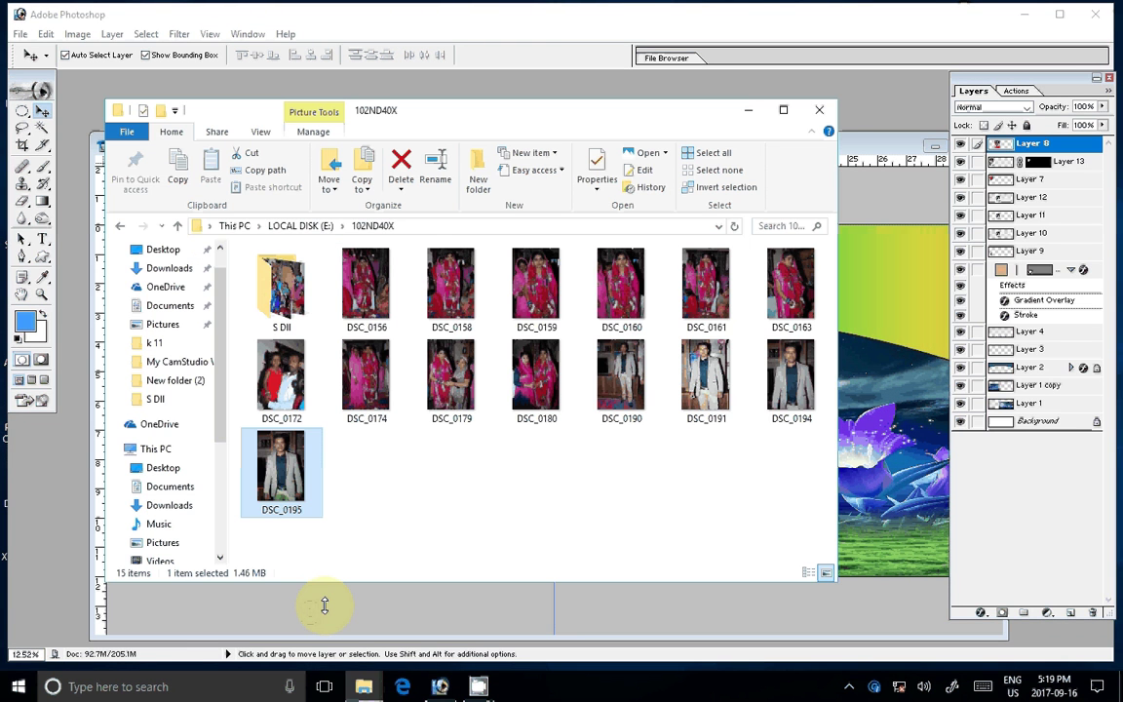
key("Delete")
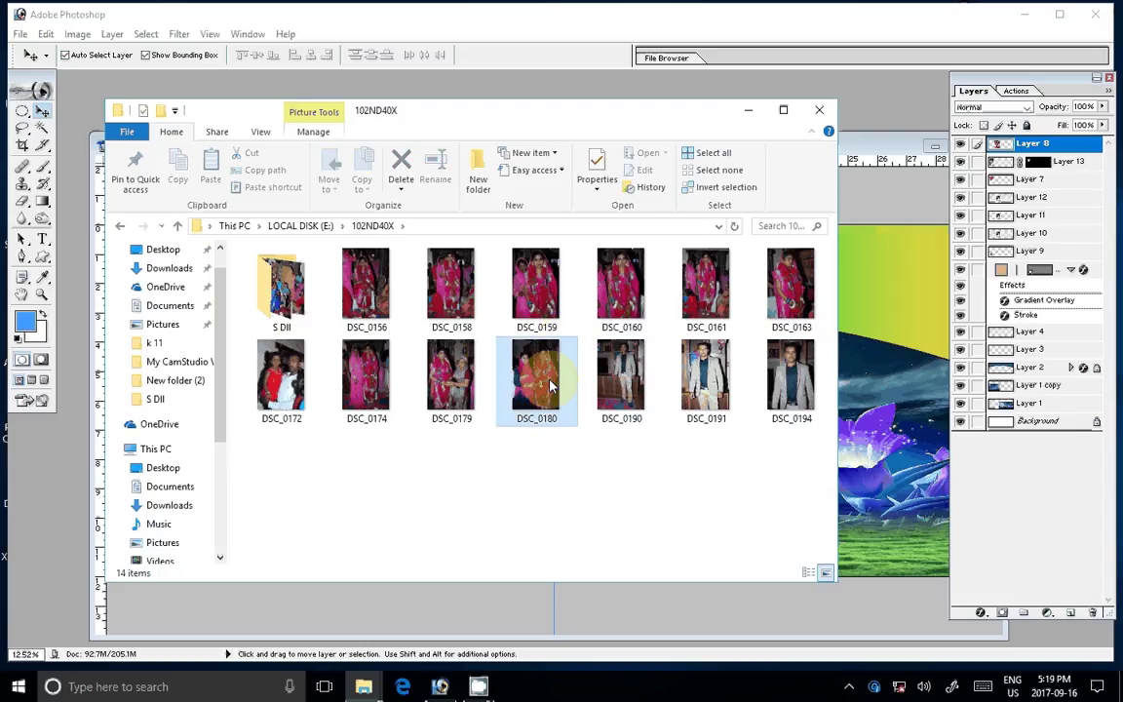
Open DSC_0180 in Photoshop and rotate its canvas 90° CW upright.
left_click_drag(551, 386, 870, 107)
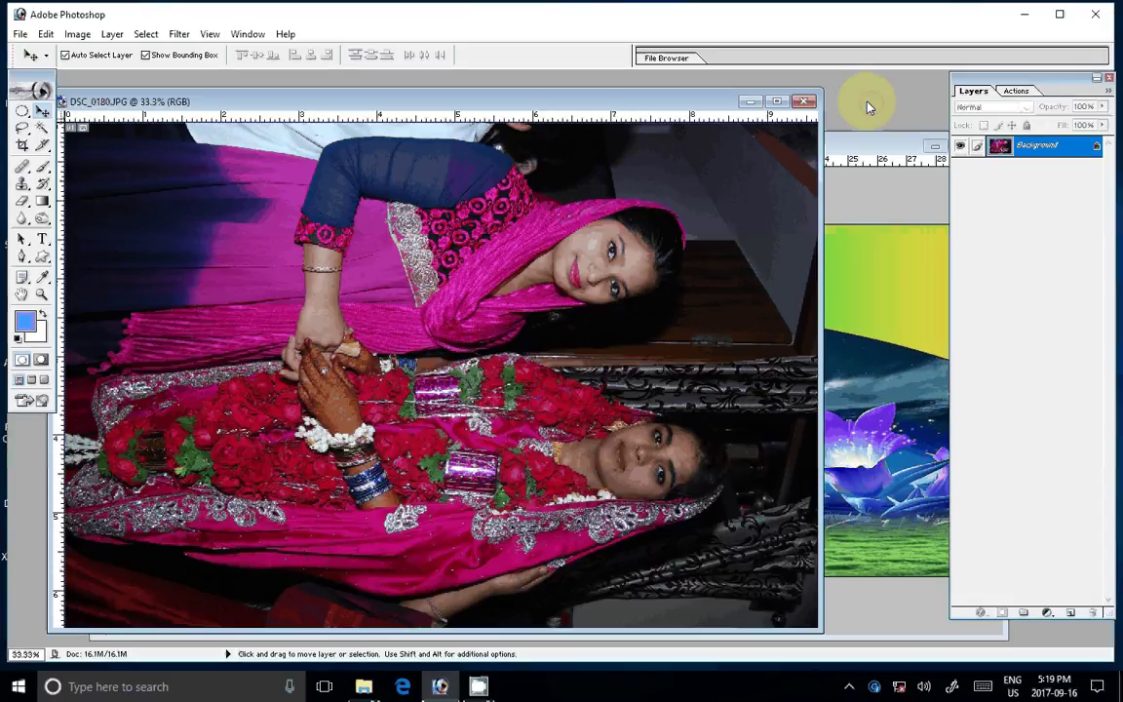
left_click(77, 34)
mouse_move(56, 189)
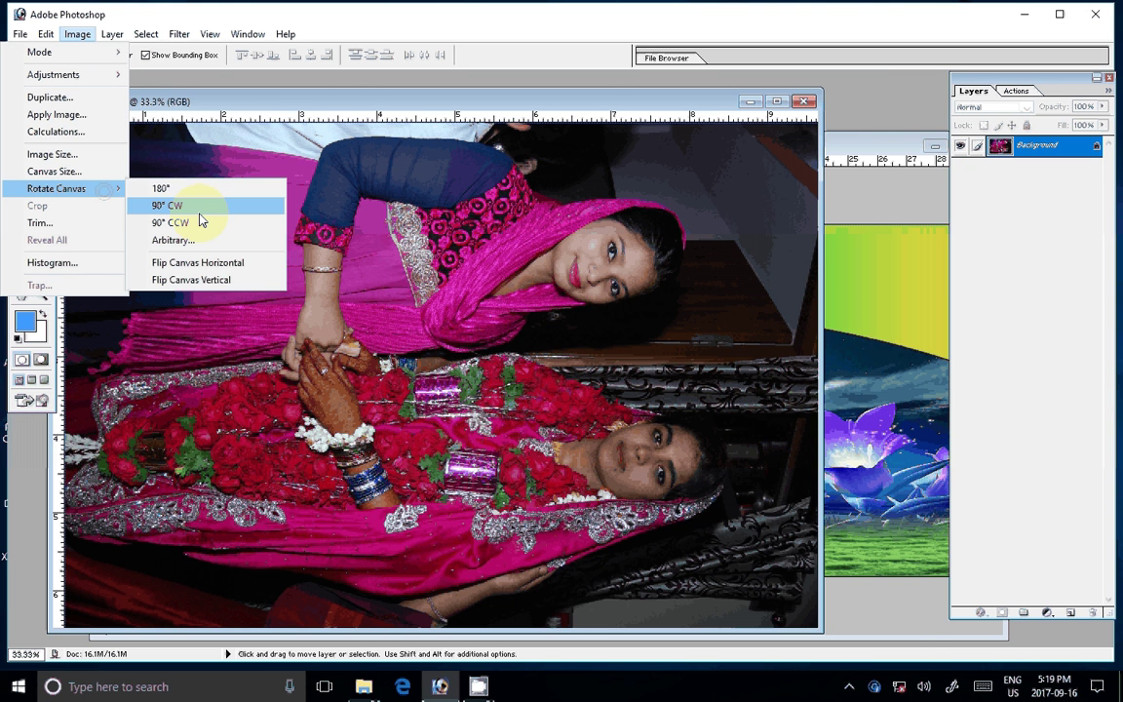
left_click(171, 222)
key("z")
left_click(462, 358)
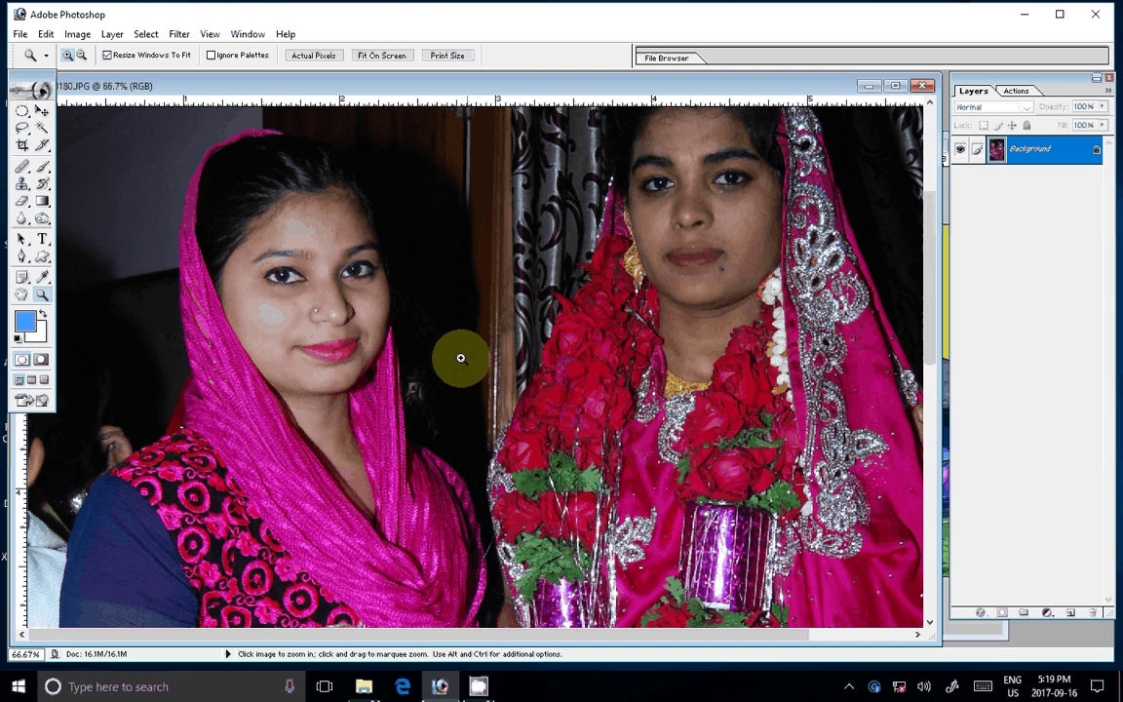
Zoom in on the left woman's face to inspect DSC_0180, then close it unsaved.
left_click(332, 351)
left_click(570, 407)
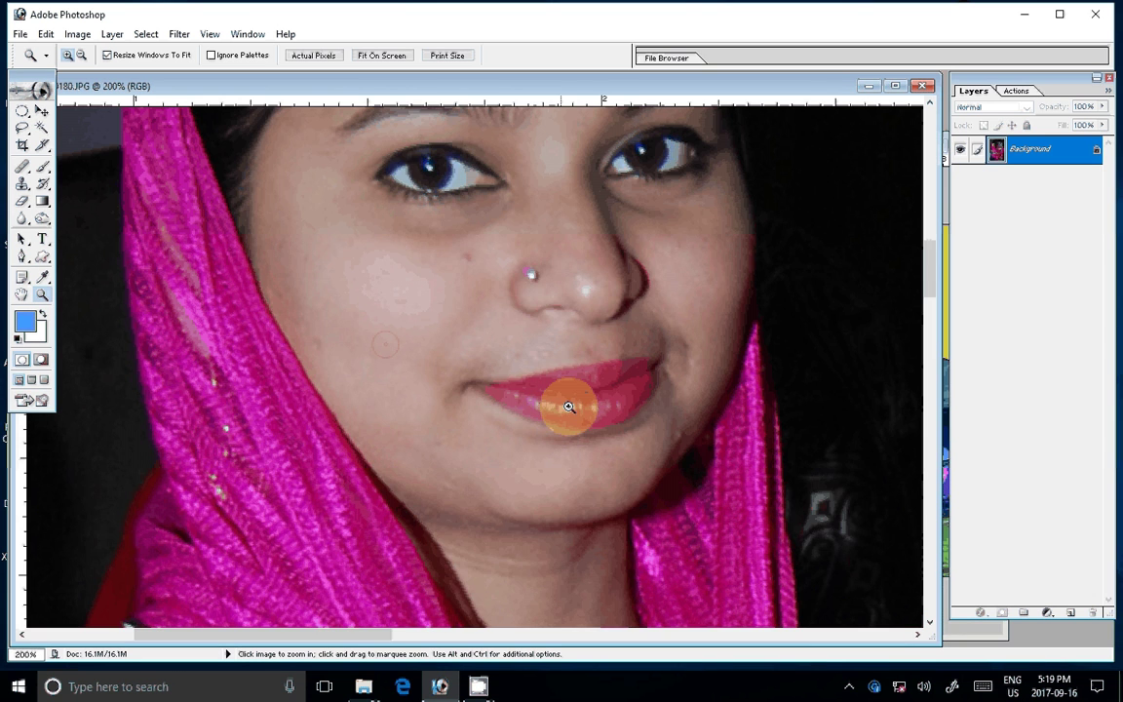
key("ctrl+0")
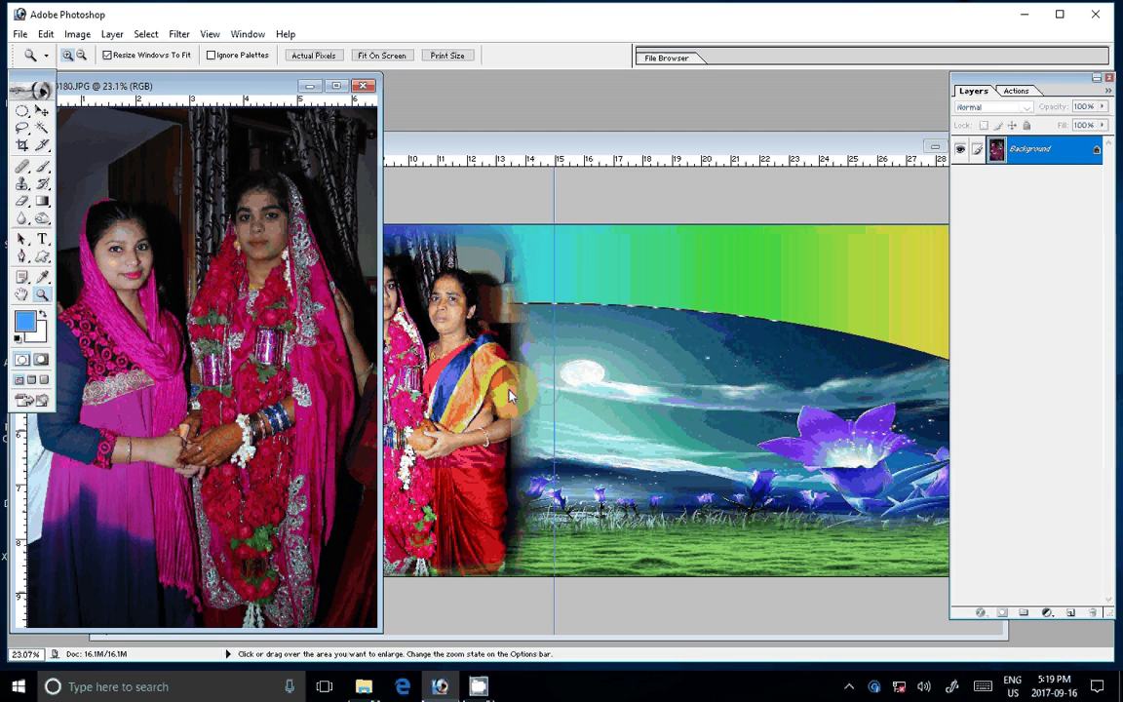
left_click(363, 86)
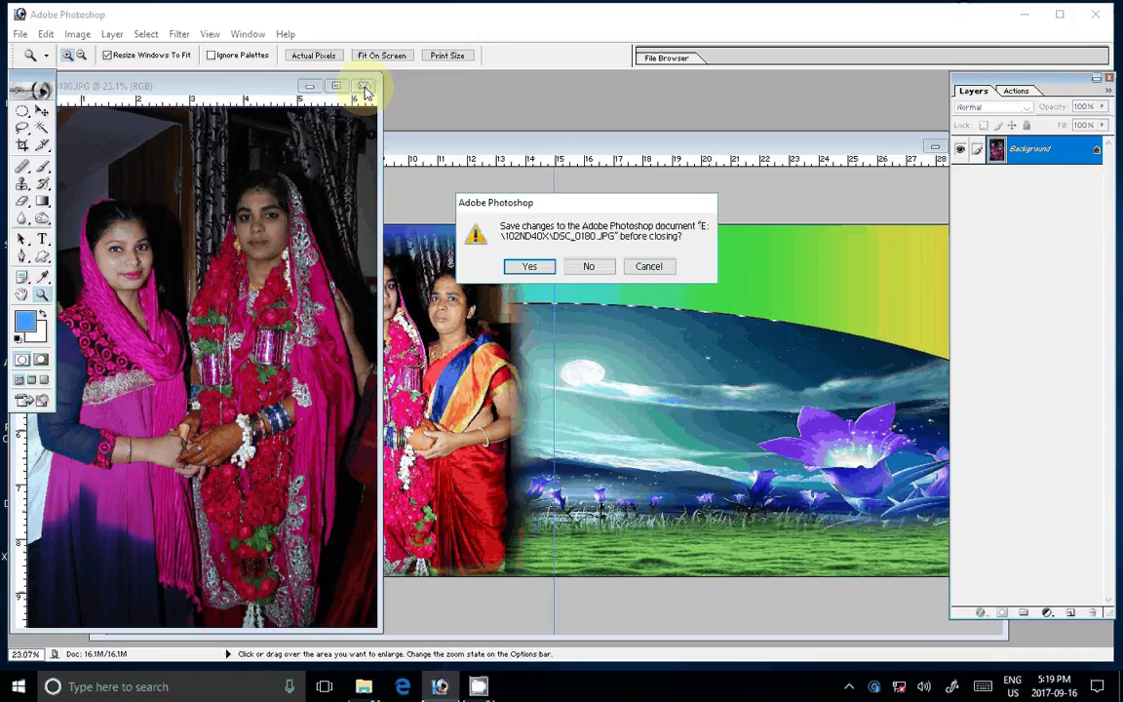
key("n")
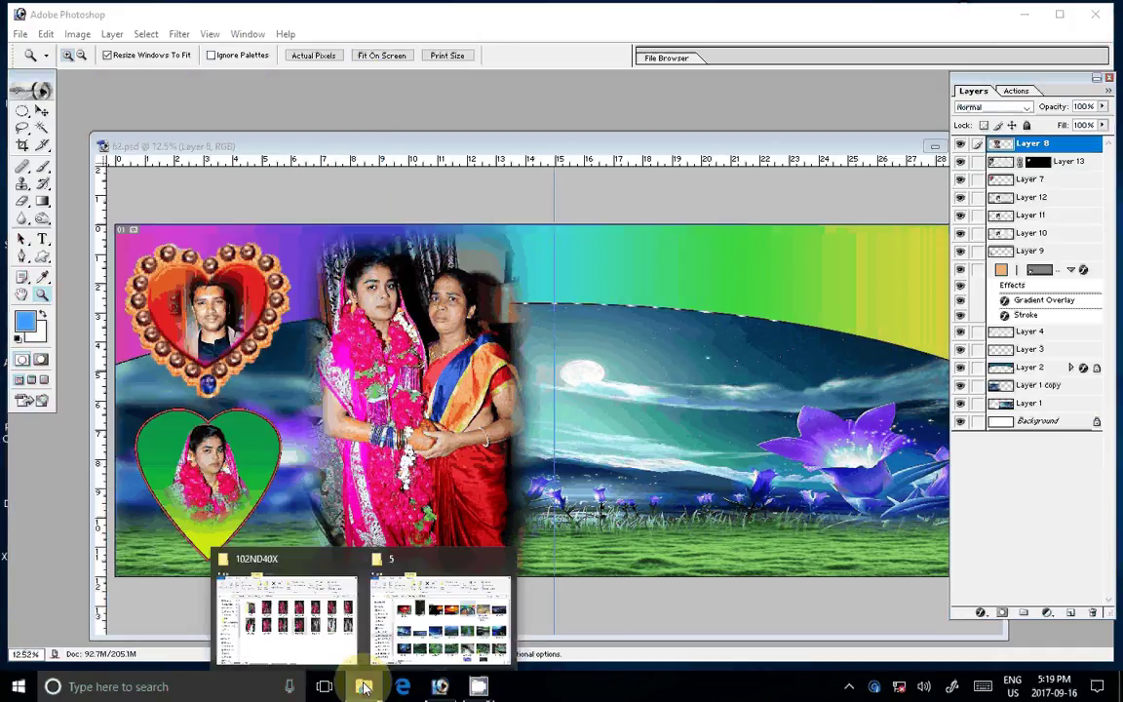
Open DSC_0058 from the S DII folder in 102ND40X into Photoshop.
left_click(287, 610)
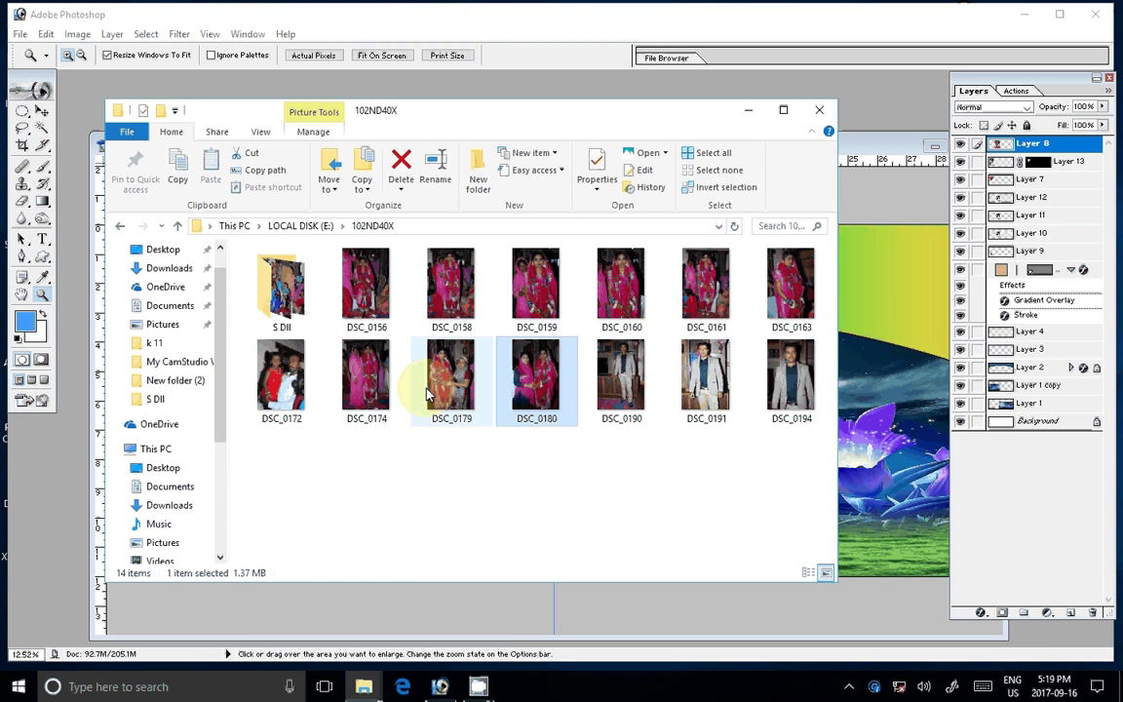
double_click(281, 293)
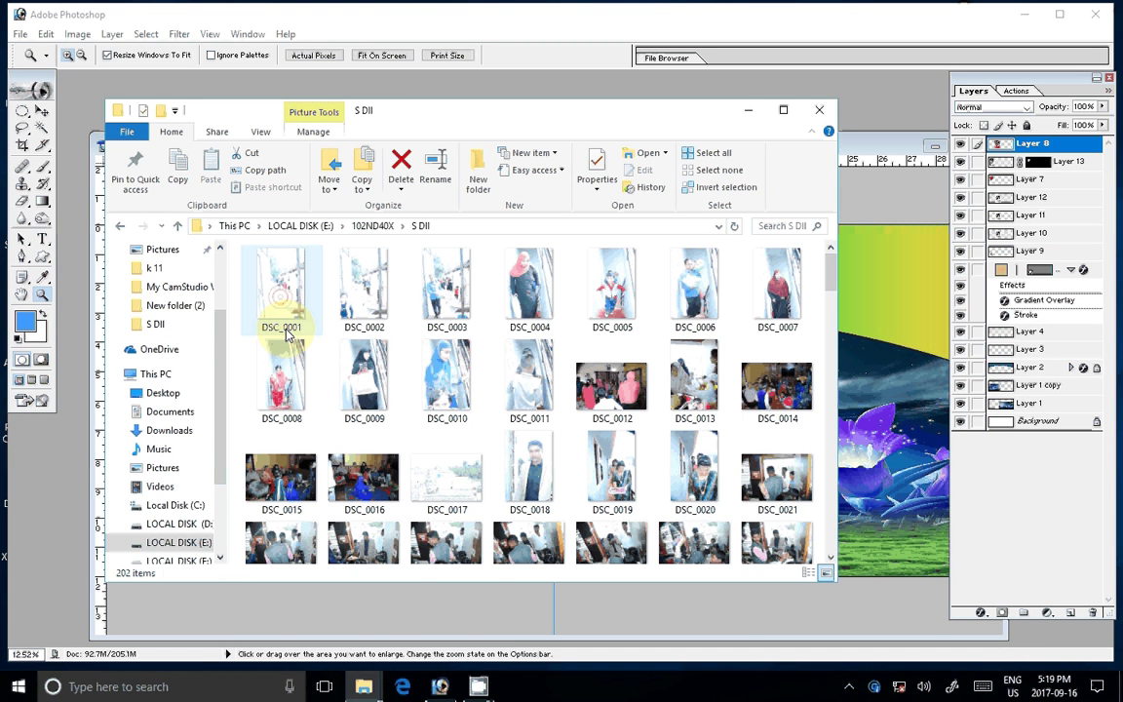
mouse_move(828, 262)
left_mouse_down()
mouse_move(838, 529)
mouse_move(837, 341)
left_mouse_up()
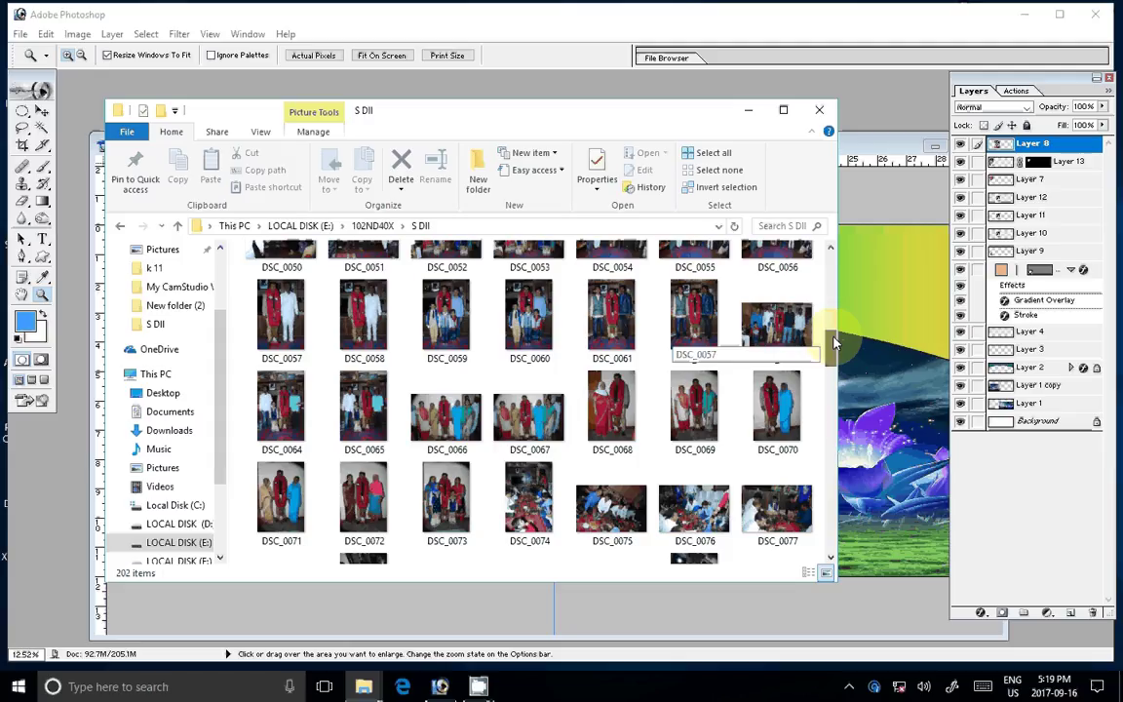
left_click_drag(834, 341, 834, 337)
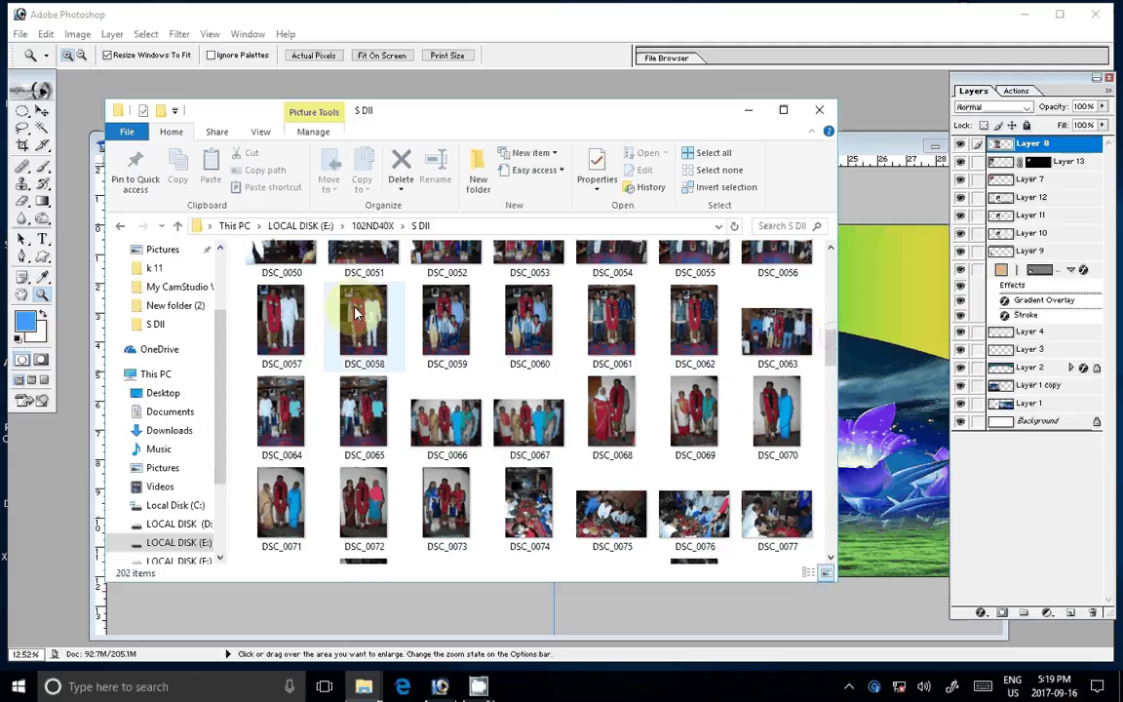
left_click(862, 104)
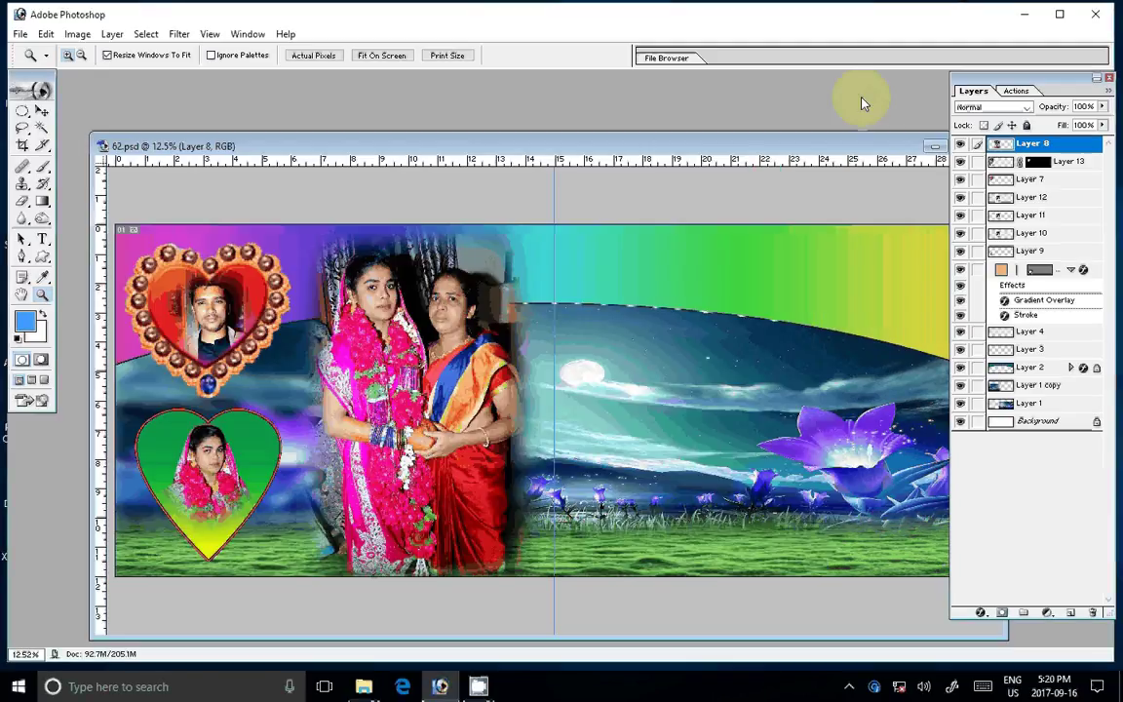
Rotate DSC_0058 90° CCW upright and brighten it with a recorded colour-correction action.
left_click(77, 34)
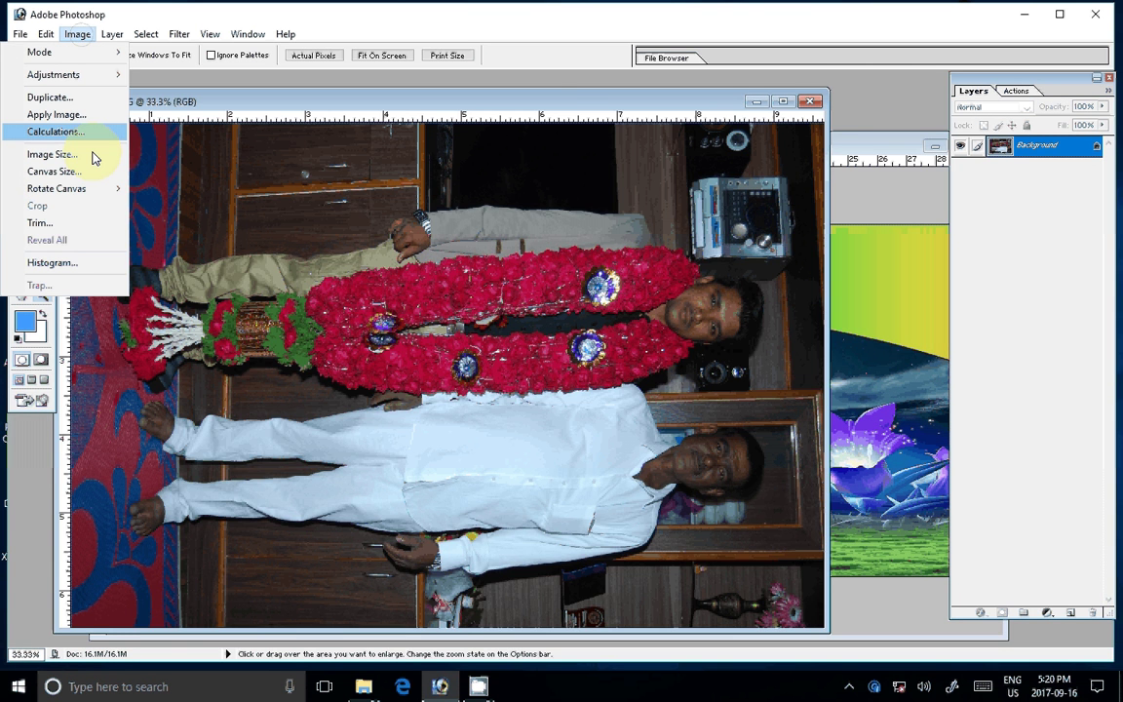
left_click(161, 224)
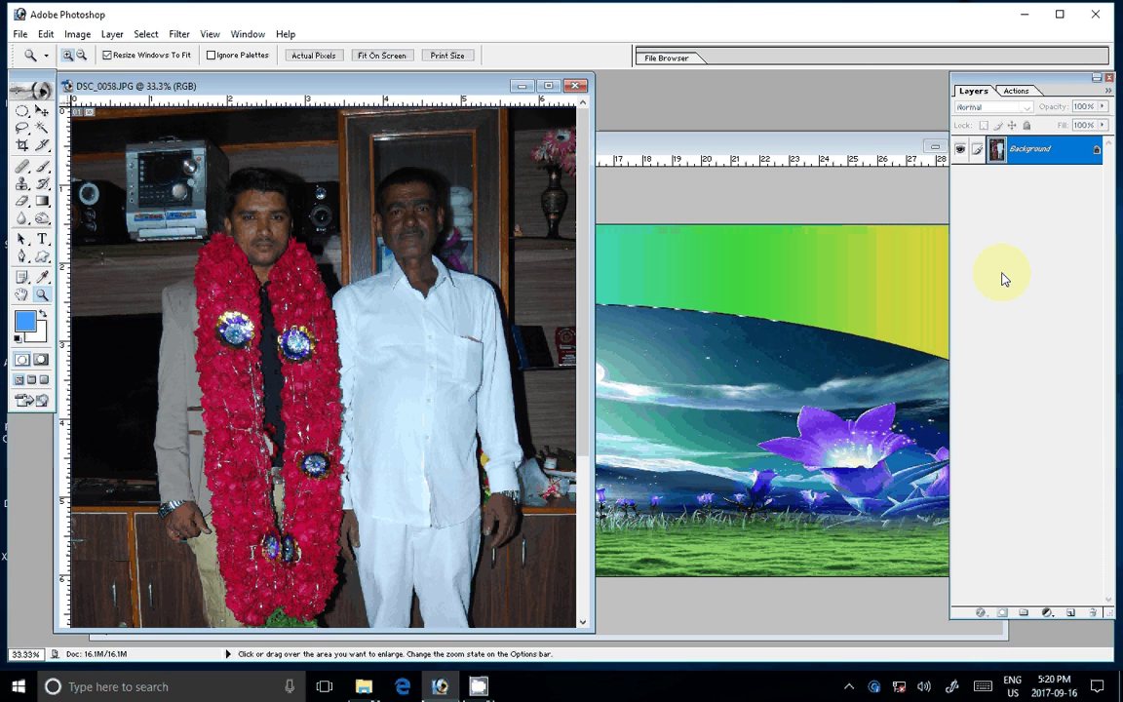
key("F9")
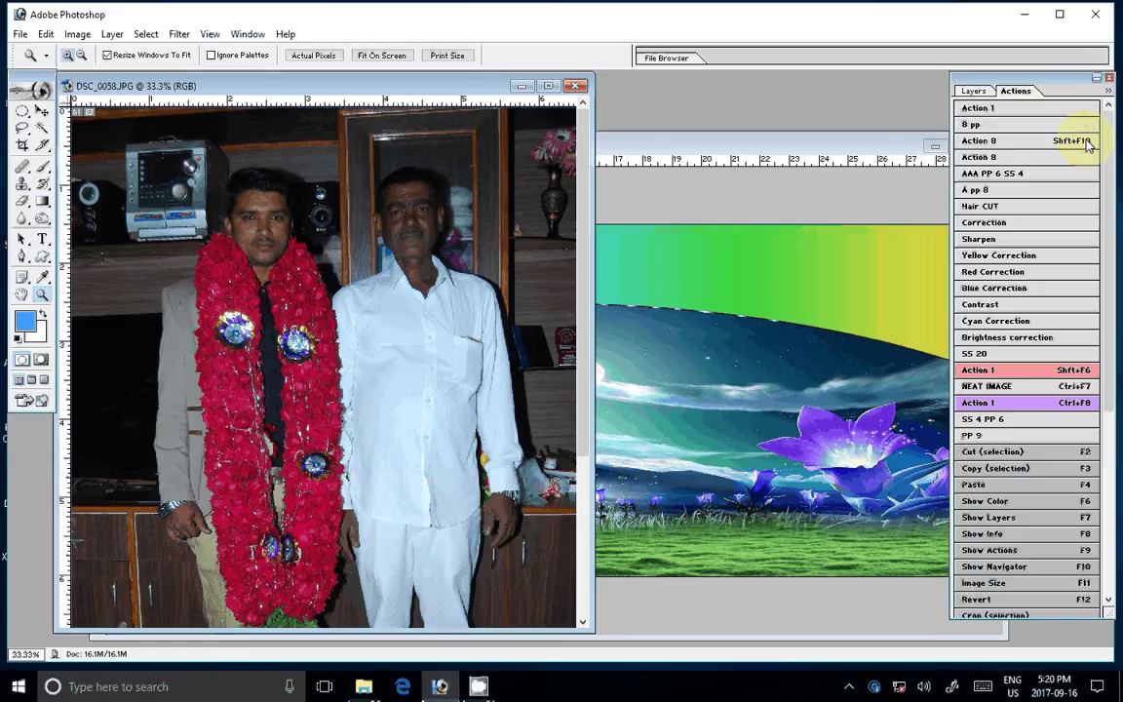
left_click(1036, 223)
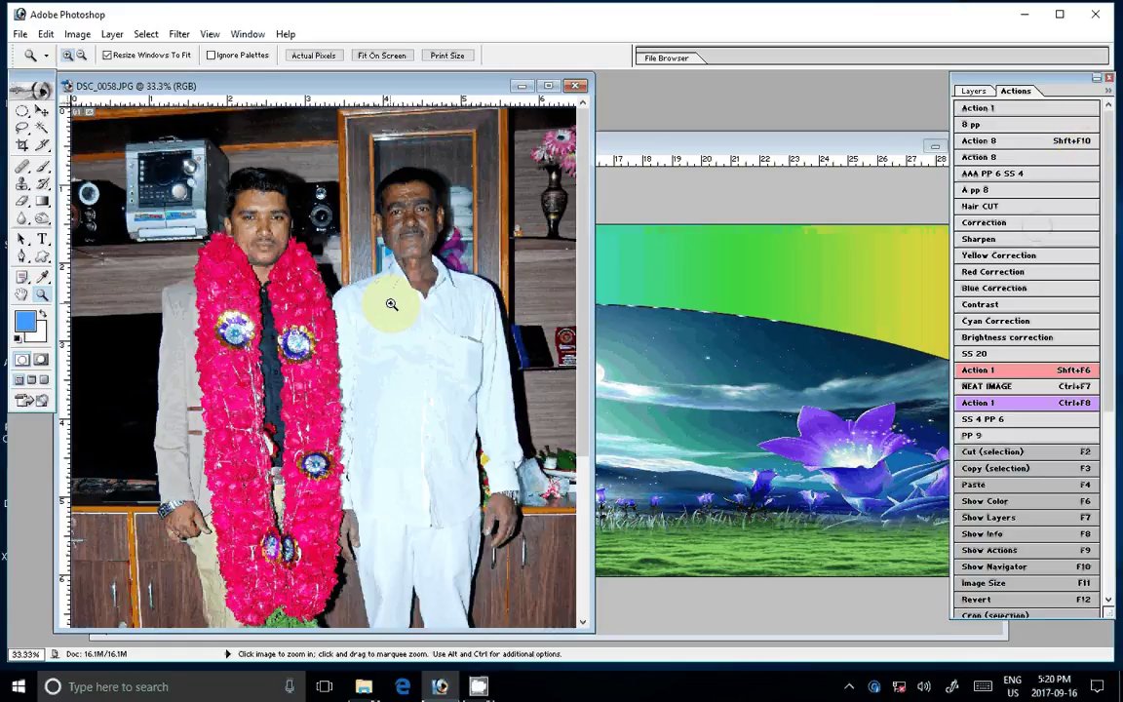
left_click(391, 304)
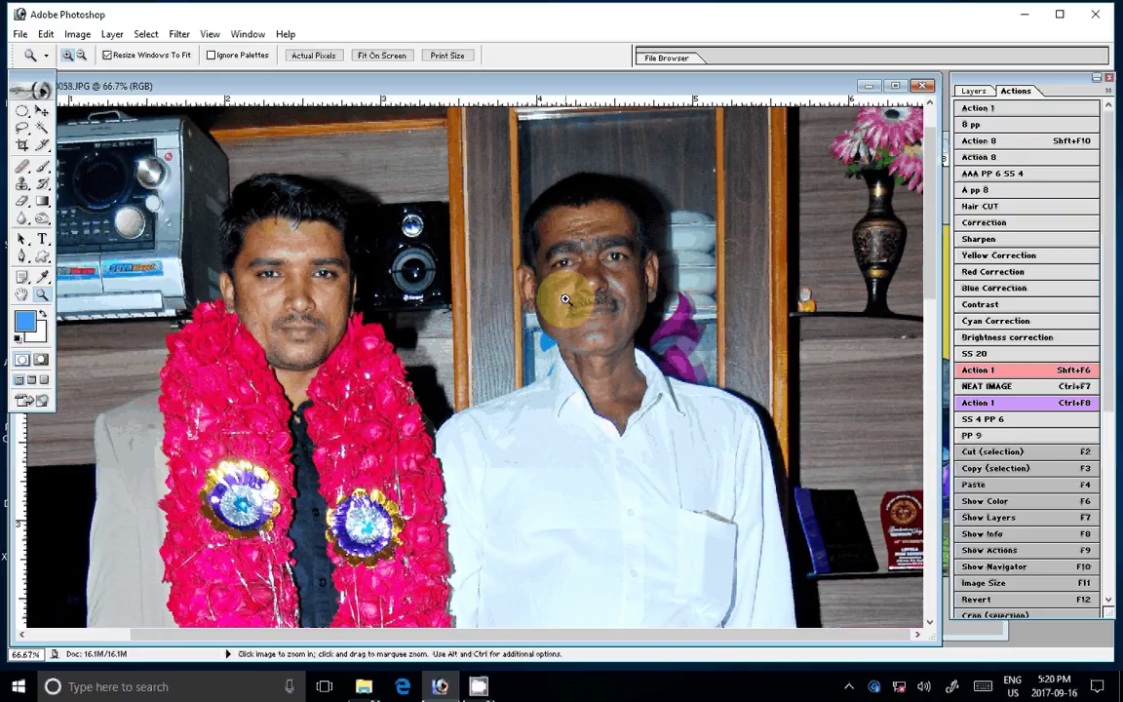
Blur the older man's forehead wrinkles with the Blur tool, then pan to the groom's face.
left_click(564, 298)
left_click(564, 298)
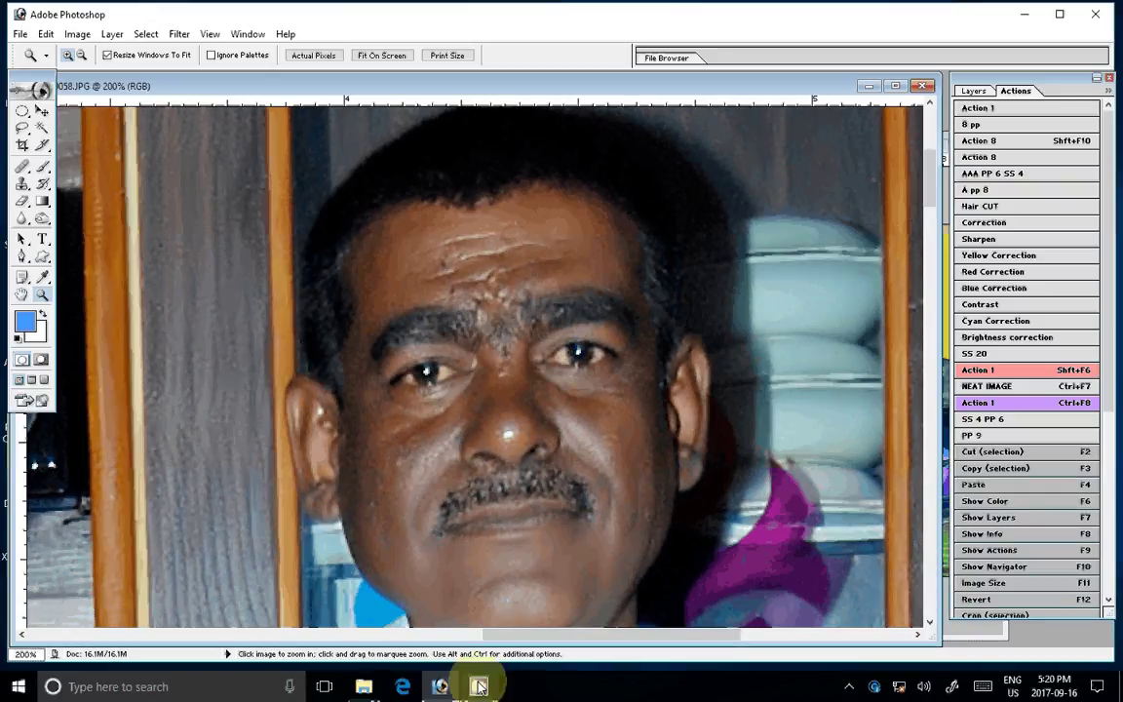
key("r")
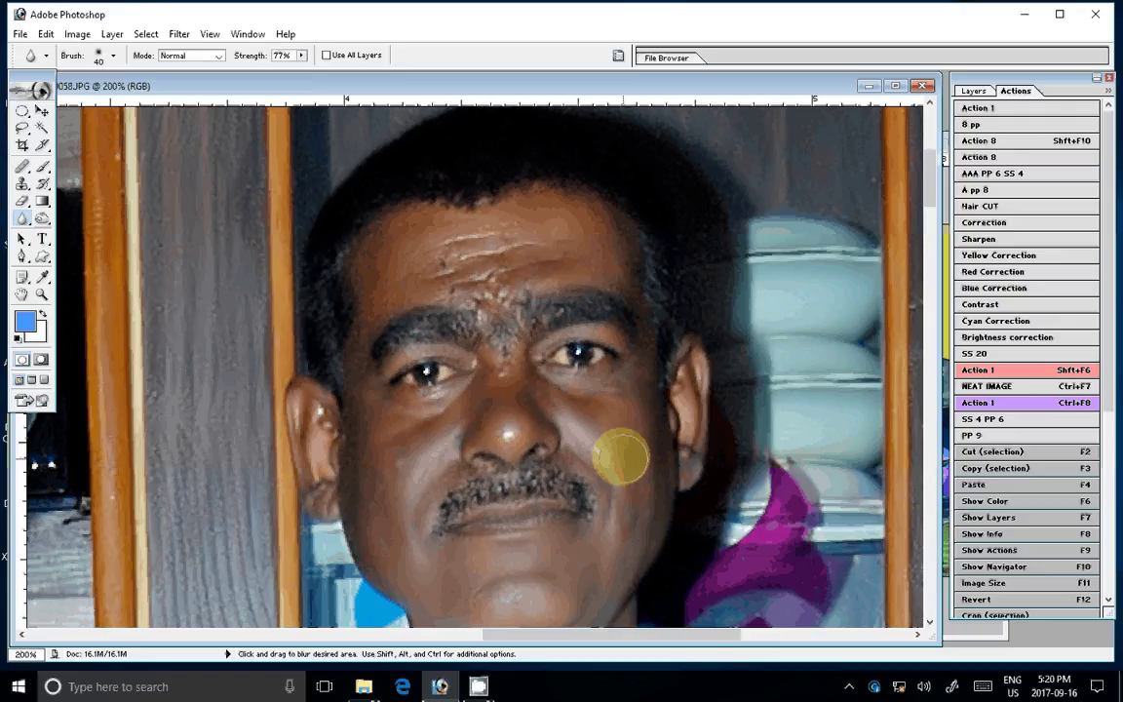
mouse_move(620, 456)
left_mouse_down()
mouse_move(357, 368)
mouse_move(421, 308)
left_mouse_up()
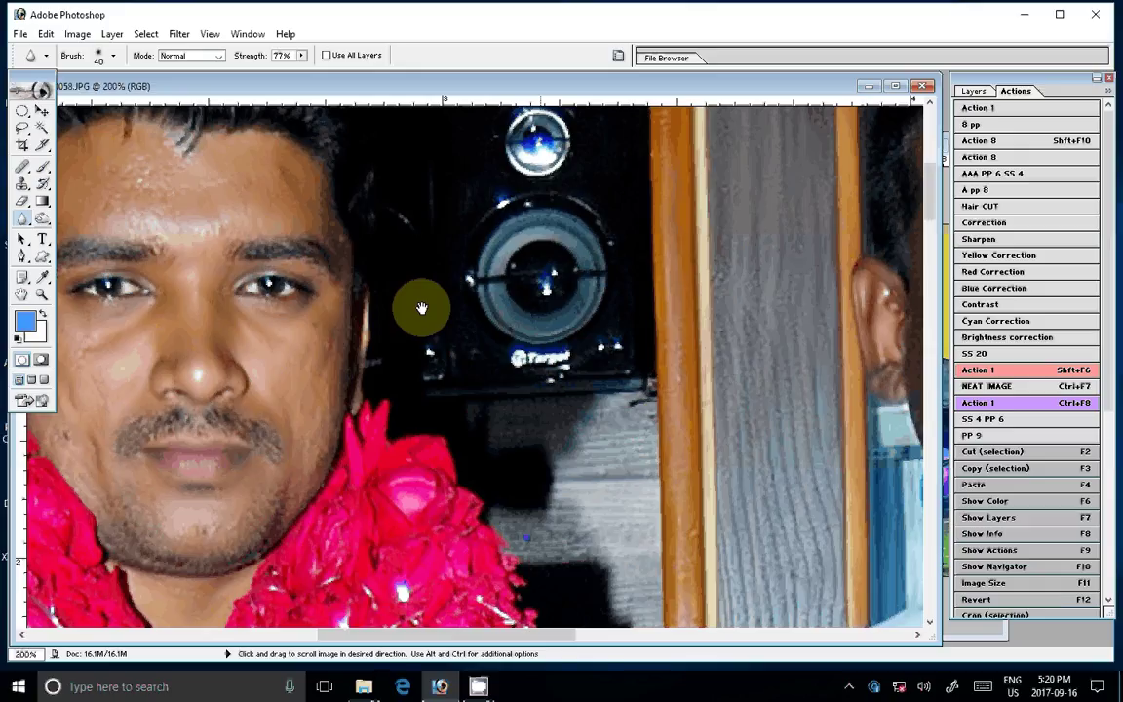
left_click_drag(421, 309, 601, 310)
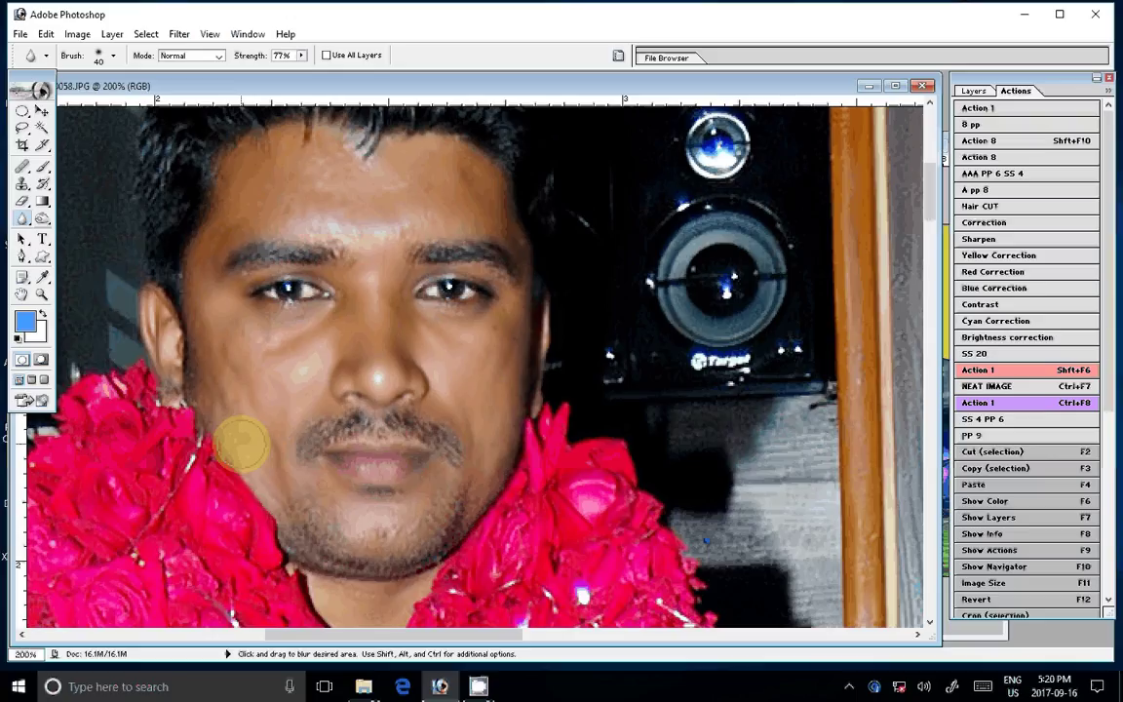
key("p")
left_click_drag(171, 388, 420, 449)
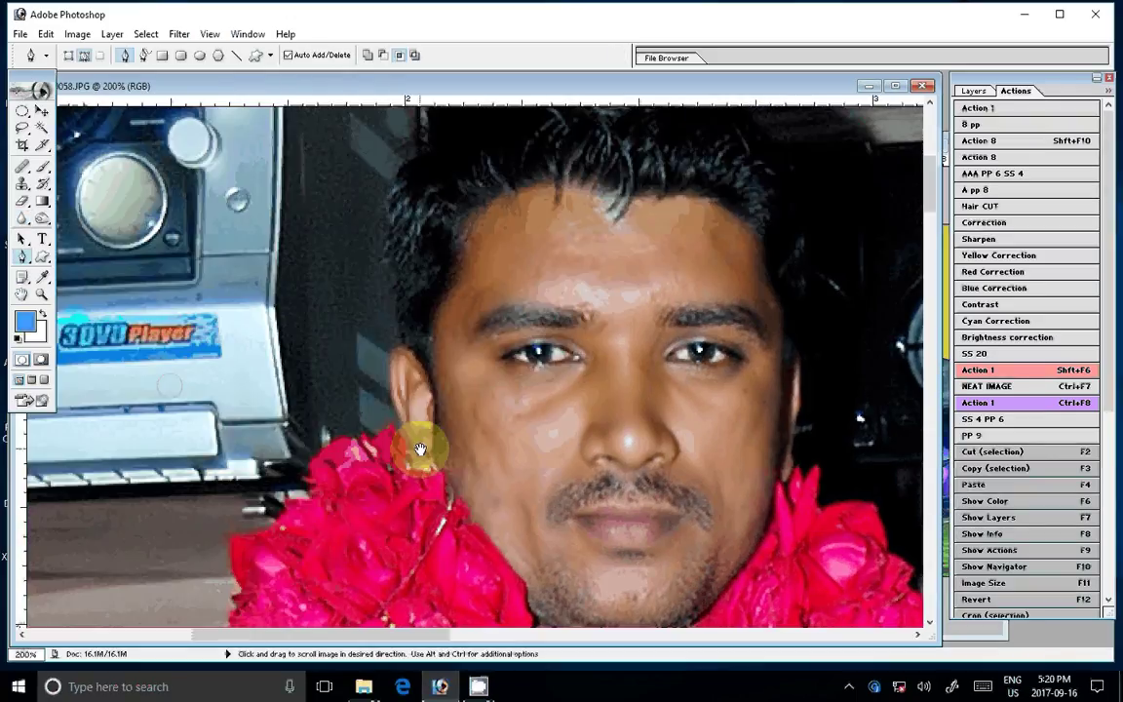
Start a pen path at the garland edge, tracing up the groom's ear and over his hair.
left_click(317, 498)
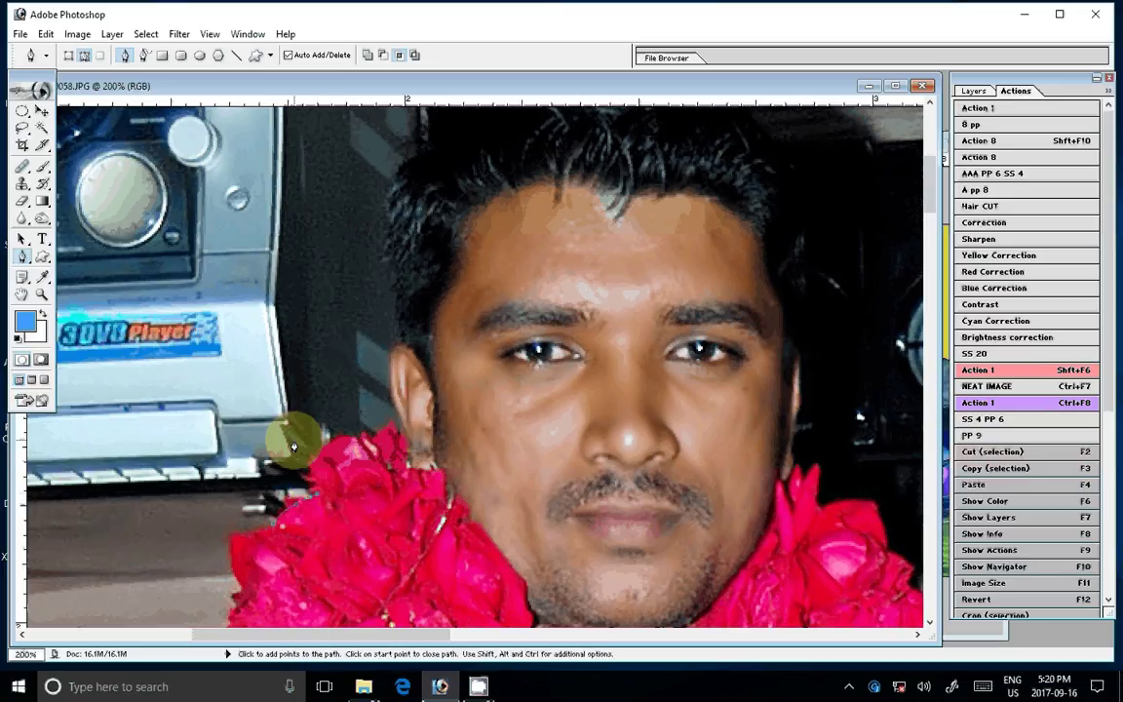
left_click_drag(294, 446, 367, 443)
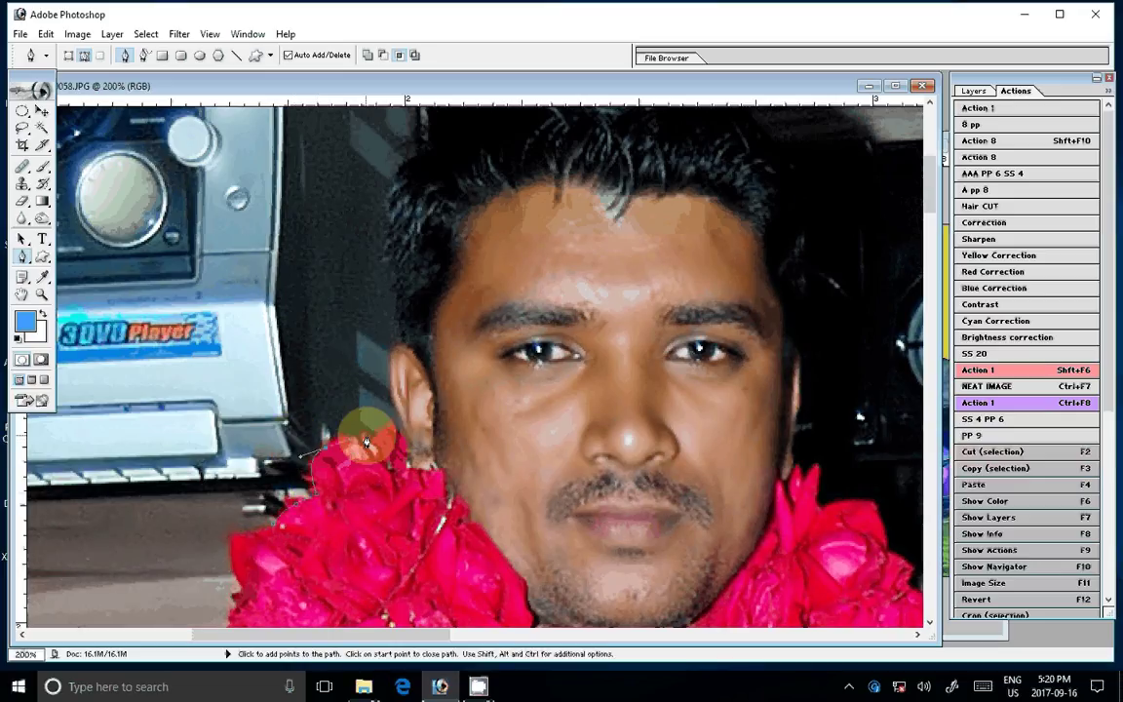
left_click(398, 346)
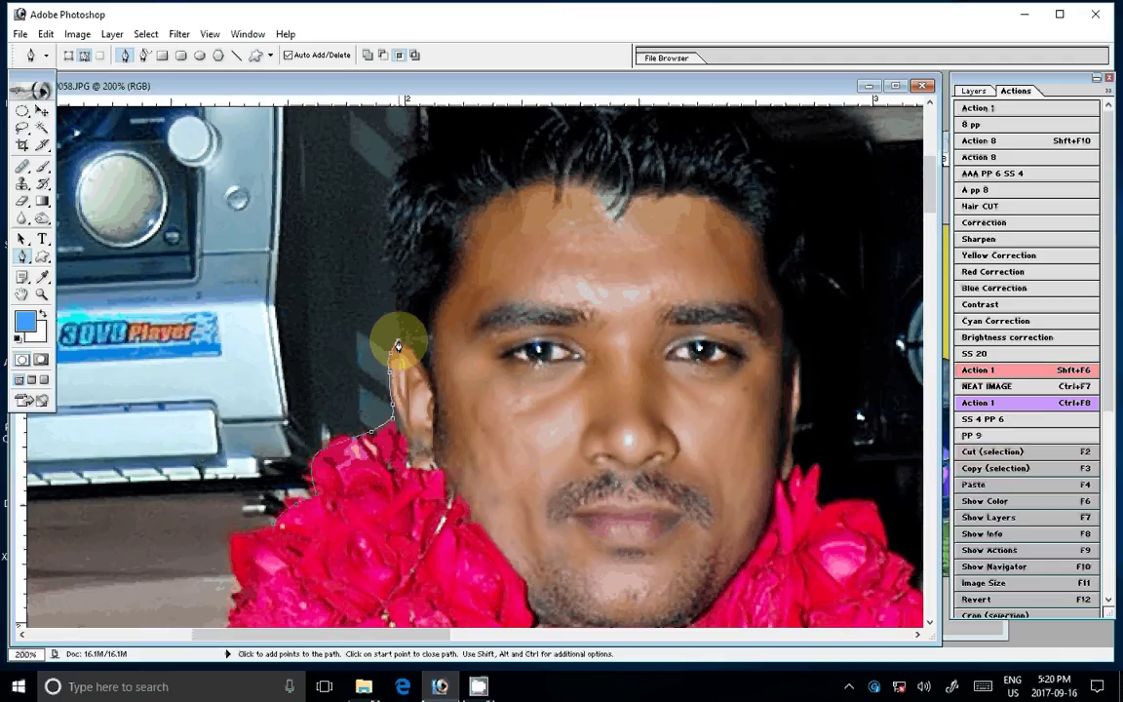
left_click_drag(398, 347, 279, 514)
left_click(263, 410)
left_click(273, 348)
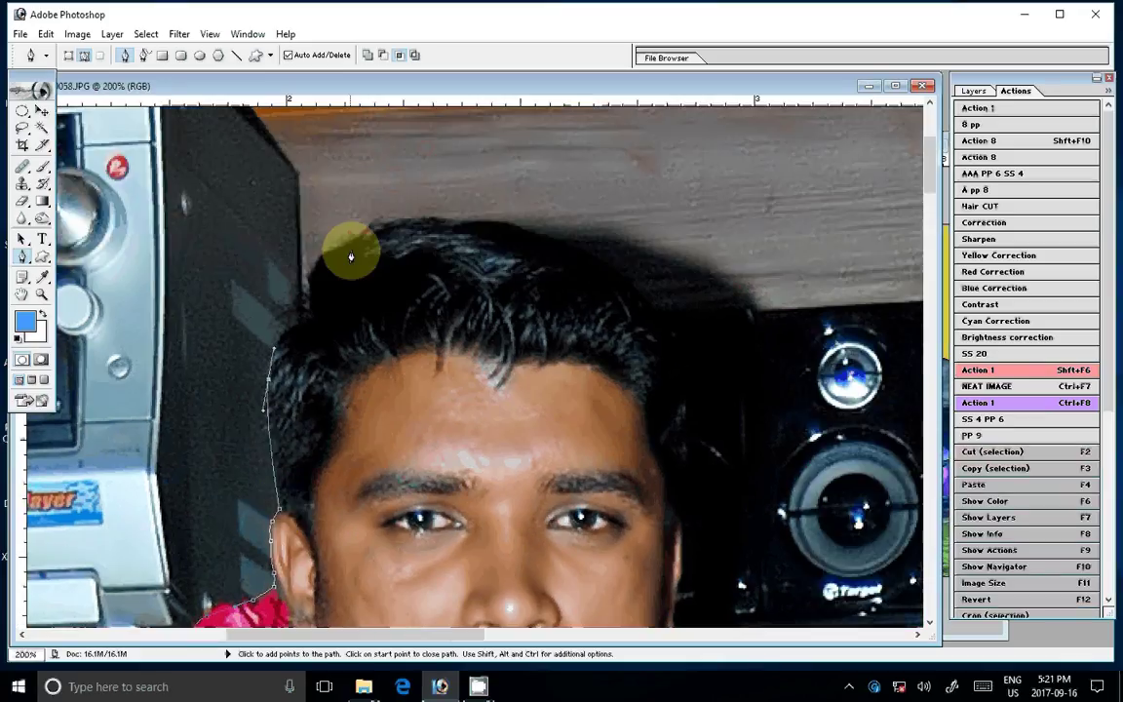
left_click_drag(358, 233, 422, 204)
left_click_drag(593, 250, 654, 283)
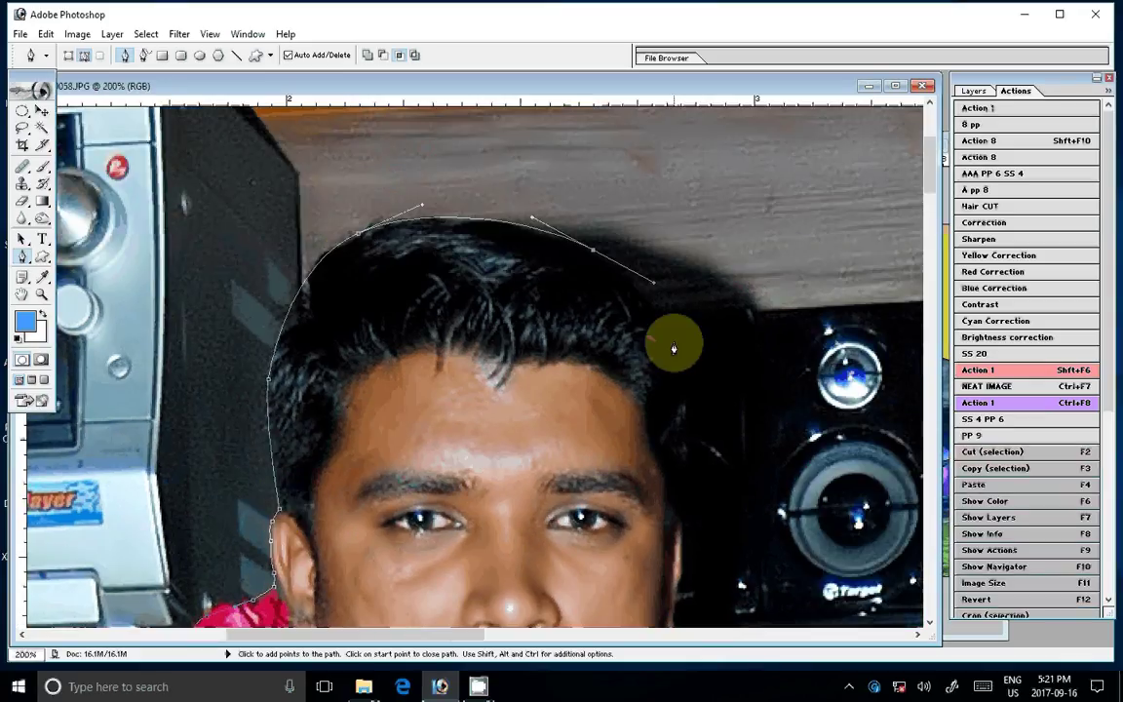
scroll(674, 348, "down", 5)
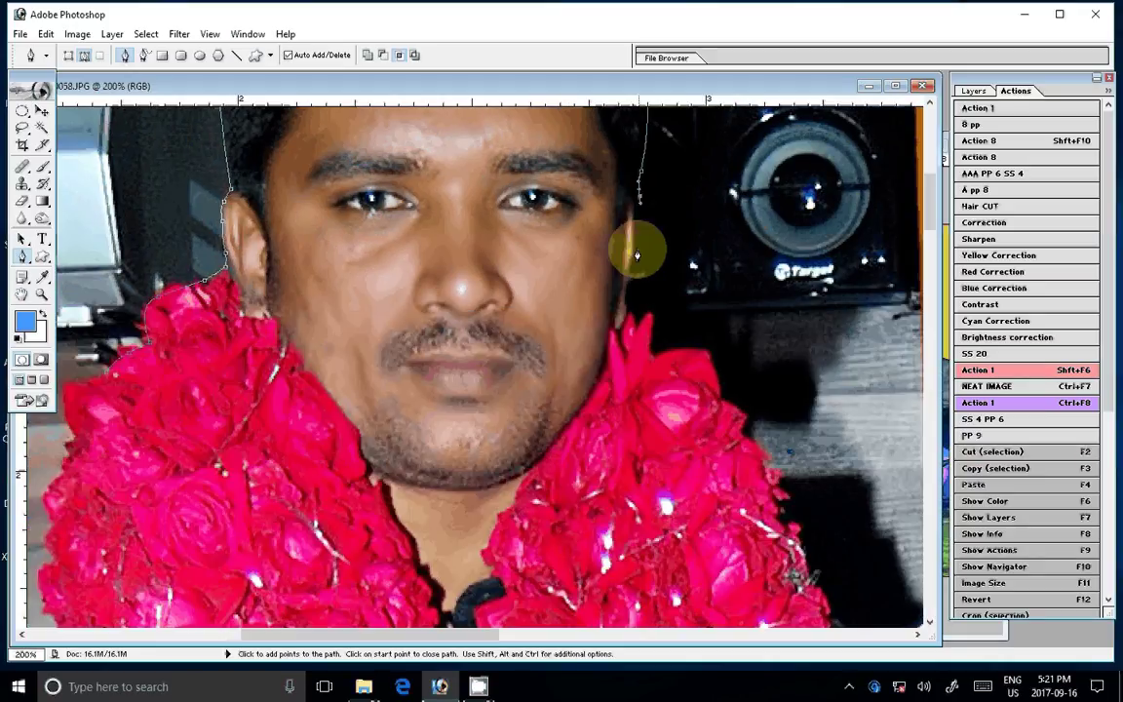
Continue the path down the groom's right cheek to the garland, toward the older man's shoulder.
left_click(633, 254)
left_click(625, 293)
left_click(638, 320)
left_click(651, 332)
left_click(653, 356)
left_click(698, 347)
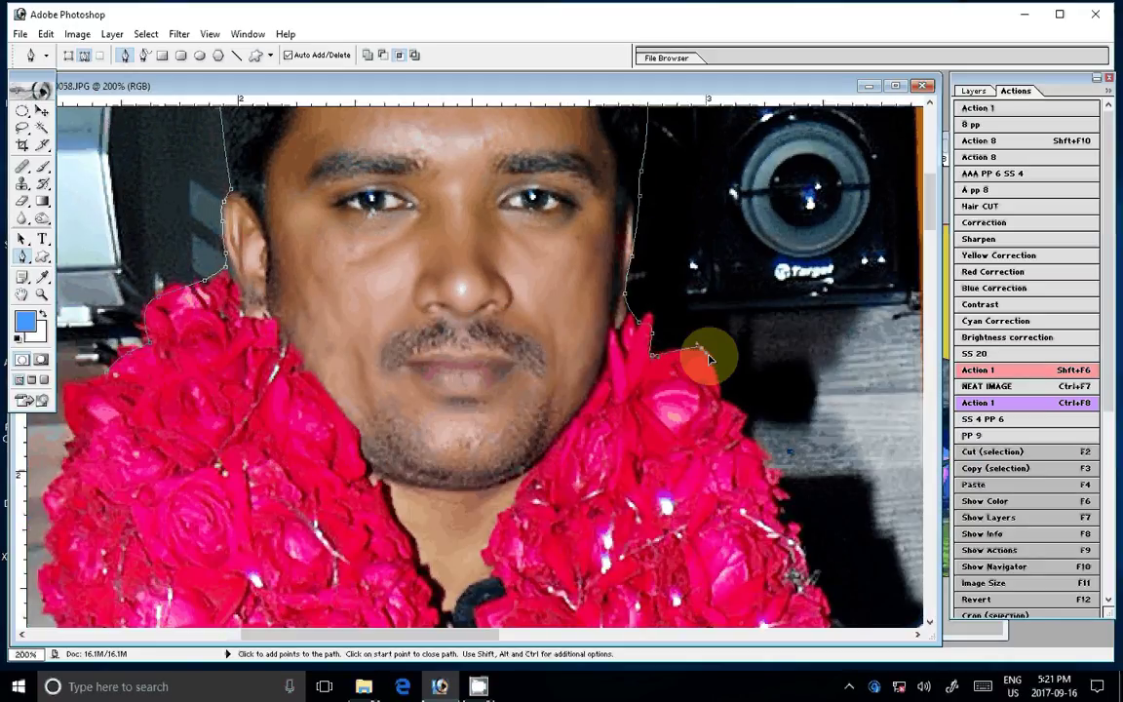
scroll(709, 359, "down", 5)
scroll(561, 308, "right", 4)
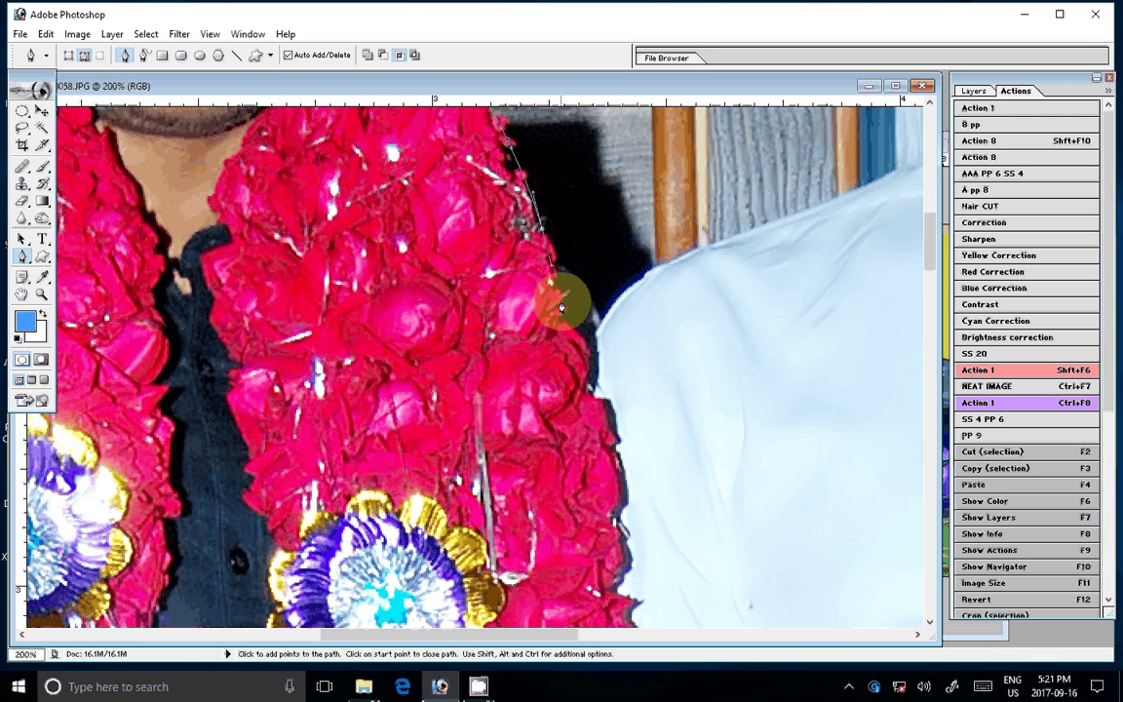
left_click_drag(561, 307, 371, 393)
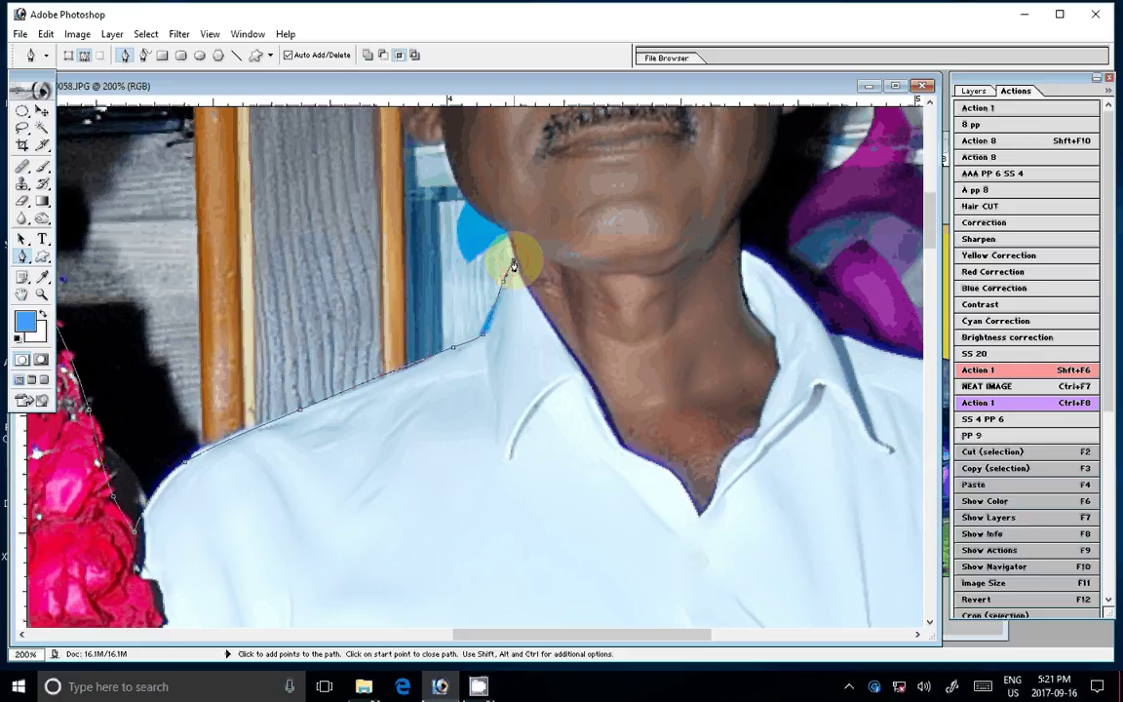
Extend the pen path up the older man's neck, around his ear and up his head.
scroll(513, 266, "up", 3)
left_click(449, 380)
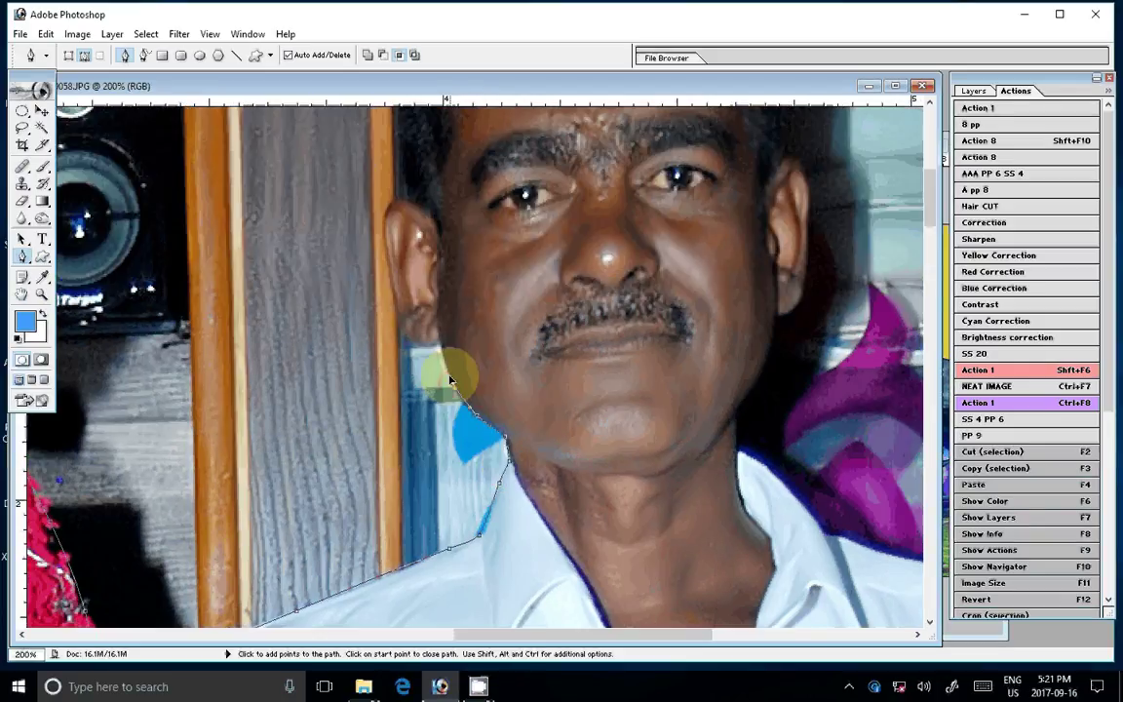
left_click(440, 342)
left_click(405, 339)
left_click(398, 303)
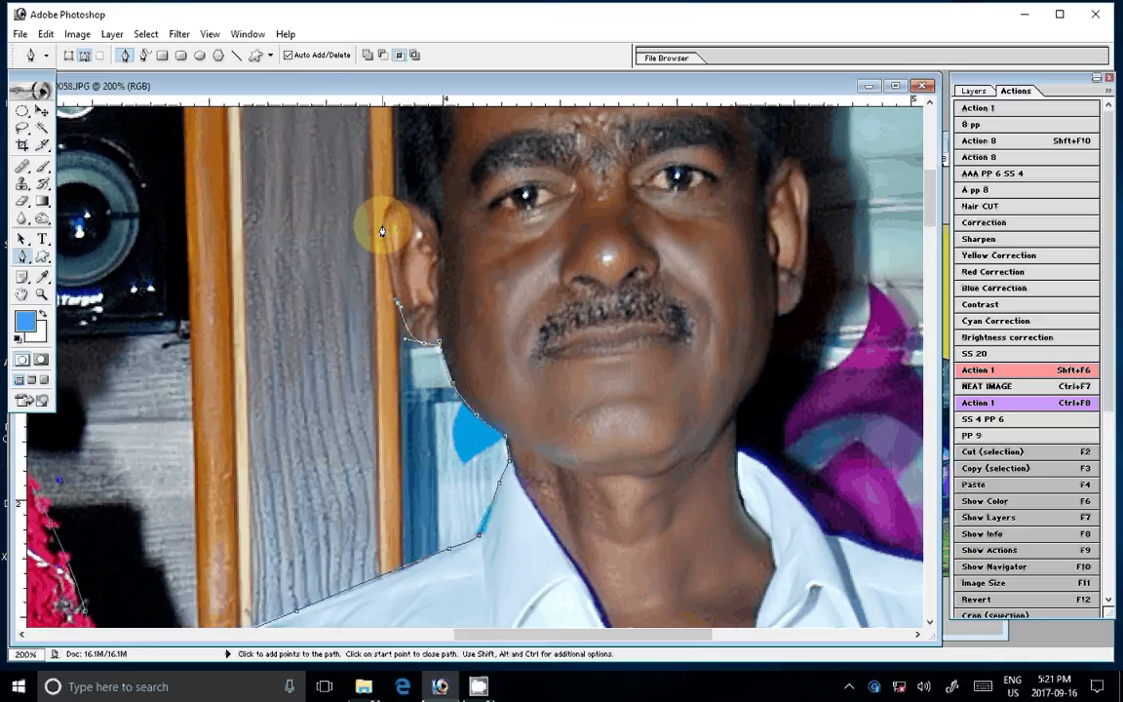
scroll(382, 231, "up", 3)
left_click(340, 420)
left_click(363, 372)
left_click(385, 329)
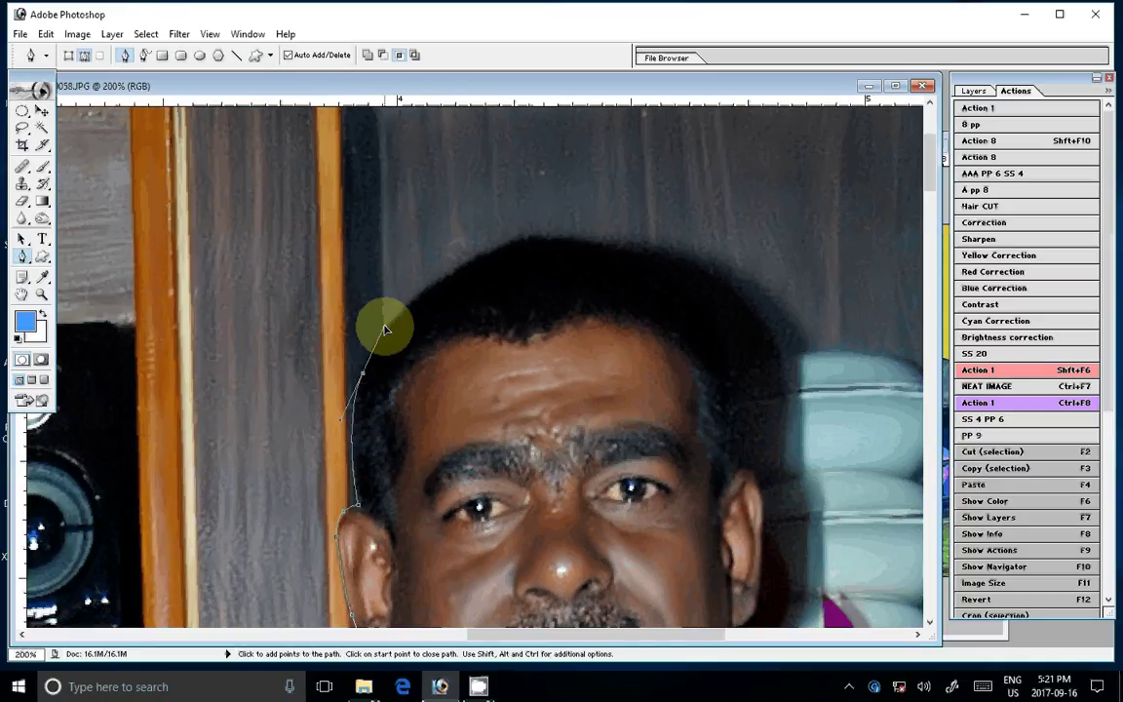
Curve the path over his head, down the far side past his ear, and around his shoulder.
left_click_drag(488, 246, 544, 228)
left_click_drag(712, 283, 761, 368)
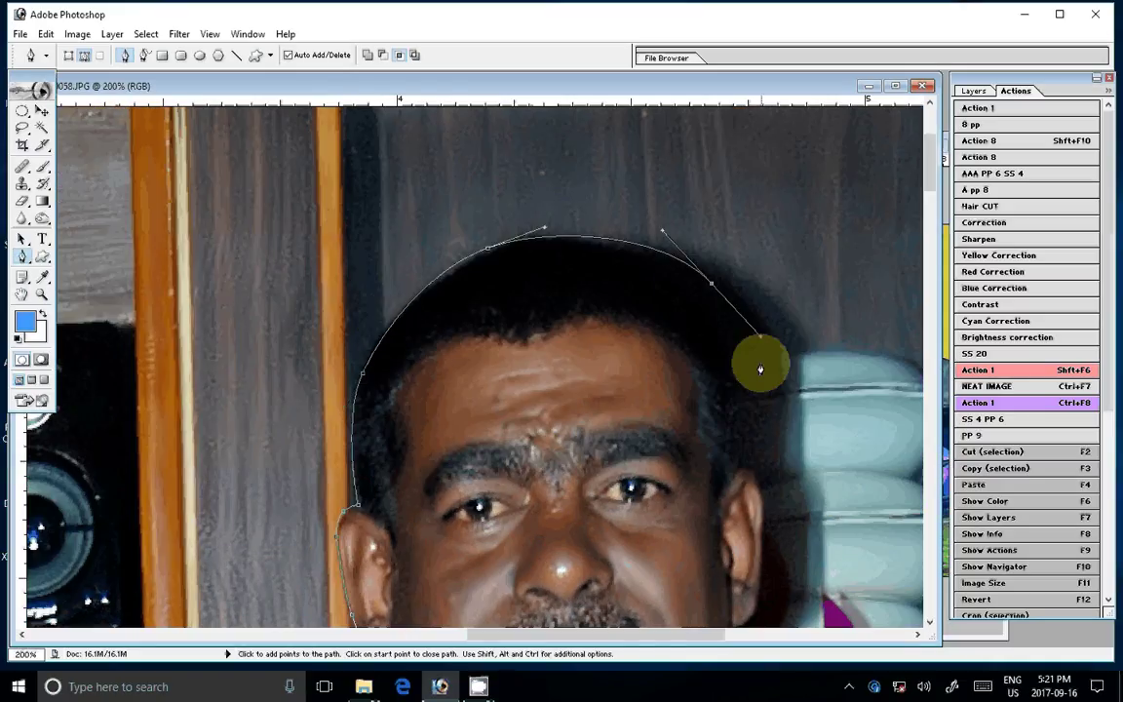
left_click(732, 415)
left_click(731, 468)
left_click_drag(761, 514, 760, 534)
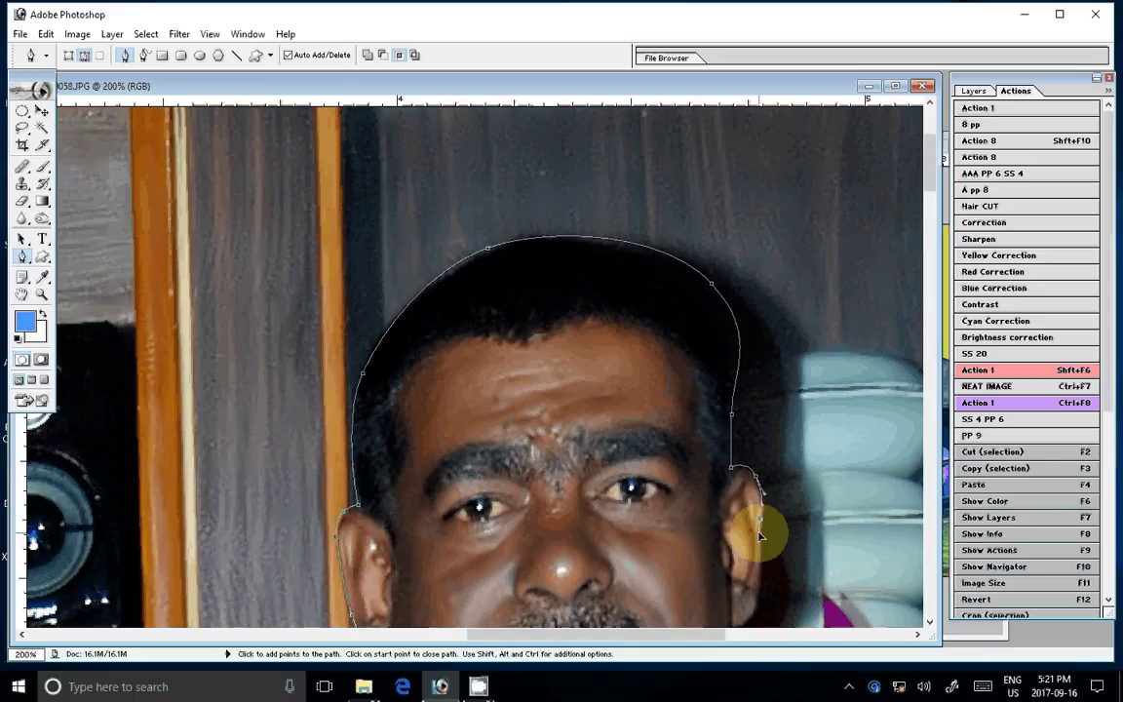
scroll(652, 285, "down", 5)
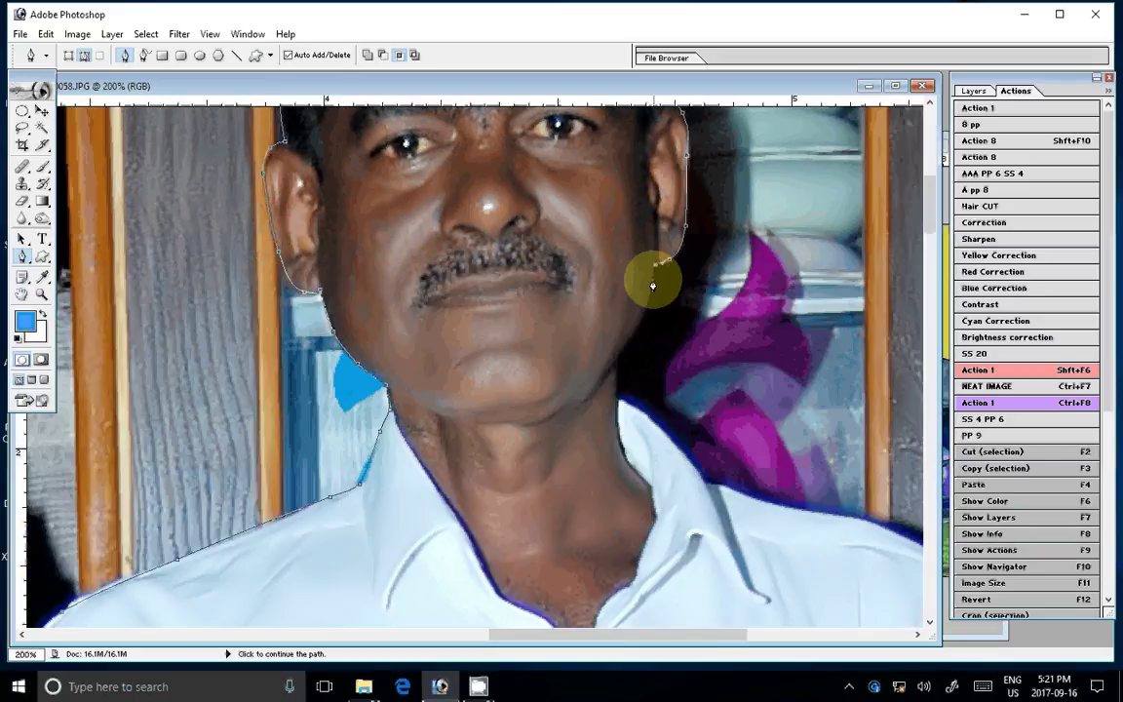
scroll(652, 285, "down", 4)
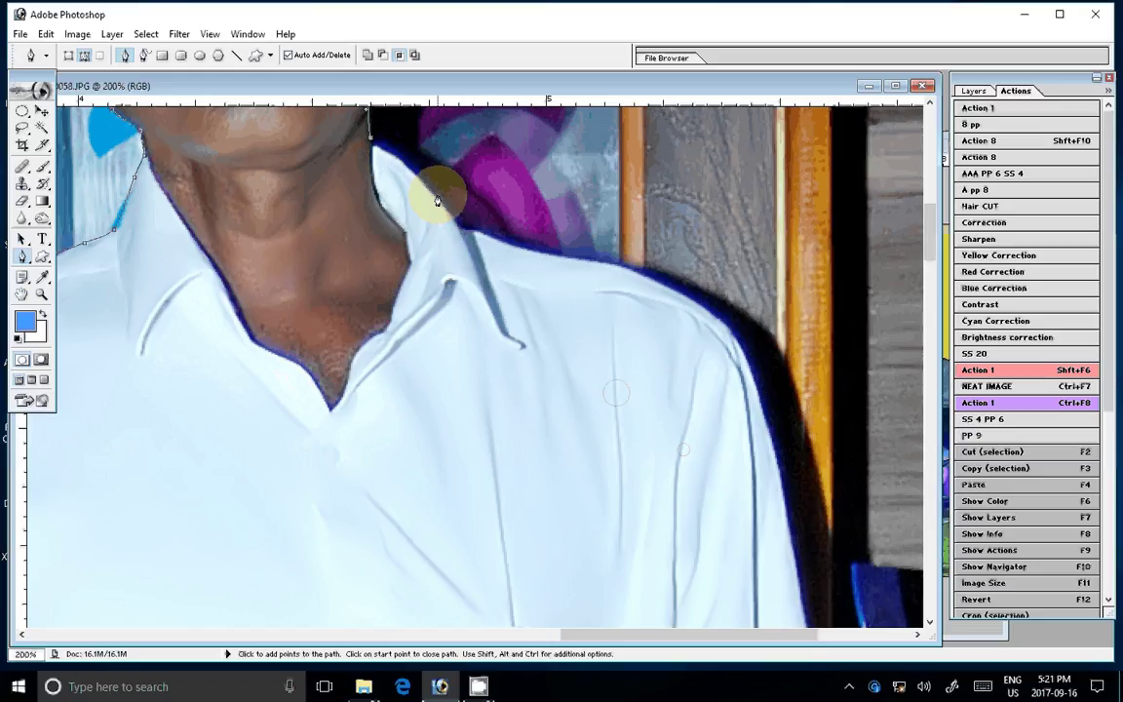
left_click_drag(438, 201, 684, 306)
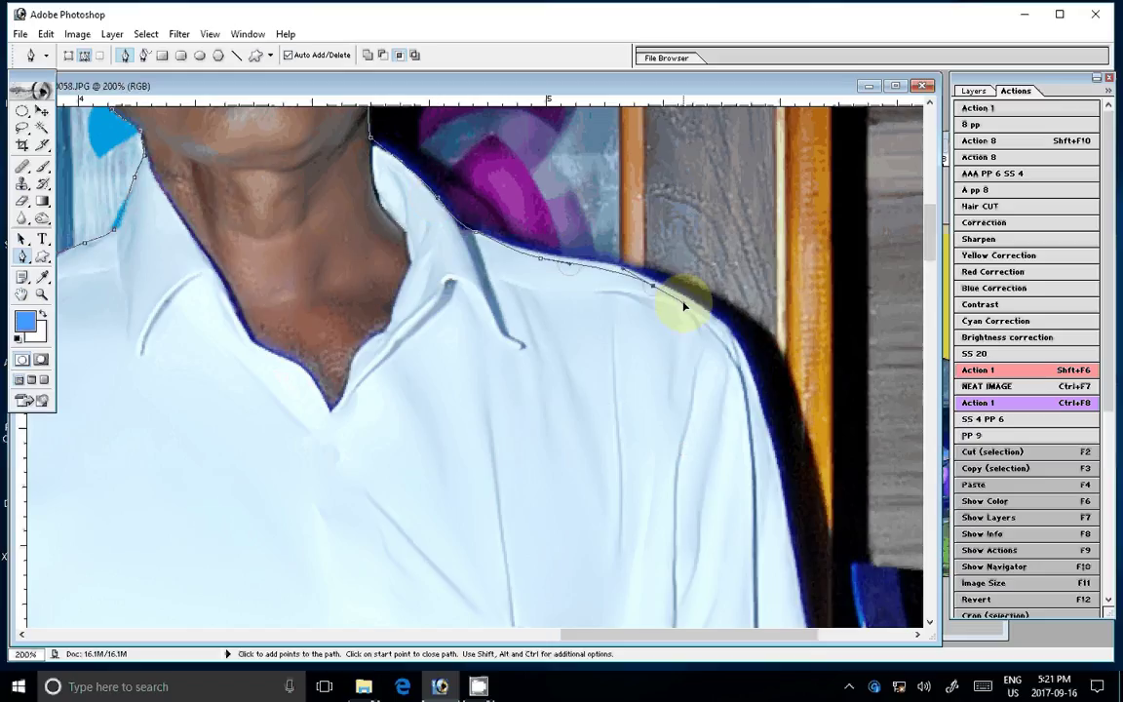
left_click(684, 303)
left_click(729, 308)
left_click(751, 371)
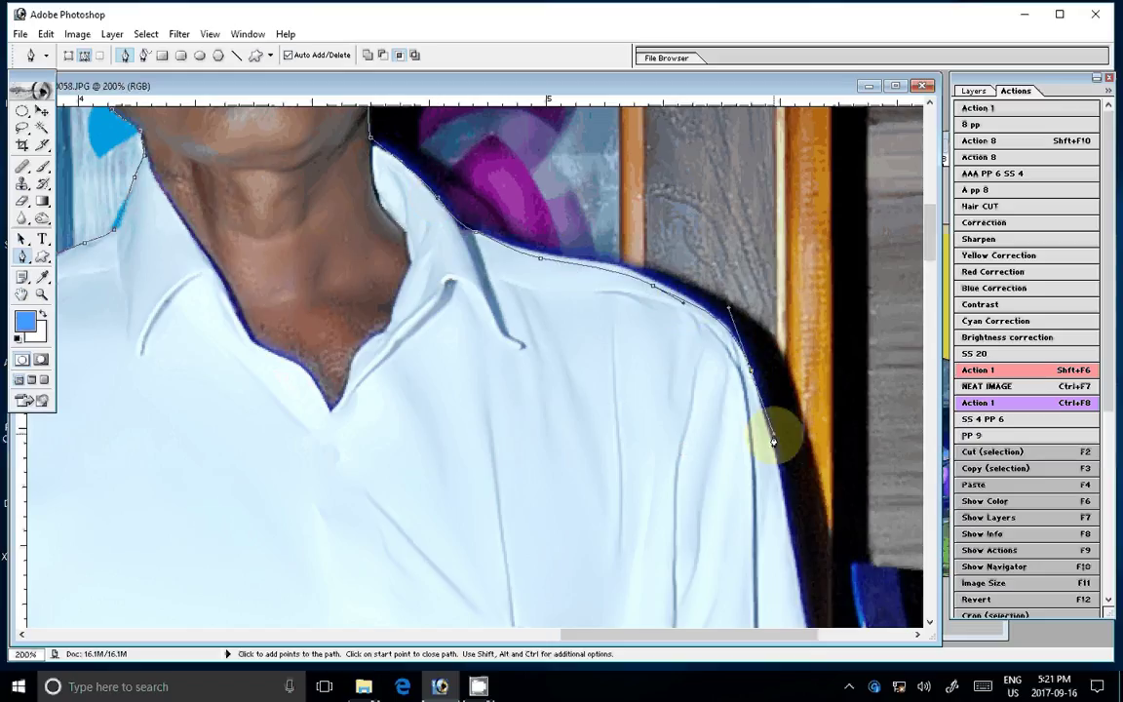
Trace the shirt's right edge and sleeve, undoing the last misplaced path segments.
scroll(515, 477, "down", 6)
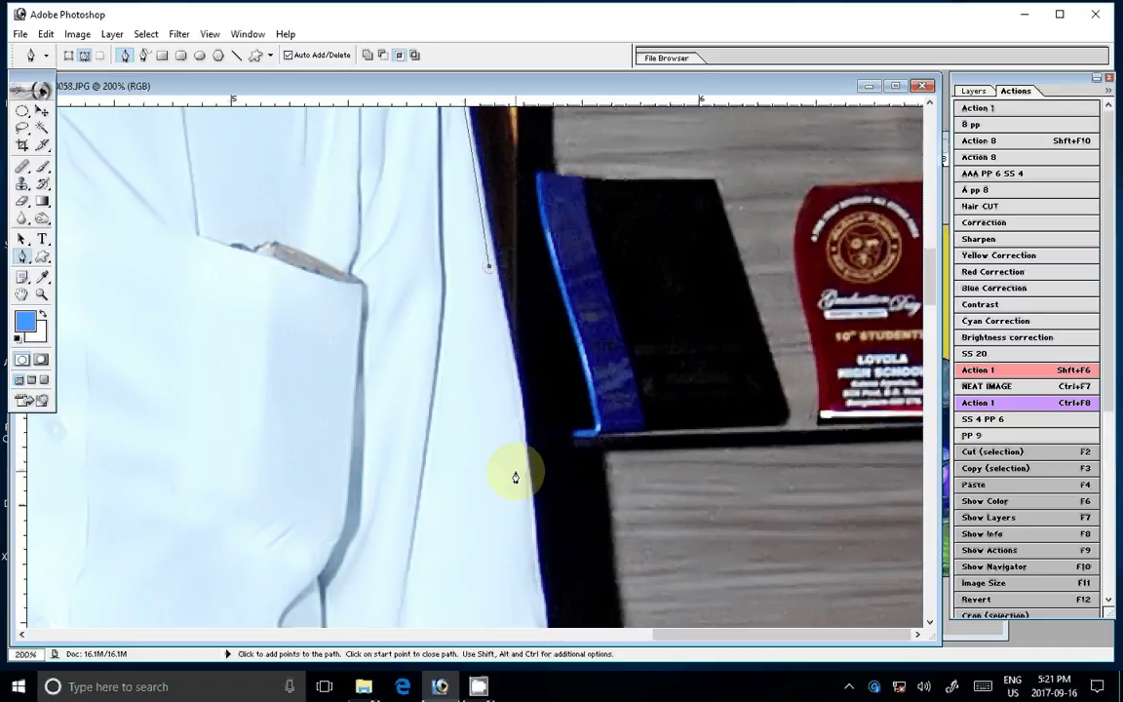
scroll(515, 477, "down", 5)
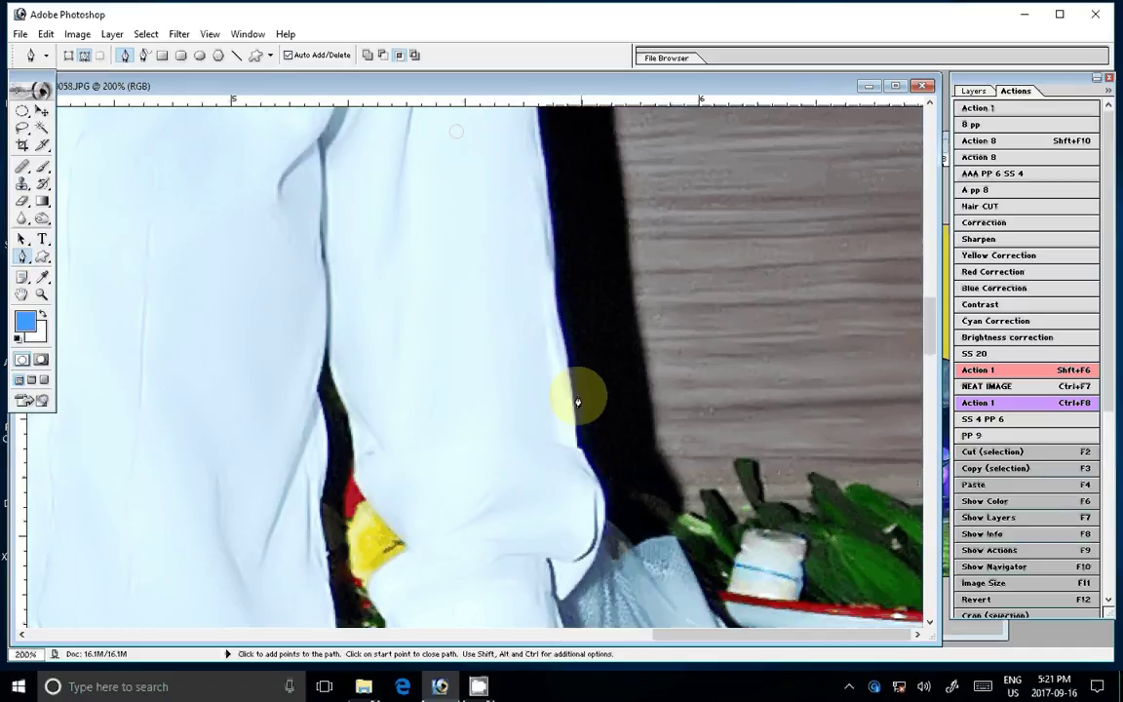
left_click(578, 449)
left_click(597, 517)
left_click(570, 584)
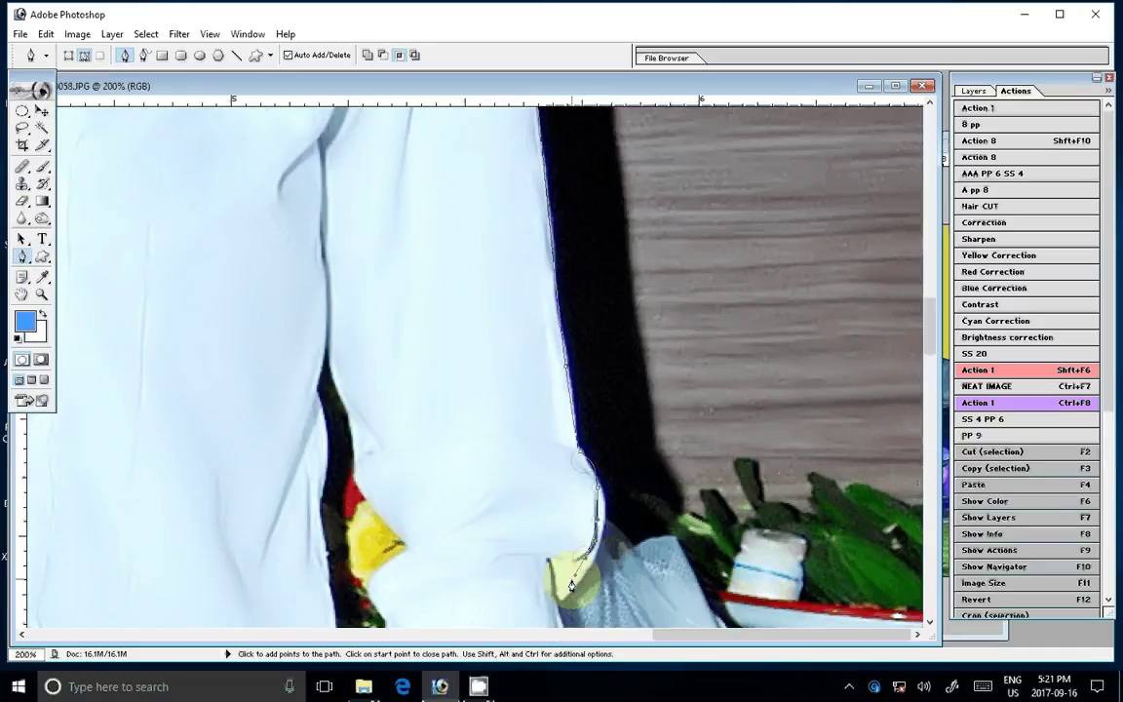
scroll(579, 250, "down", 5)
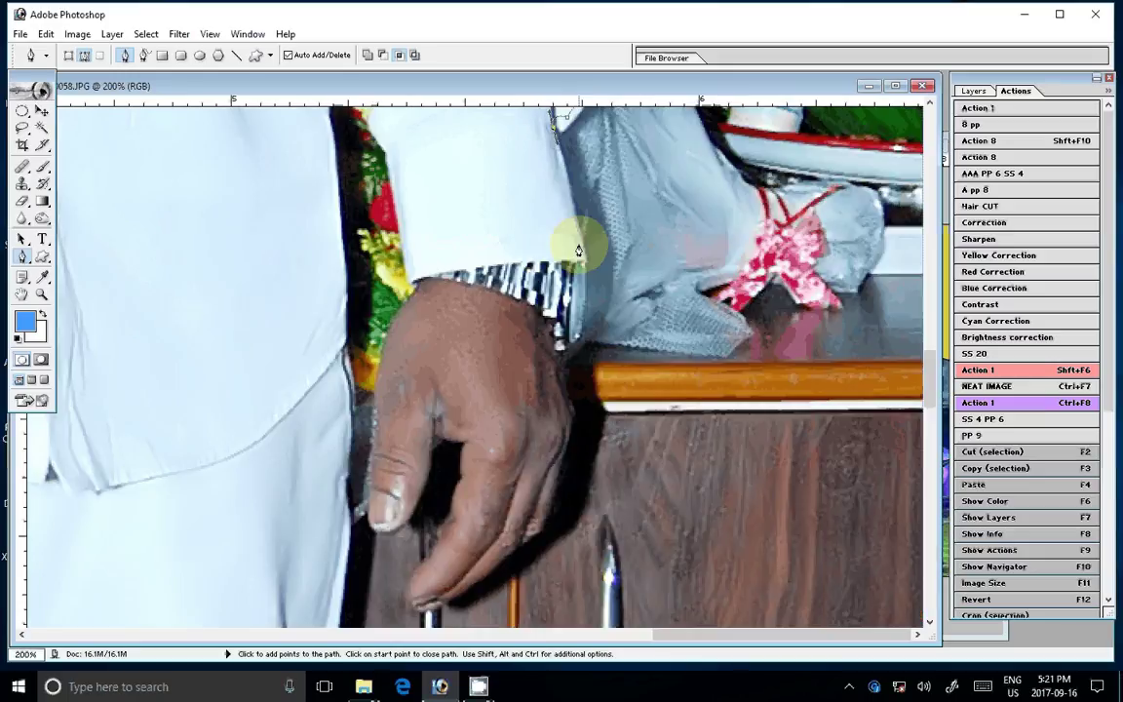
left_click(579, 251)
left_click(576, 338)
left_click(565, 360)
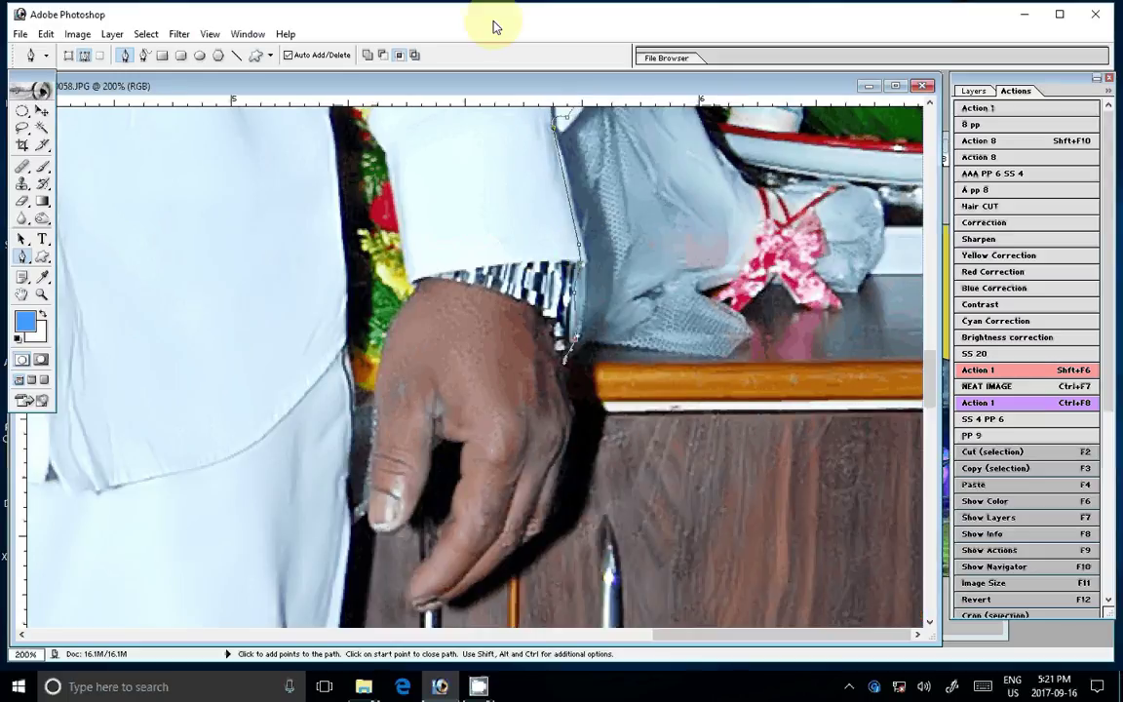
key("ctrl+alt+z")
key("ctrl+alt+z")
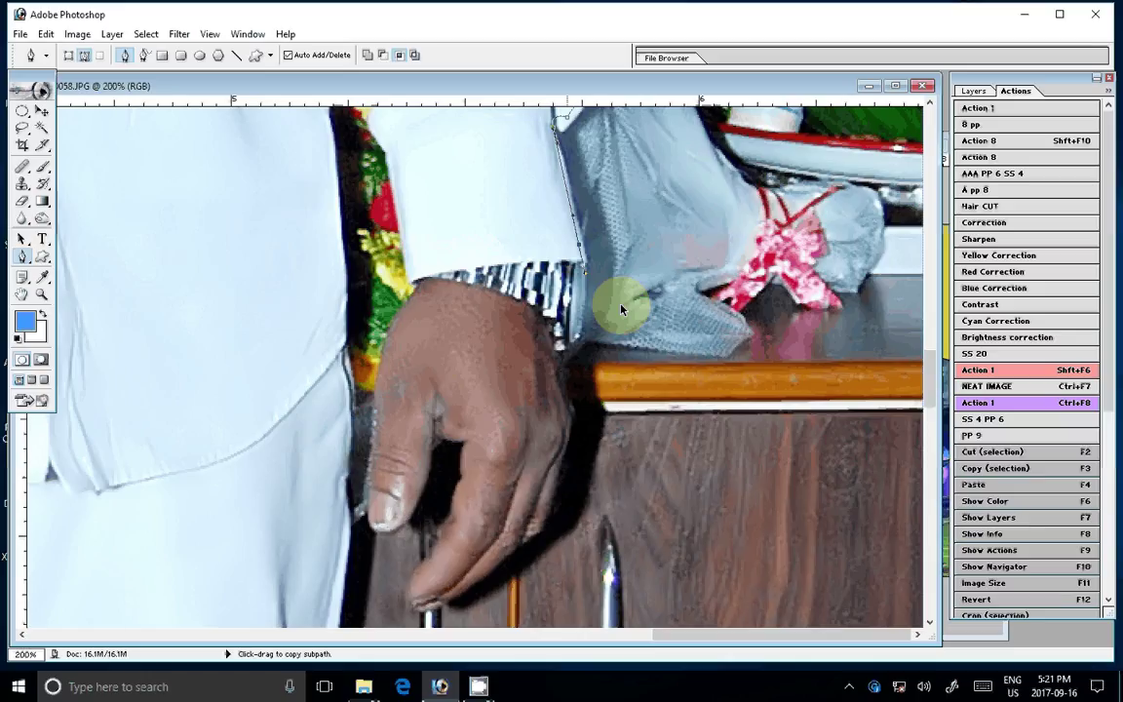
Trace the pen path beside the man's hand, around his fingertips and up to the yellow garland.
left_click_drag(621, 310, 598, 181)
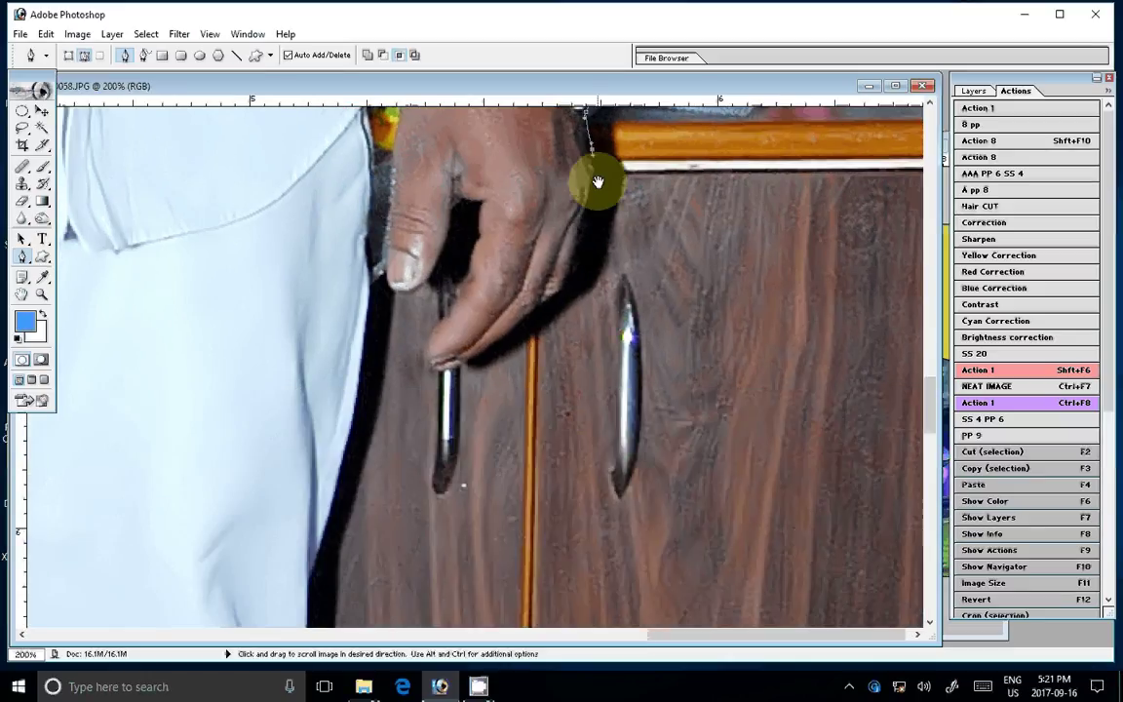
left_click(565, 289)
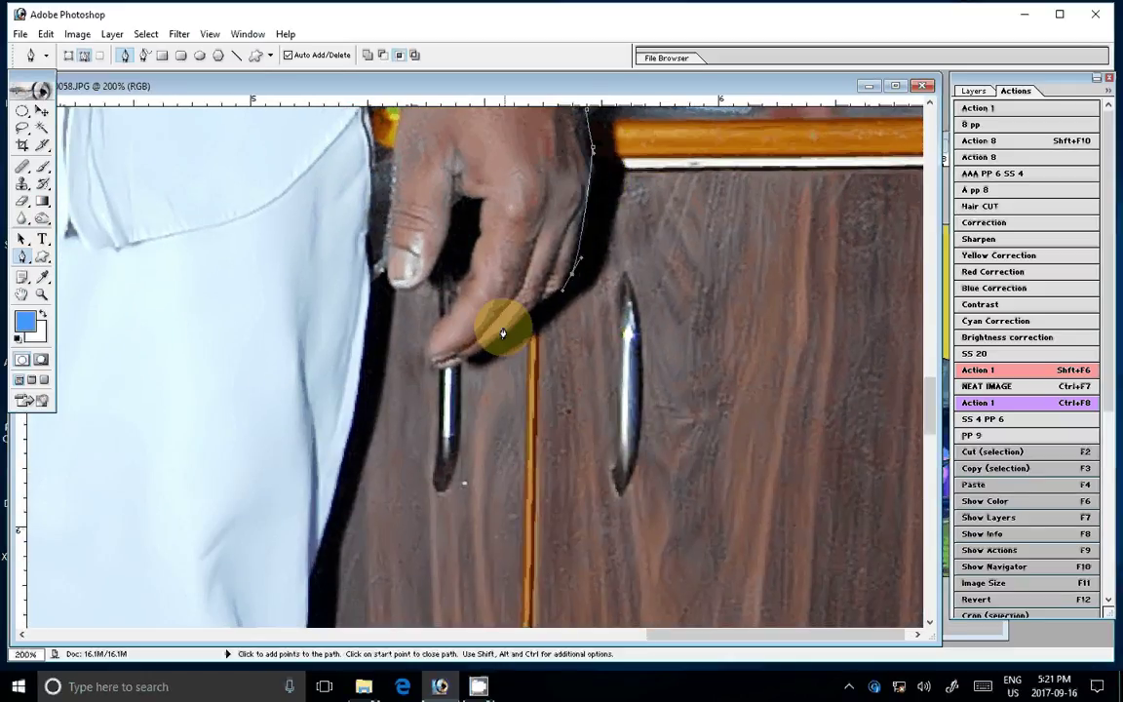
left_click(492, 337)
left_click(441, 369)
left_click(427, 342)
left_click(458, 296)
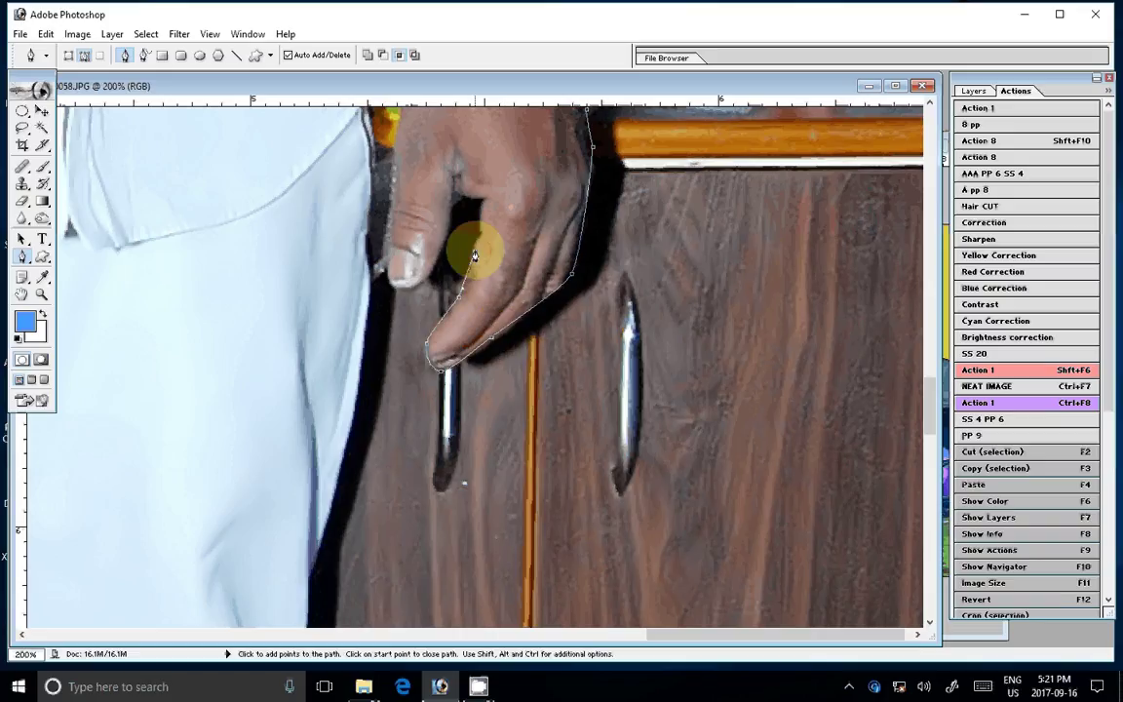
left_click(474, 255)
left_click(481, 198)
left_click(453, 197)
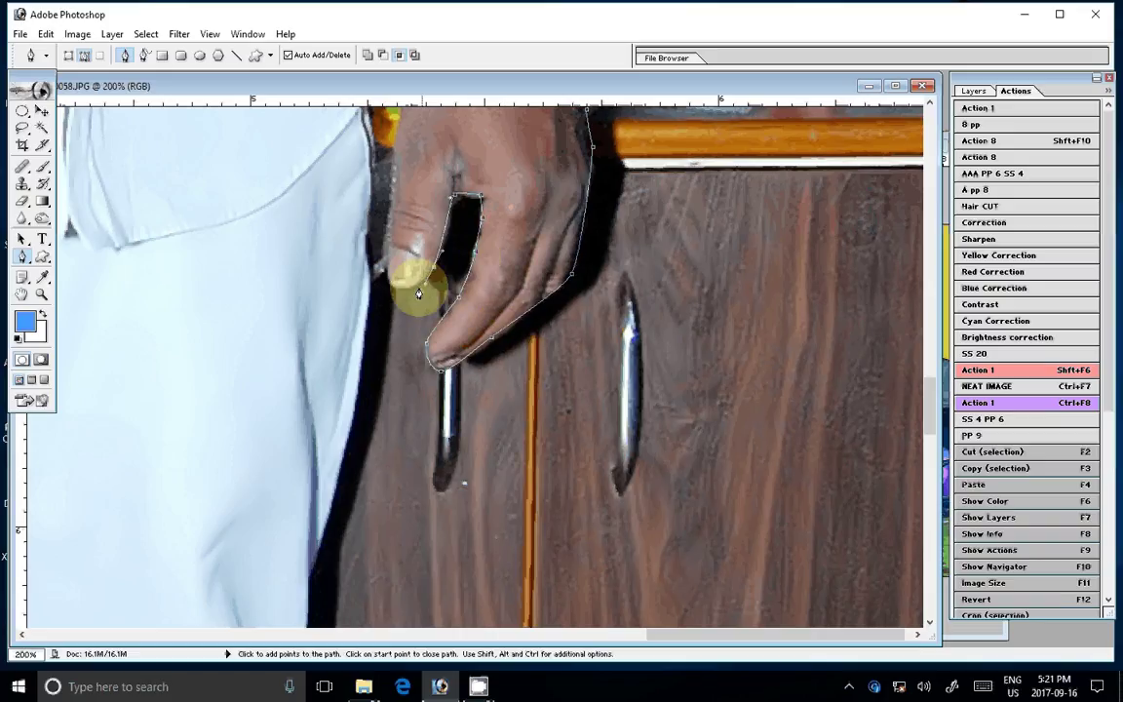
left_click_drag(400, 289, 393, 230)
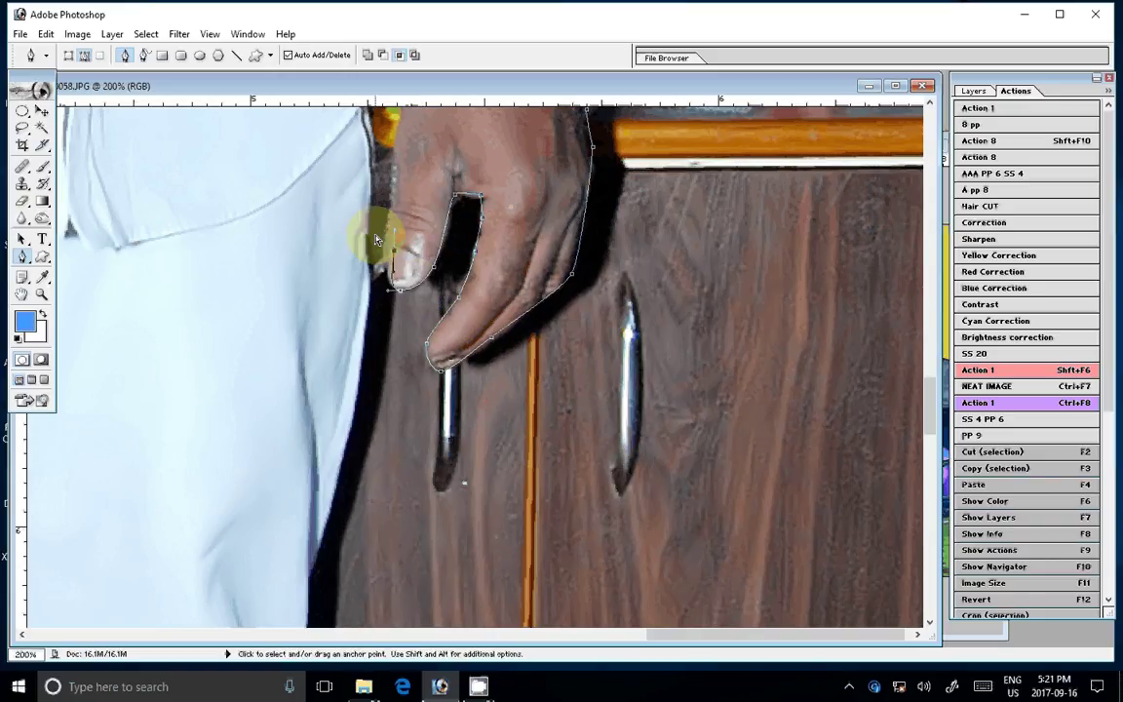
scroll(377, 240, "up", 3)
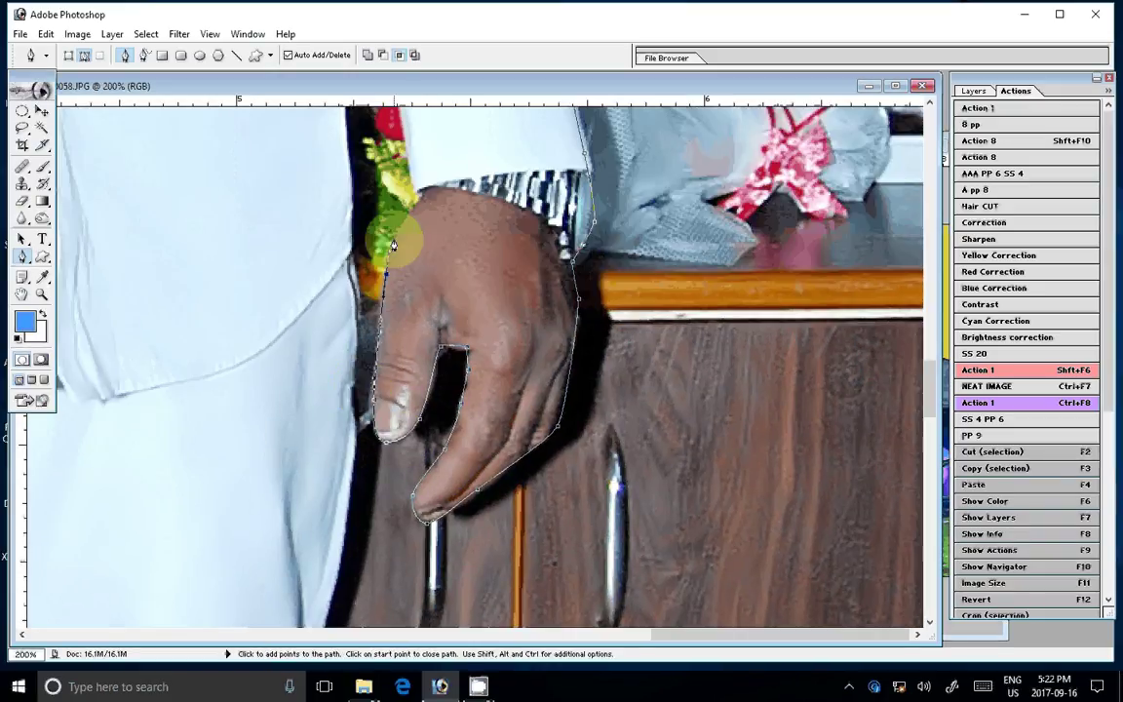
scroll(393, 245, "up", 5)
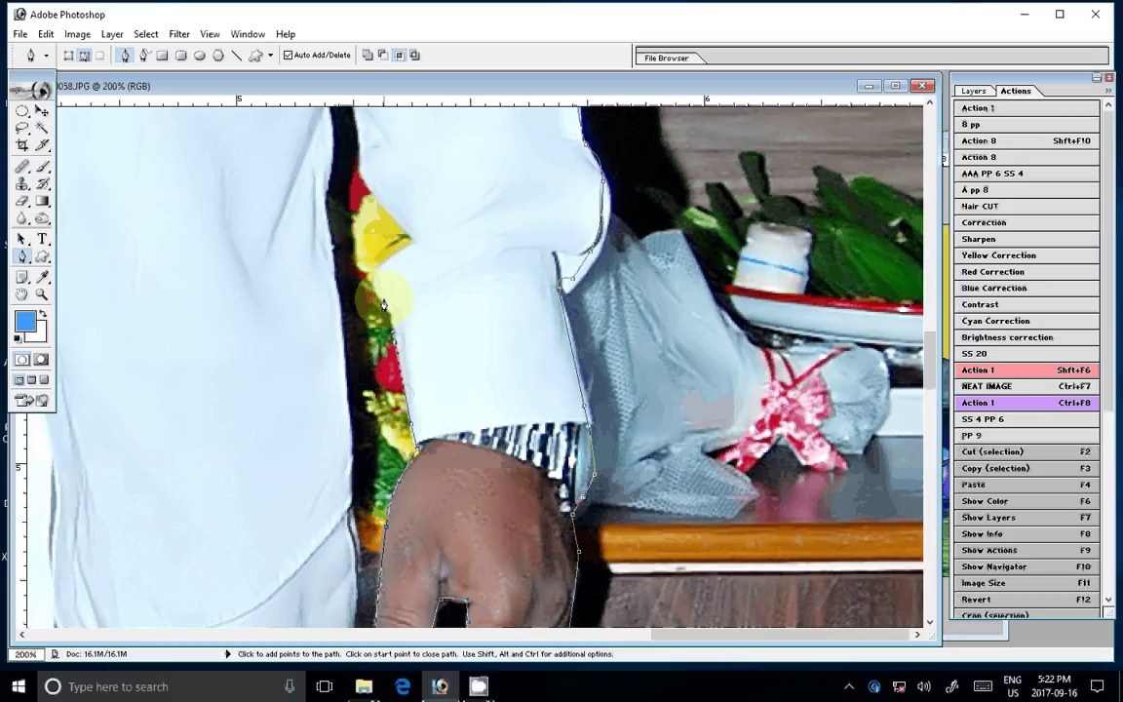
scroll(338, 427, "up", 5)
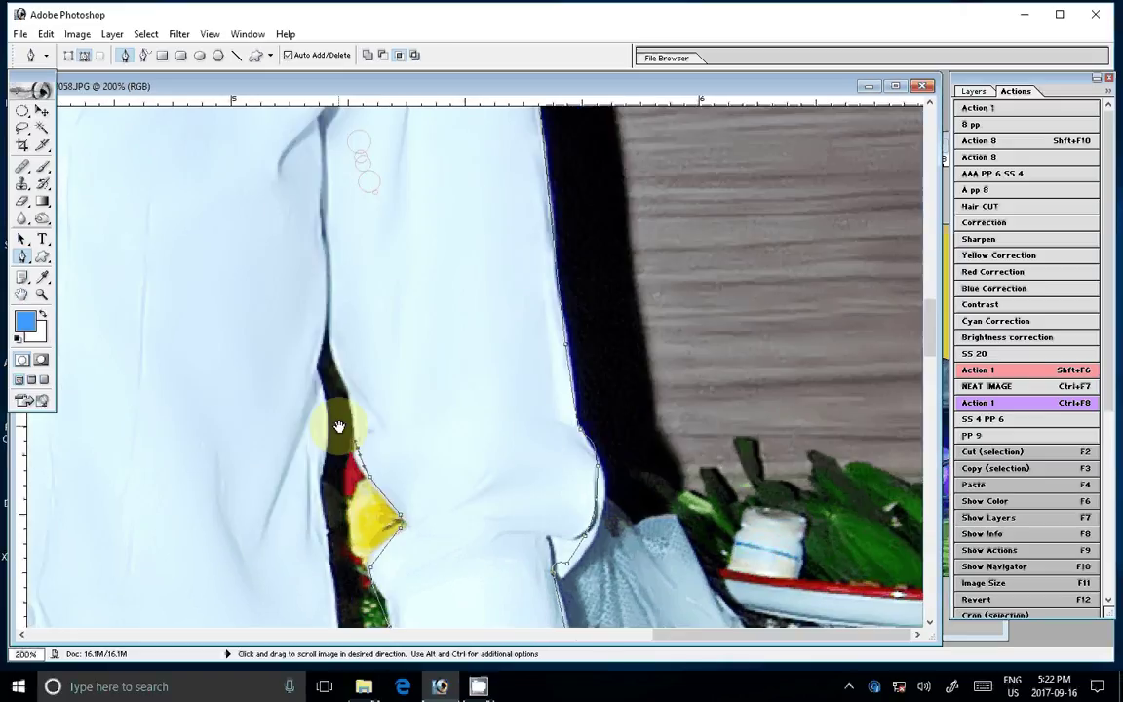
left_click_drag(327, 326, 319, 422)
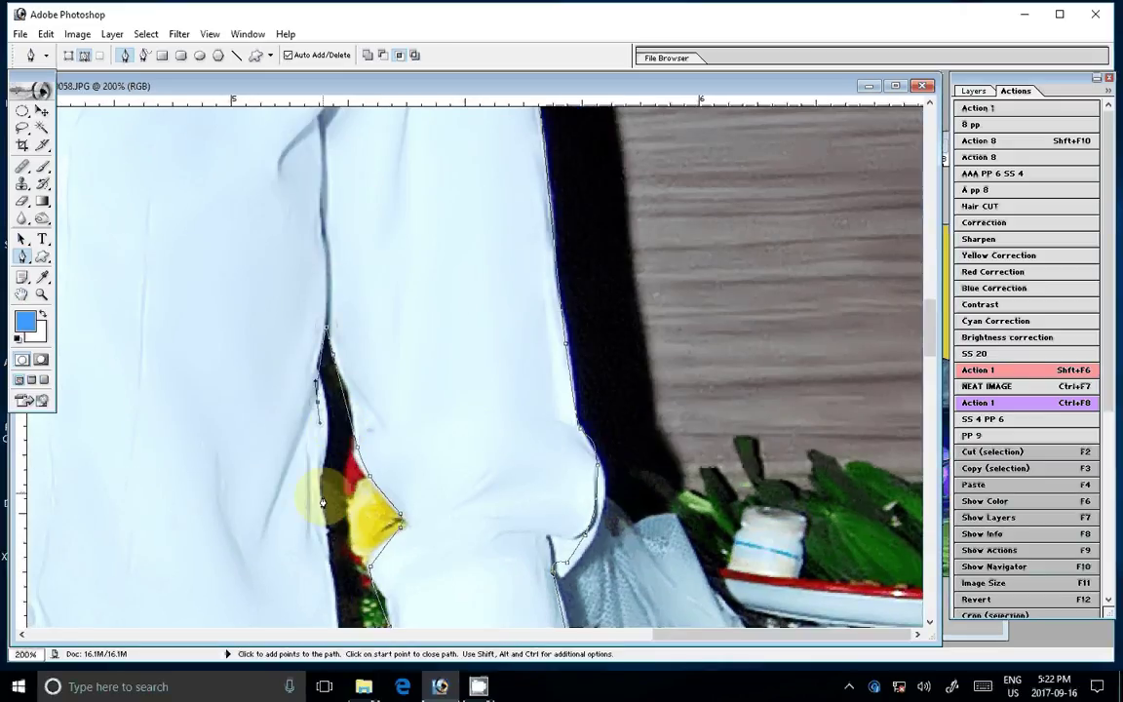
Continue the outline down the white trouser edge to the foot and around the big toe.
scroll(336, 505, "down", 6)
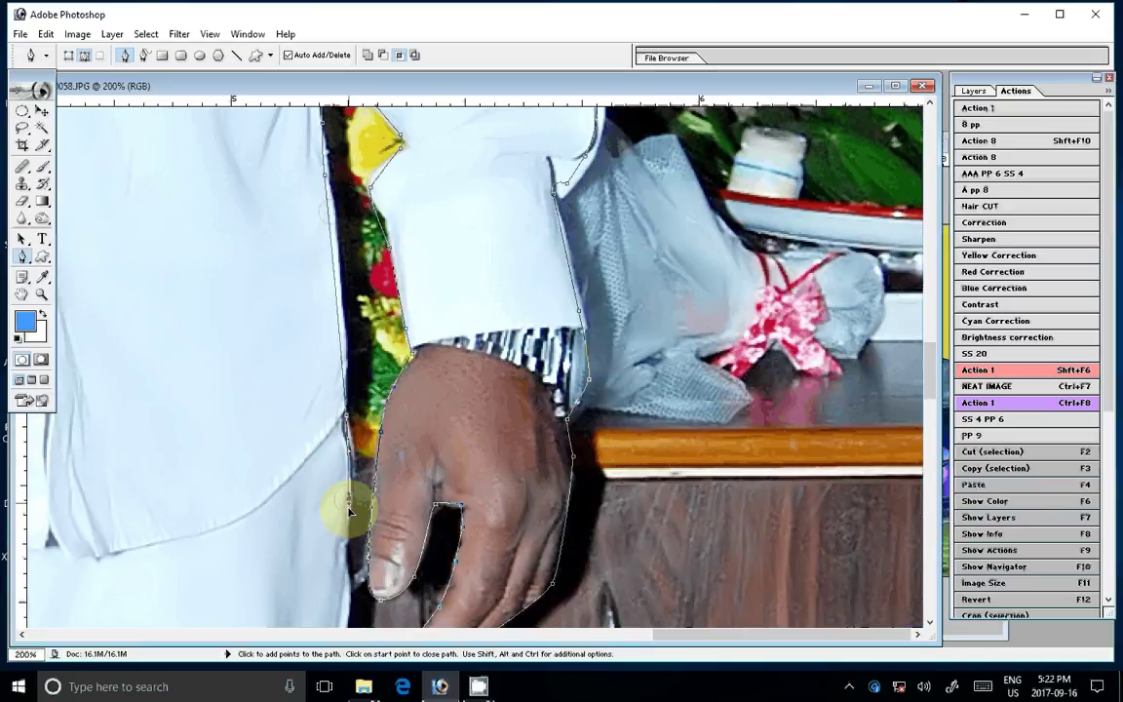
scroll(349, 510, "down", 6)
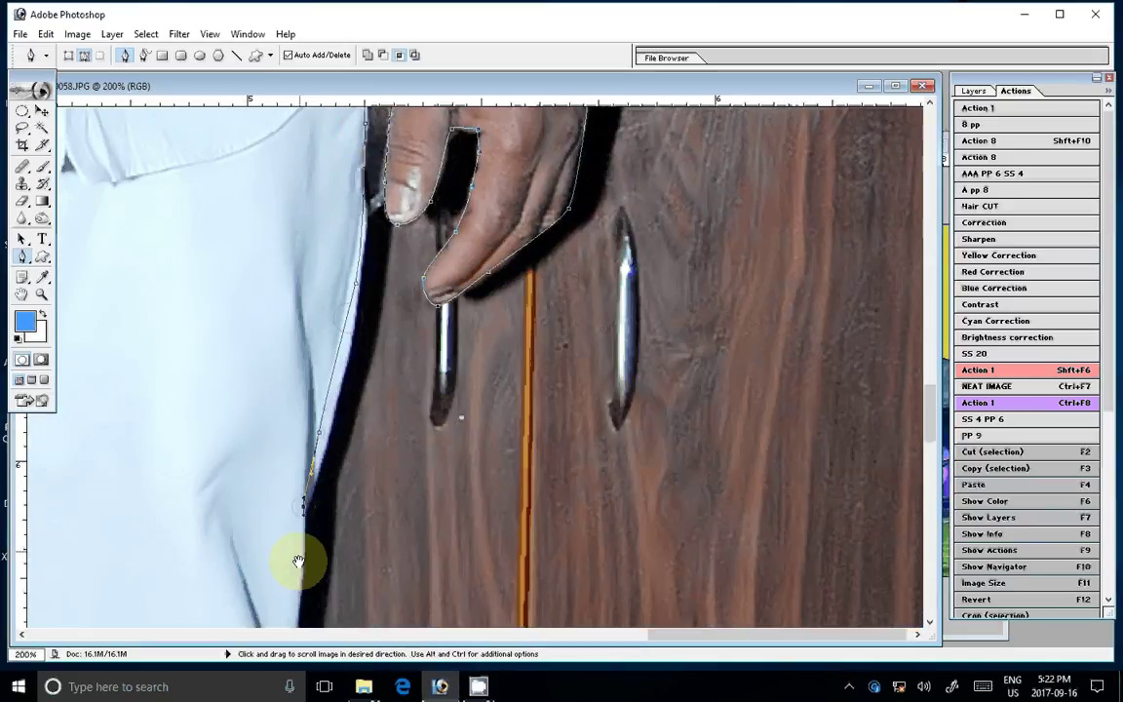
left_click_drag(299, 563, 424, 164)
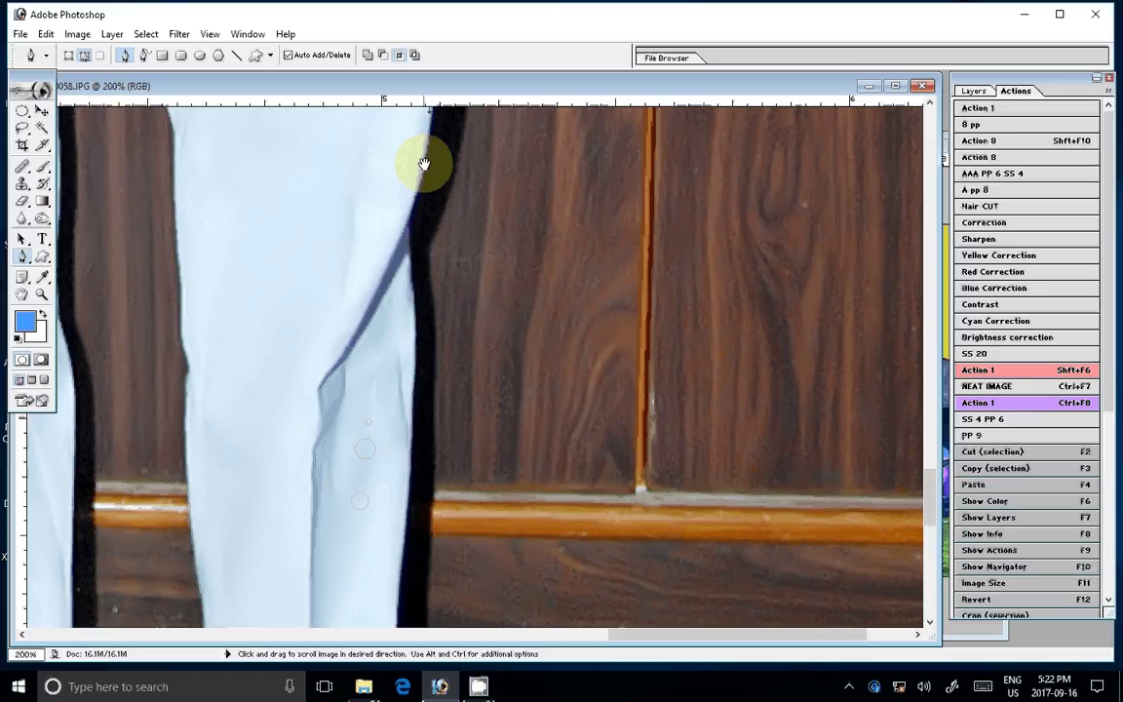
scroll(424, 164, "down", 4)
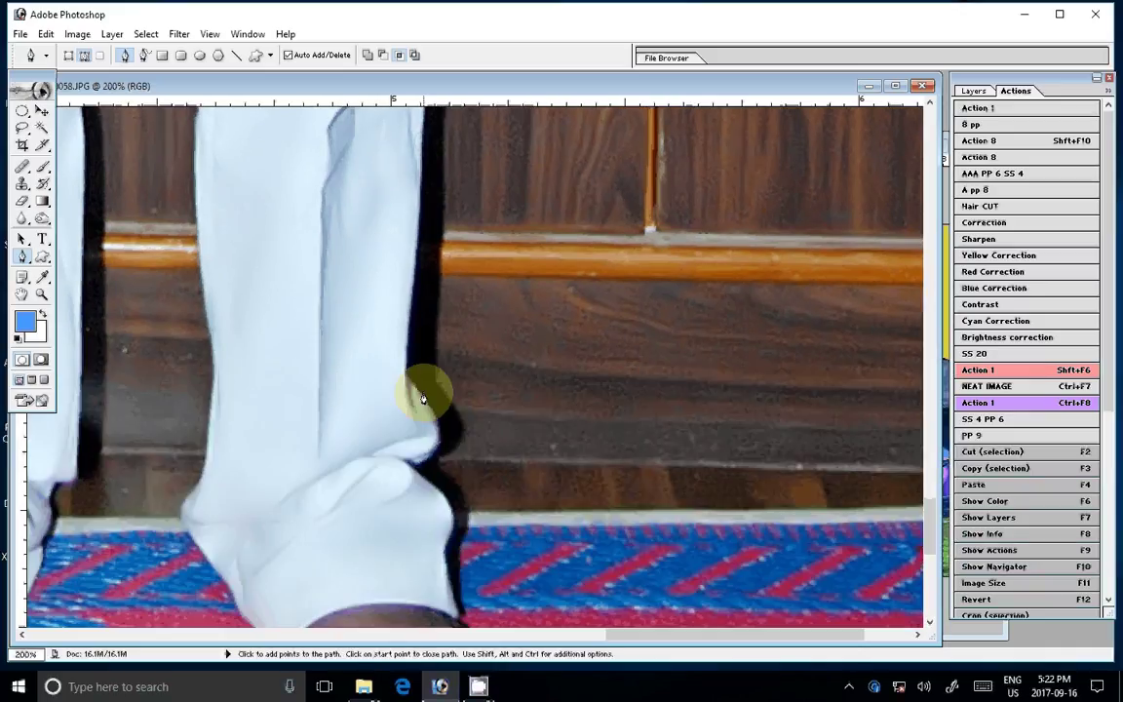
left_click(436, 421)
left_click(409, 468)
left_click(444, 525)
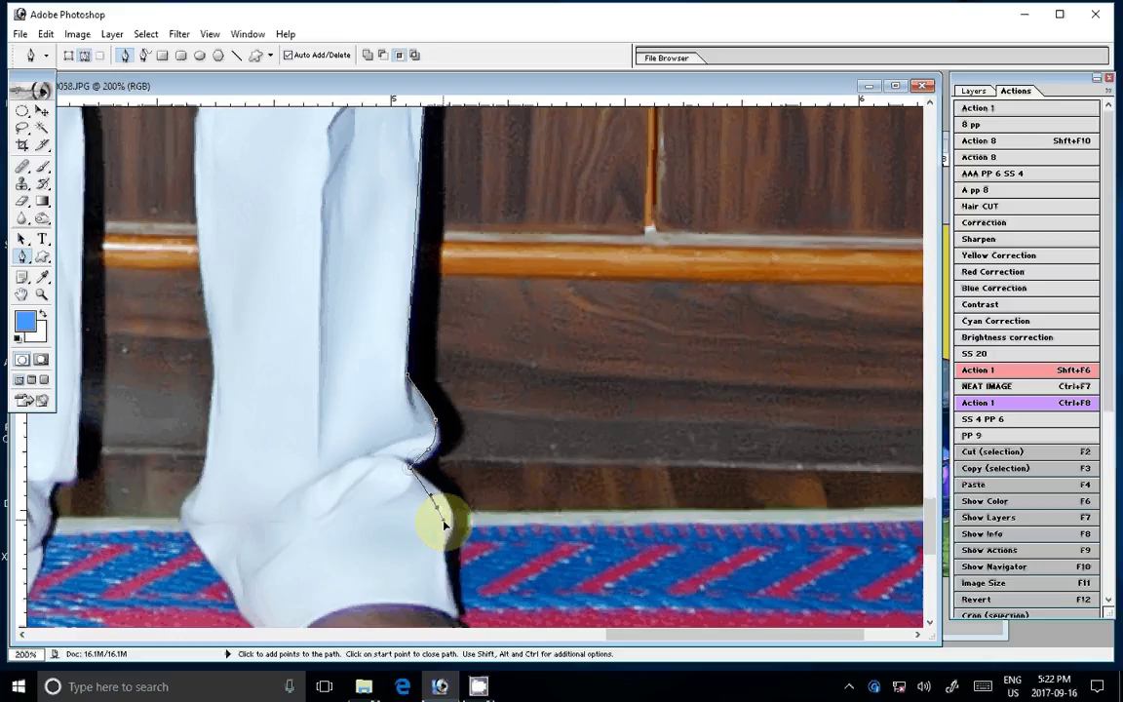
scroll(444, 524, "down", 5)
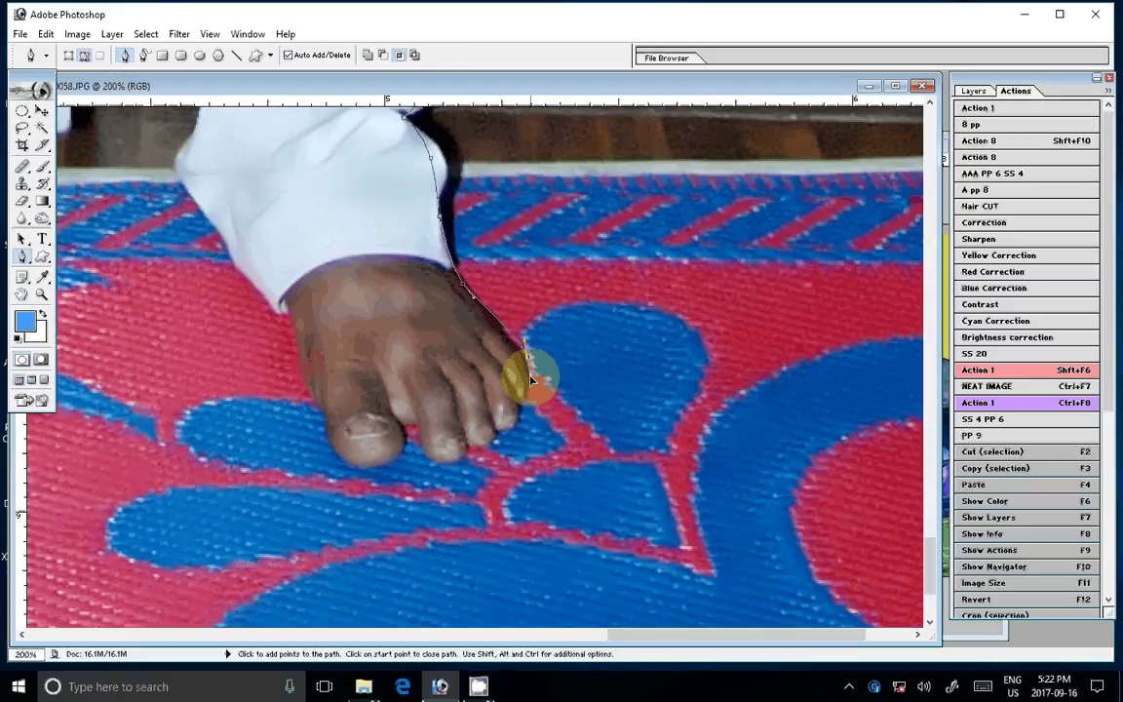
left_click_drag(454, 458, 419, 438)
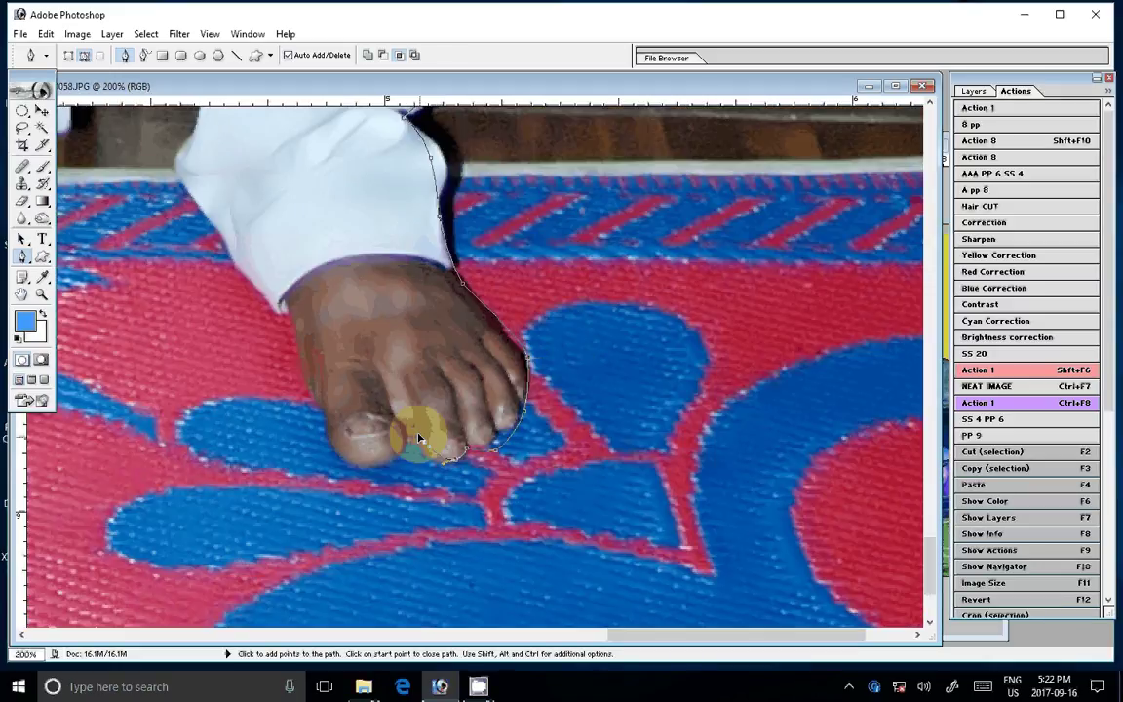
left_click(421, 442)
left_click(384, 462)
left_click(333, 449)
left_click(314, 402)
left_click(295, 351)
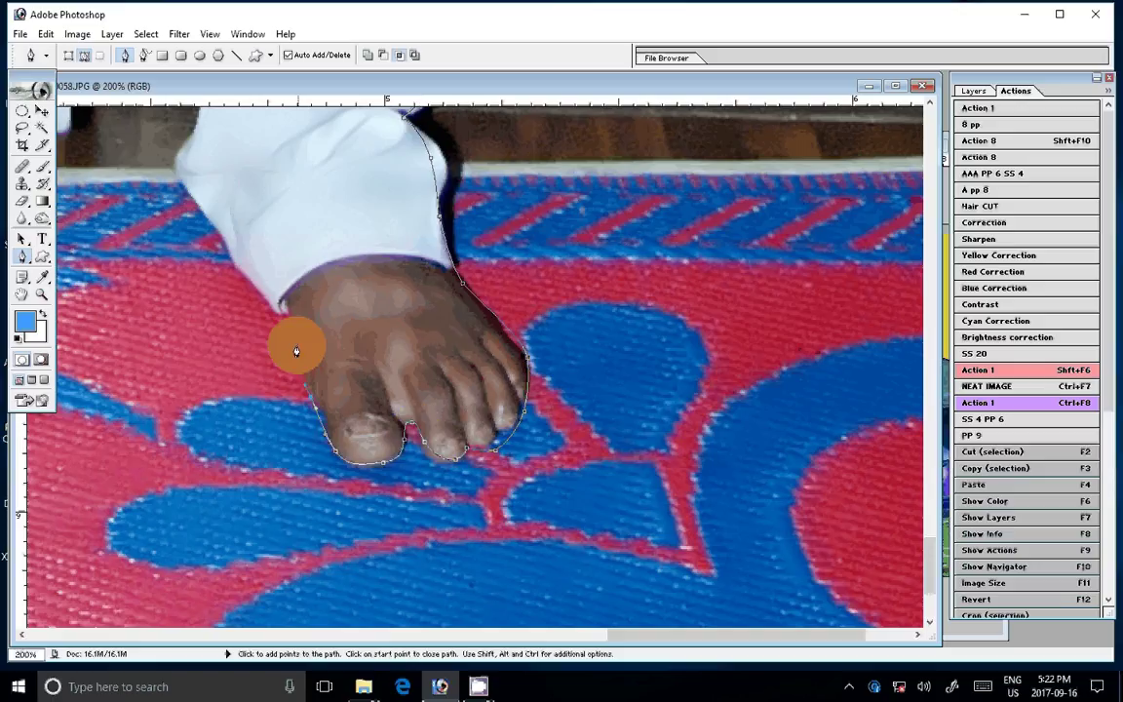
Trace up the trouser leg, around the crotch and down the other leg.
left_click_drag(178, 172, 394, 456)
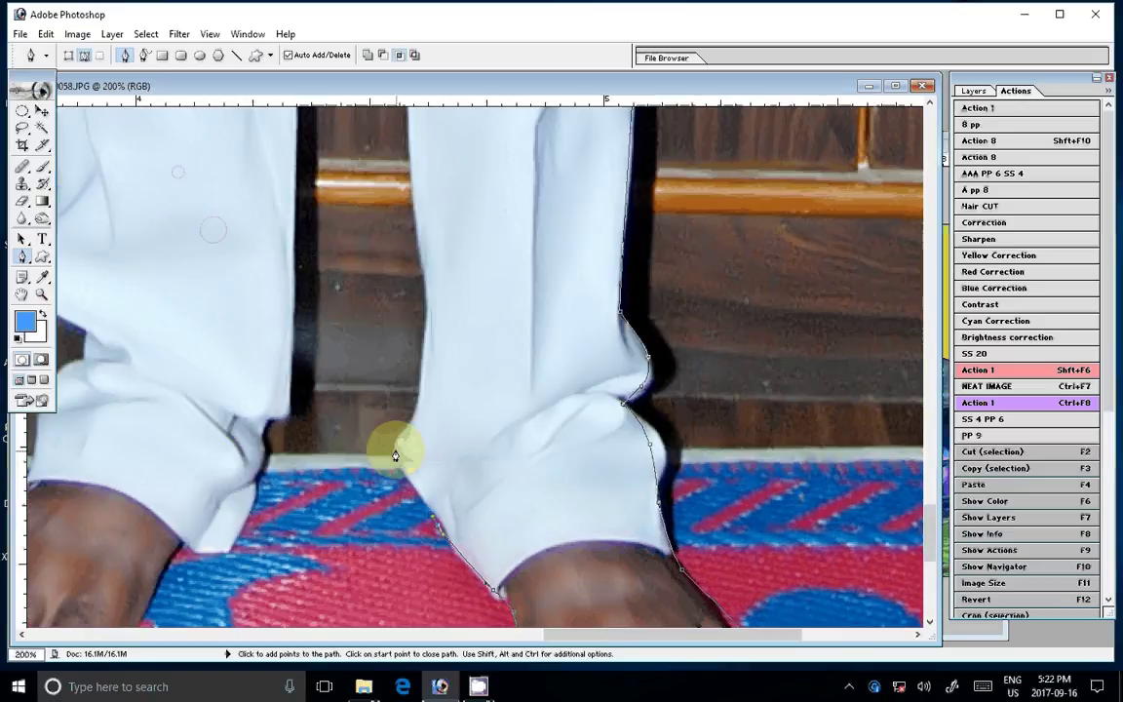
left_click_drag(406, 164, 400, 525)
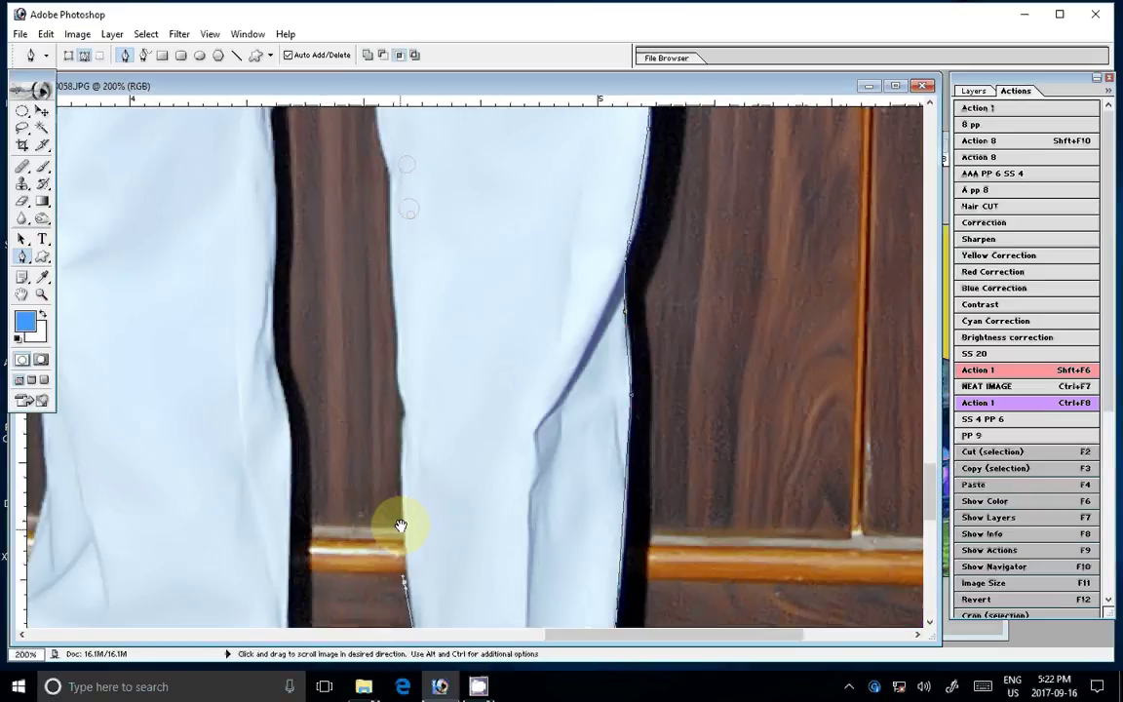
left_click_drag(390, 184, 376, 464)
left_click(378, 467)
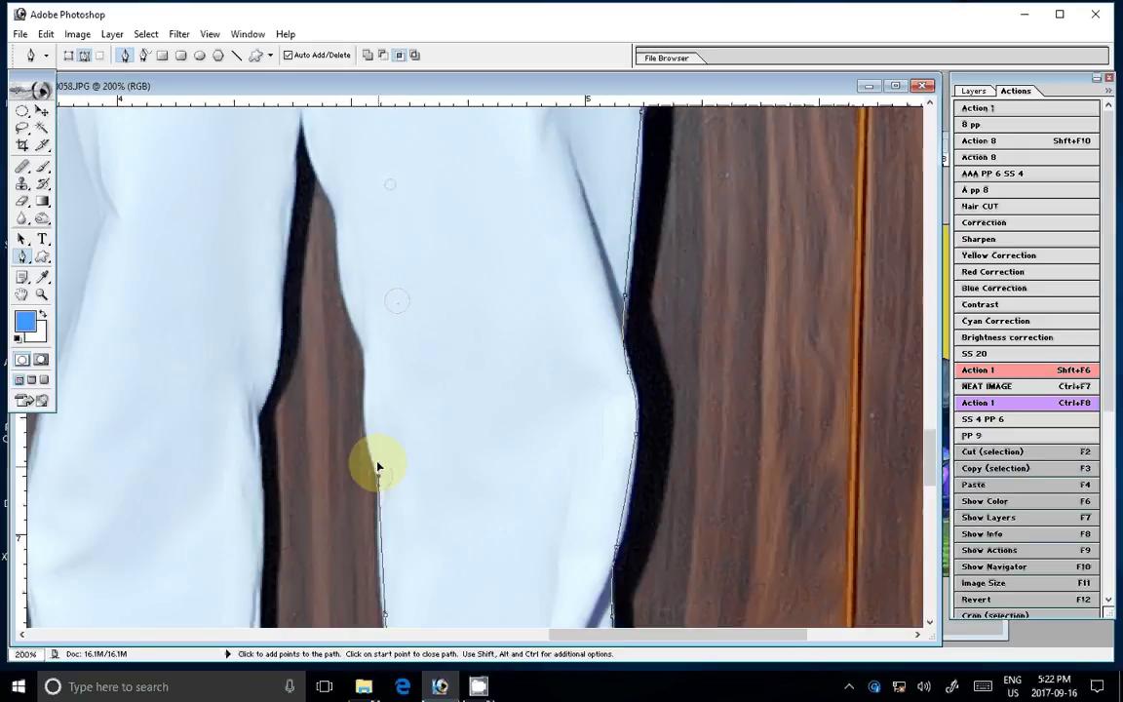
left_click(363, 386)
left_click(362, 339)
left_click(342, 269)
left_click(342, 243)
left_click(337, 212)
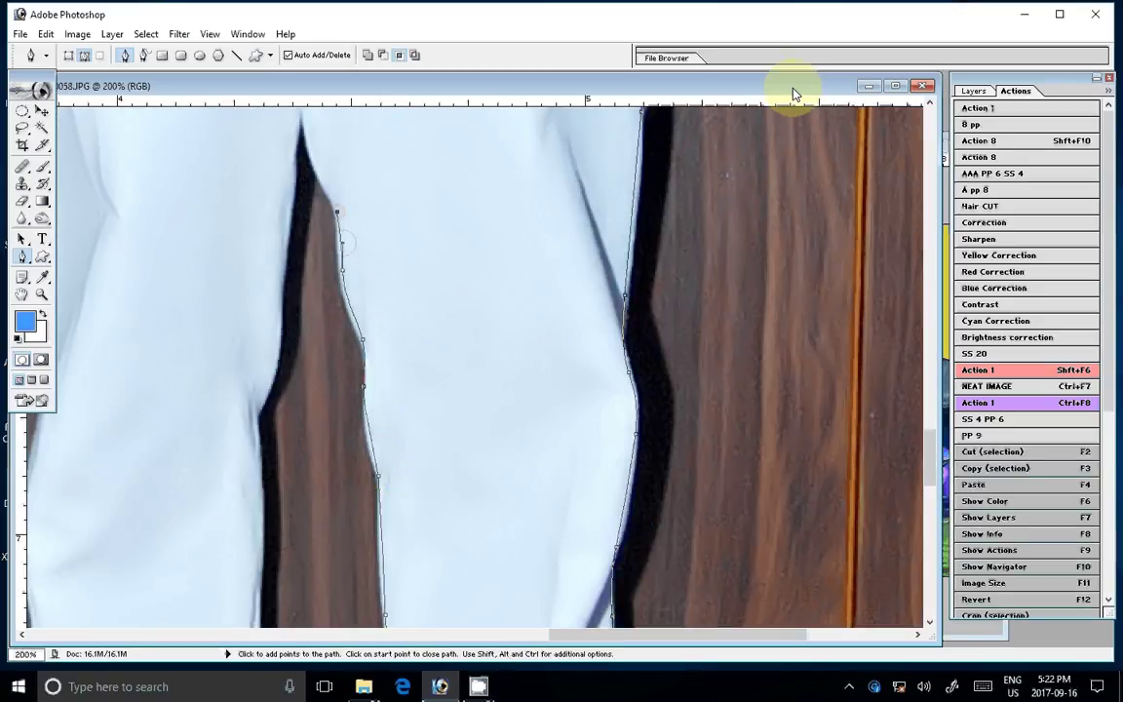
left_click(300, 125)
left_click(287, 158)
left_click(289, 183)
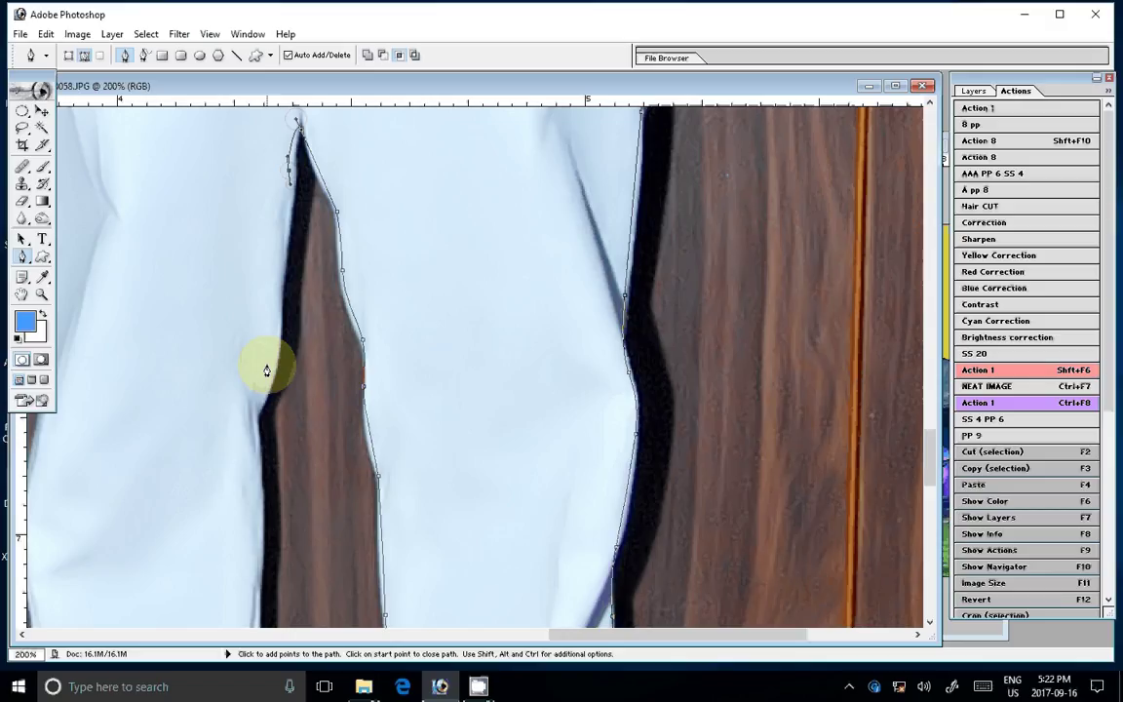
Outline the other bare foot's toes and trace back up its side and trouser edge.
mouse_move(226, 624)
left_mouse_down()
mouse_move(280, 400)
mouse_move(344, 225)
left_mouse_up()
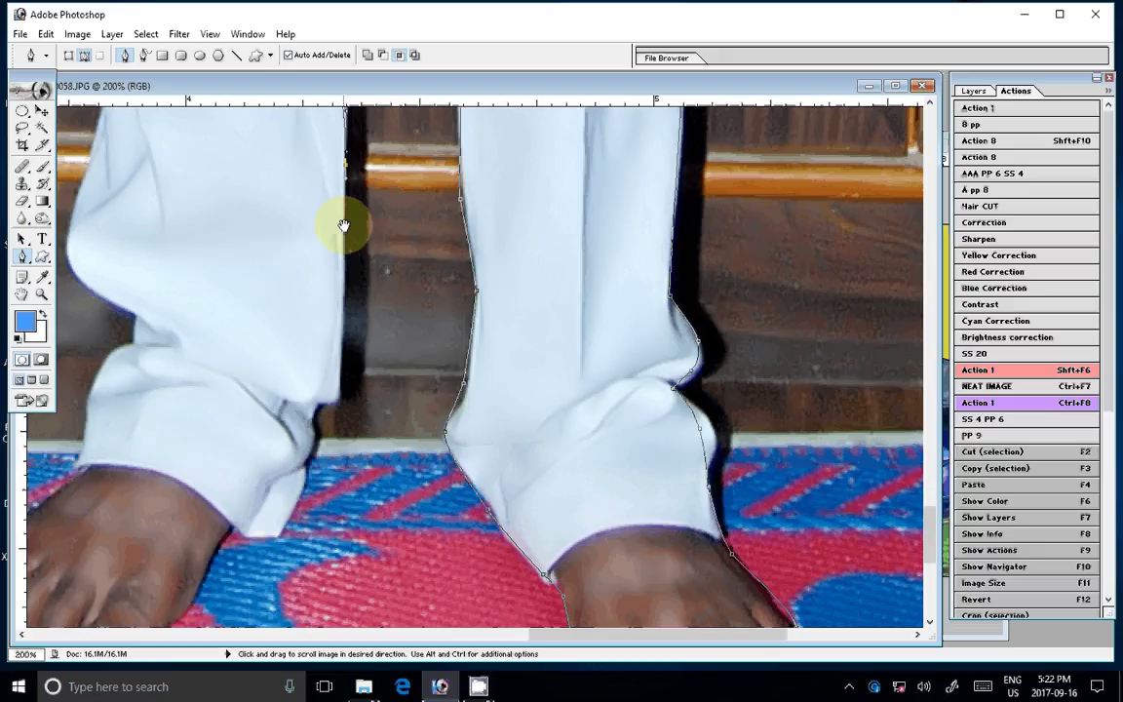
left_click(282, 536)
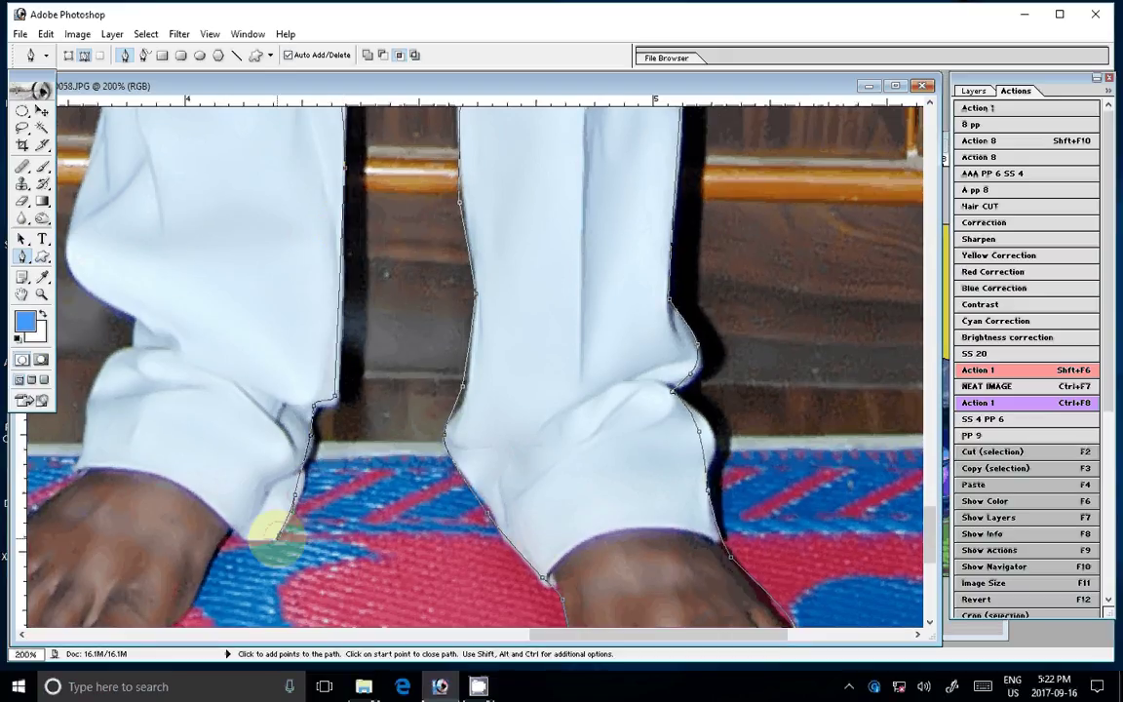
left_click_drag(281, 537, 414, 390)
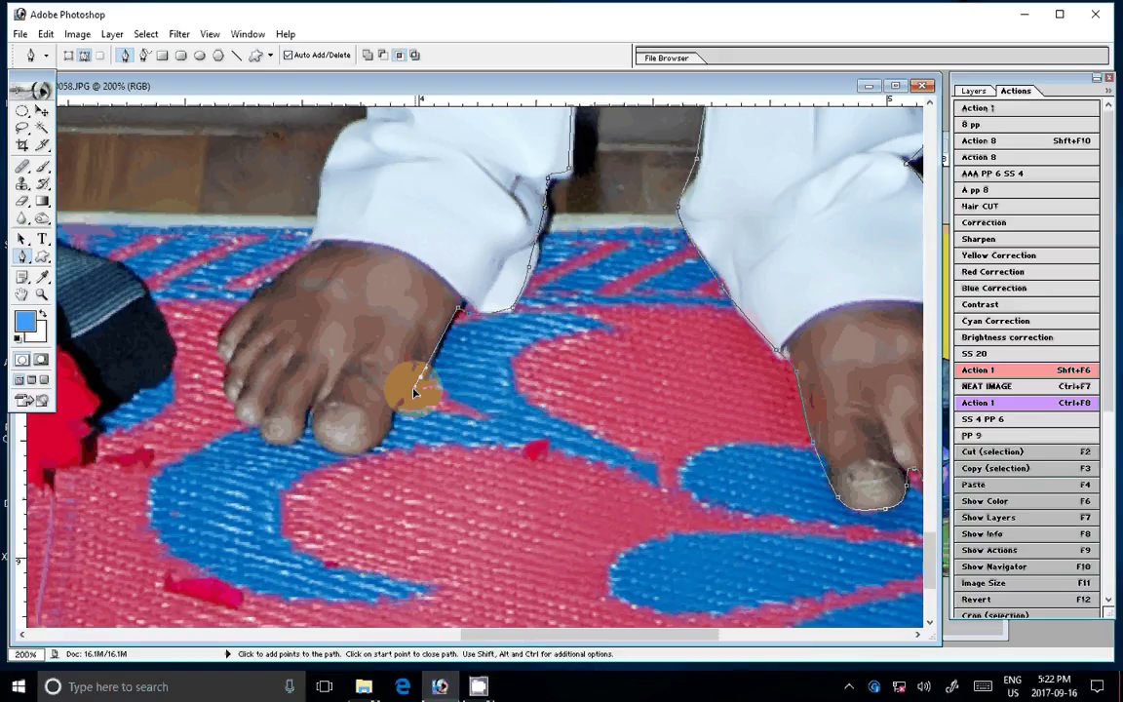
left_click(399, 404)
left_click(378, 450)
left_click(309, 428)
left_click(277, 449)
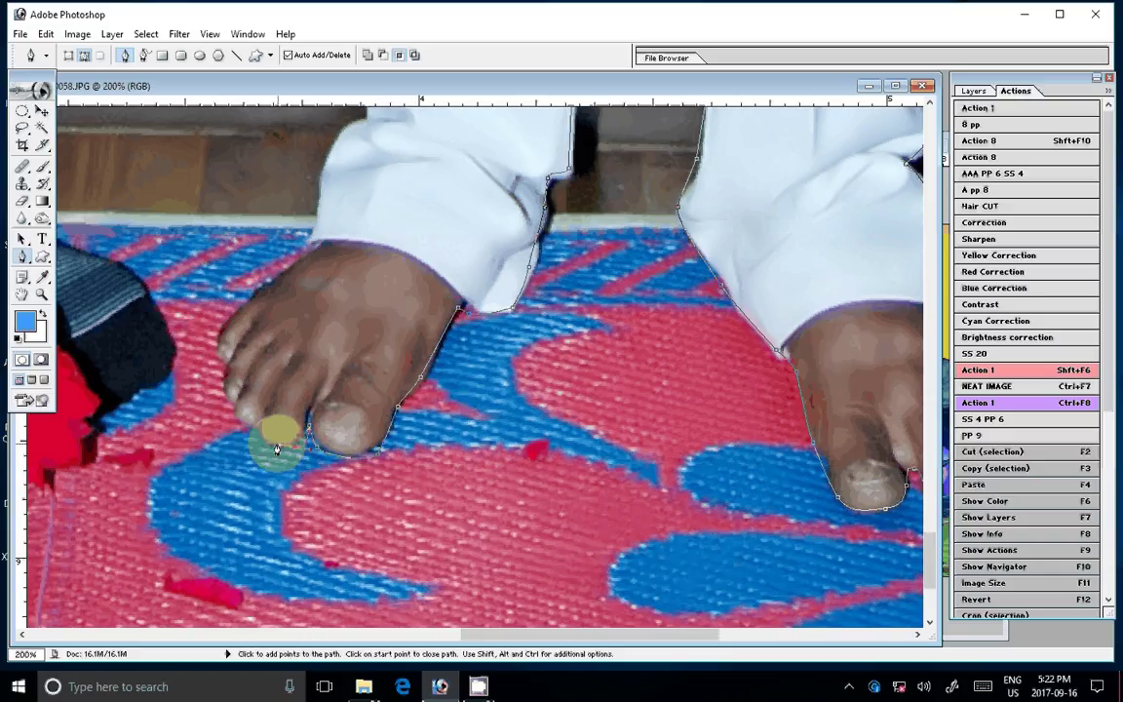
left_click(234, 415)
left_click(227, 331)
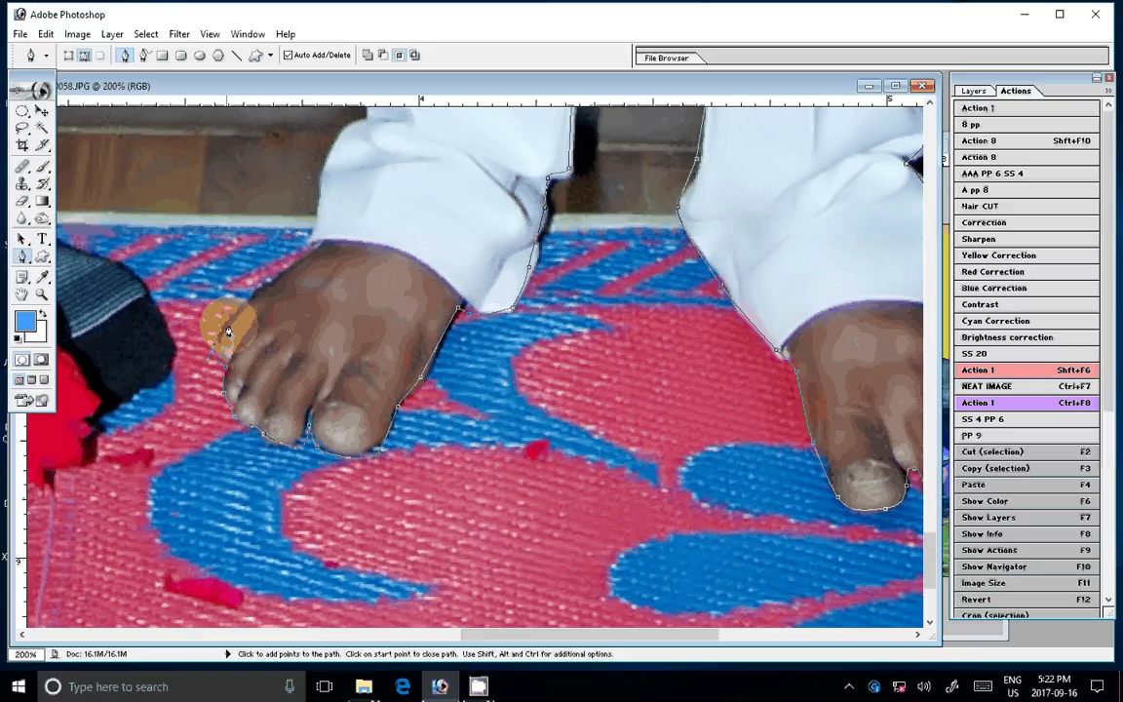
left_click(256, 296)
left_click(312, 241)
left_click(332, 151)
left_click(364, 123)
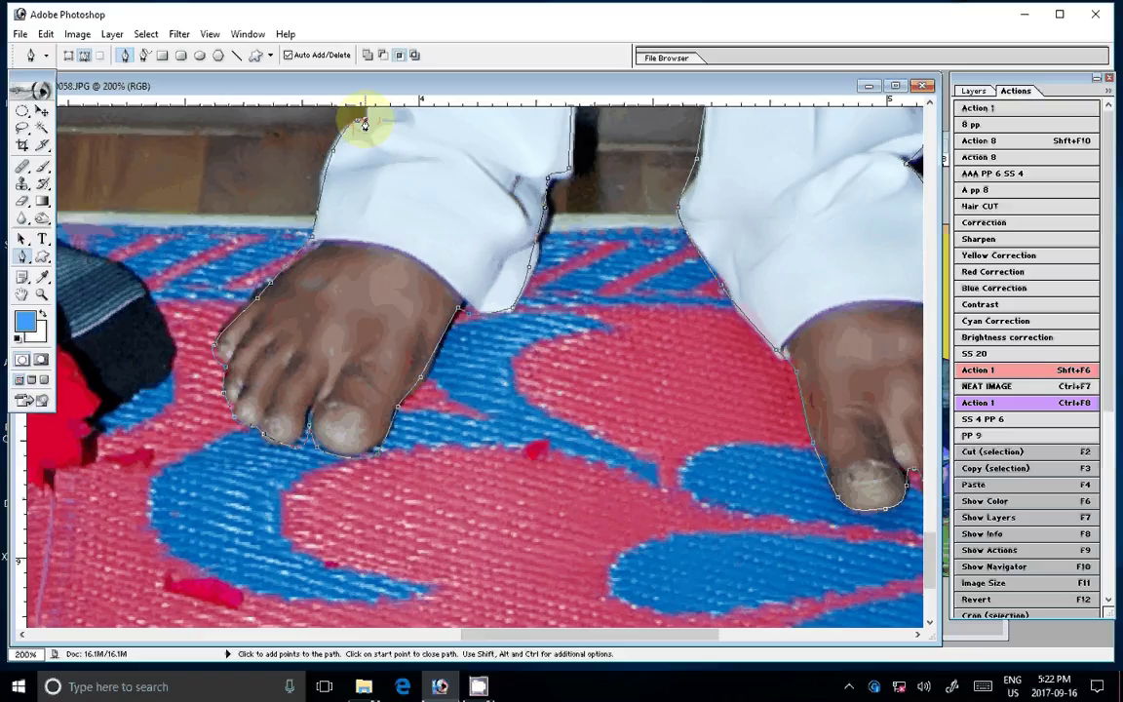
Trace the hand's lower edge toward the red flower garland.
scroll(270, 363, "up", 5)
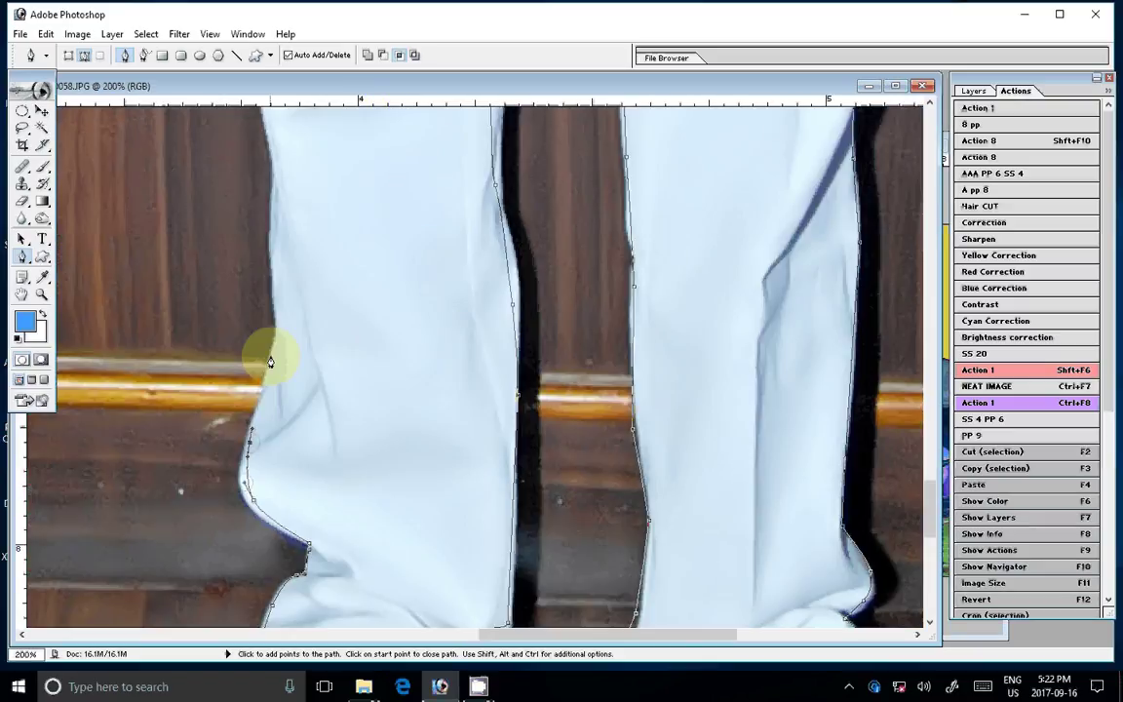
scroll(289, 456, "up", 5)
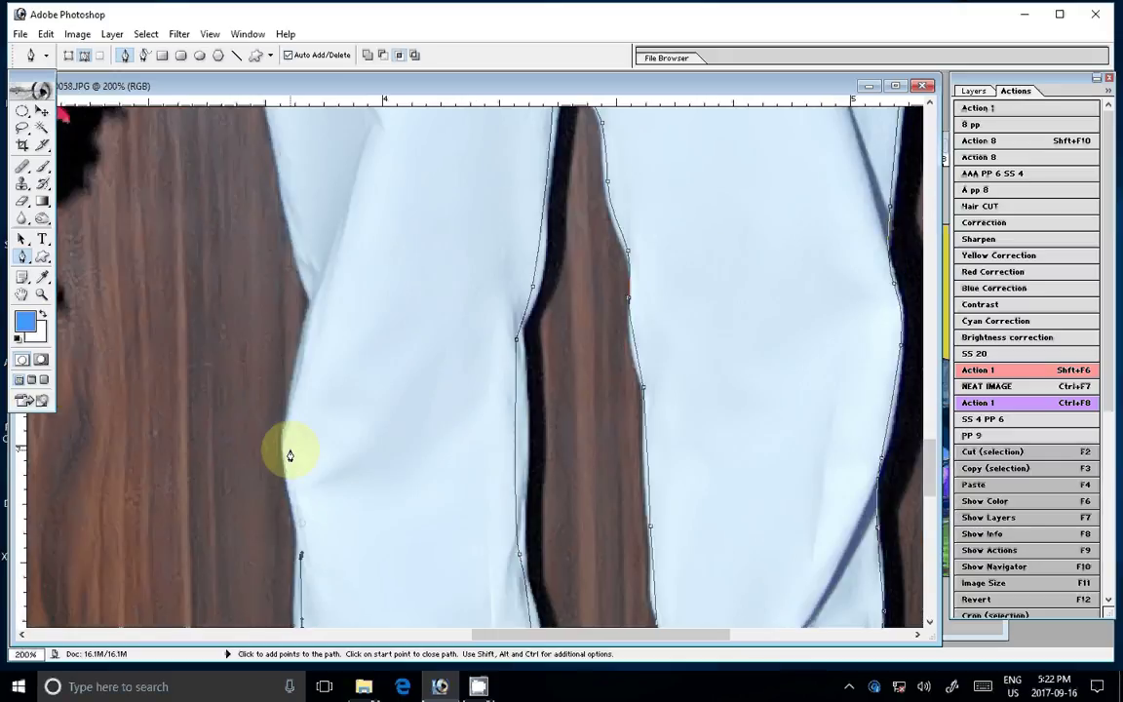
left_click_drag(289, 455, 408, 472)
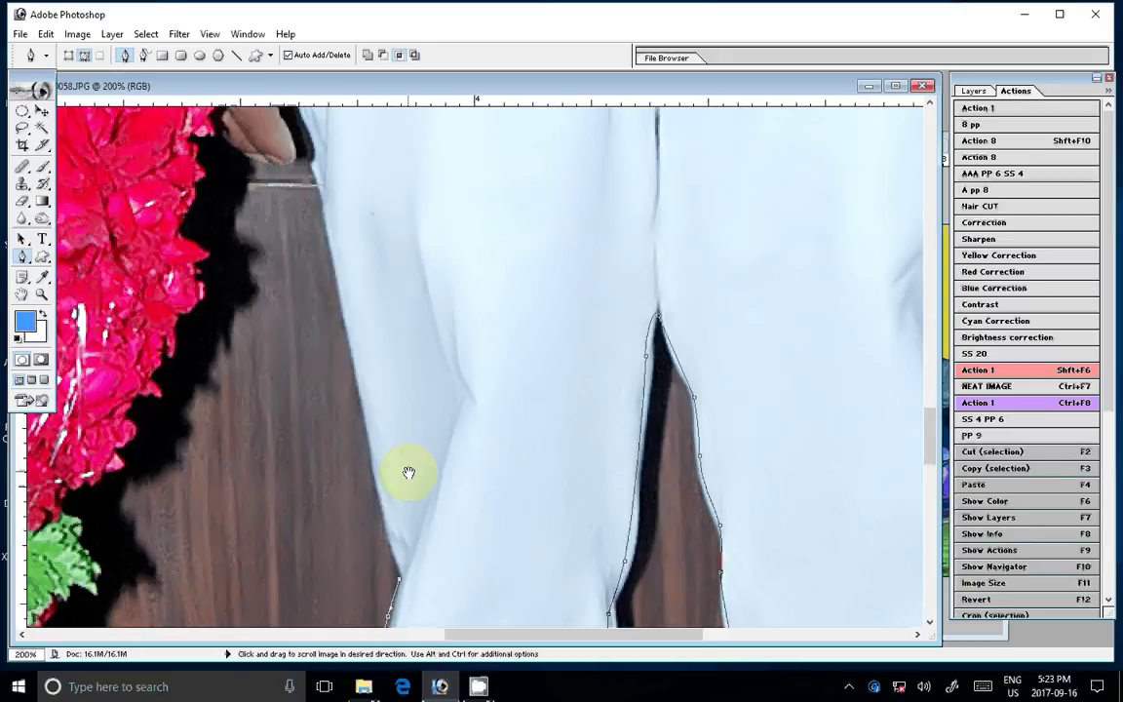
scroll(408, 472, "up", 5)
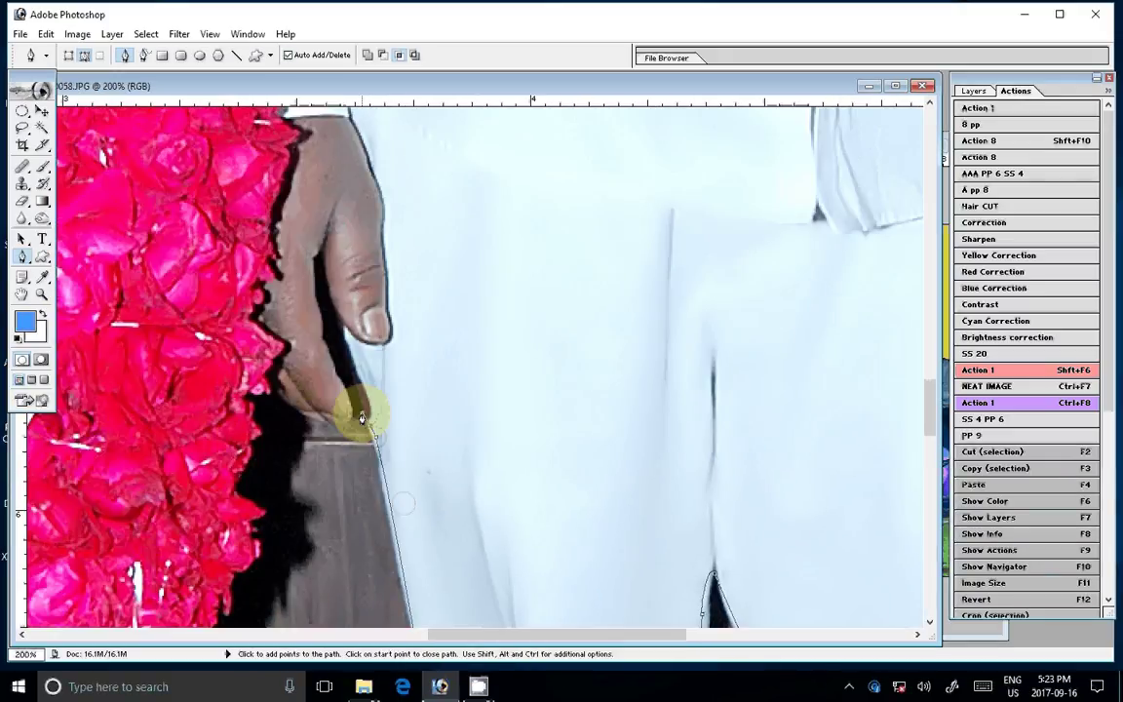
left_click(336, 422)
left_click(298, 414)
left_click(255, 391)
left_click(247, 439)
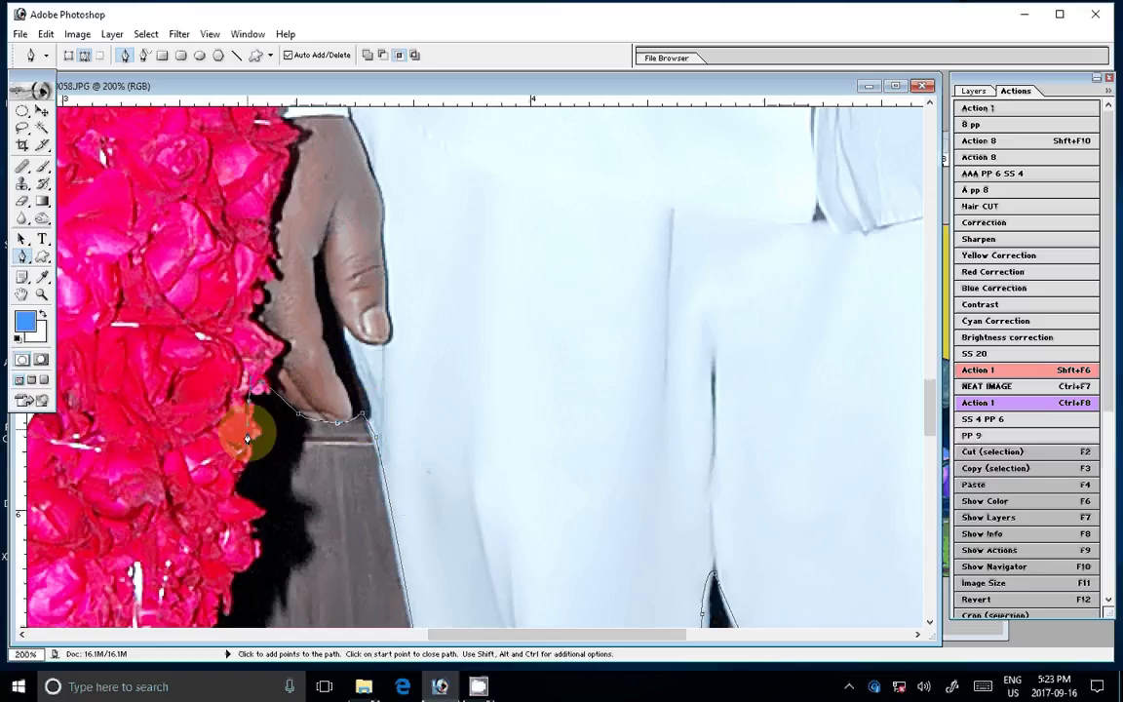
scroll(247, 439, "down", 5)
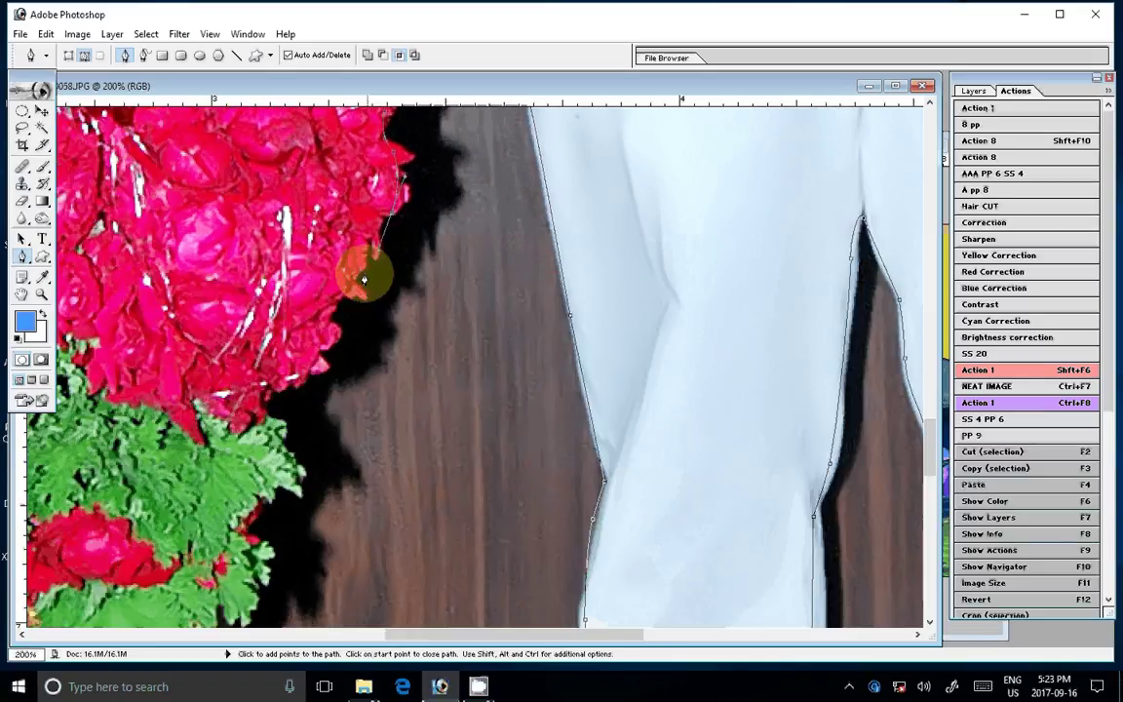
left_click_drag(364, 280, 551, 174)
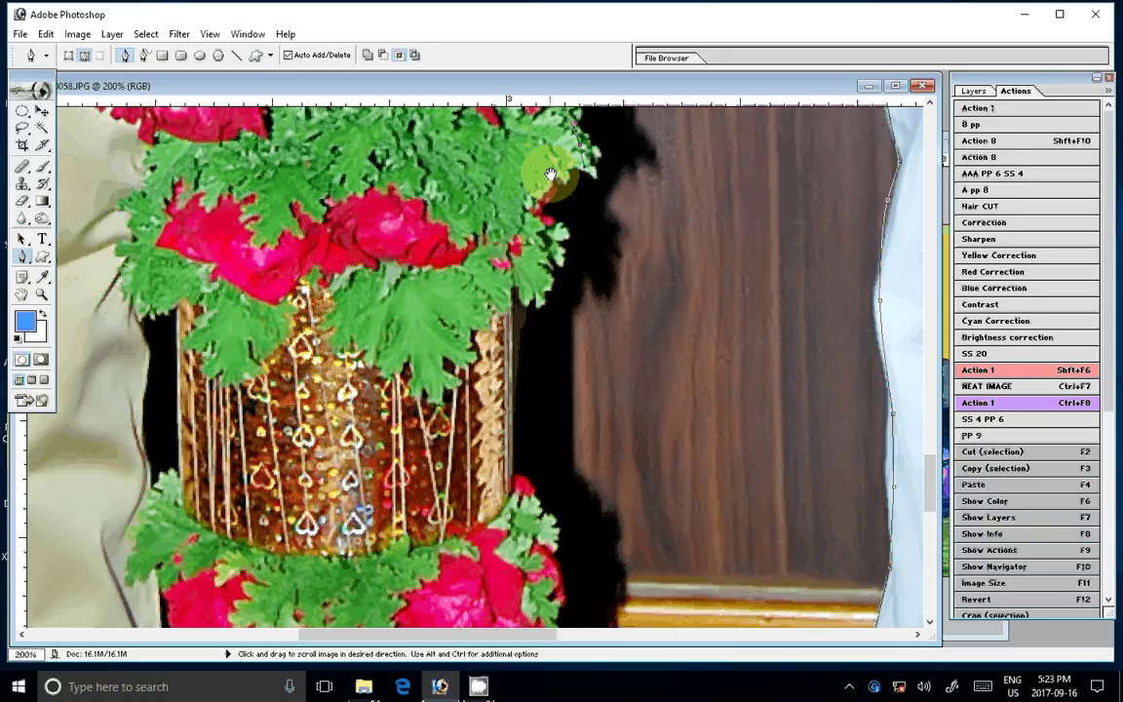
Trace the path down the garland's right edge with four anchor points.
left_click(519, 310)
left_click(516, 344)
left_click(516, 401)
left_click(515, 475)
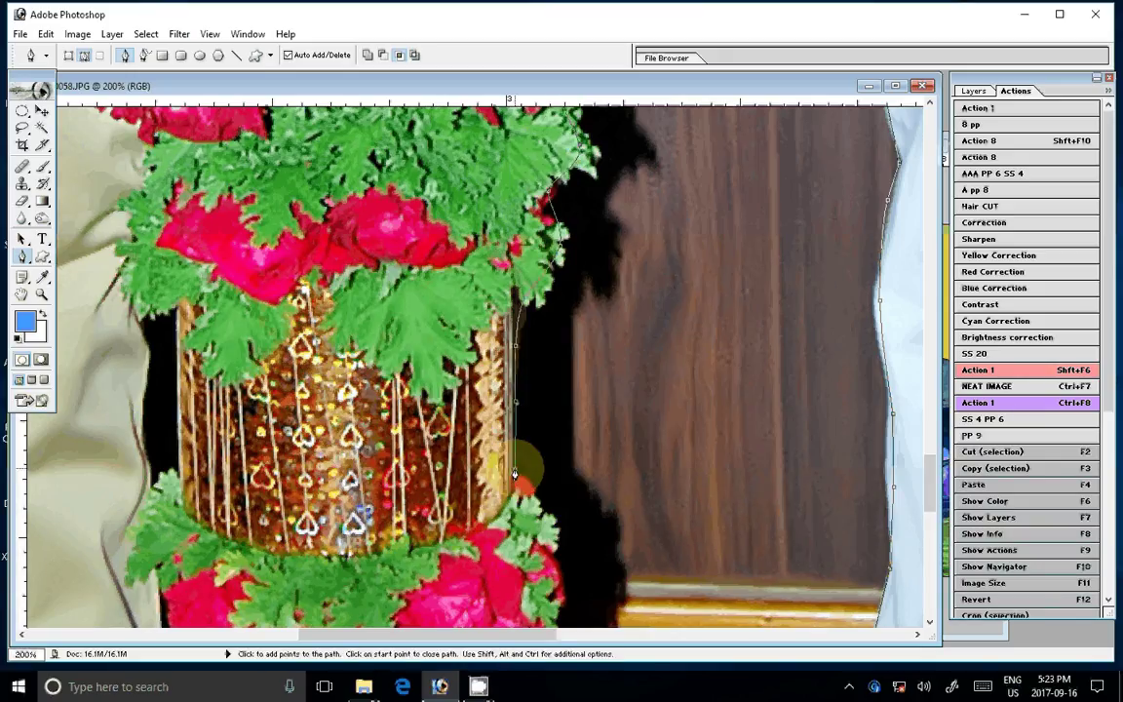
scroll(515, 475, "down", 5)
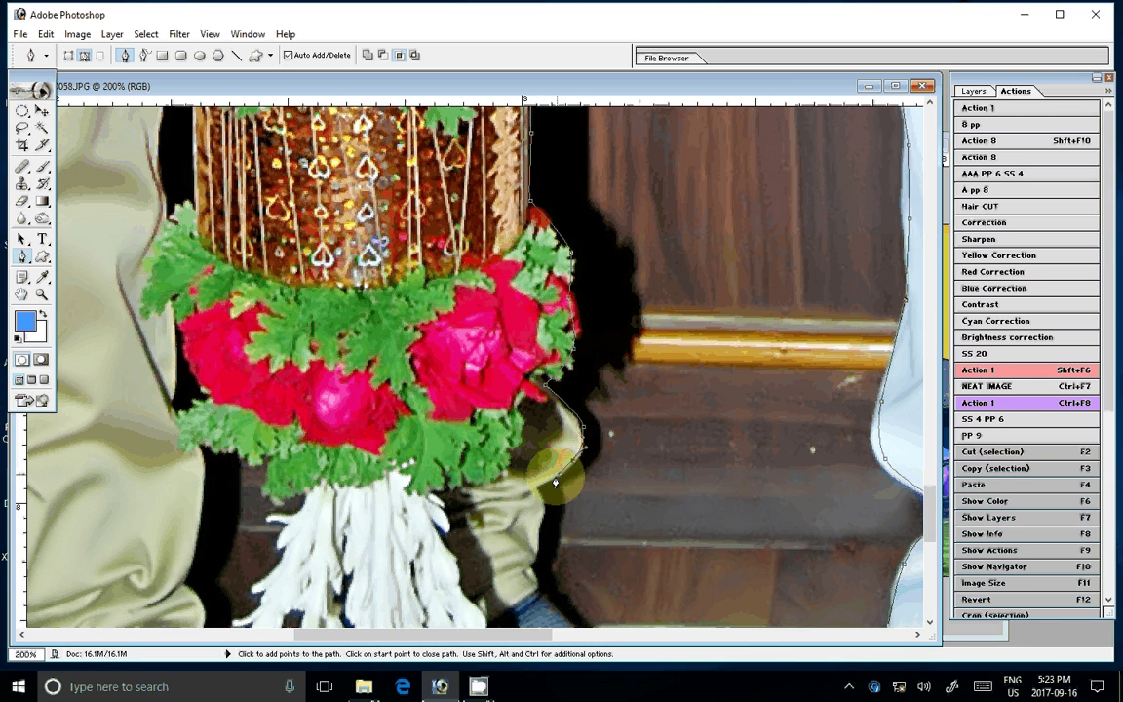
scroll(555, 482, "down", 5)
Continue the path down the trousers to the sock's edge.
left_click(566, 265)
left_click(625, 325)
left_click(741, 382)
left_click(780, 448)
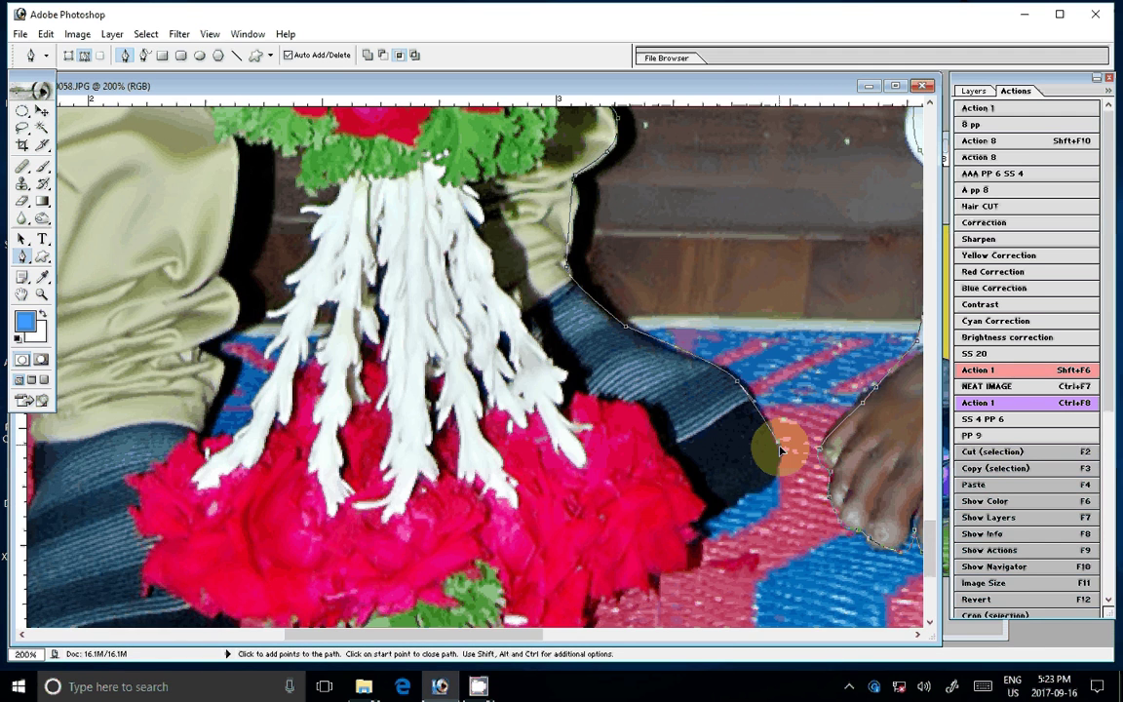
scroll(780, 448, "down", 5)
left_click(782, 231)
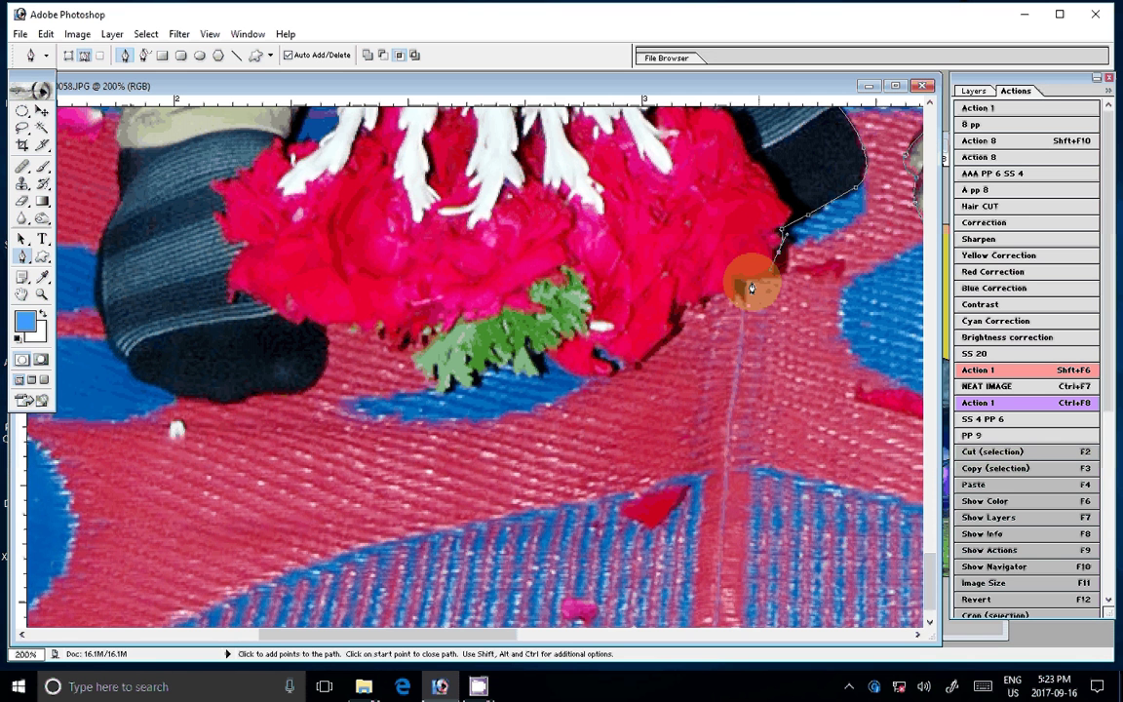
Trace the path along the bottom of the flowers and just below them.
left_click(751, 288)
left_click(614, 361)
left_click(332, 318)
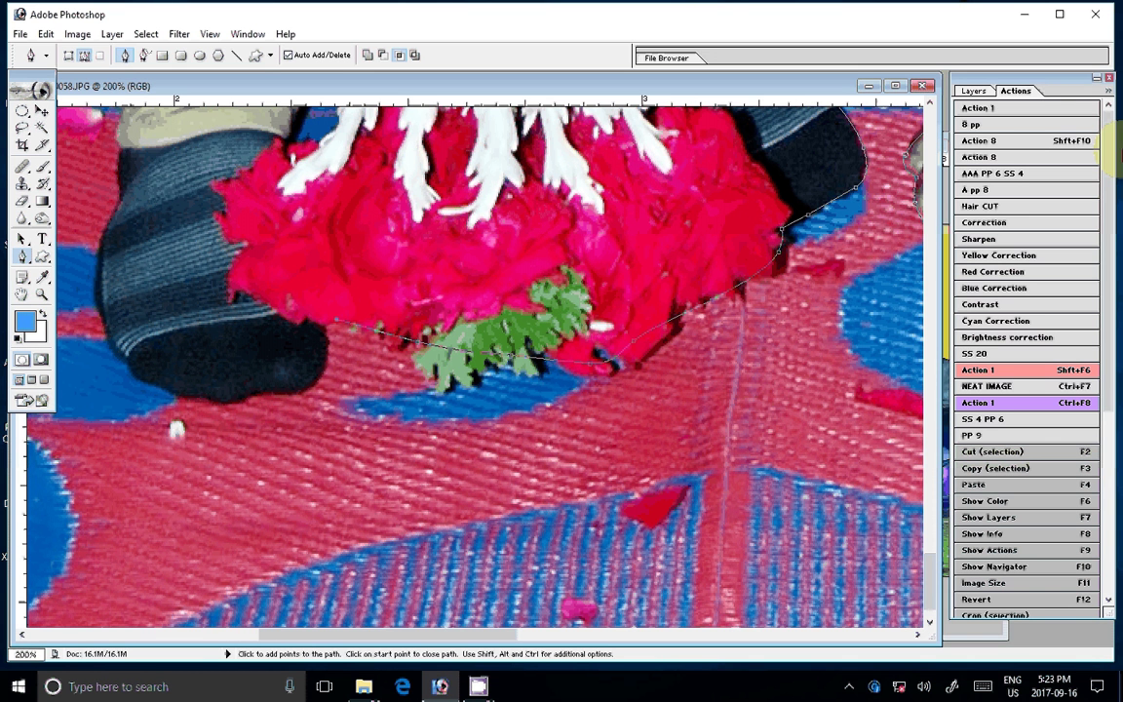
left_click(293, 400)
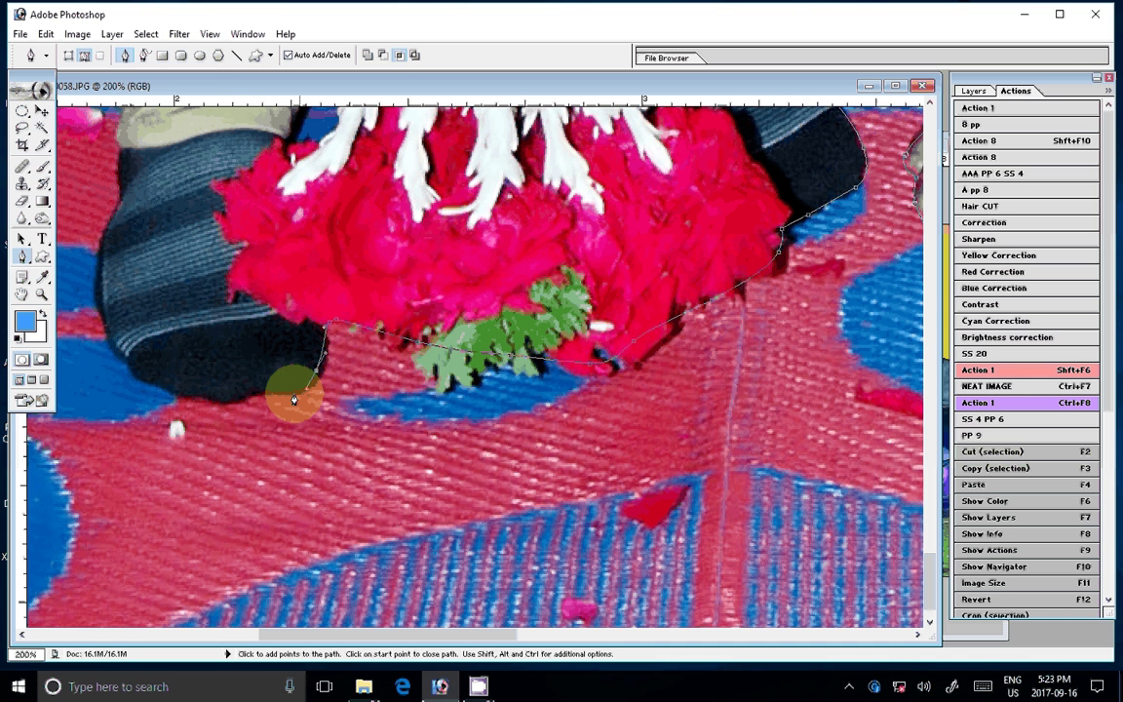
Trace the path around the bottom of the sock toward the trouser leg.
left_click(202, 394)
left_click(175, 387)
left_click(136, 367)
left_click(117, 333)
left_click_drag(107, 271, 357, 392)
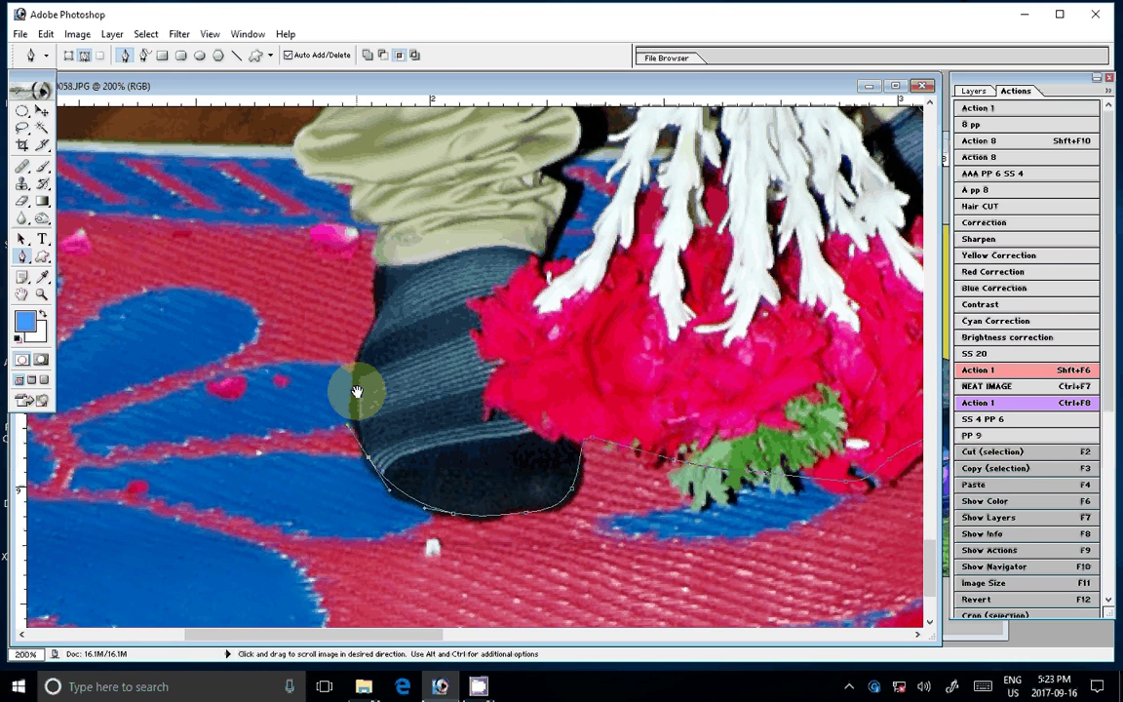
left_click_drag(356, 392, 382, 544)
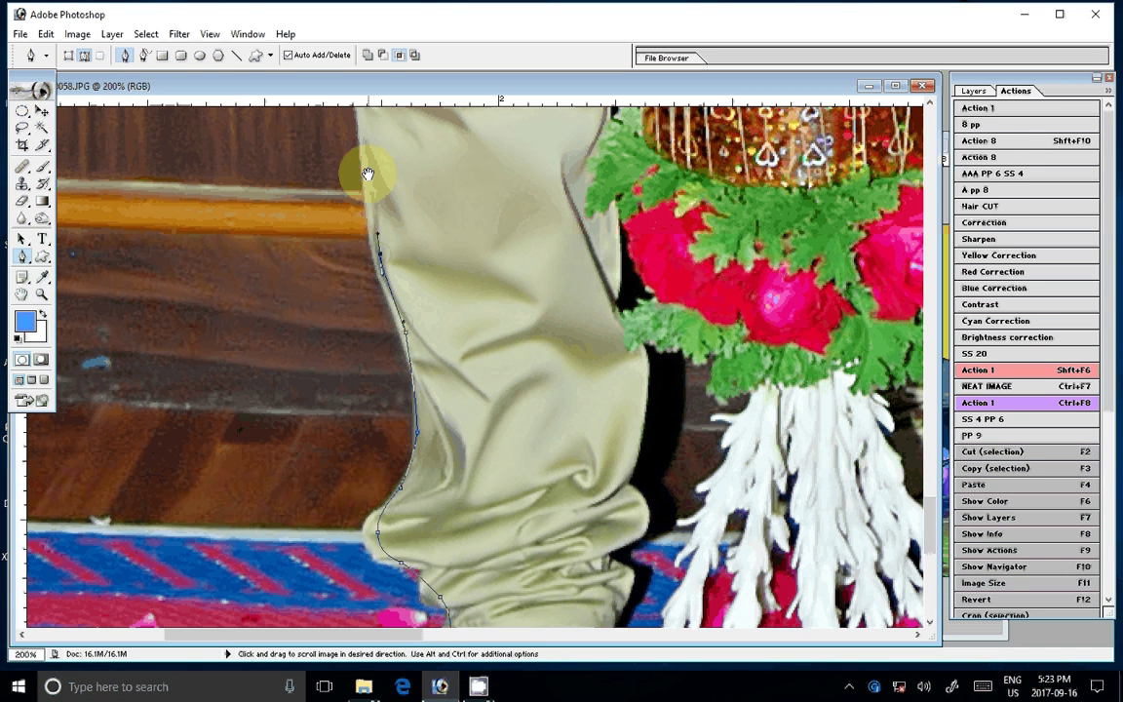
left_click_drag(368, 174, 300, 497)
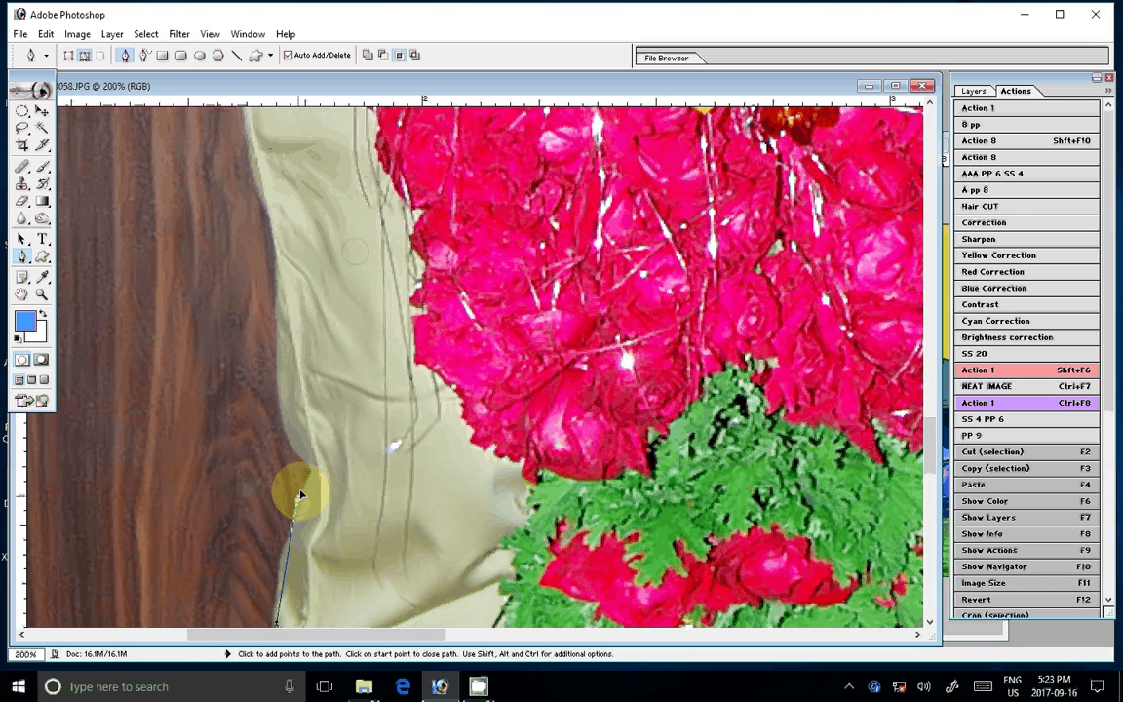
Trace the path up the trouser edge toward the hand.
left_click(306, 466)
left_click(297, 445)
left_click(274, 398)
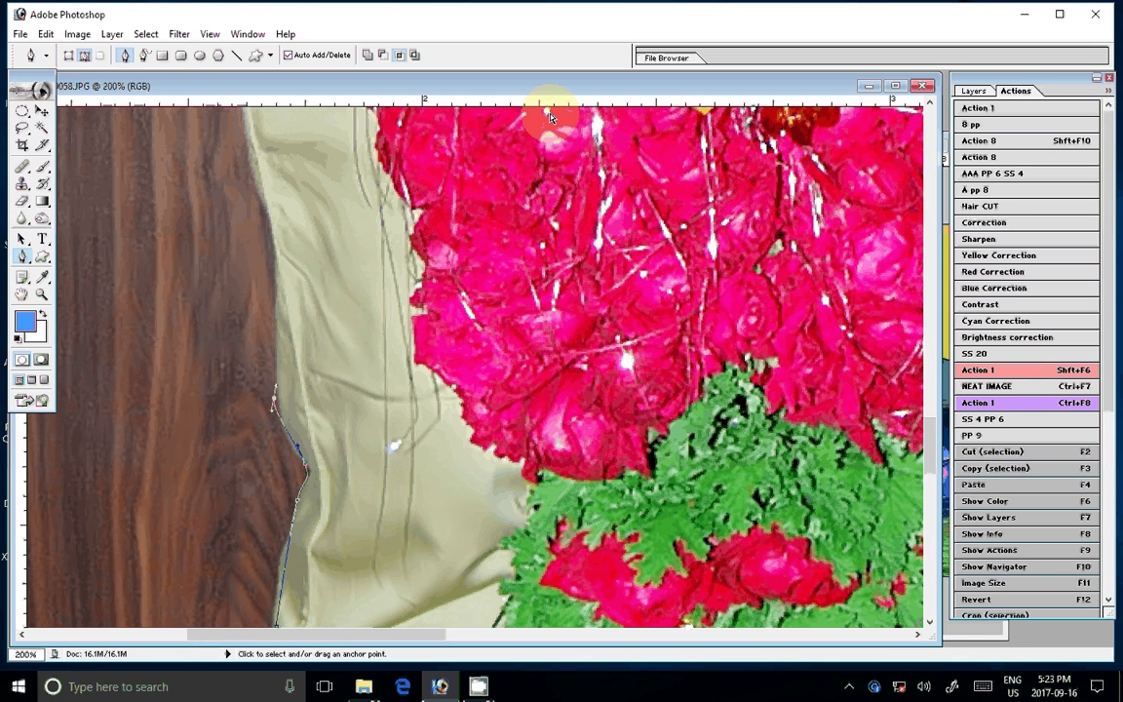
left_click_drag(248, 326, 294, 473)
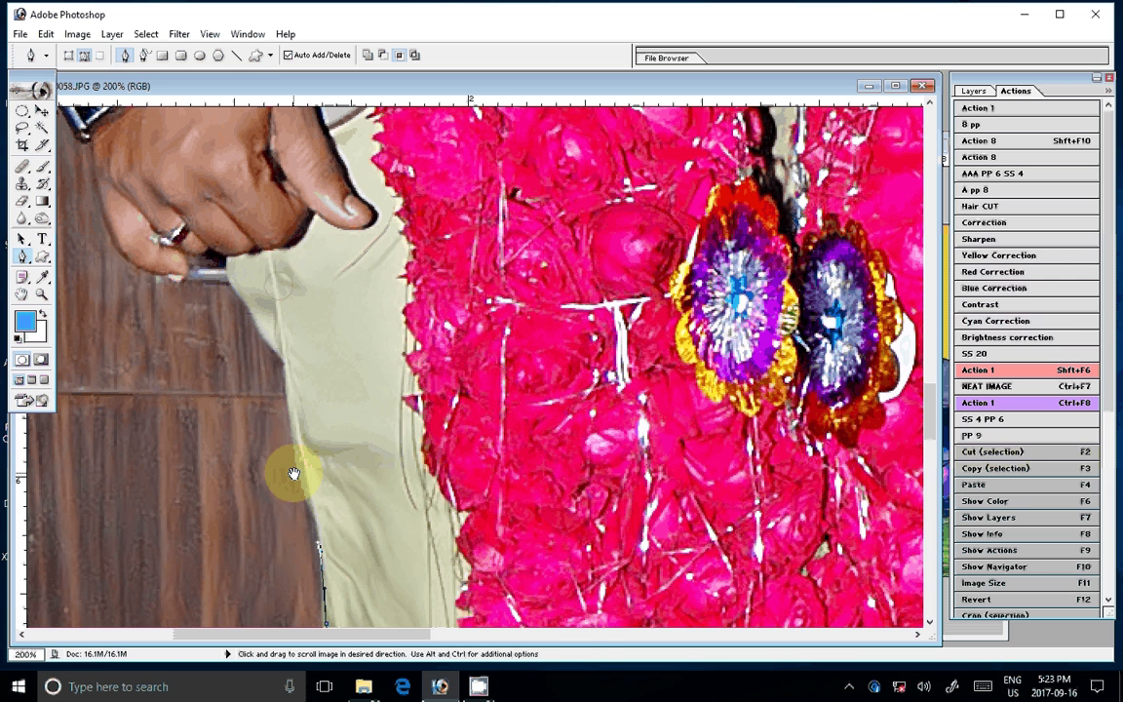
left_click_drag(294, 473, 358, 441)
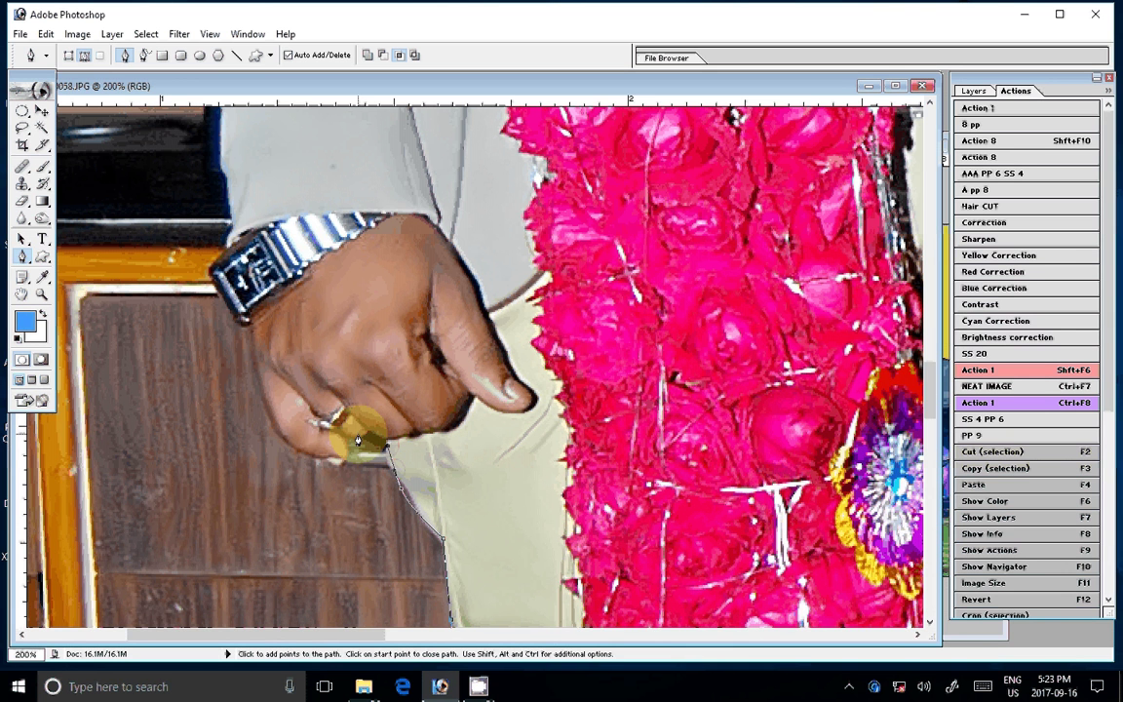
Trace the path along the underside of the watch-wearing hand.
left_click(366, 433)
left_click(349, 456)
left_click(292, 451)
left_click(258, 395)
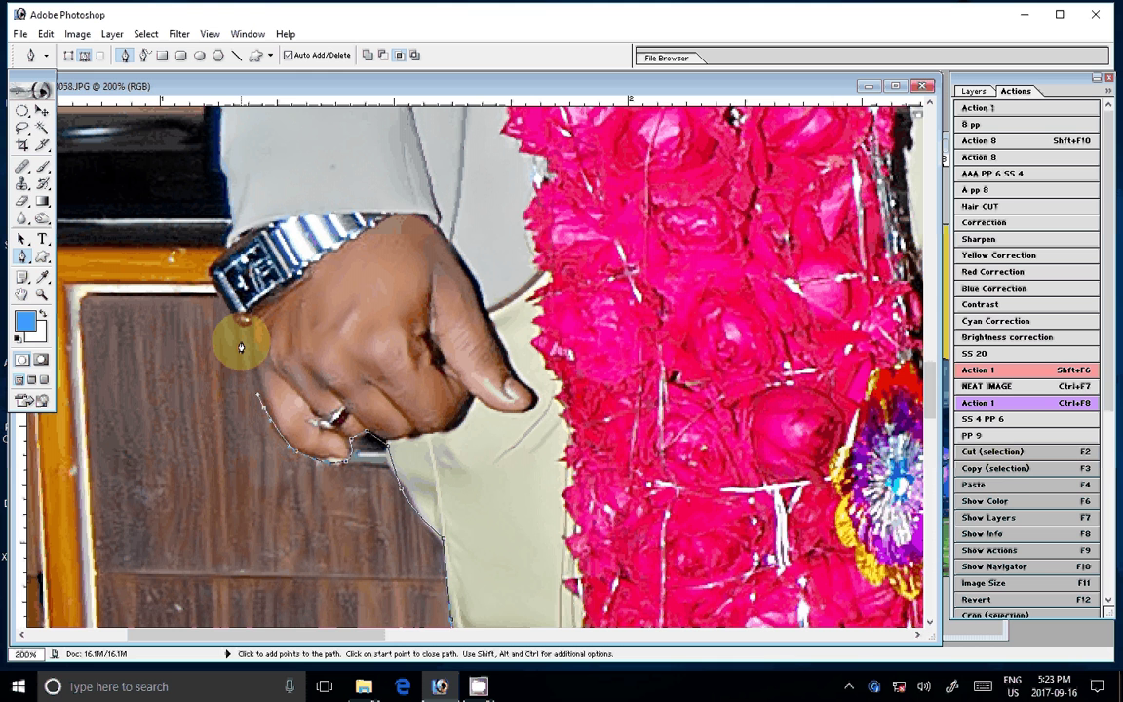
mouse_move(241, 348)
left_mouse_down()
mouse_move(244, 484)
mouse_move(278, 599)
left_mouse_up()
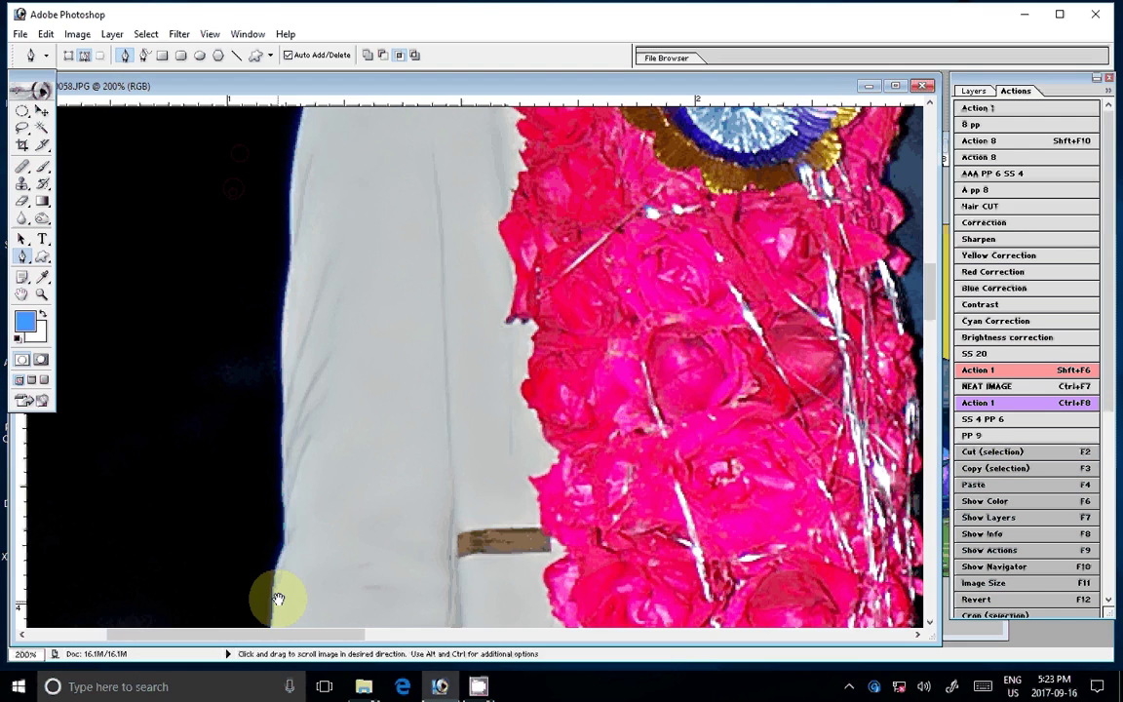
Continue the path up the arm and sleeve to the shoulder and garland's left edge.
left_click(284, 466)
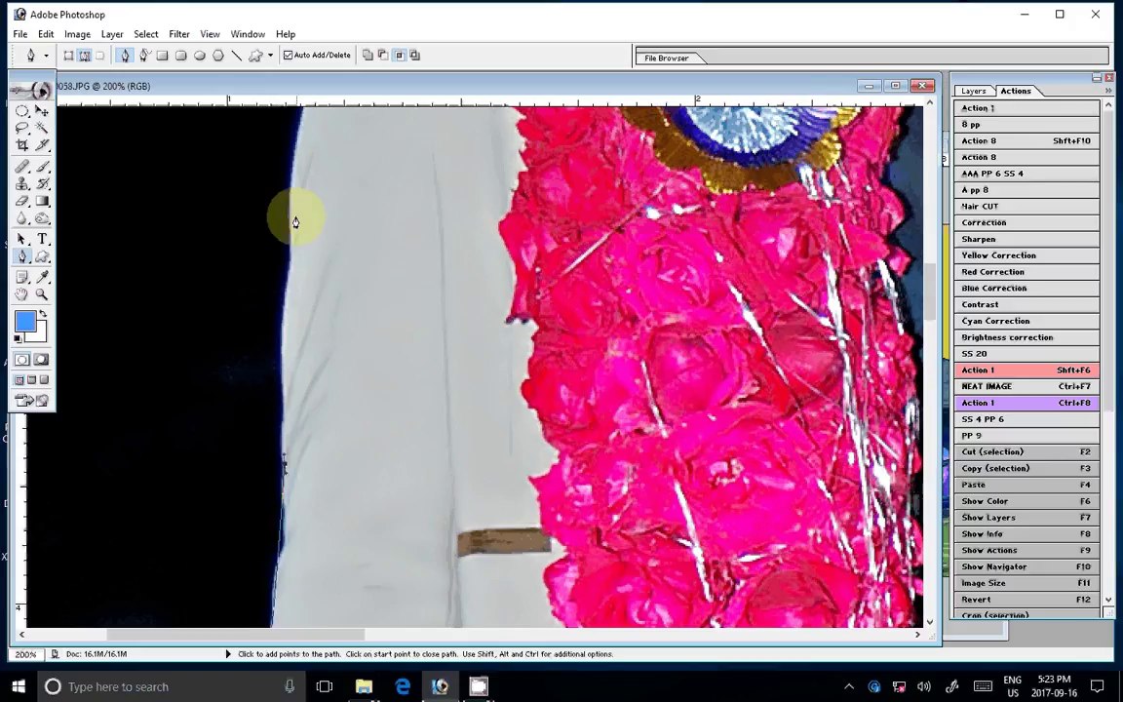
left_click(294, 222)
scroll(294, 222, "up", 5)
left_click(302, 400)
left_click(294, 207)
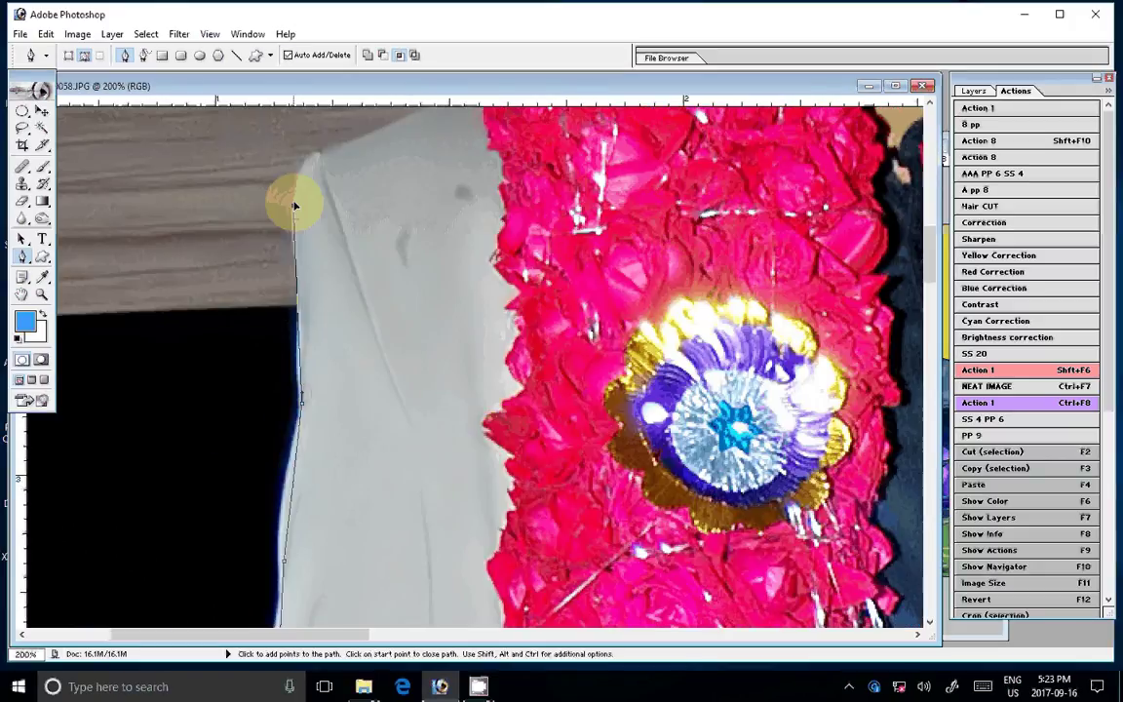
scroll(295, 207, "up", 5)
left_click(187, 488)
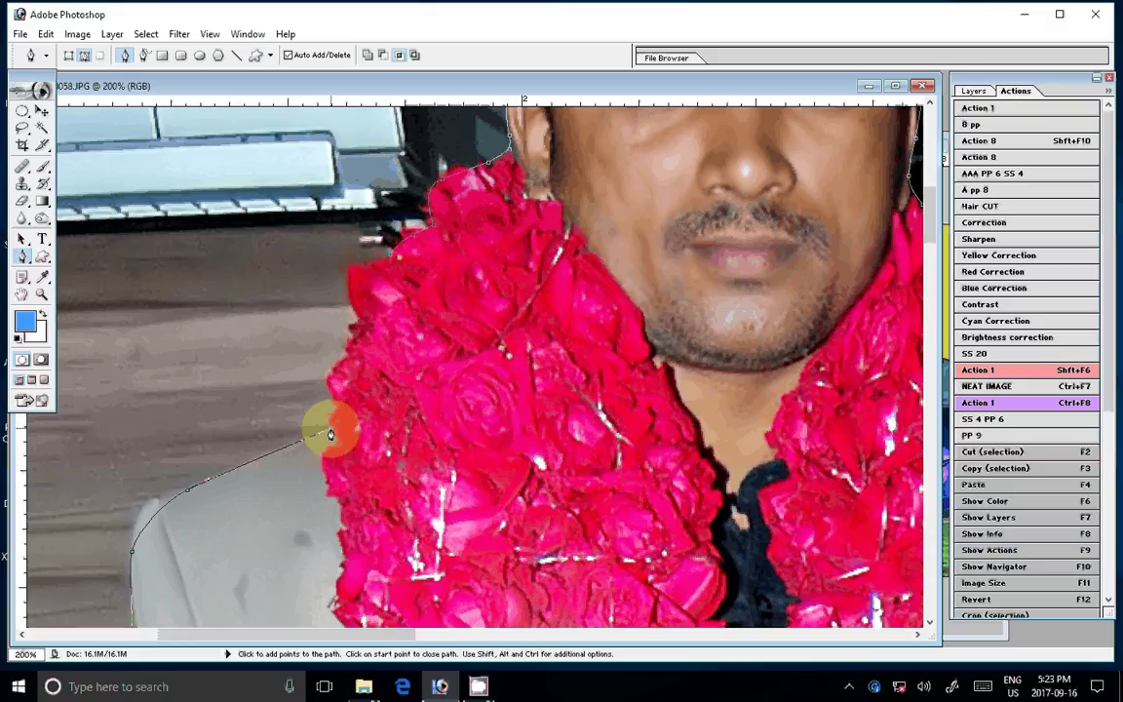
left_click(355, 322)
left_click(392, 251)
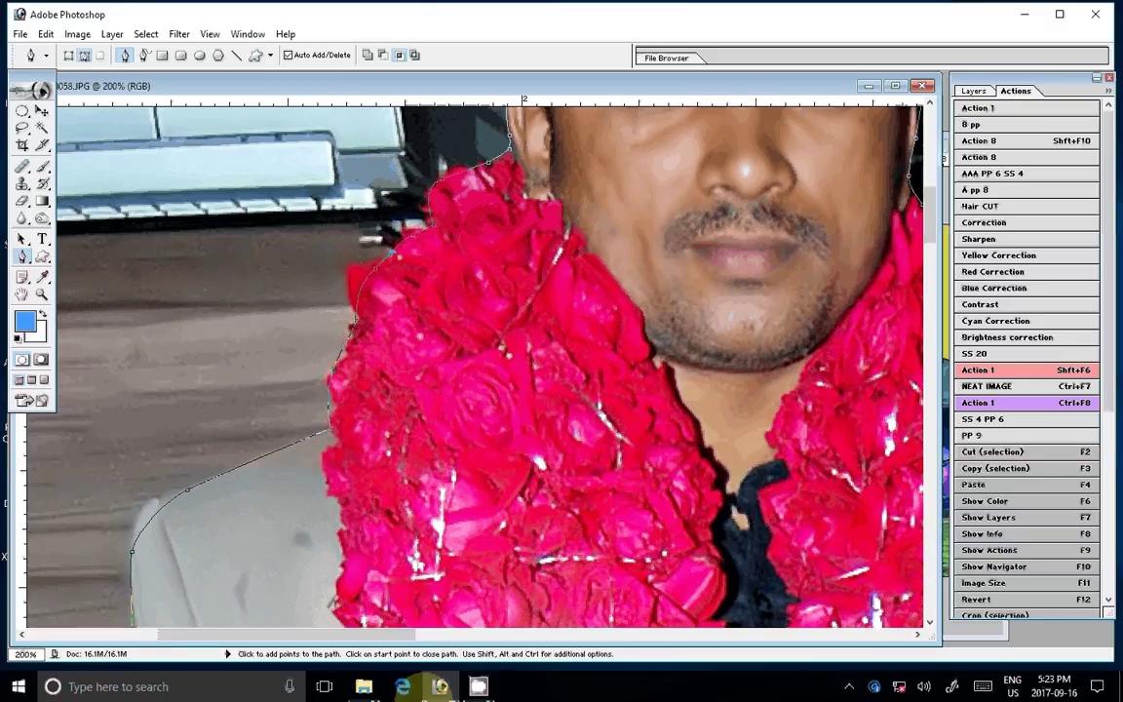
Make a selection from the men's traced path and switch to the Move tool.
right_click(586, 243)
left_click(629, 297)
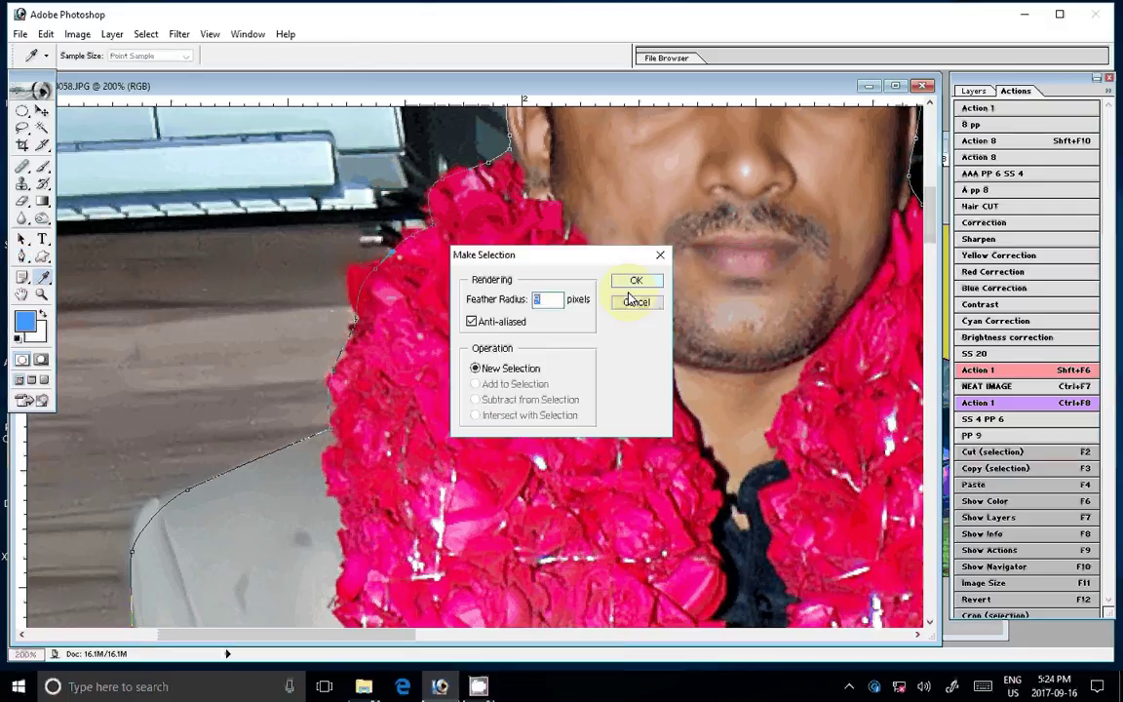
key("Return")
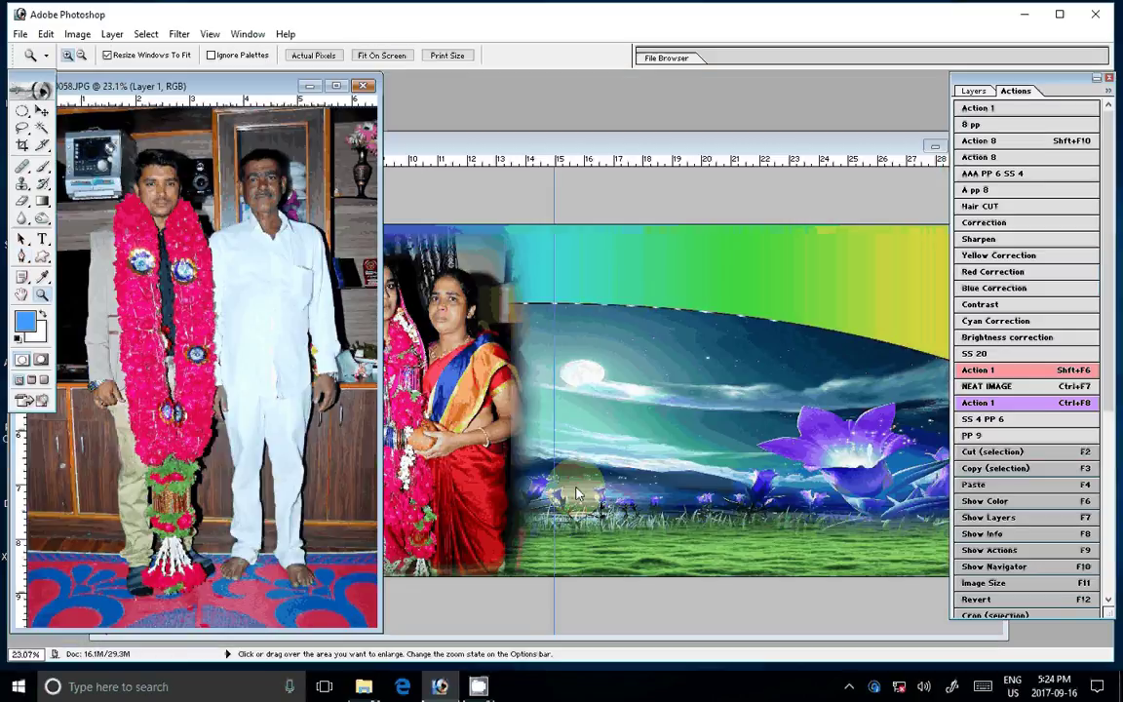
key("v")
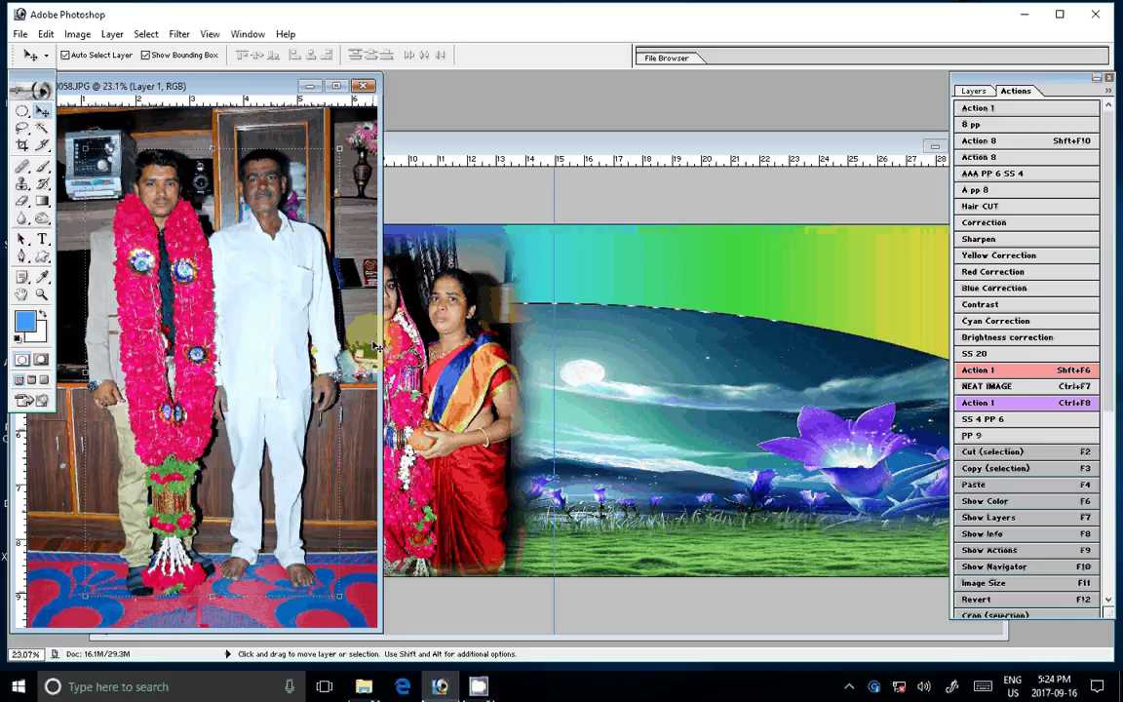
Drag the selected men into 62.psd, scale them to 131.3%, and nudge them into place.
left_click(198, 329)
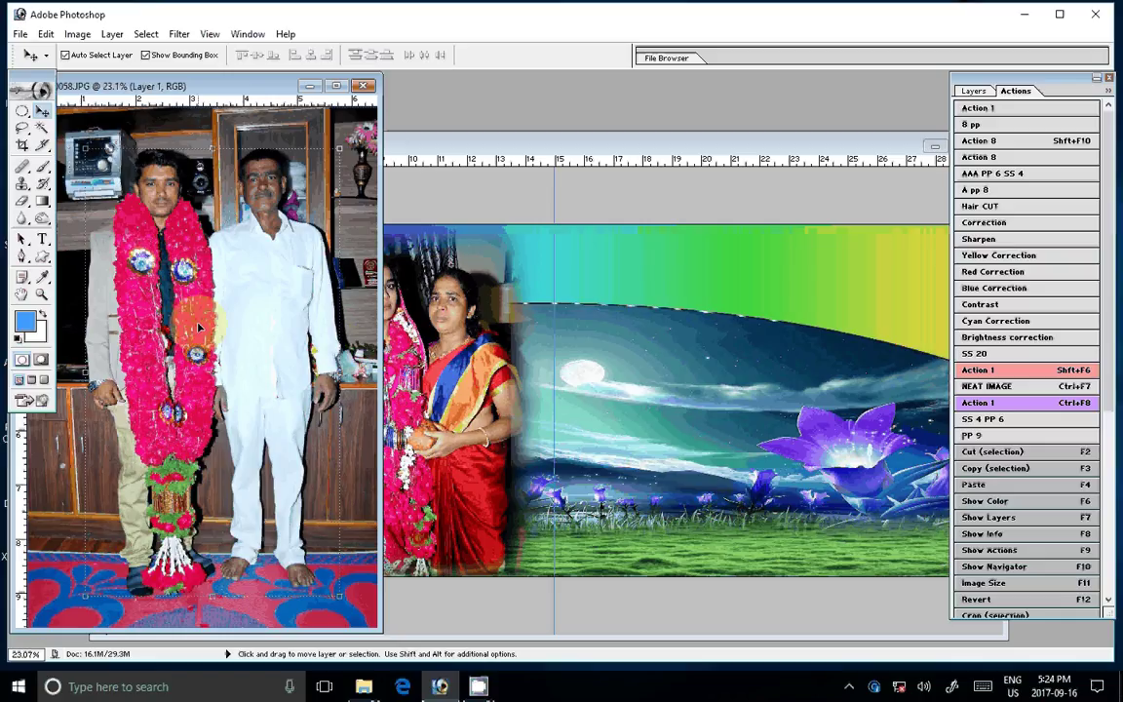
left_click_drag(197, 329, 543, 405)
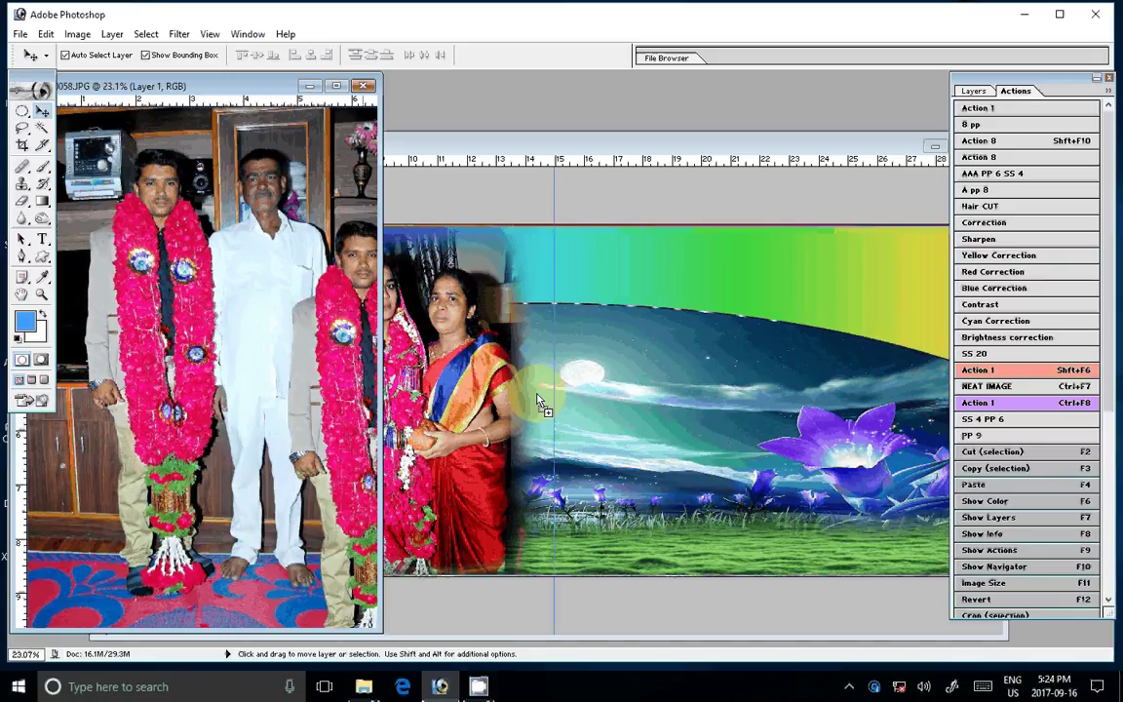
left_click_drag(543, 405, 683, 409)
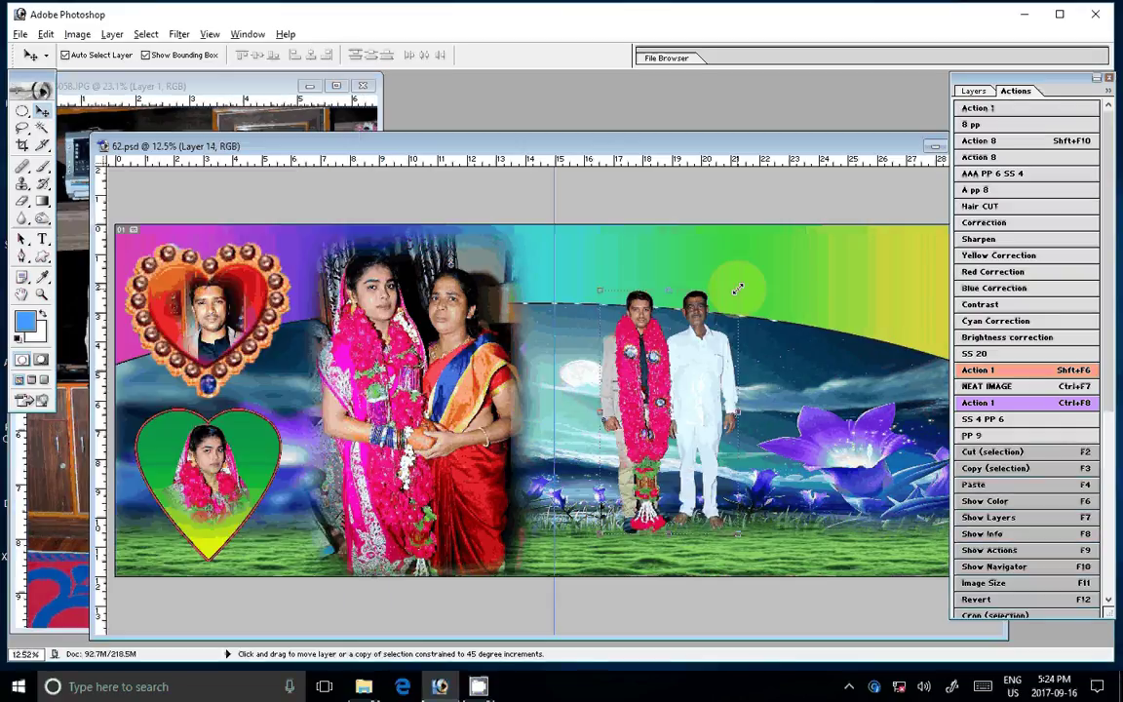
left_click_drag(738, 288, 800, 248)
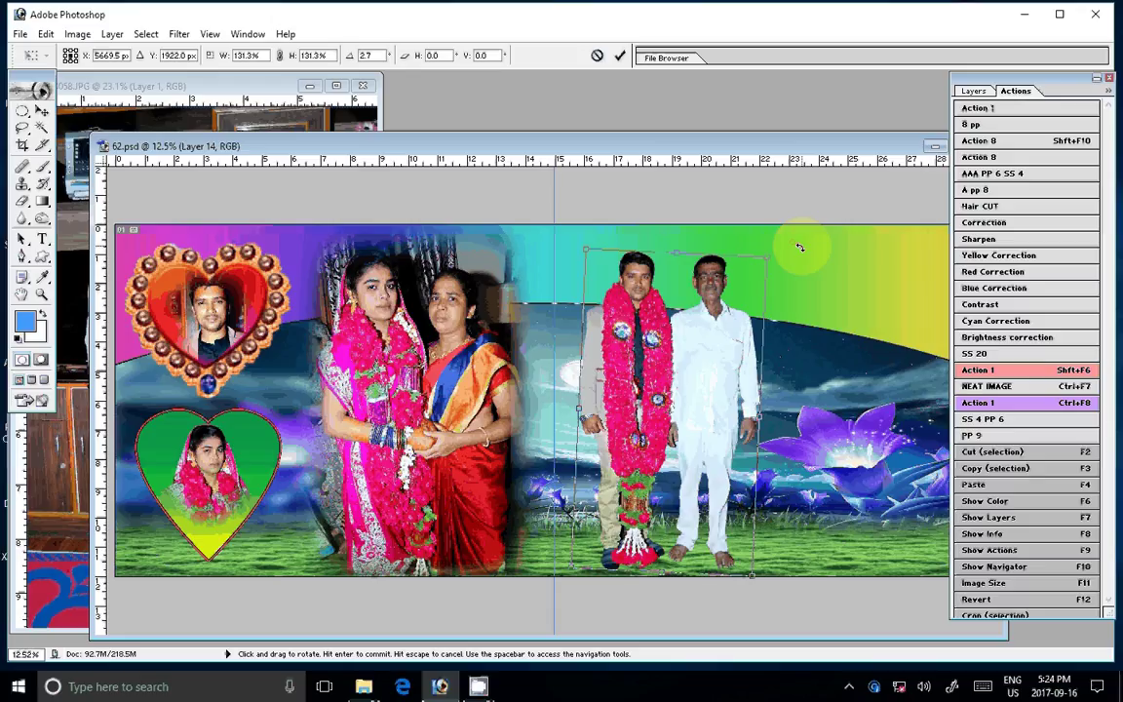
double_click(678, 395)
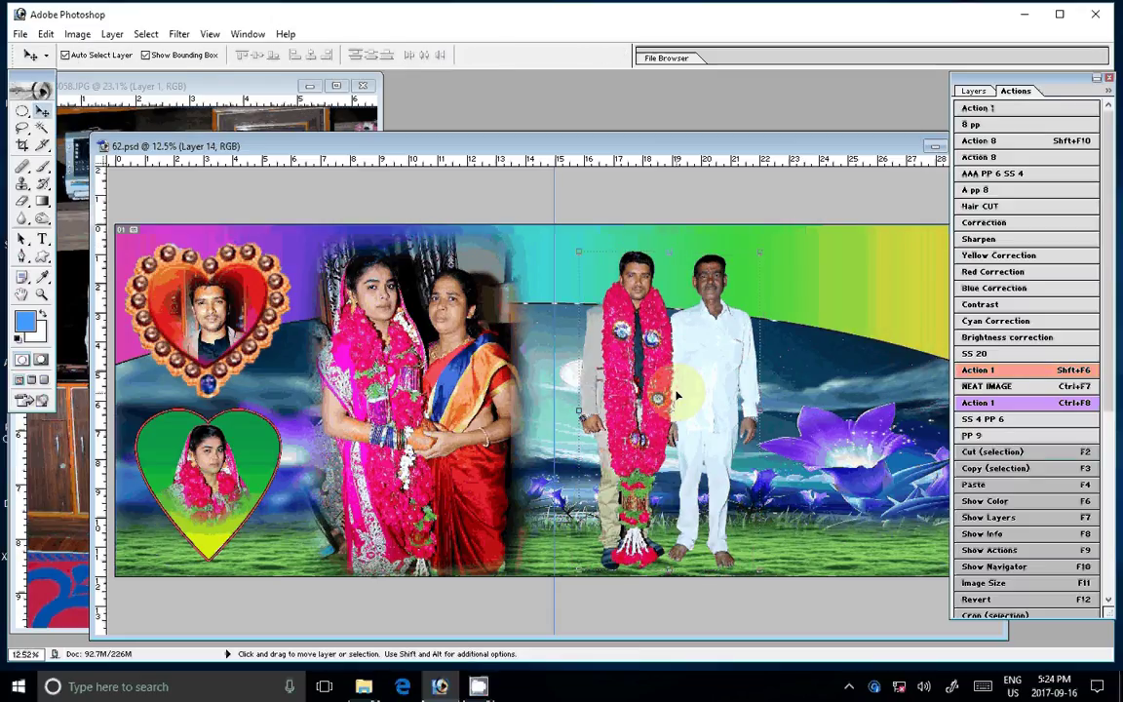
left_click_drag(678, 395, 671, 390)
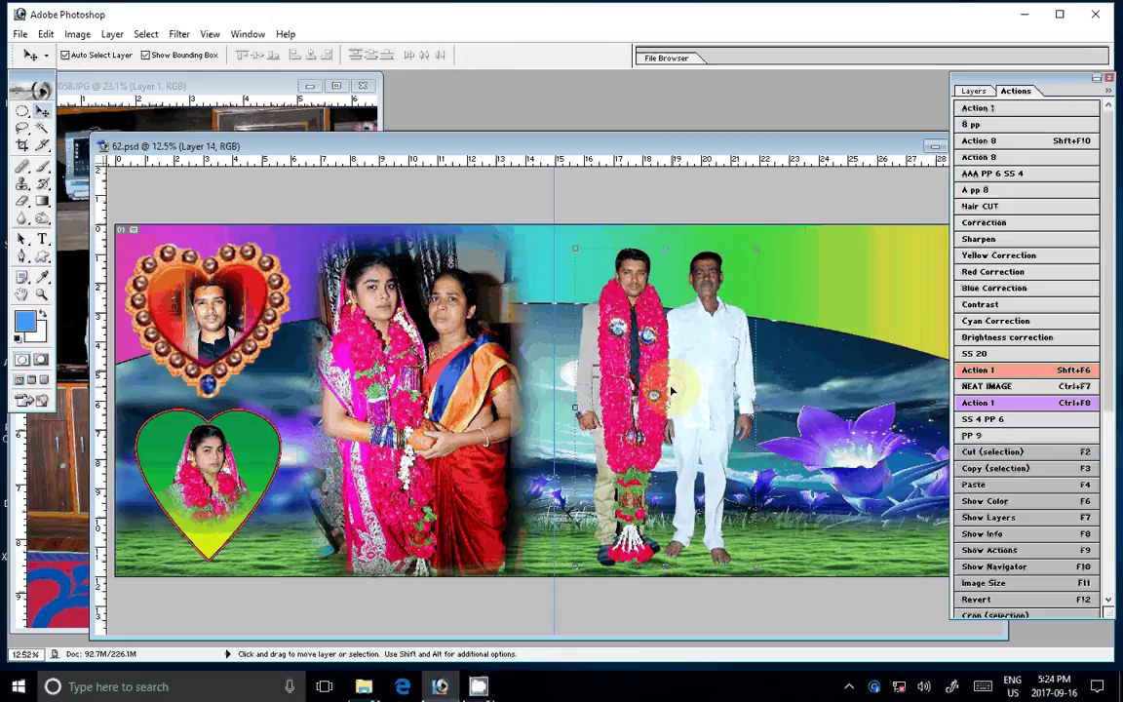
left_click(635, 367)
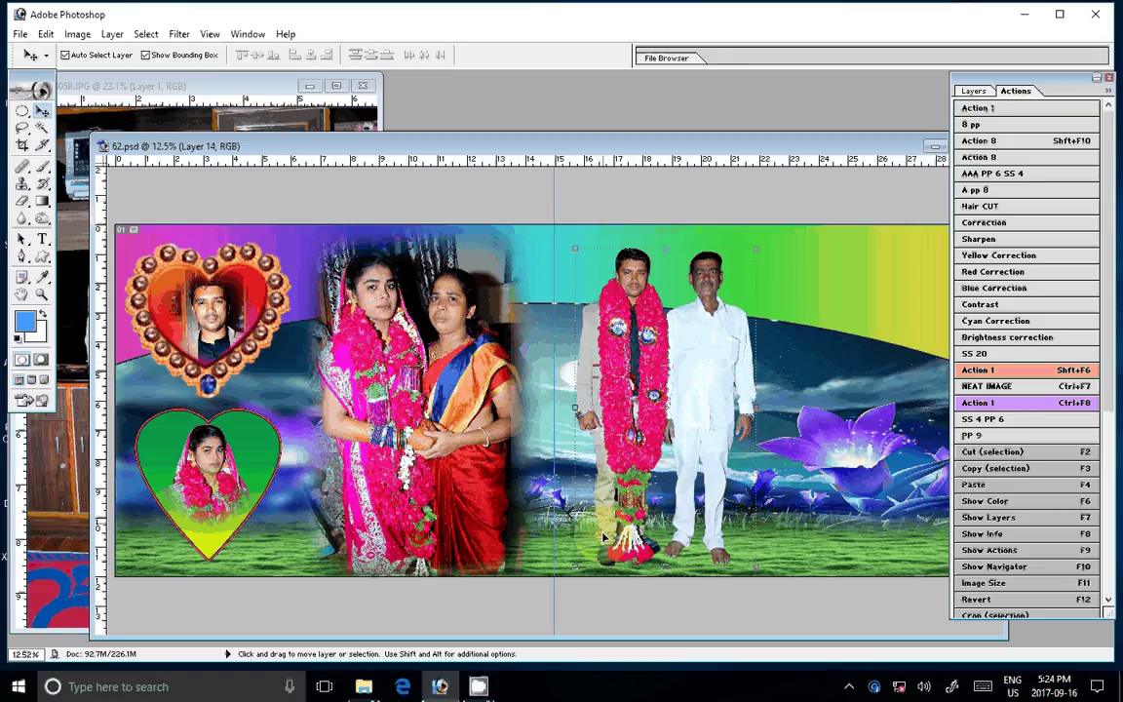
Zoom in on the garland and trace a three-point path beside it; the selection finds no pixels.
key("z")
left_click_drag(546, 434, 710, 576)
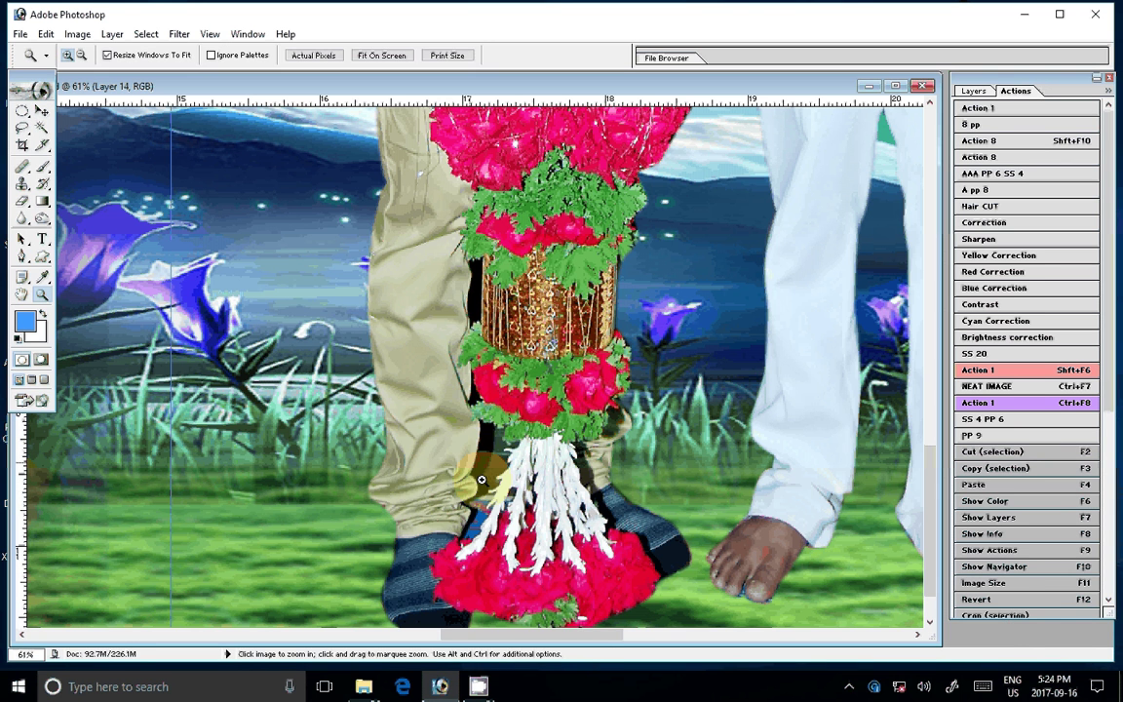
key("p")
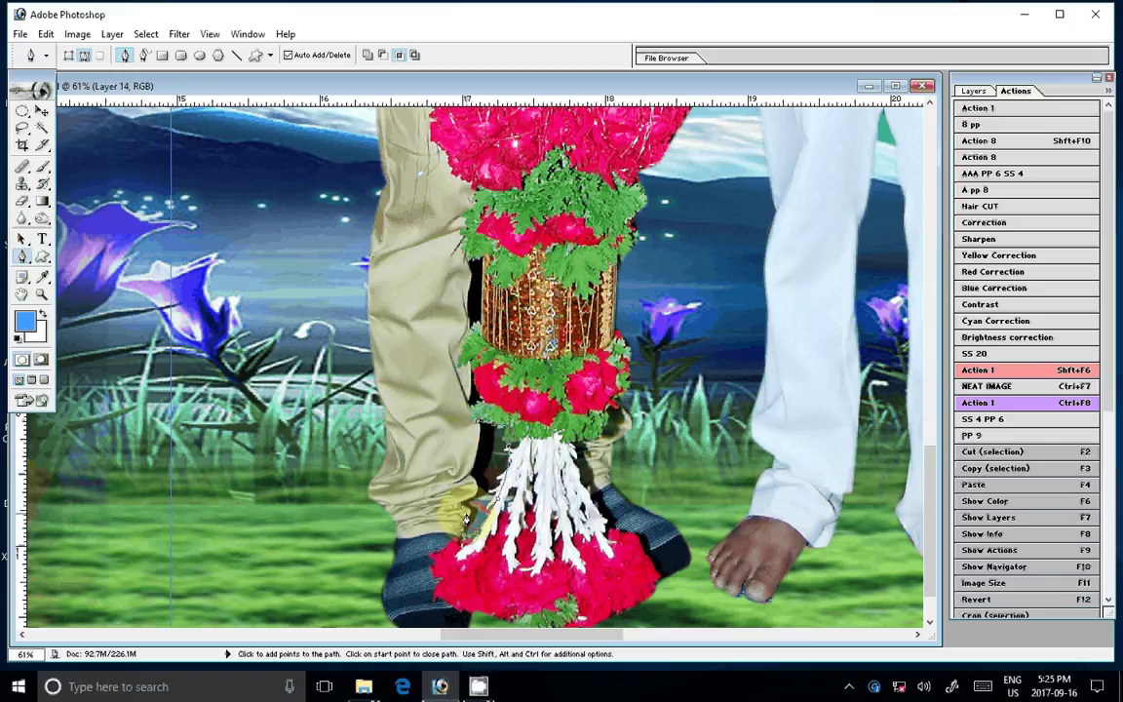
left_click(480, 408)
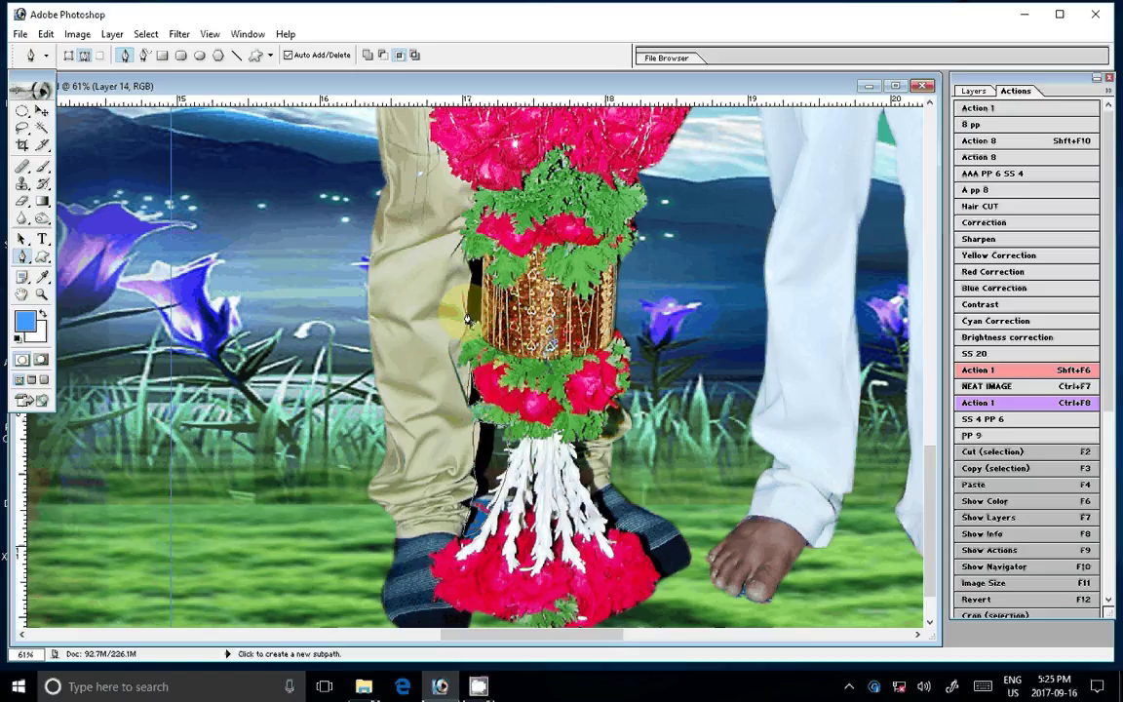
left_click(467, 320)
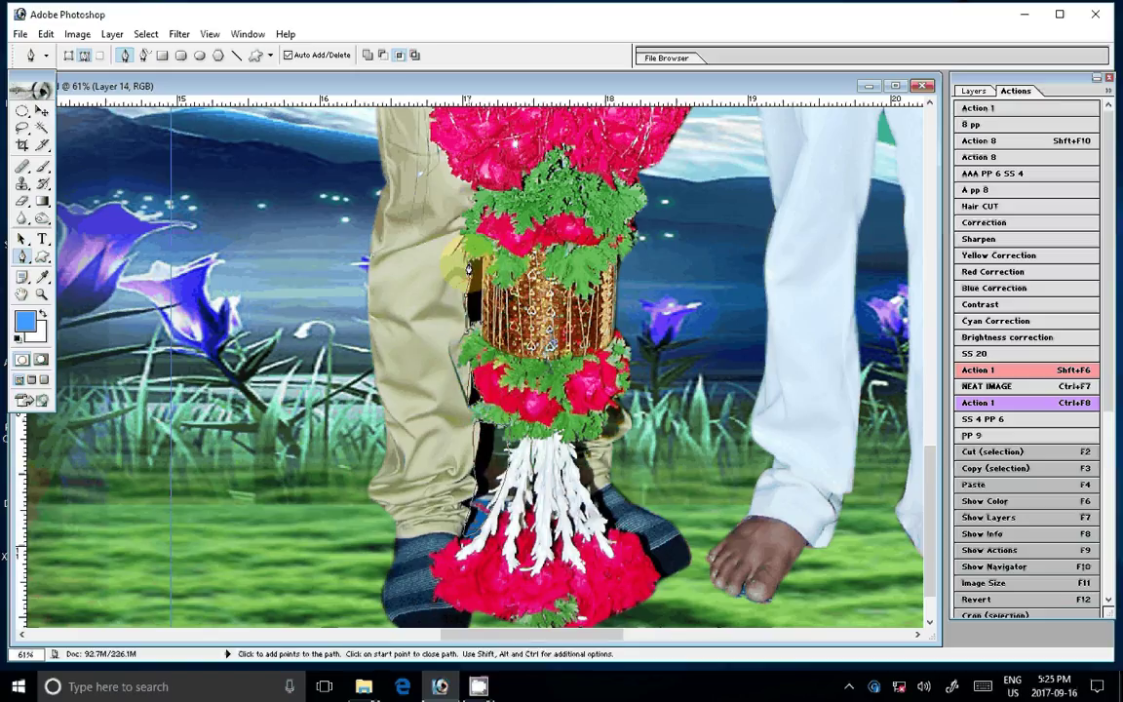
left_click(468, 268)
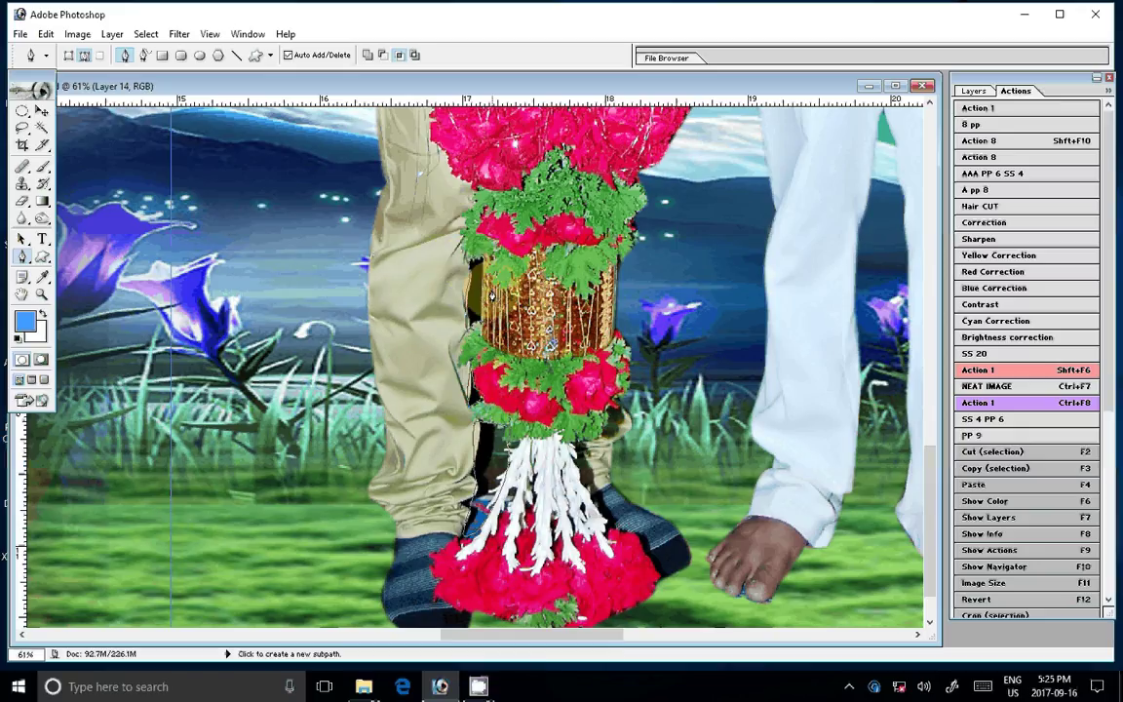
left_click(633, 277)
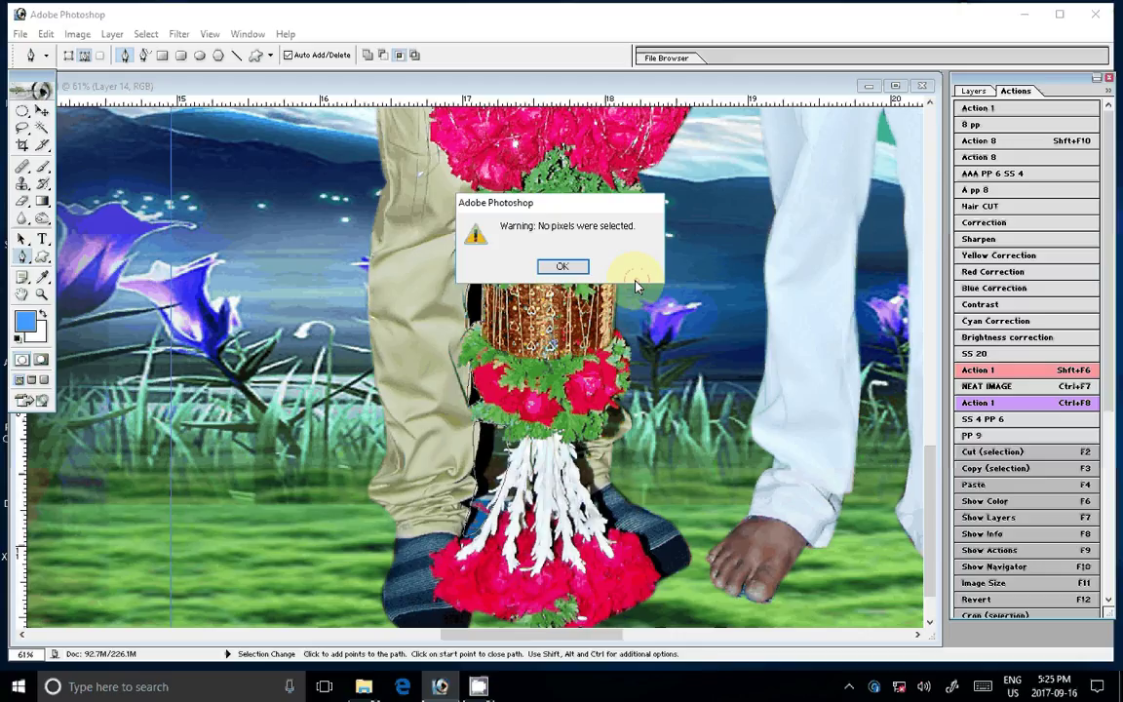
key("Return")
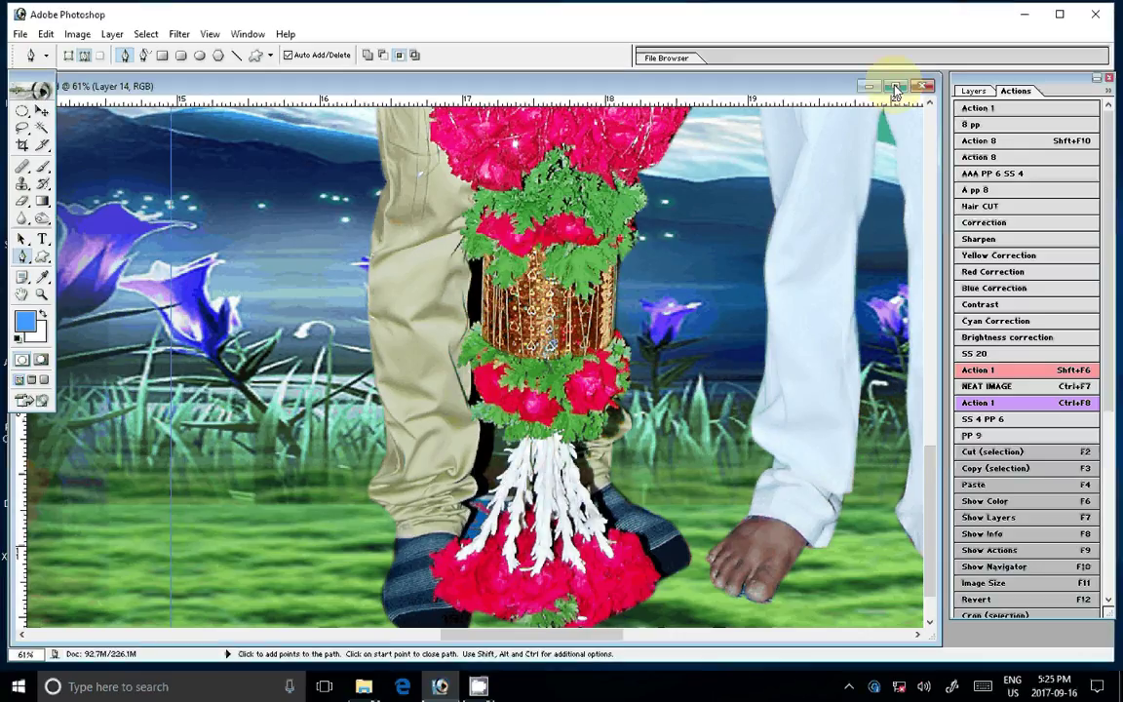
Show the Layers palette, retry Make Selection on the garland path, and adjust an anchor.
key("F7")
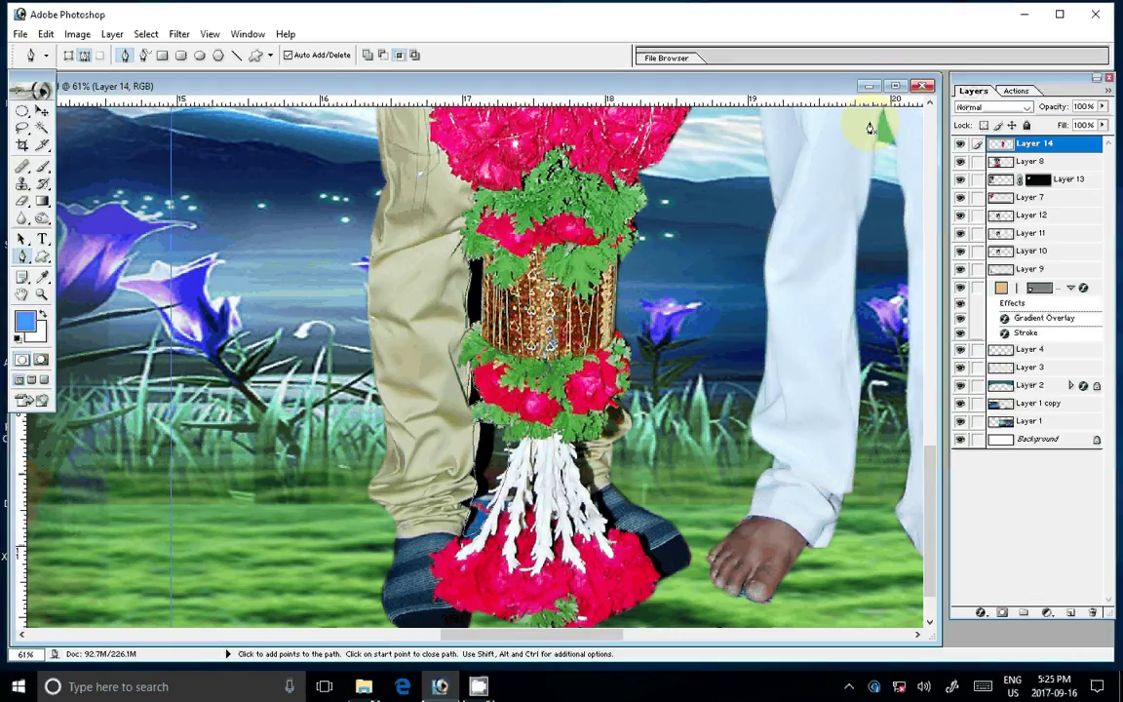
left_click(582, 274)
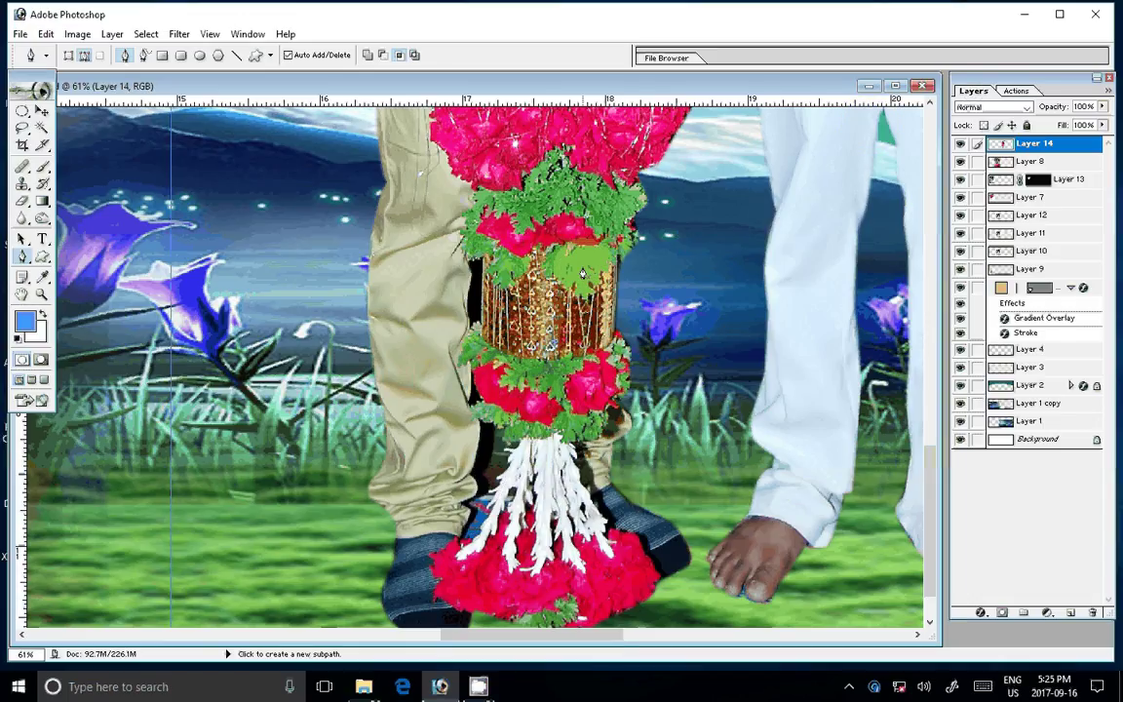
right_click(487, 256)
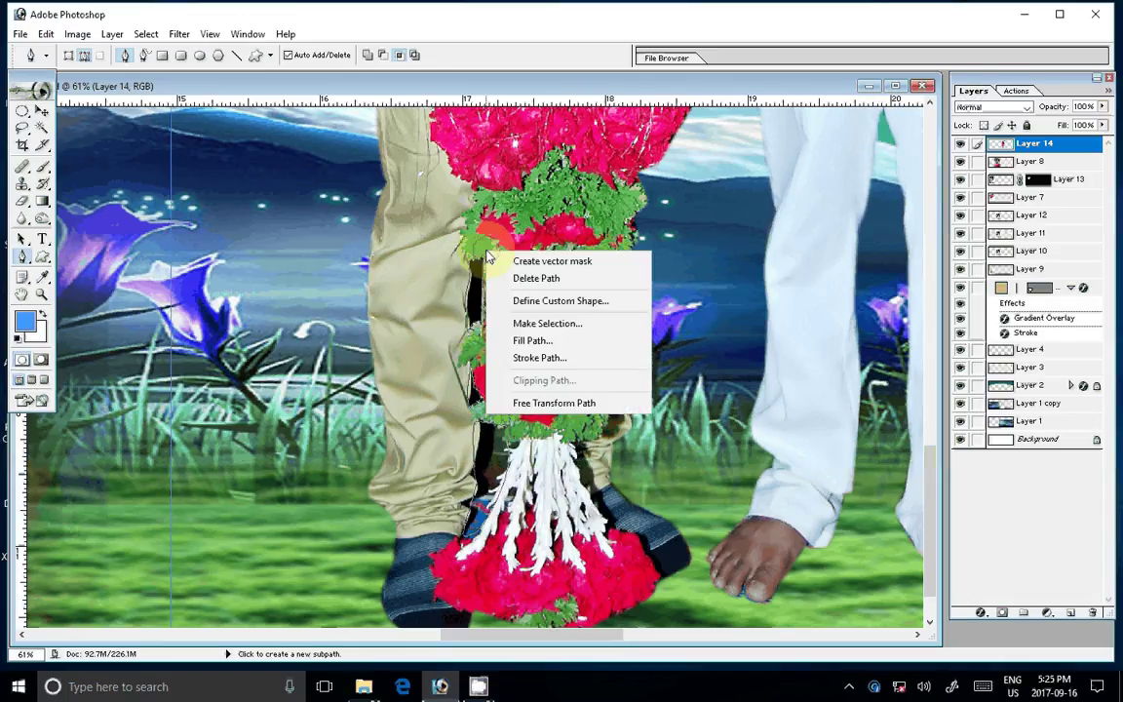
left_click(547, 323)
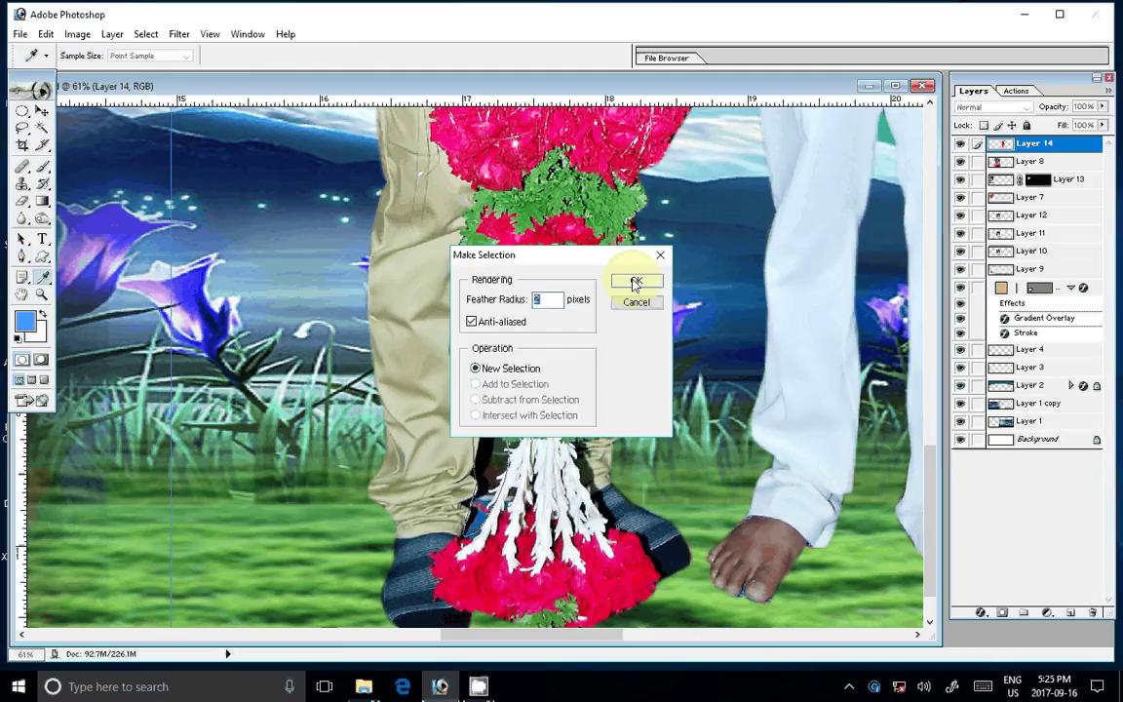
left_click(635, 284)
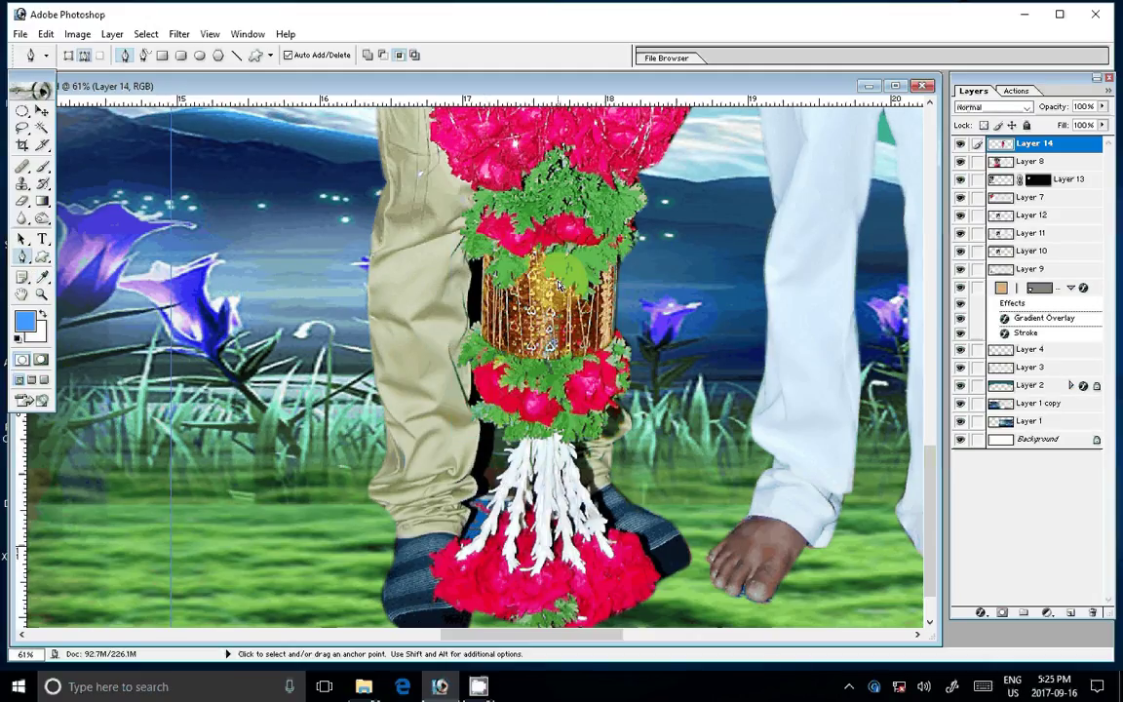
left_click(402, 274)
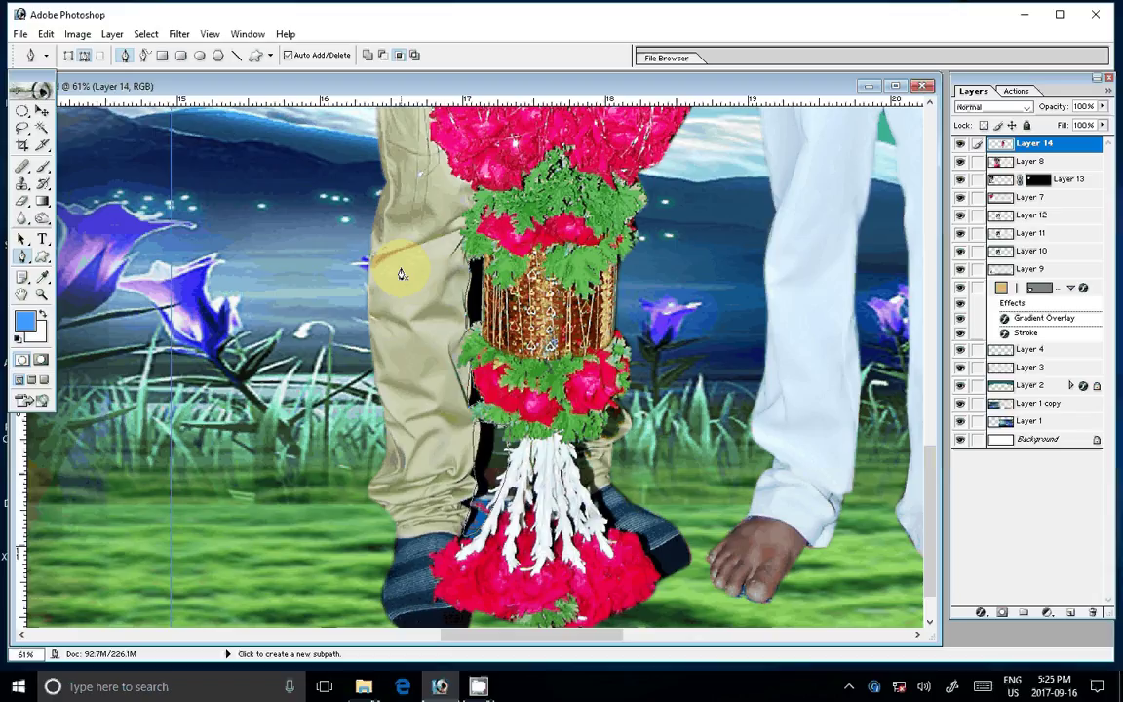
left_click_drag(402, 274, 432, 296)
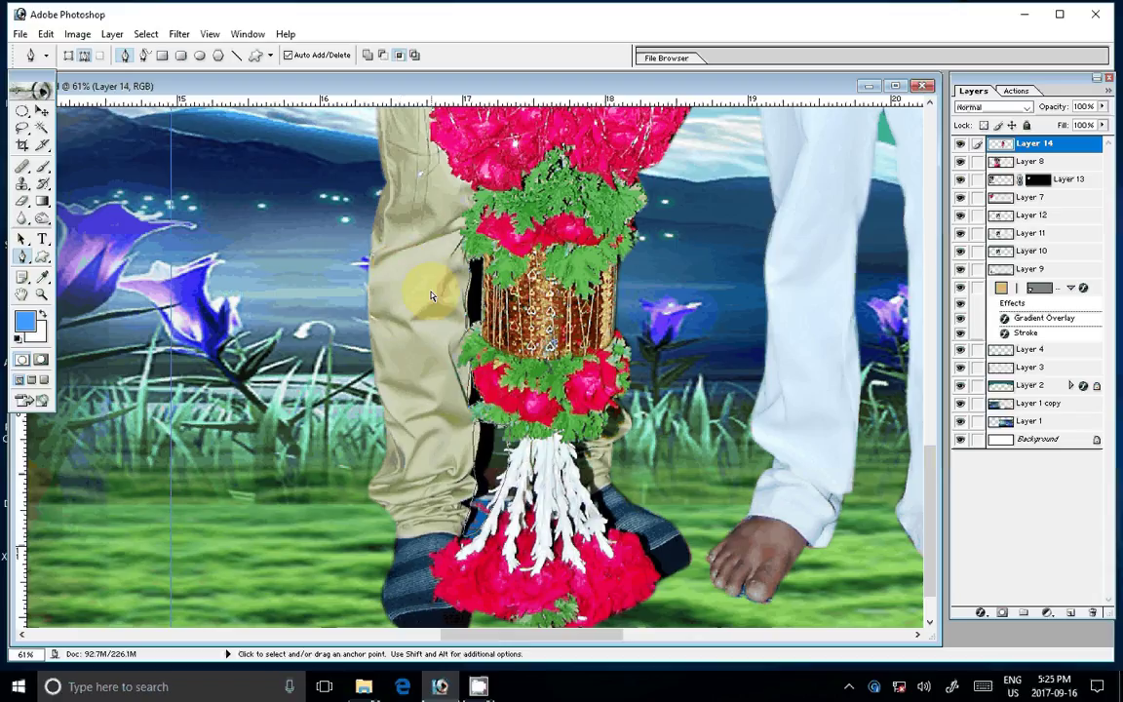
Trace a new four-point path along the garland's left side and try making a selection.
left_click(571, 271)
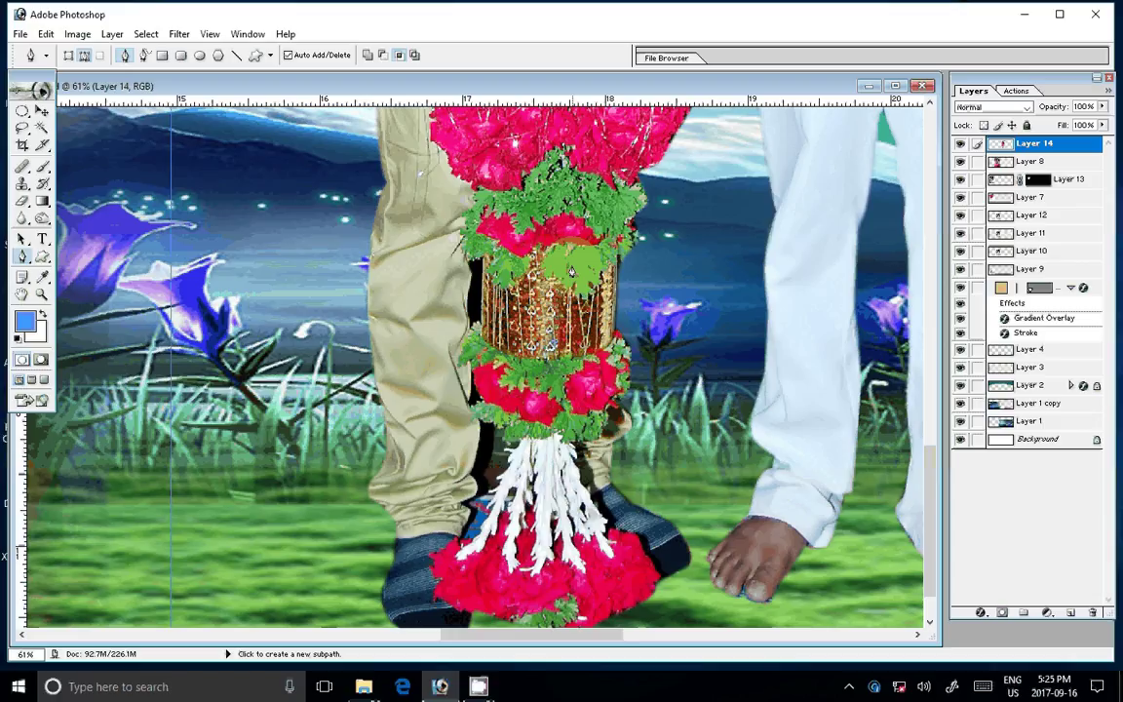
left_click(499, 485)
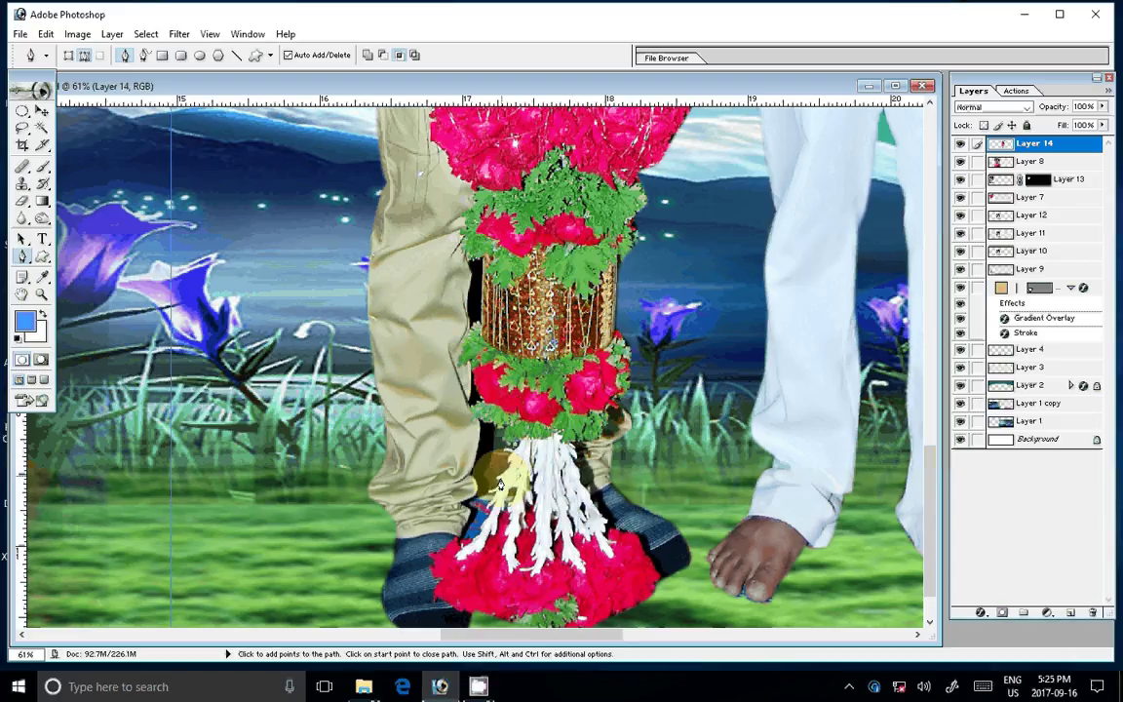
left_click(514, 449)
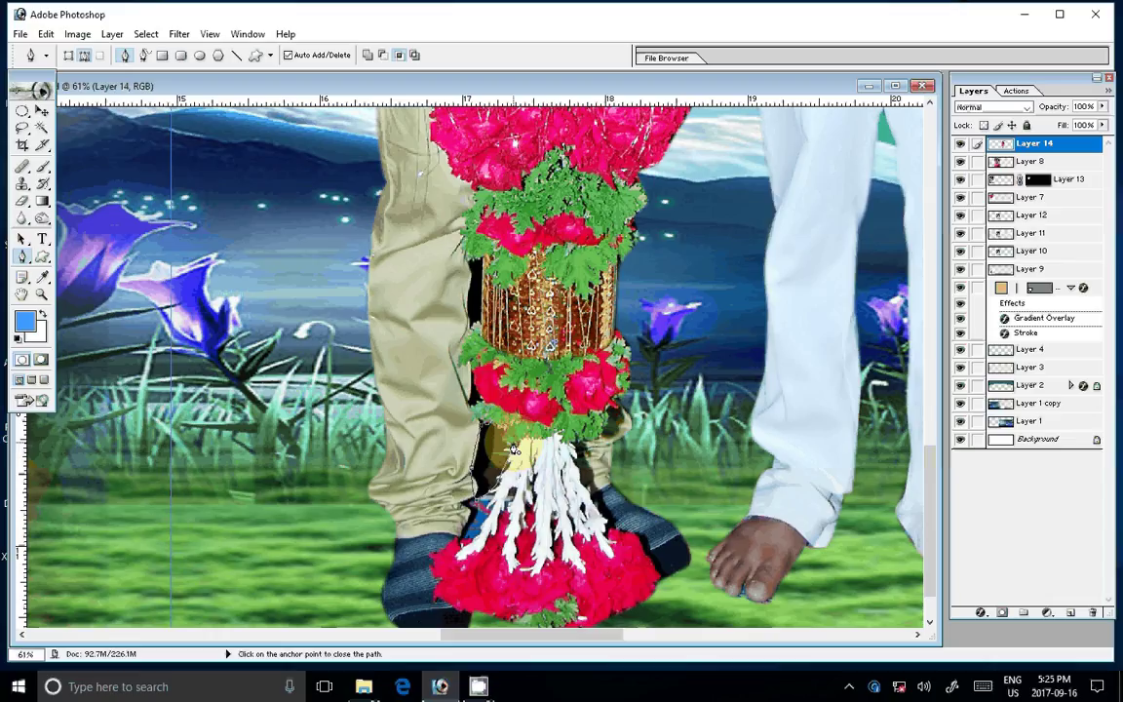
left_click(468, 259)
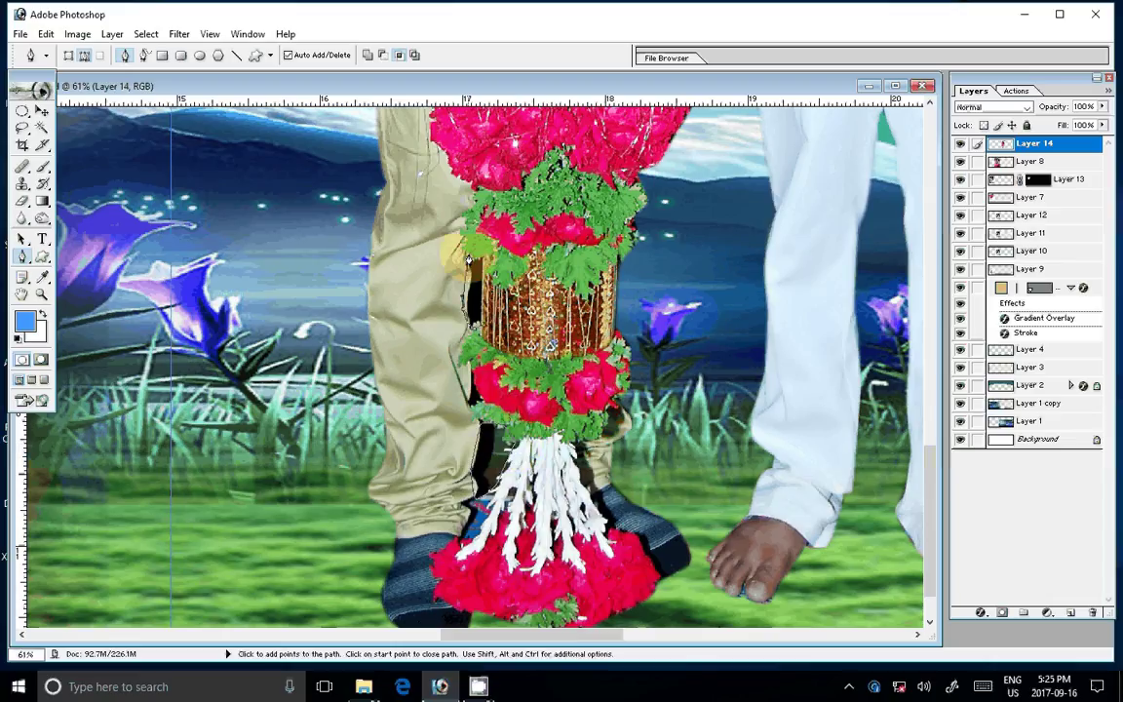
right_click(471, 270)
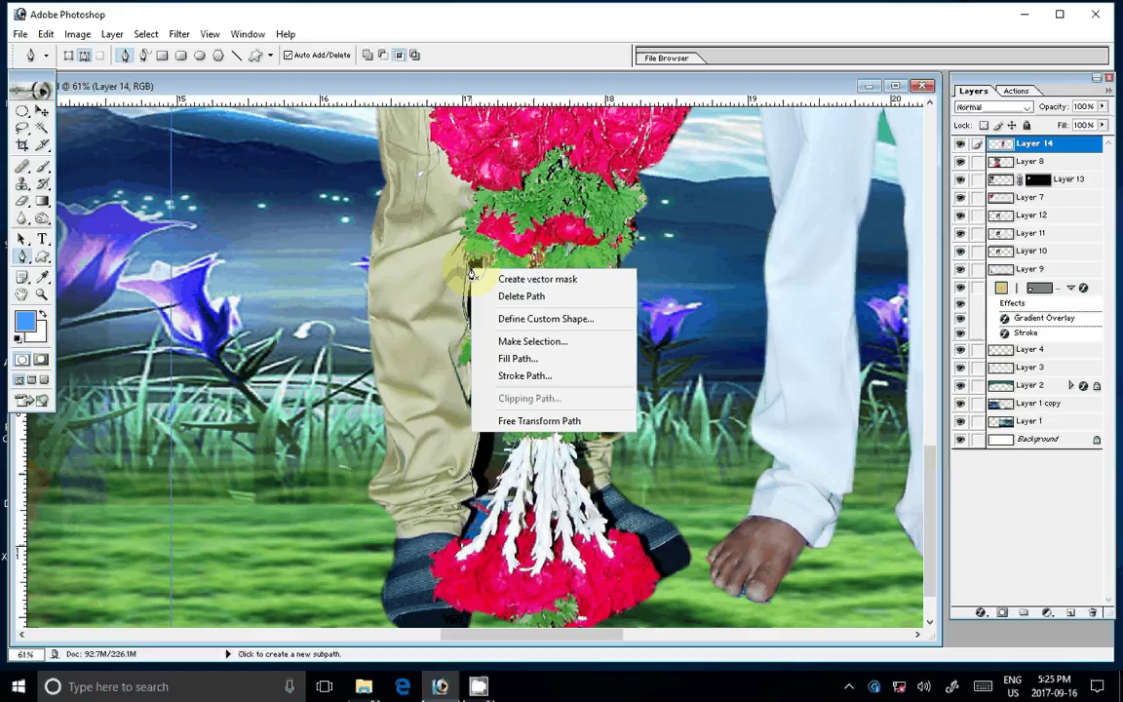
left_click(614, 280)
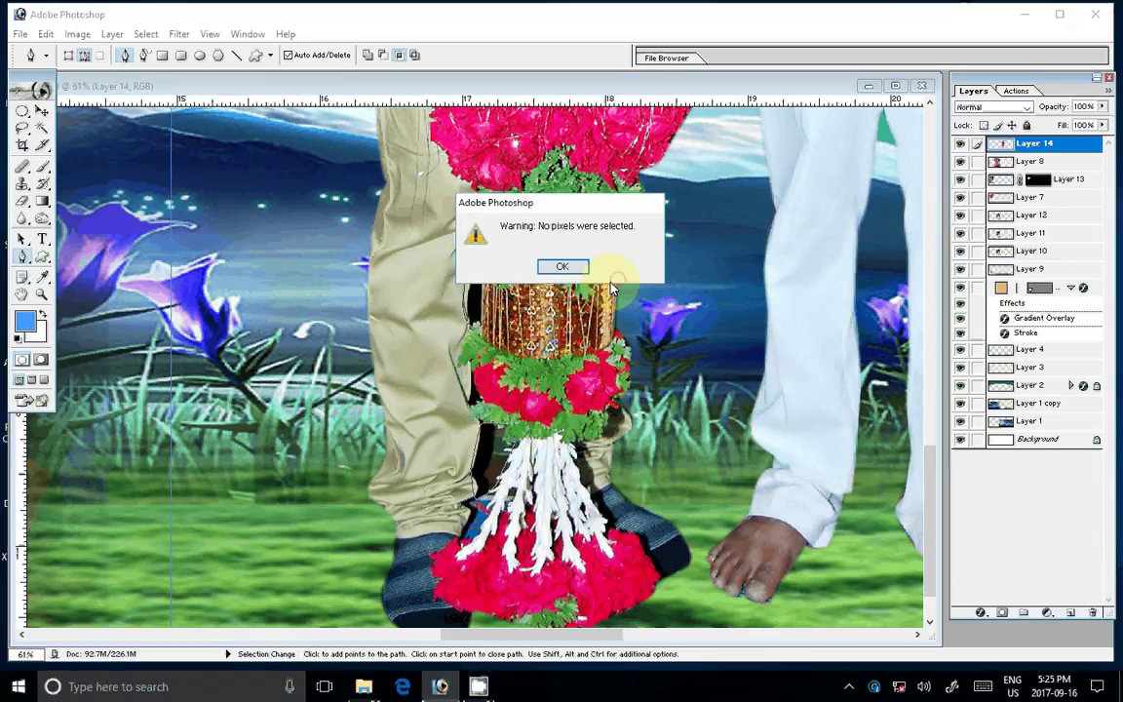
left_click(563, 266)
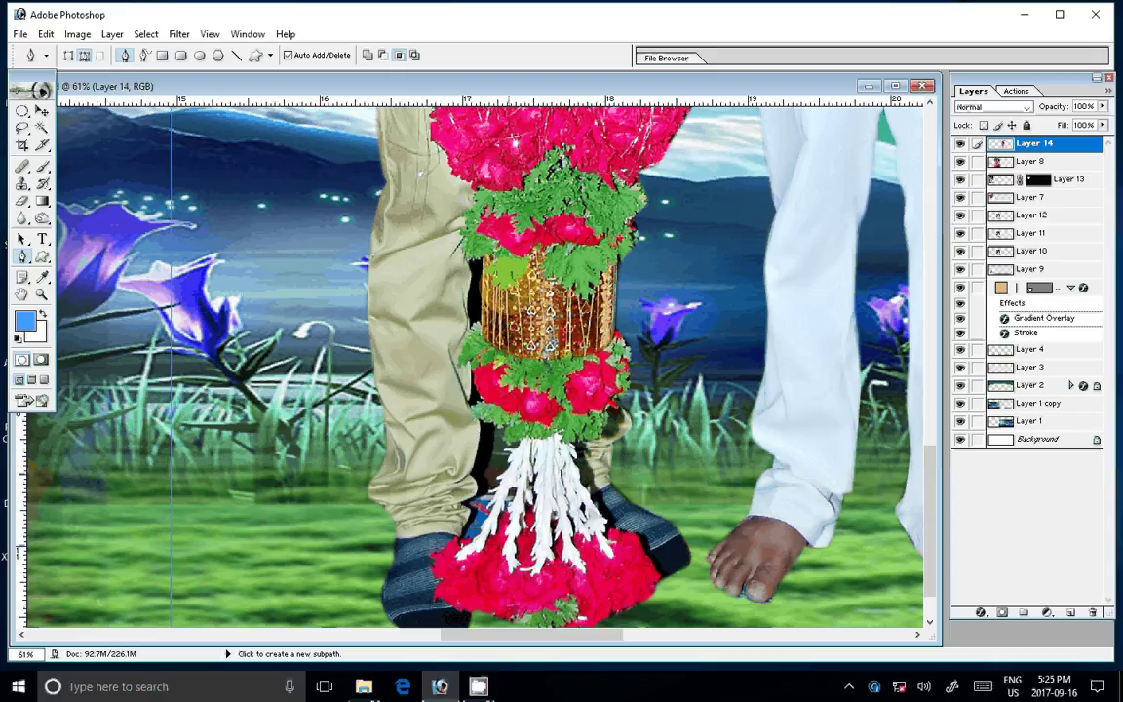
Retry making a selection via Make Selection and Ctrl+Enter, dismissing each no-pixels warning.
right_click(531, 312)
left_click(573, 322)
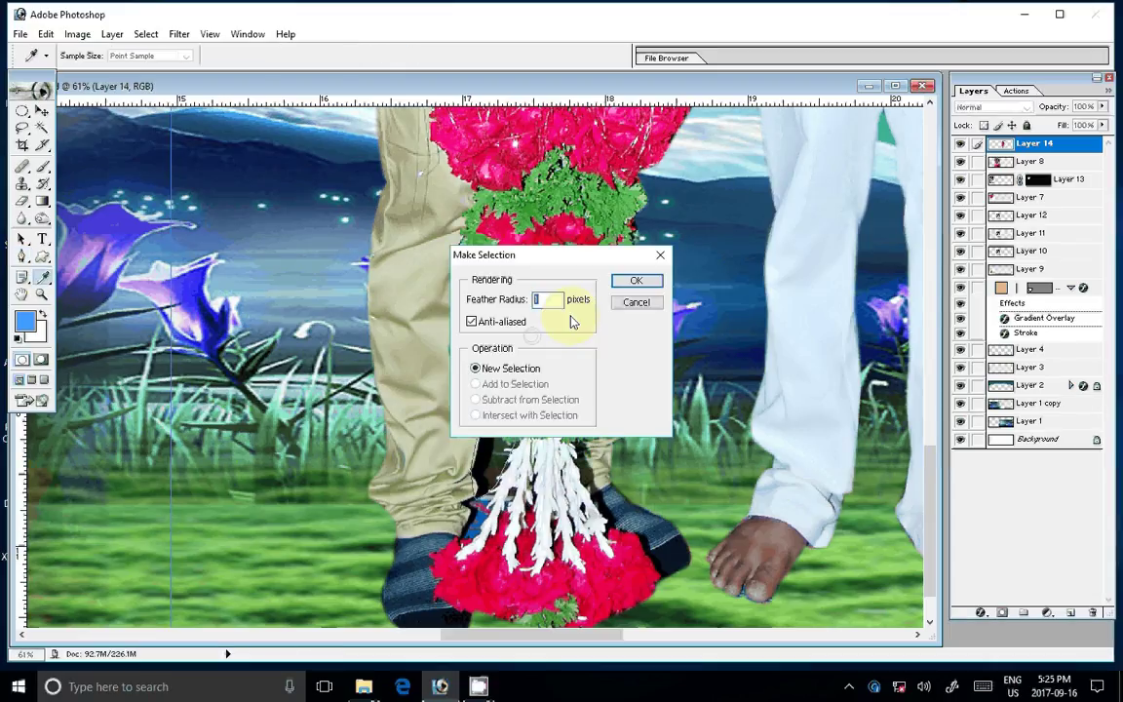
left_click(629, 283)
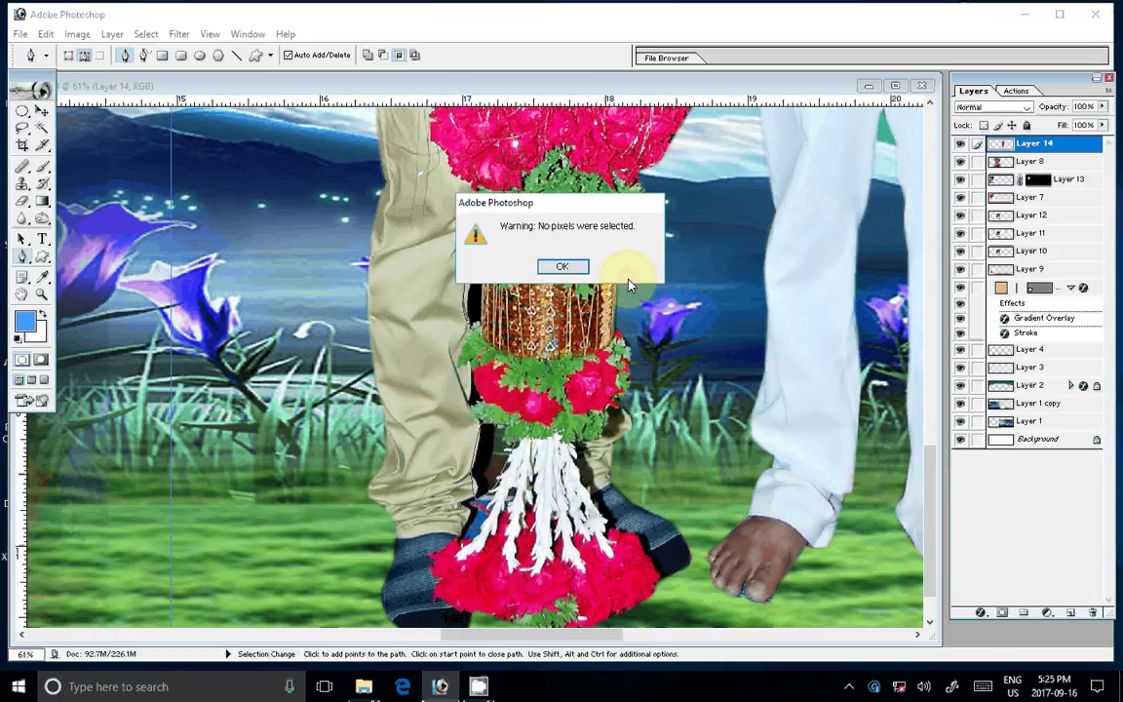
left_click(563, 267)
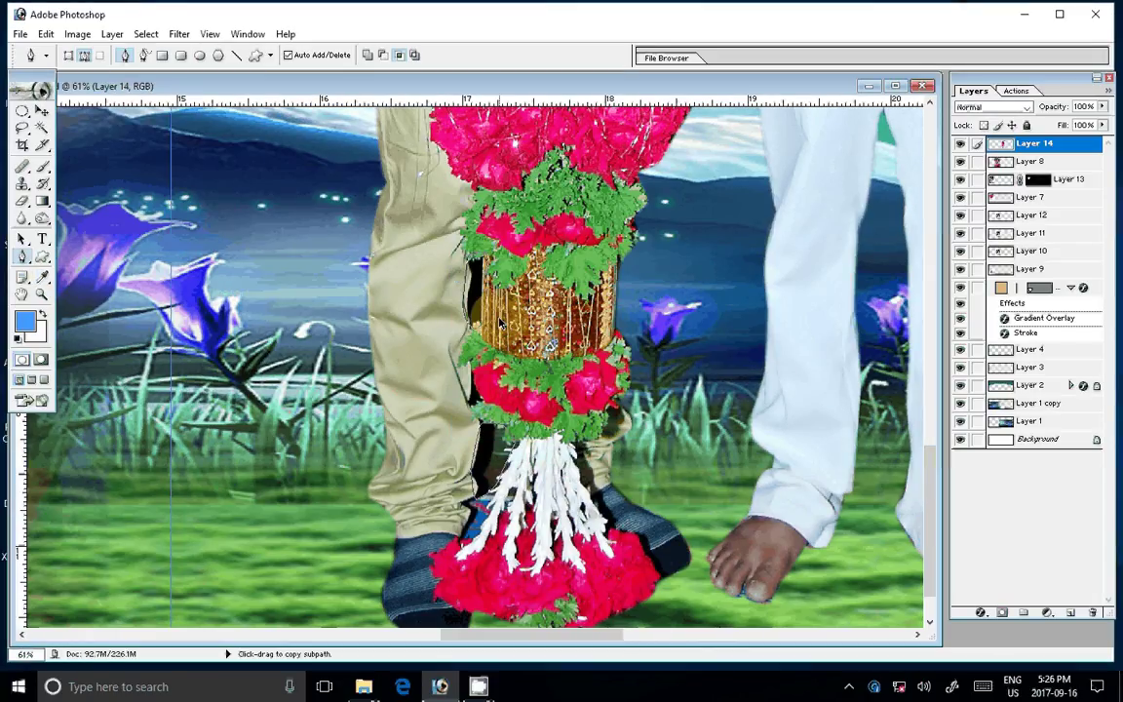
key("ctrl+Return")
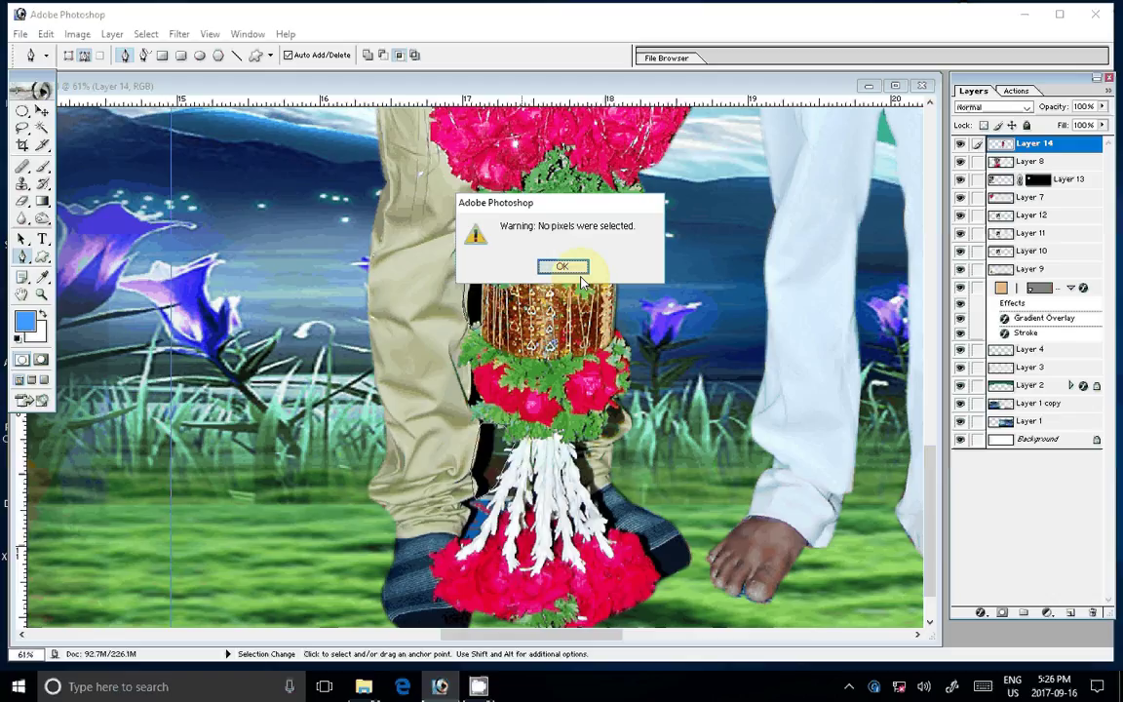
left_click(563, 267)
right_click(539, 277)
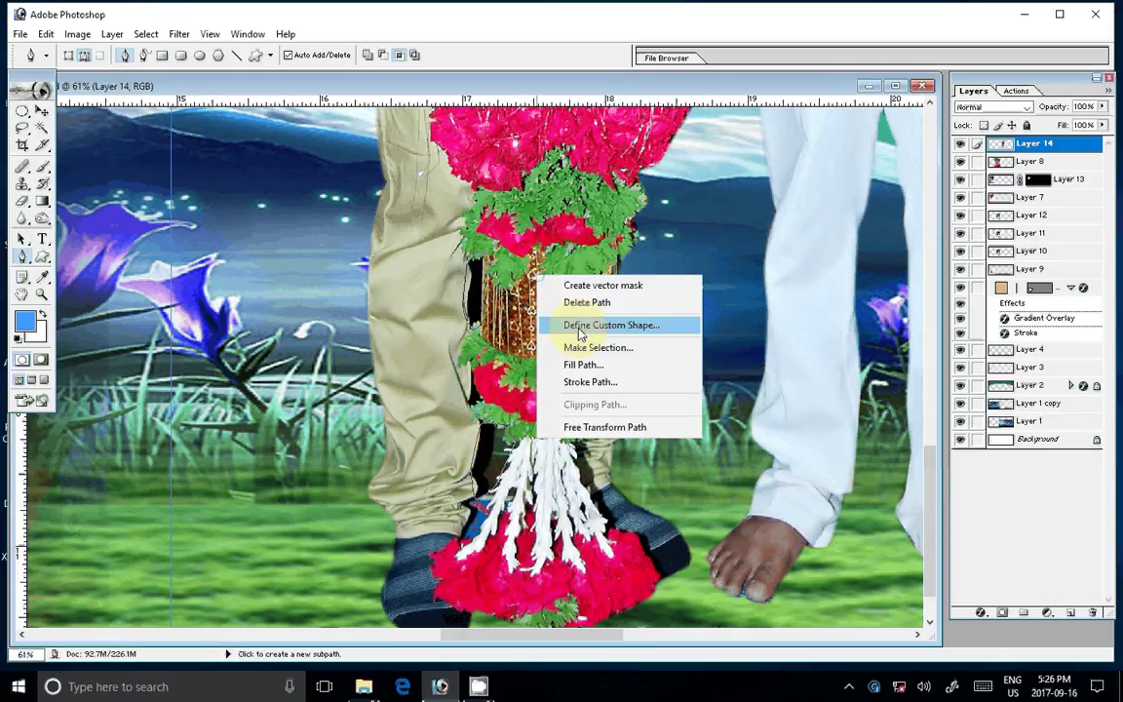
left_click(585, 347)
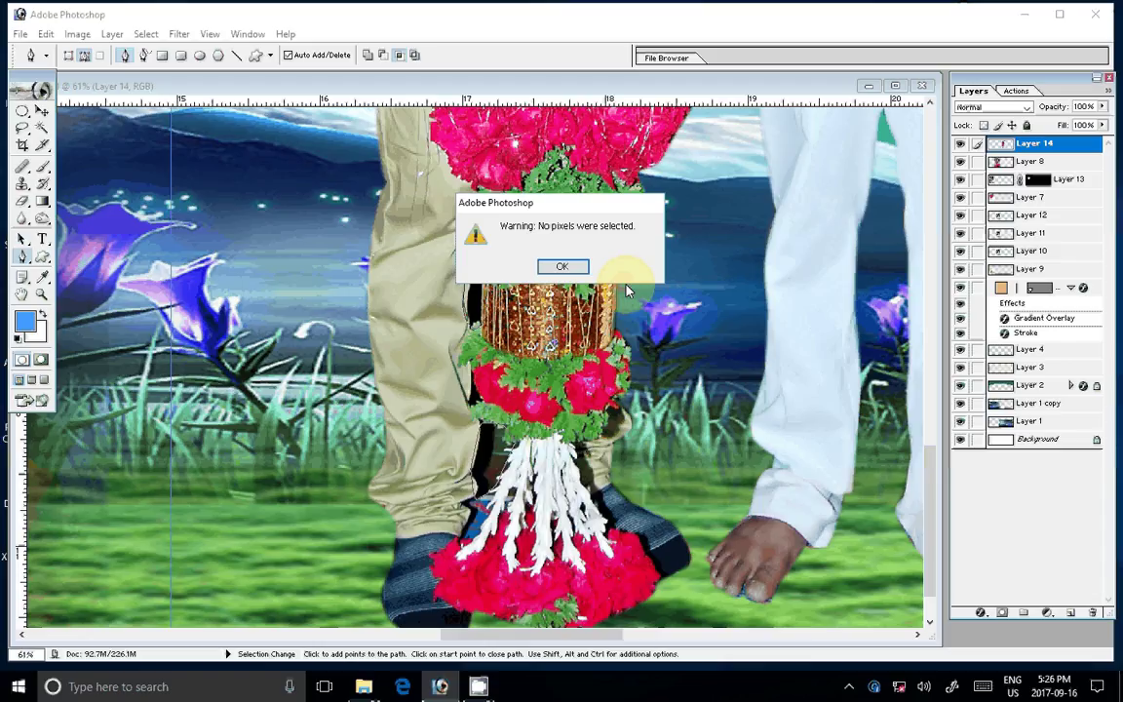
left_click(562, 266)
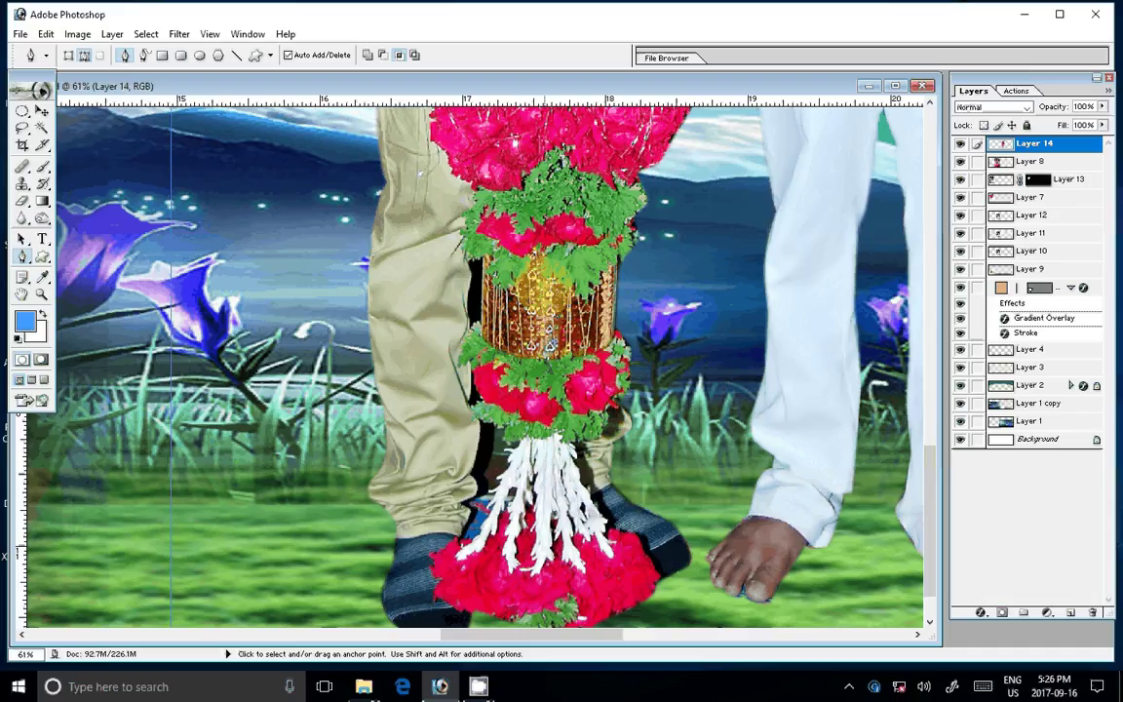
left_click_drag(549, 343, 493, 333)
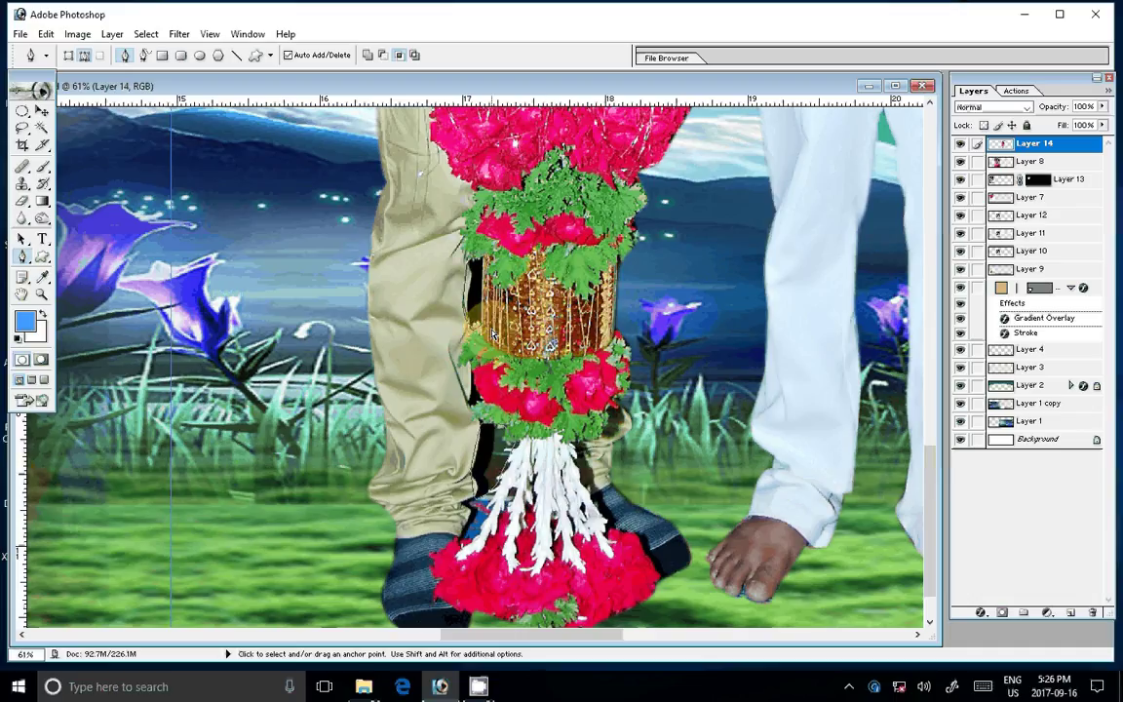
key("ctrl+Return")
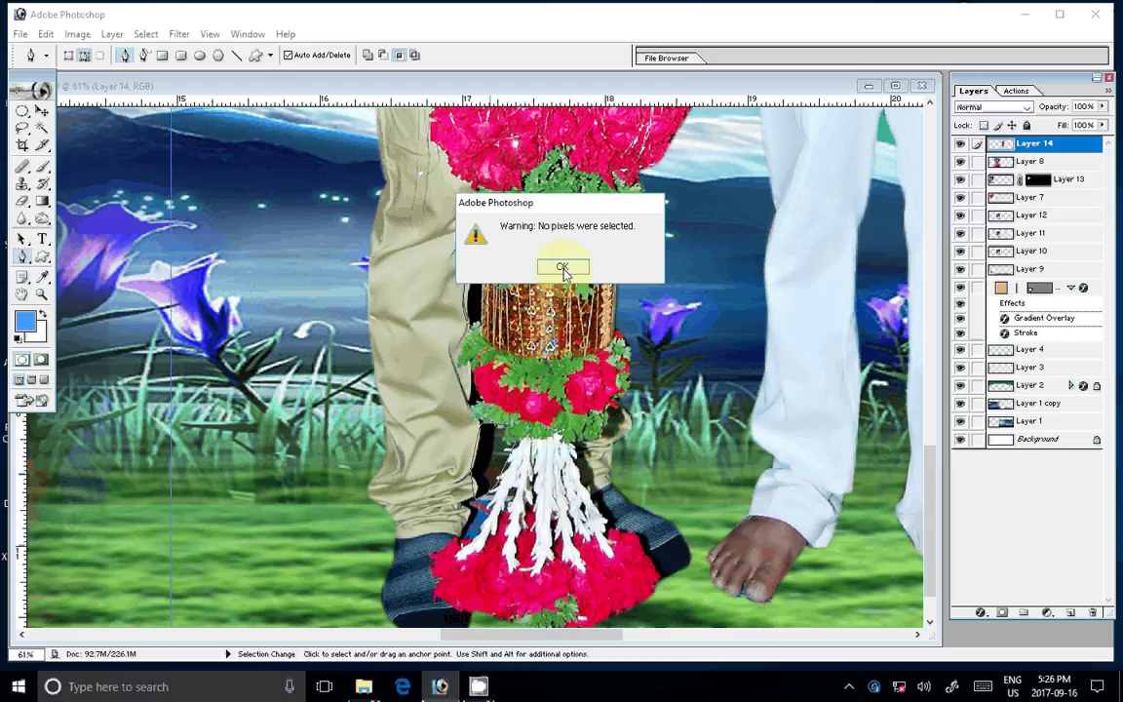
Draw a closed path right of the garland, make a selection from it, then deselect.
left_click(562, 268)
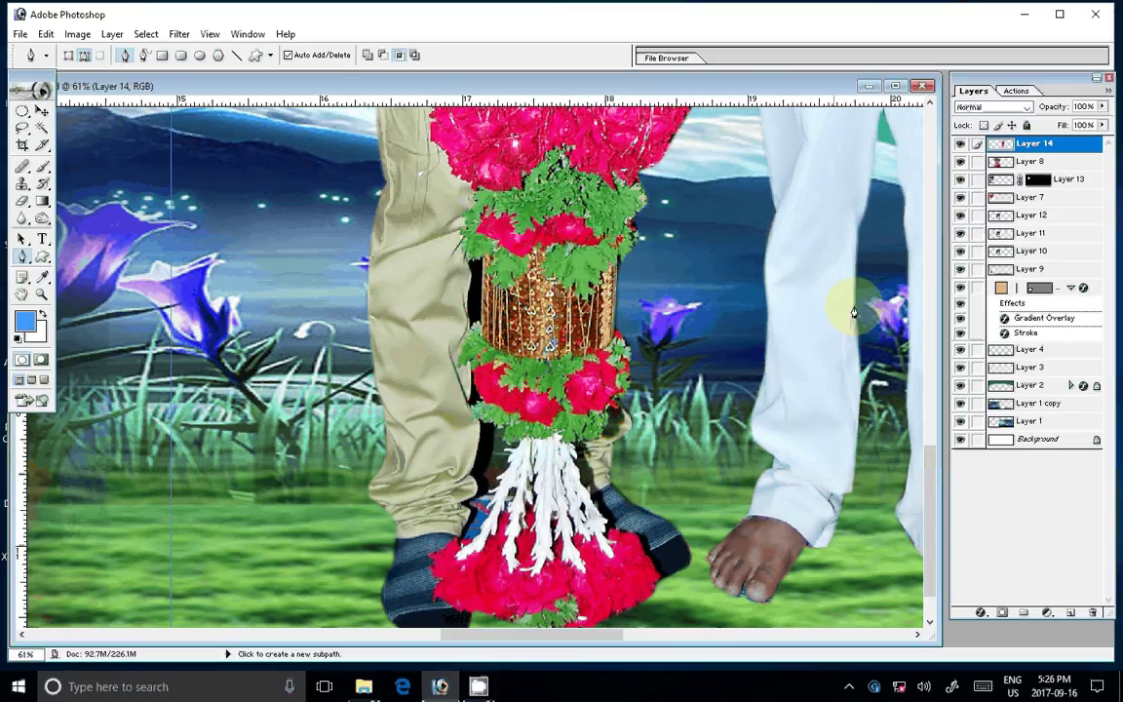
left_click(371, 56)
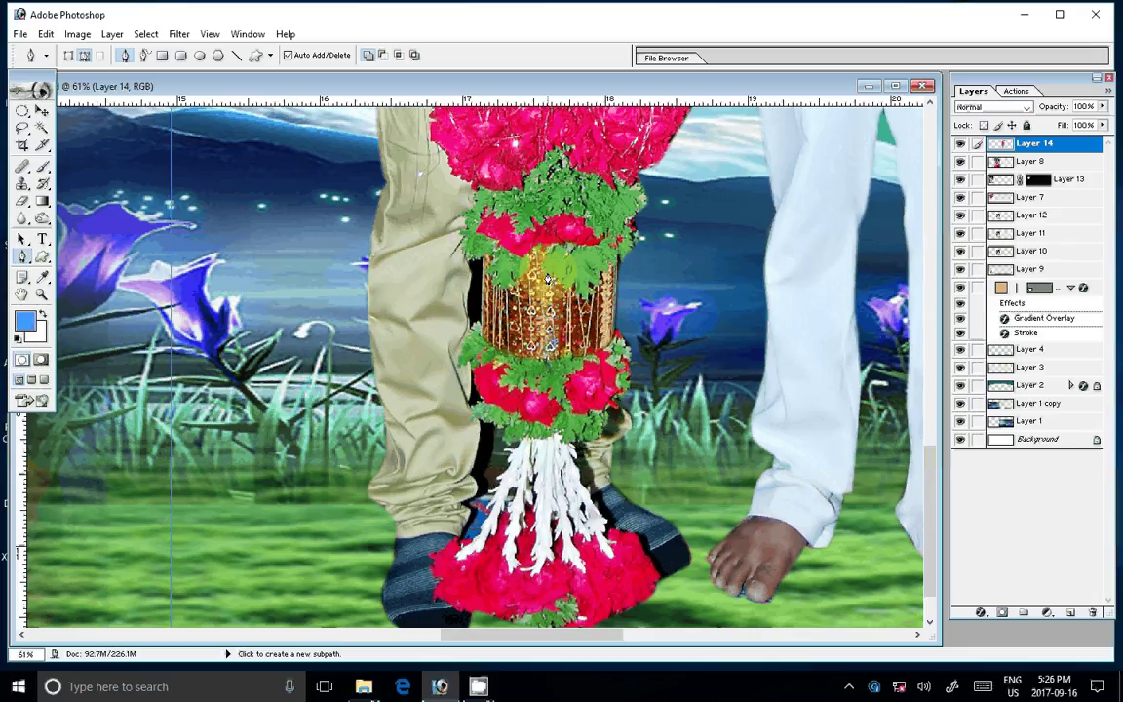
left_click(626, 181)
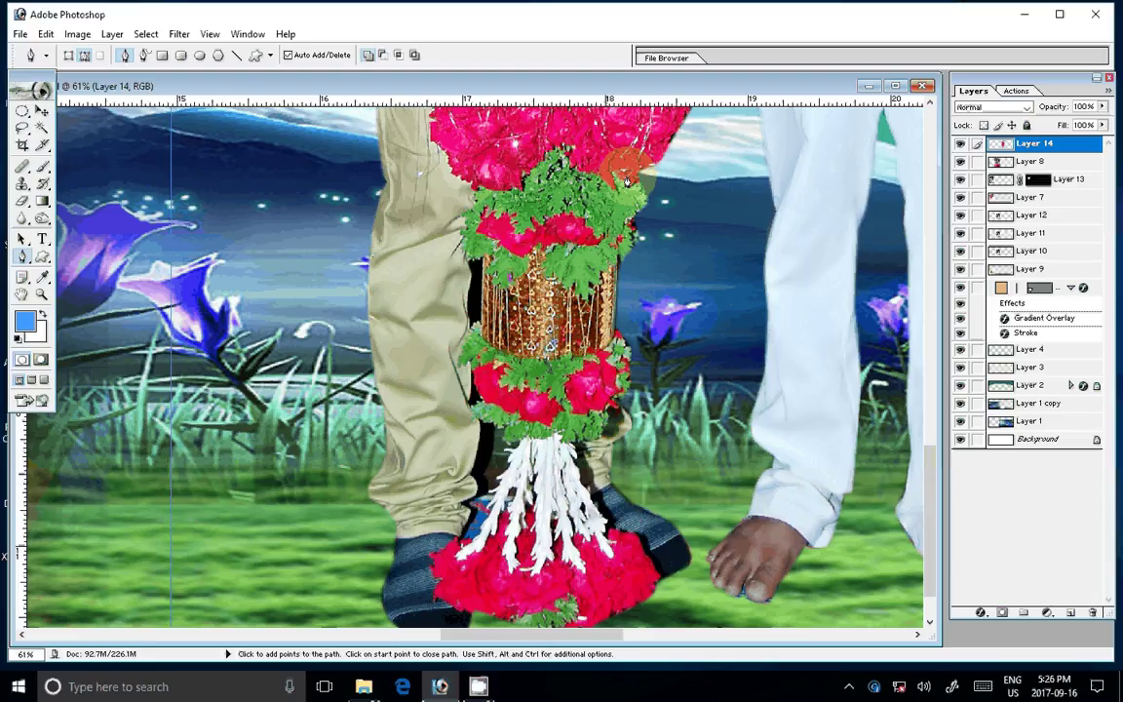
left_click_drag(627, 182, 609, 257)
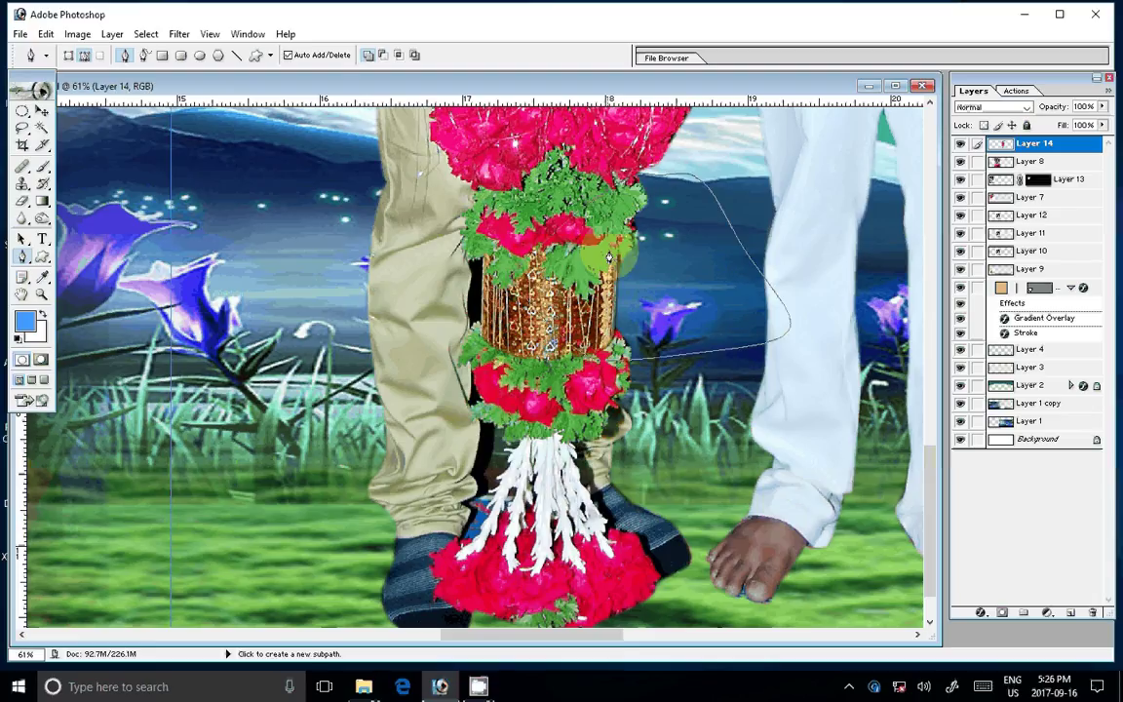
right_click(608, 257)
left_click(604, 281)
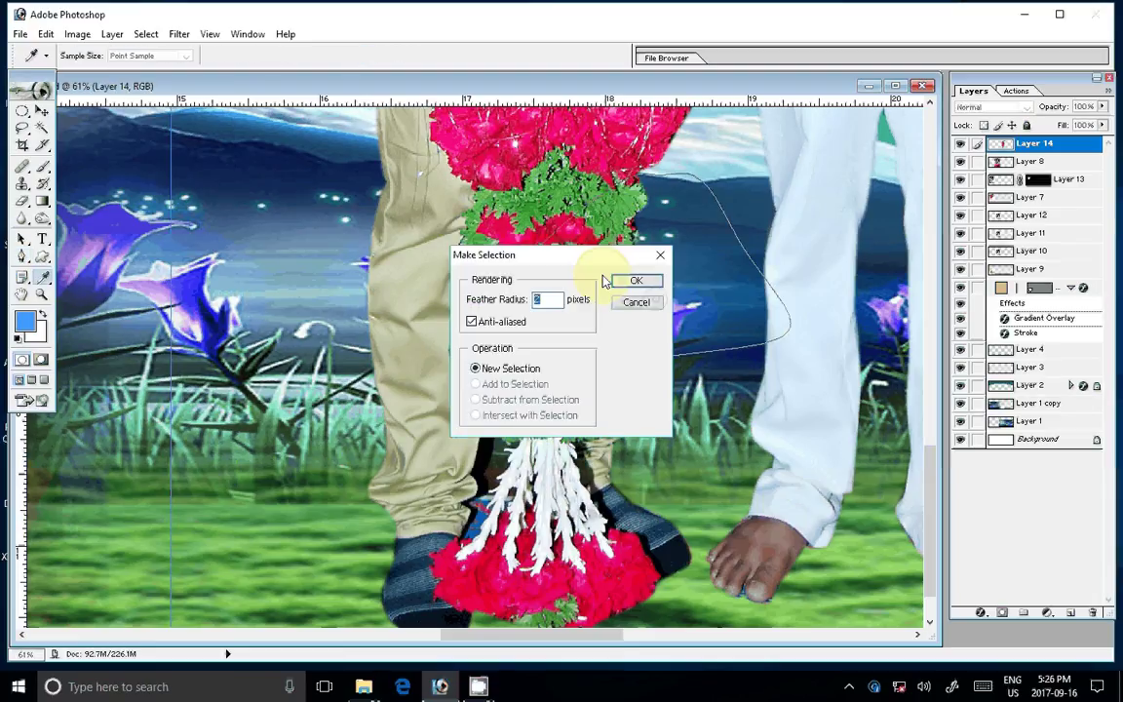
left_click(615, 282)
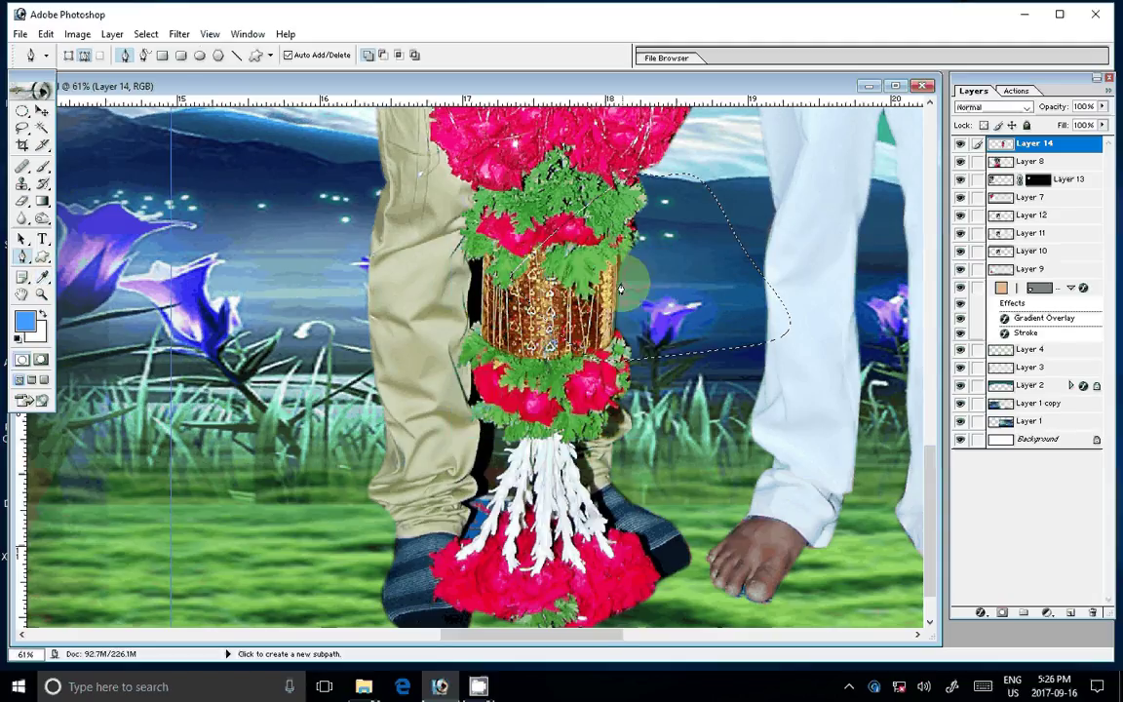
key("ctrl+d")
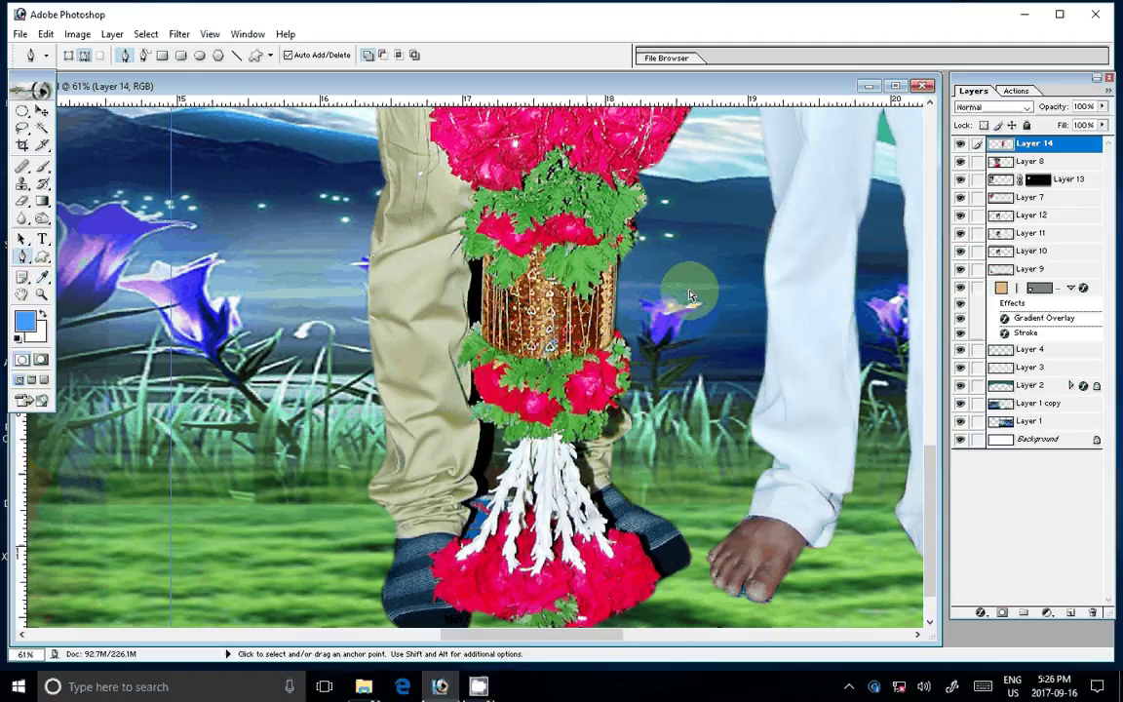
Lasso the dark strip beside the gold cylinder and Magic Wand the leftover patch.
key("l")
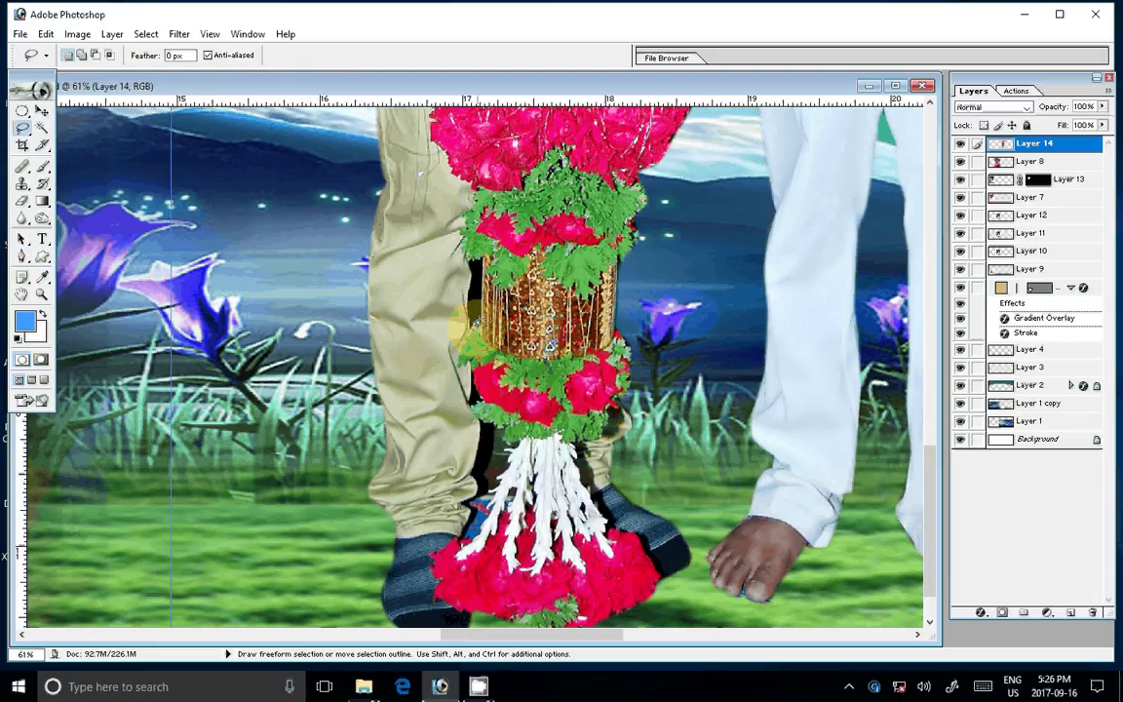
left_click(466, 321)
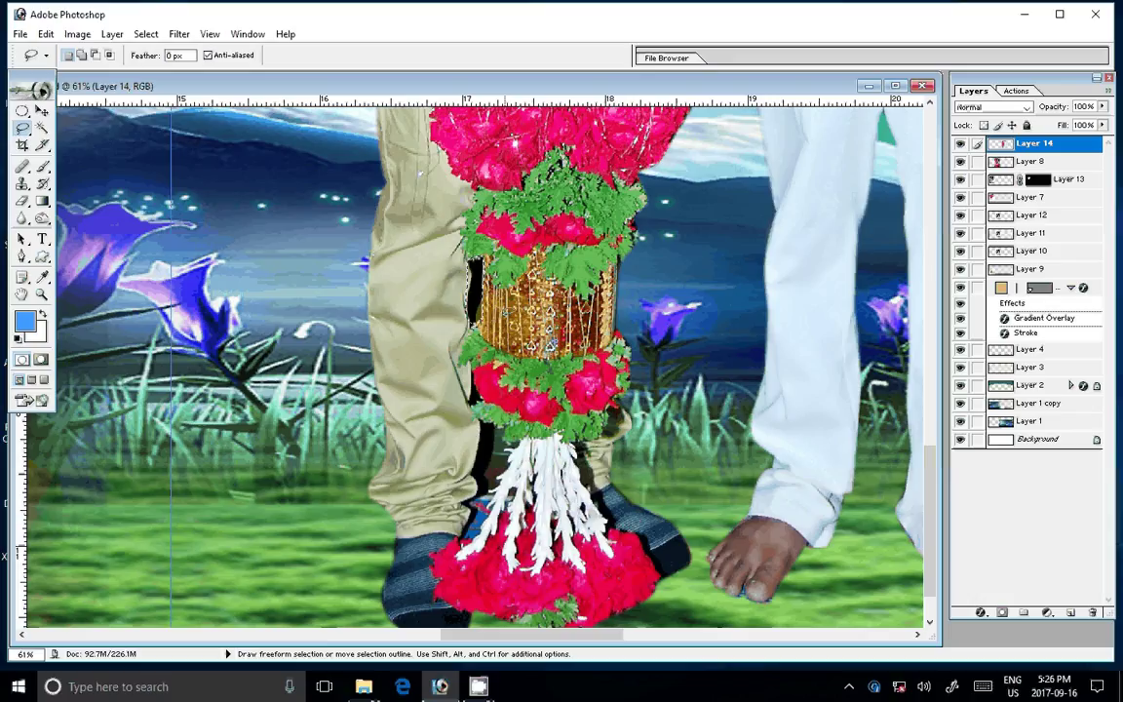
left_click_drag(466, 249, 470, 382)
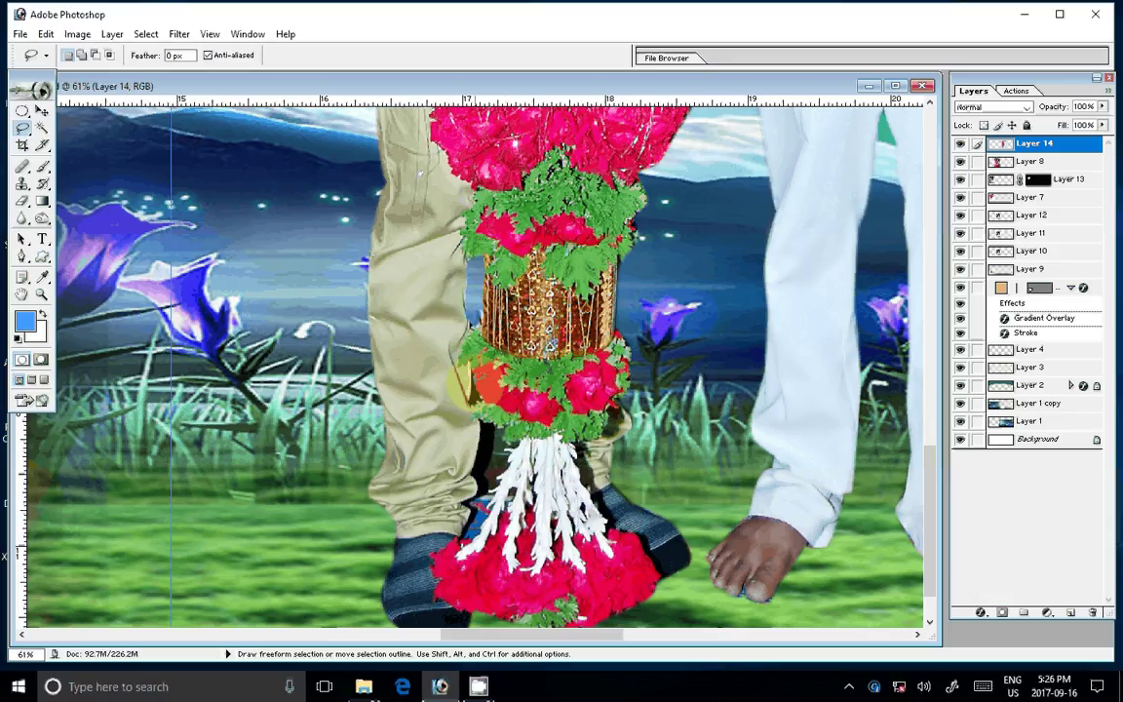
key("w")
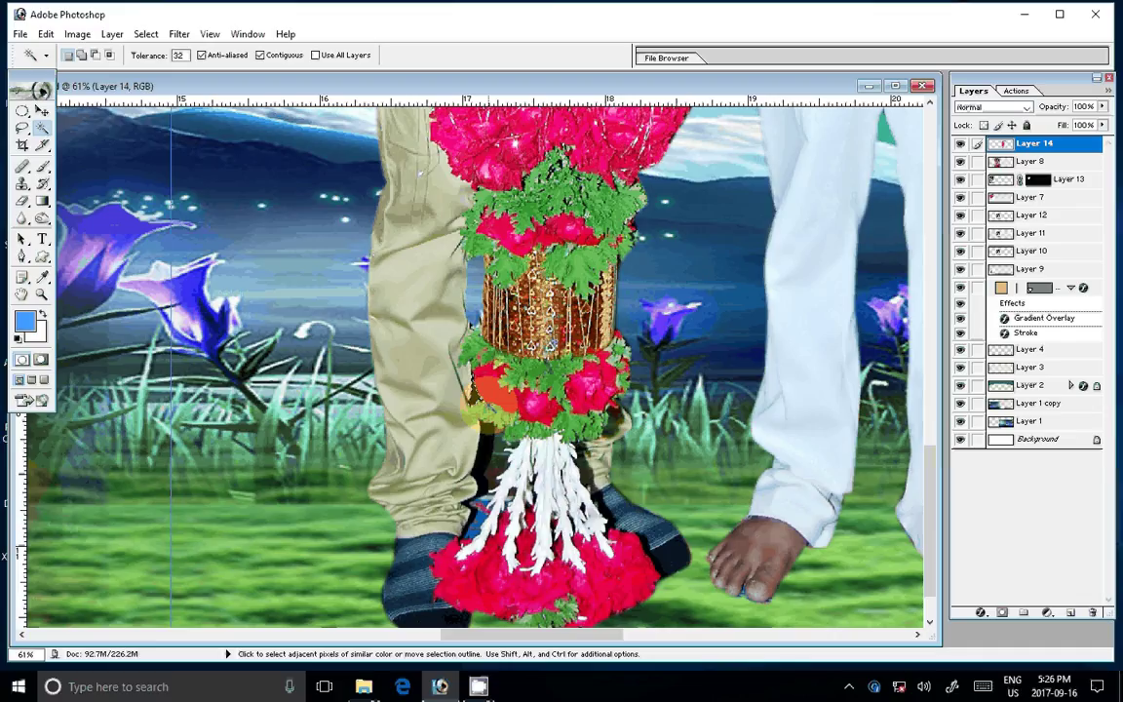
left_click(501, 466)
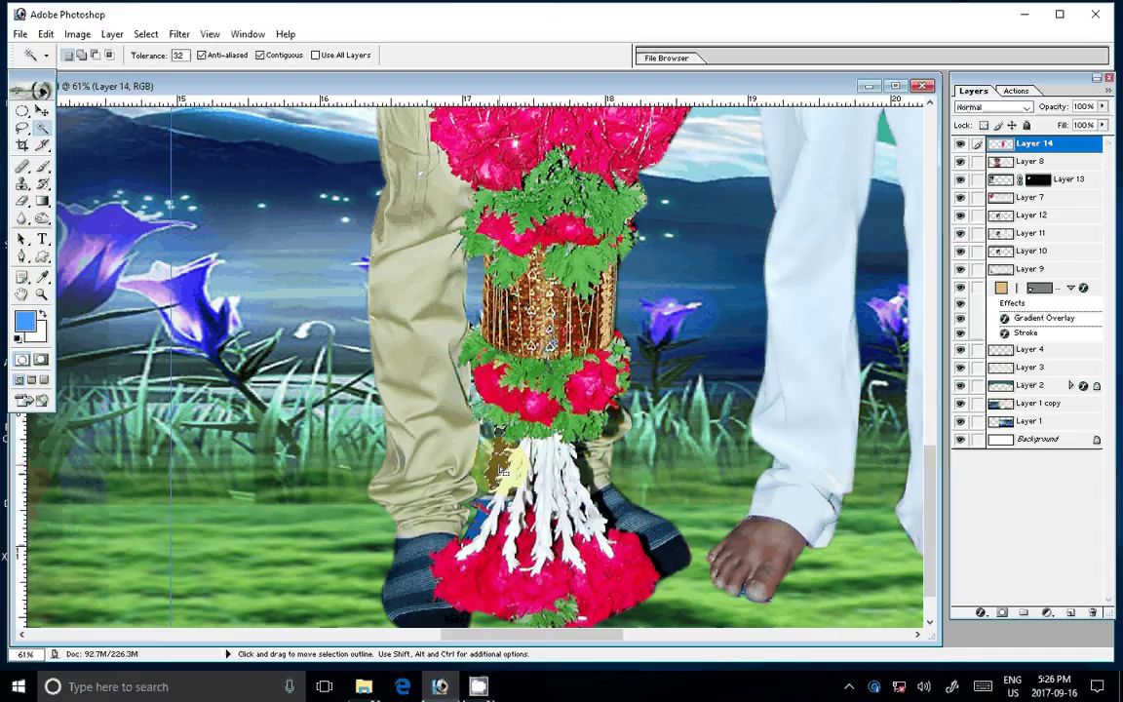
key("z")
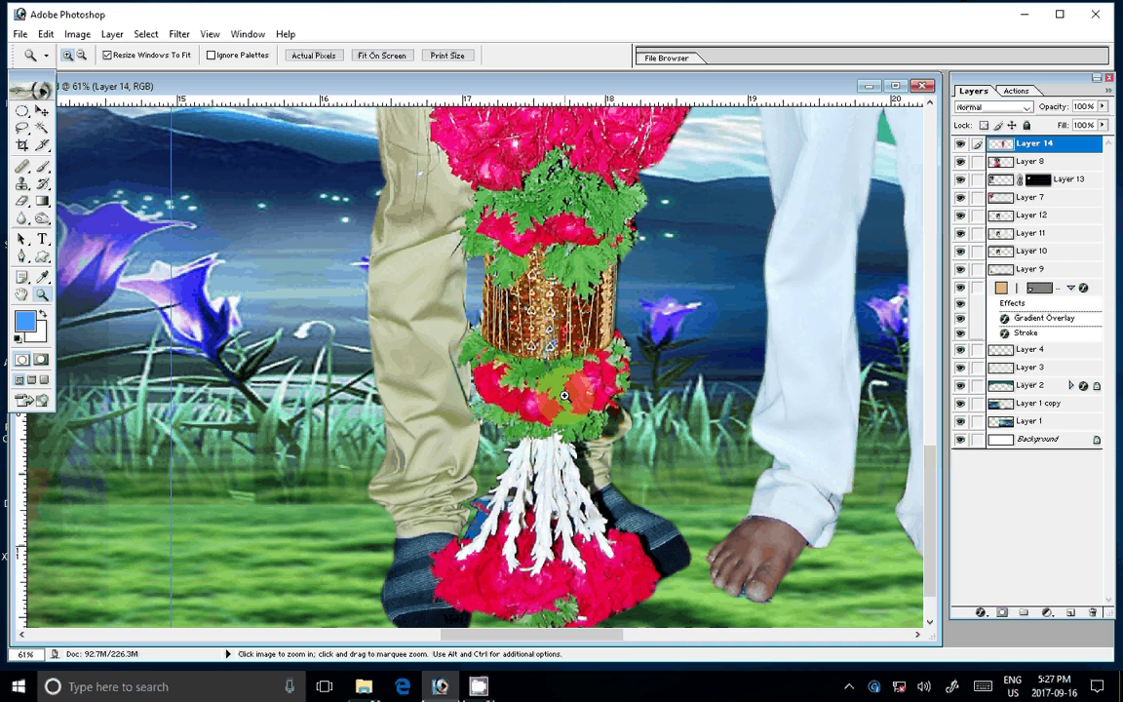
Fit the collage on screen, move the men's layer slightly up, and bring DSC_0058.JPG forward.
key("ctrl+0")
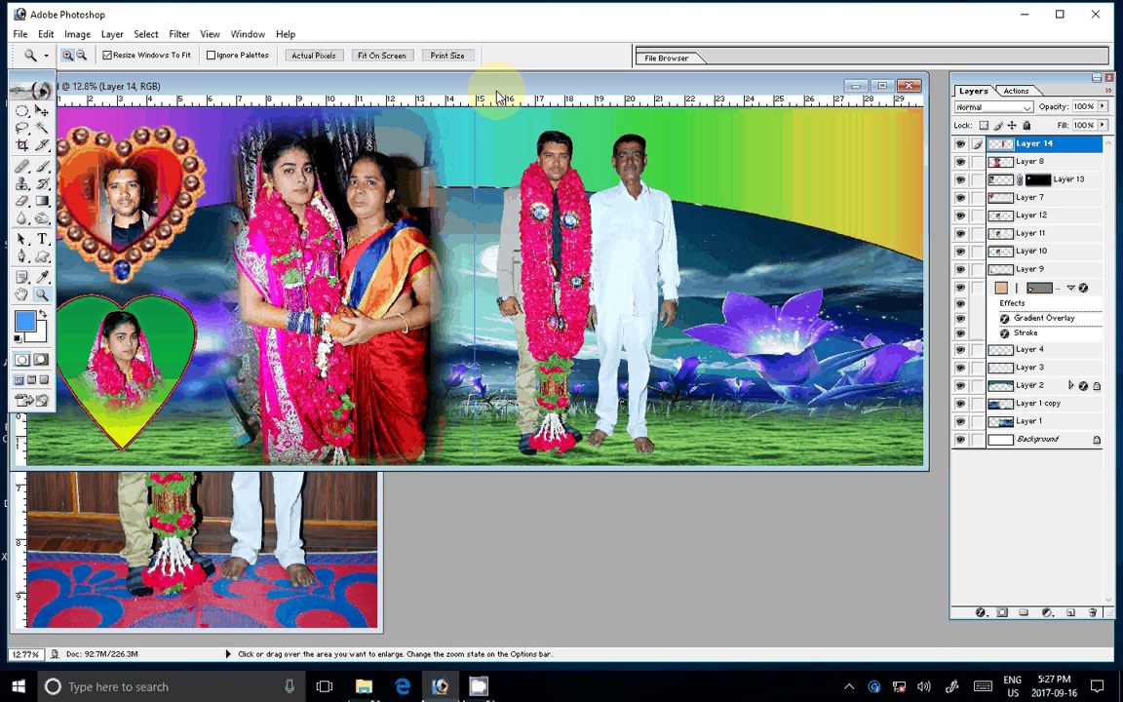
key("v")
left_click_drag(585, 283, 326, 608)
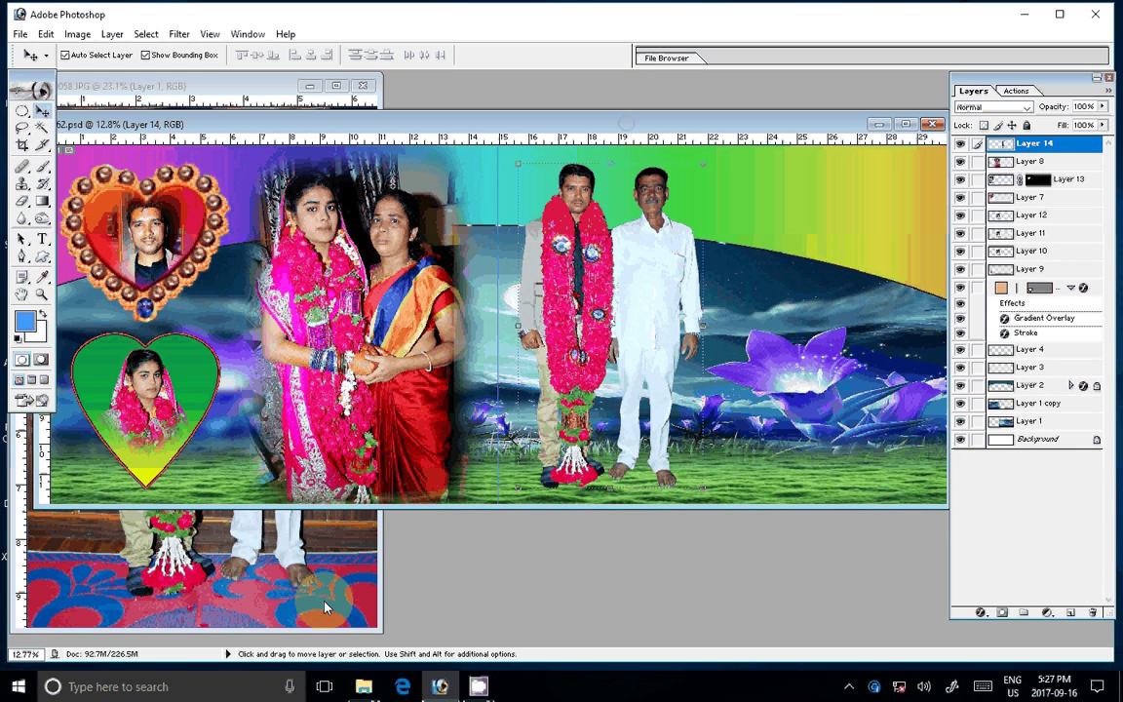
left_click(325, 608)
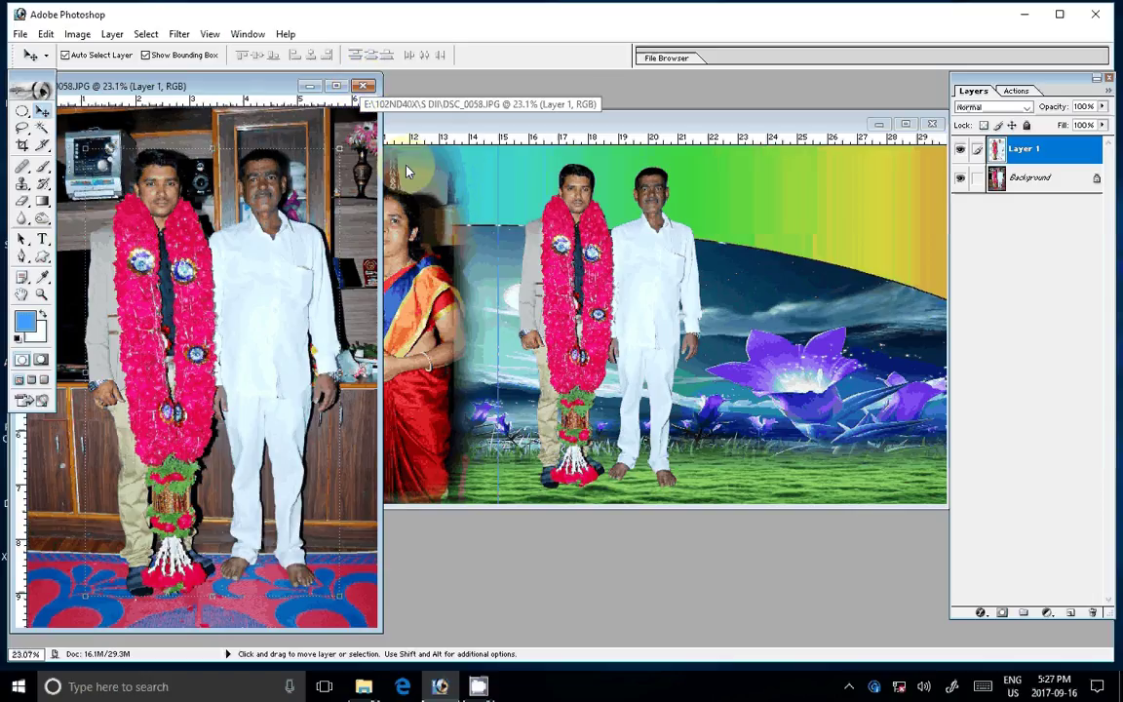
Save DSC_0058 as a PSD in the 'A psd' folder and close it.
key("ctrl+shift+s")
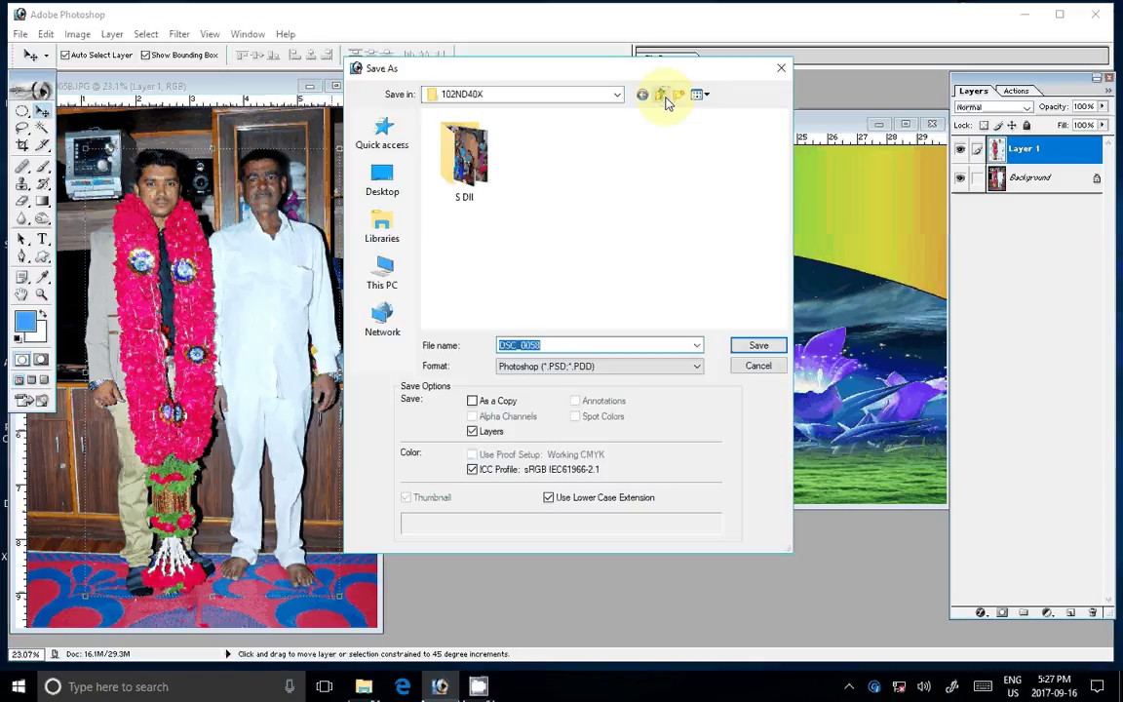
left_click(662, 96)
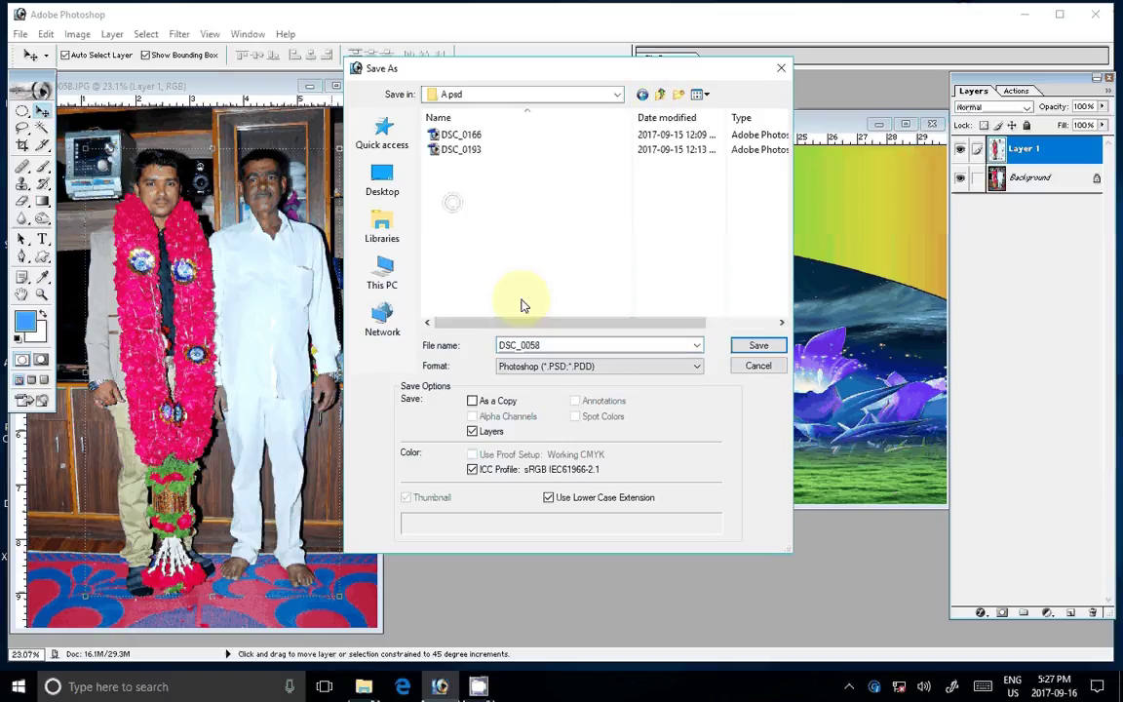
key("Return")
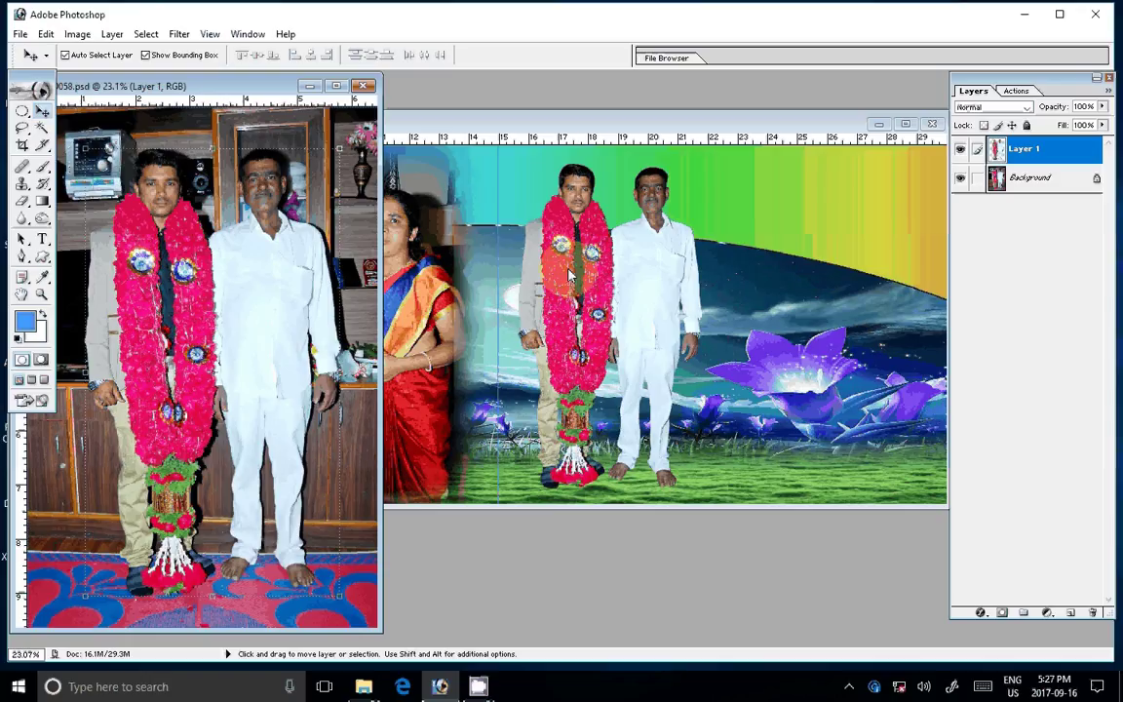
key("ctrl+w")
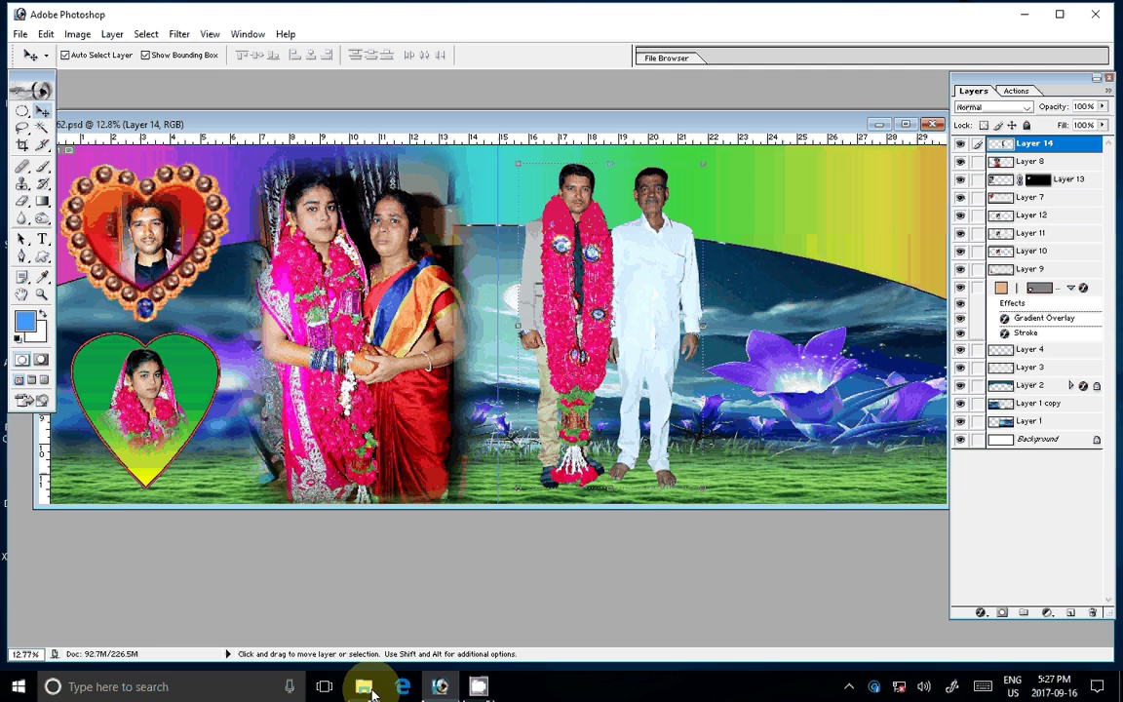
In File Explorer, go up to the 102ND40X folder and select the DSC_0160 photo.
left_click(366, 687)
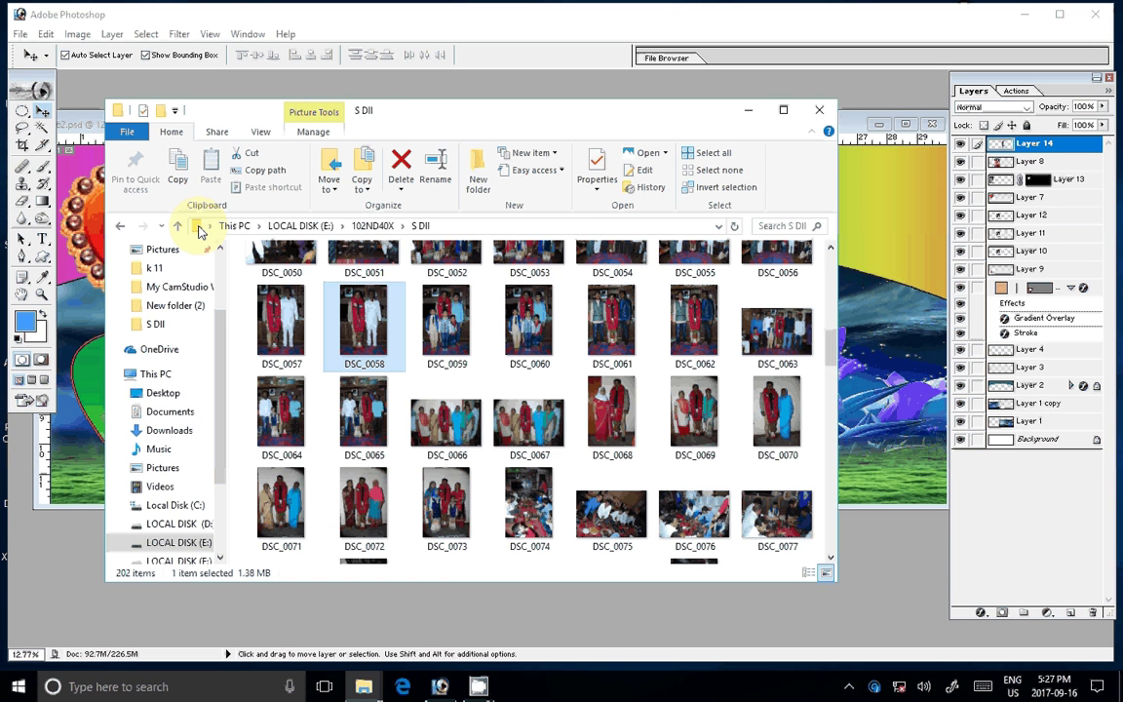
left_click(179, 225)
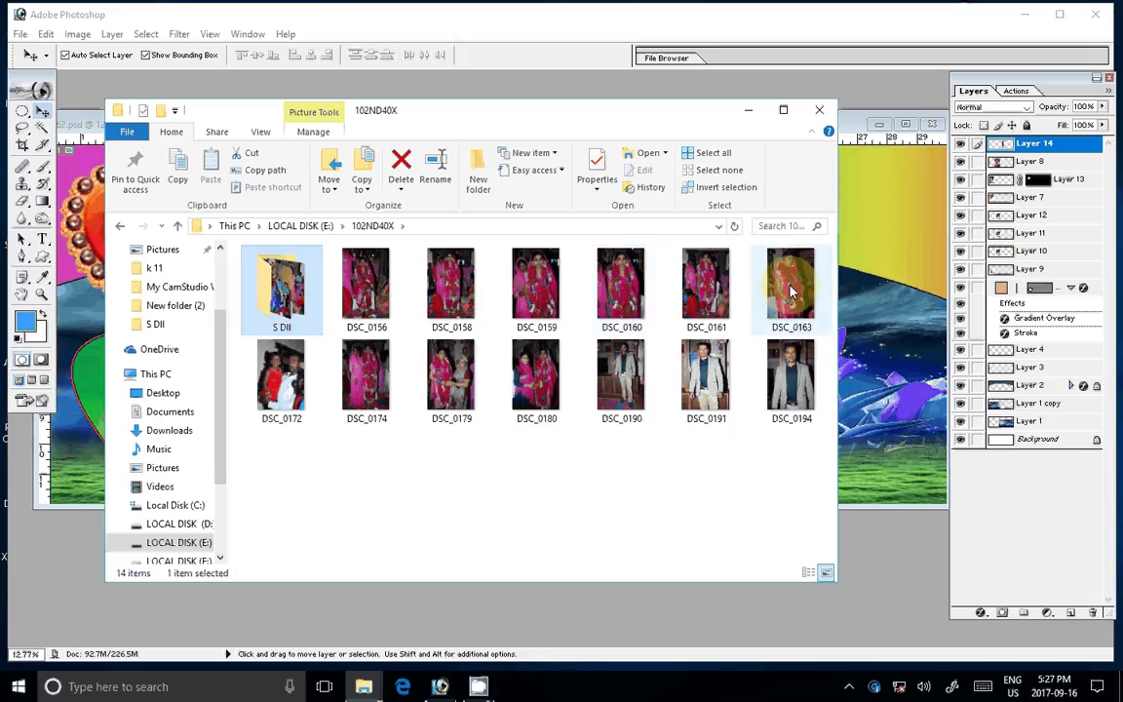
key("Right")
key("Right")
key("Right")
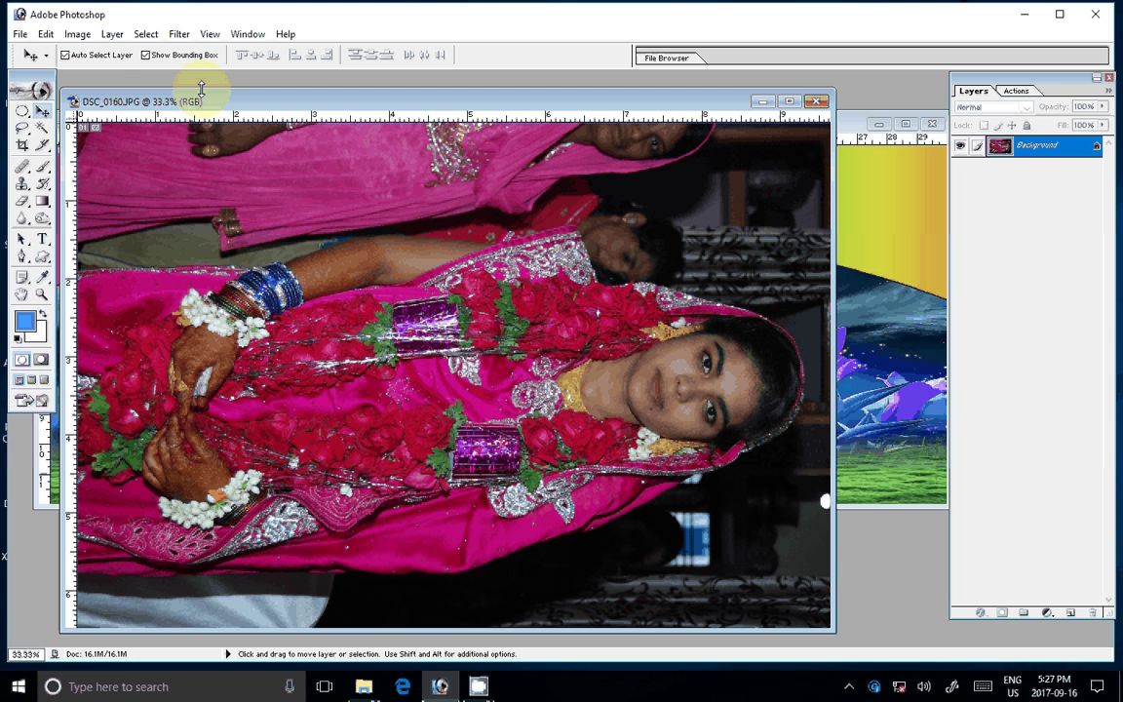
Rotate DSC_0160 90° counter-clockwise and run Action 1 from the Actions palette.
left_click(77, 33)
left_click(94, 189)
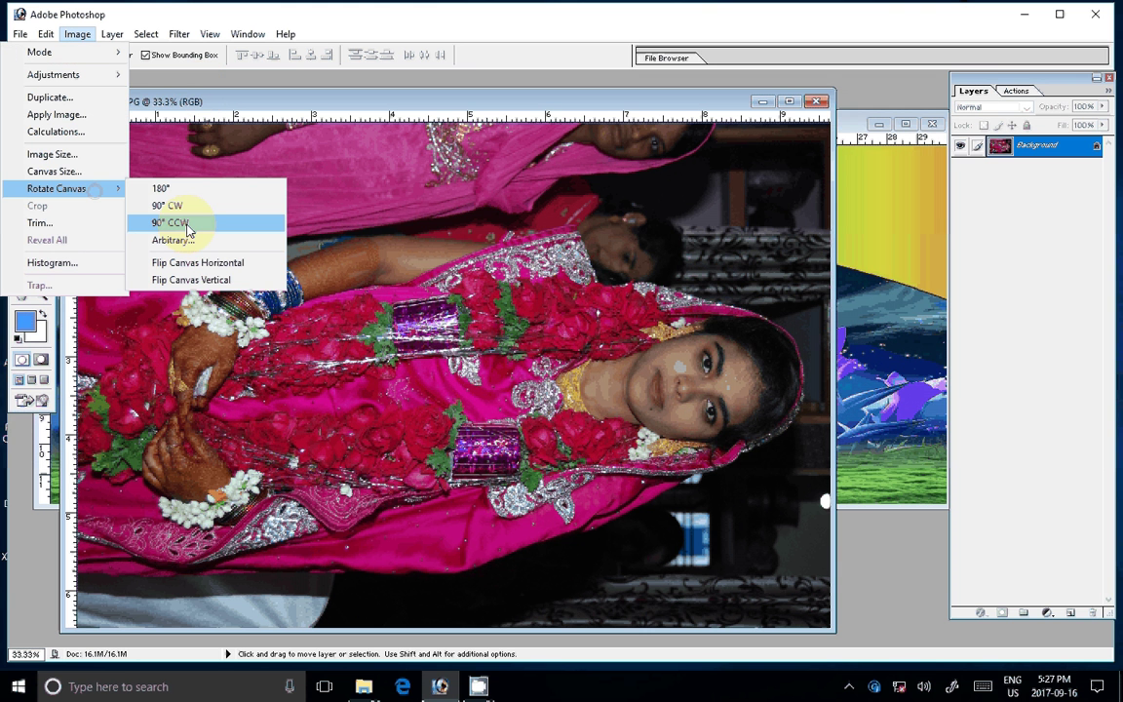
left_click(197, 263)
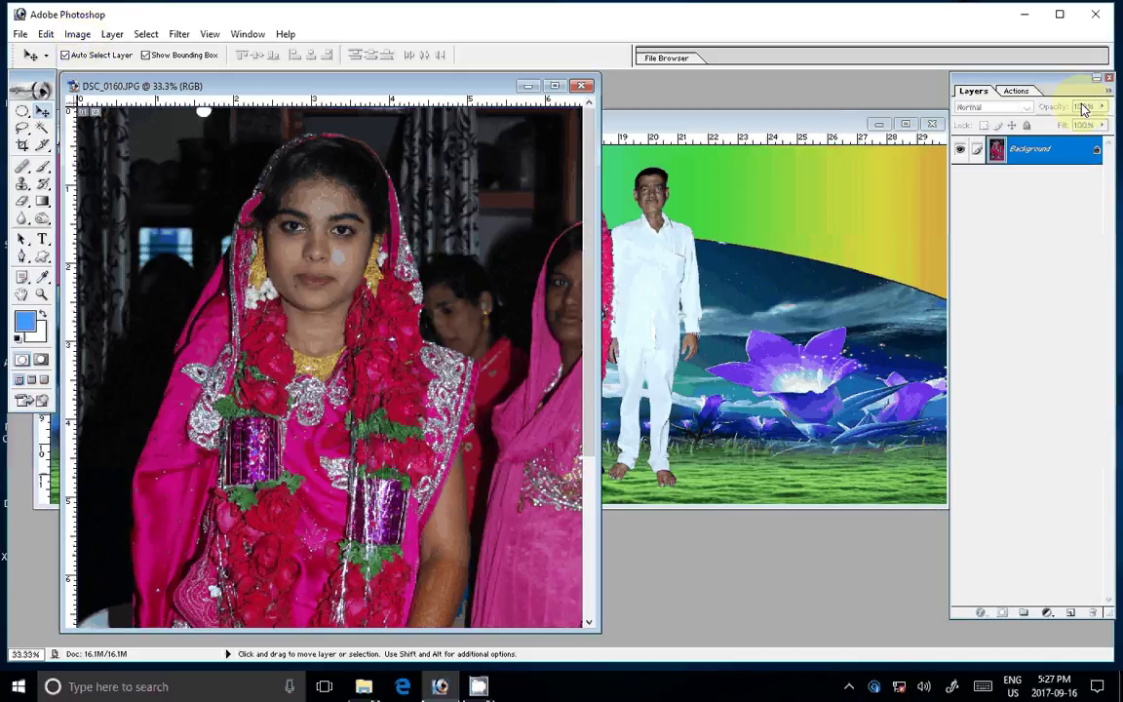
key("F9")
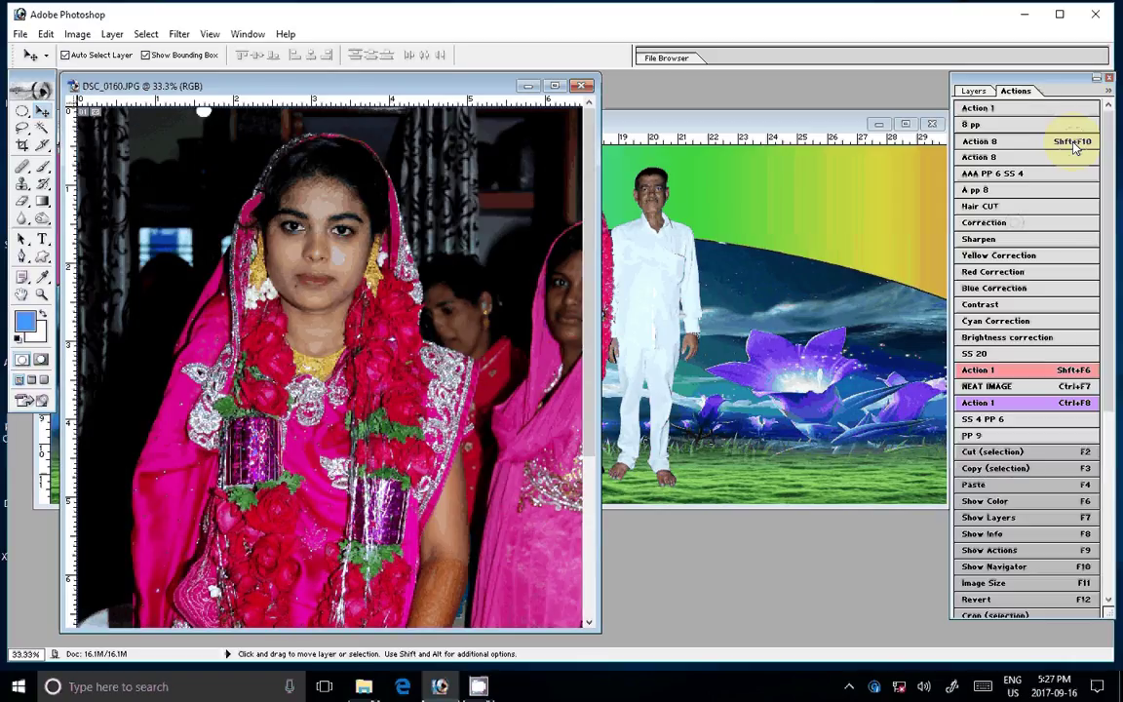
left_click(1057, 375)
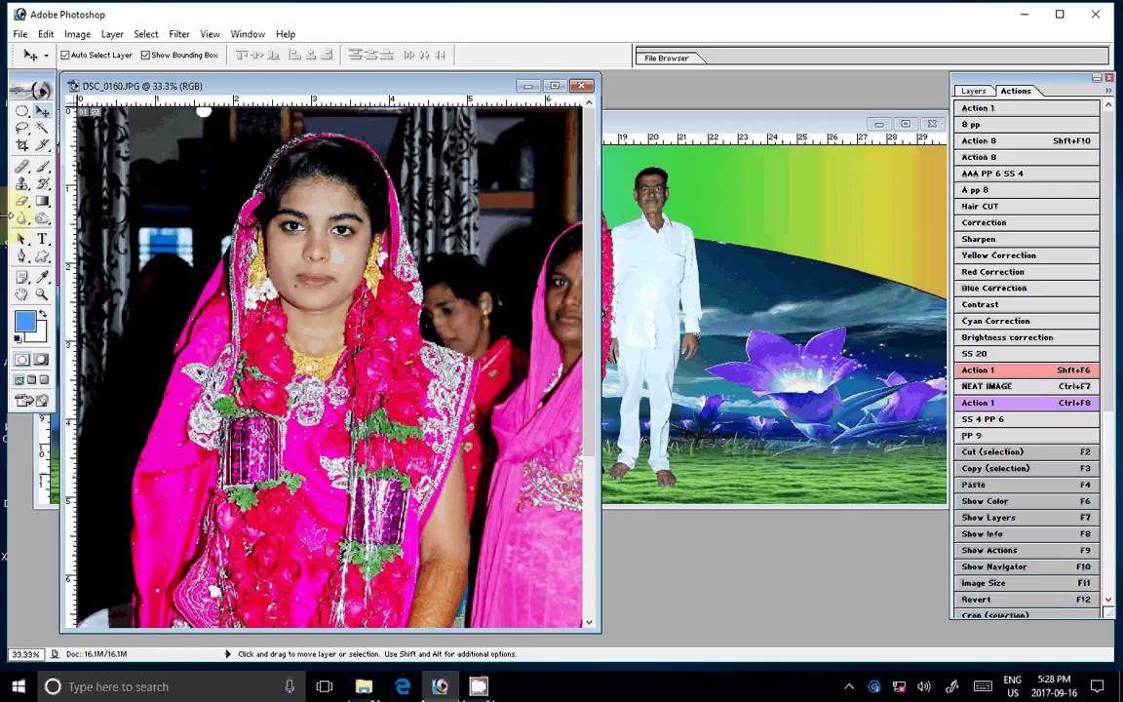
Zoom in on the bride and trace a pen path over her head, shoulder and arm to the bangles.
key("z")
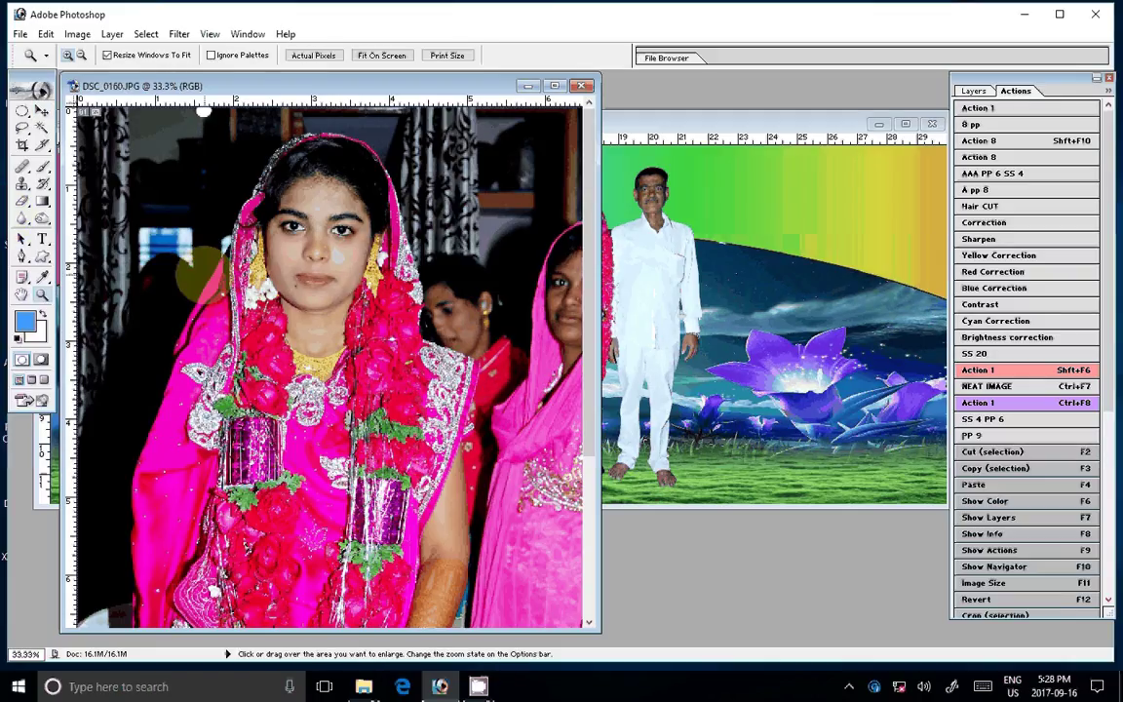
left_click(200, 273)
key("p")
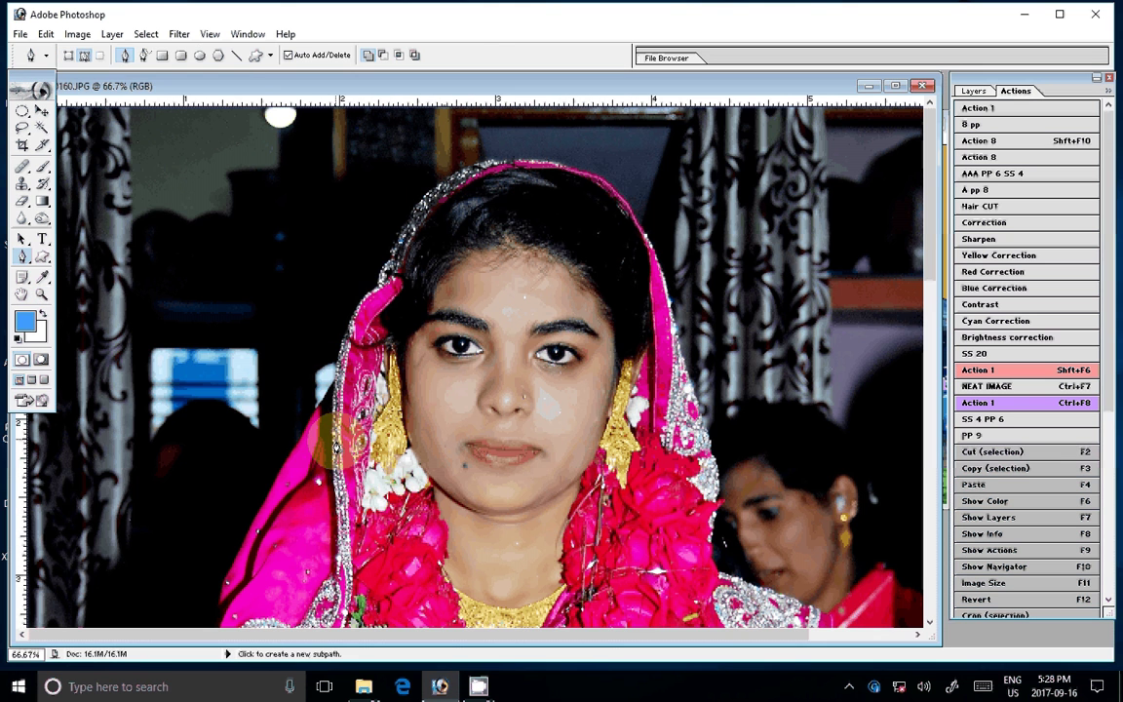
left_click(374, 291)
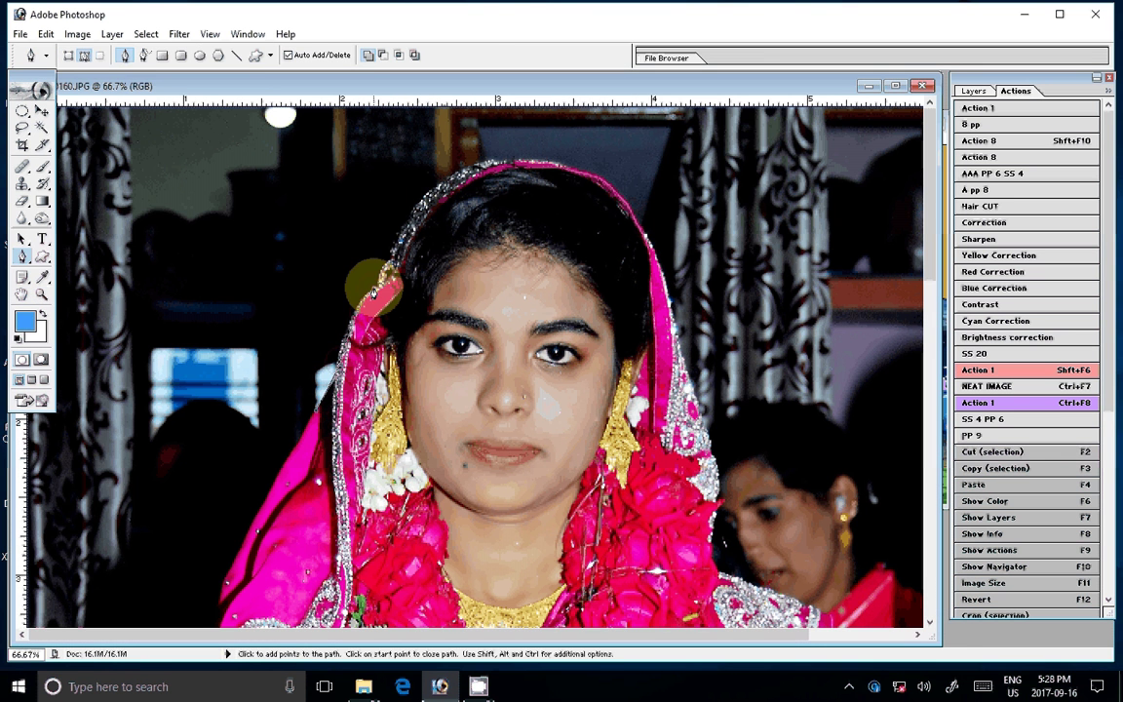
left_click_drag(485, 162, 517, 154)
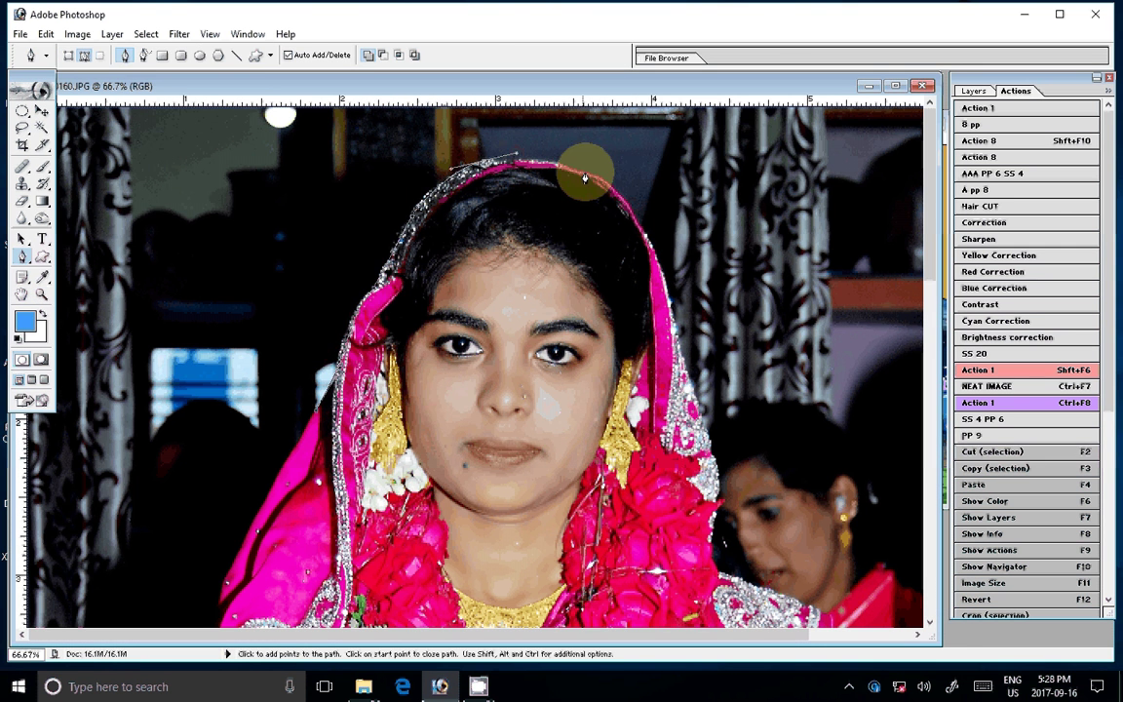
left_click(585, 178)
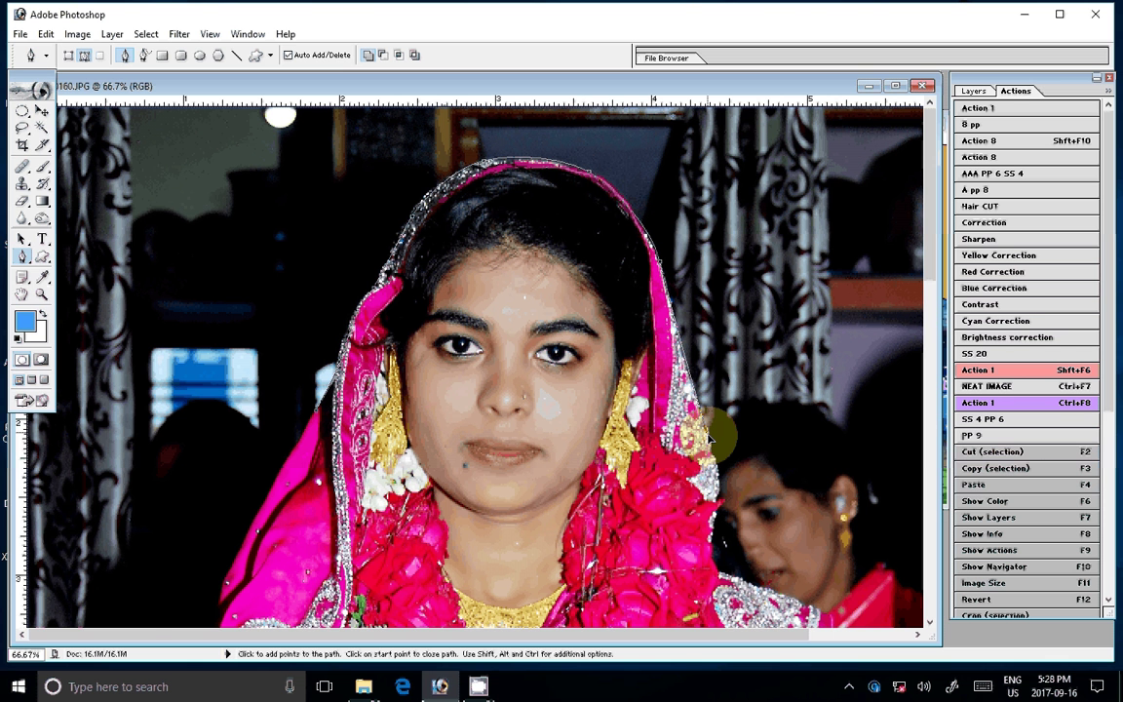
left_click_drag(710, 441, 615, 243)
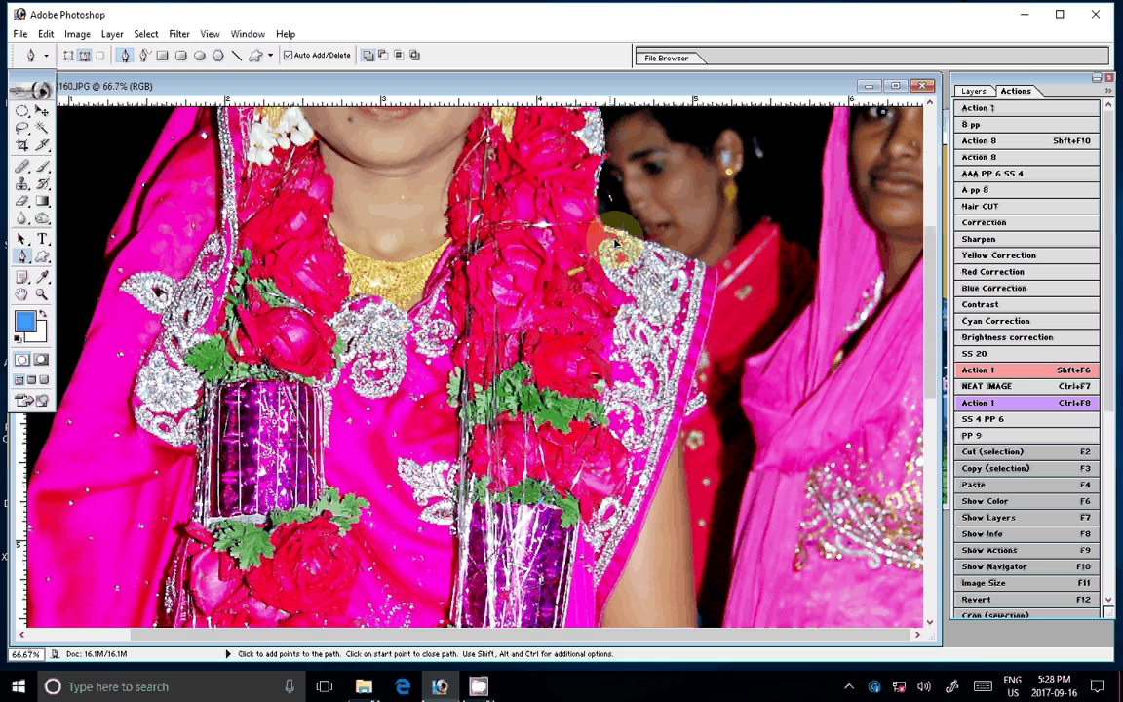
left_click(709, 292)
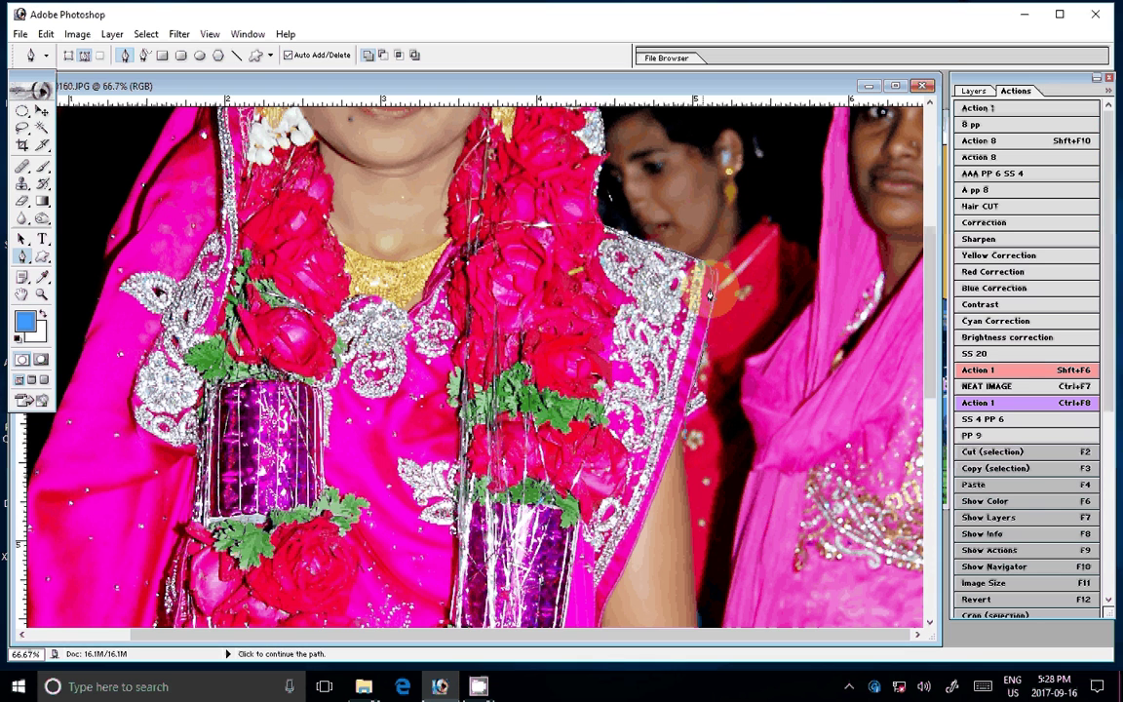
scroll(709, 293, "down", 5)
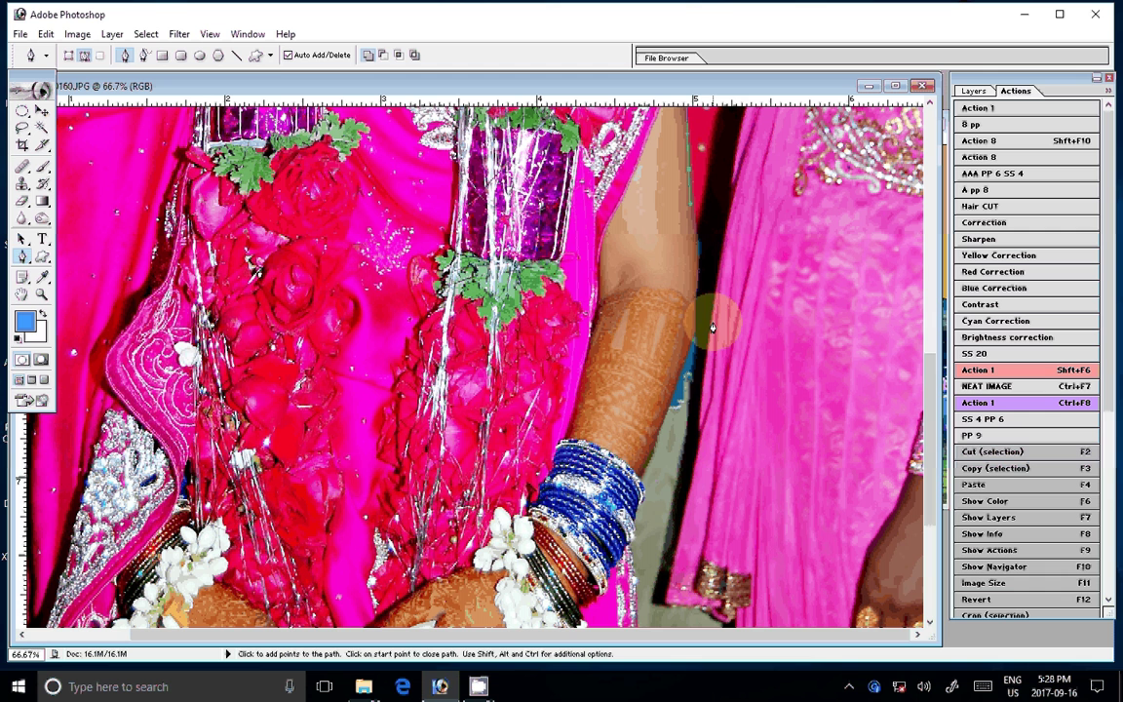
left_click(631, 533)
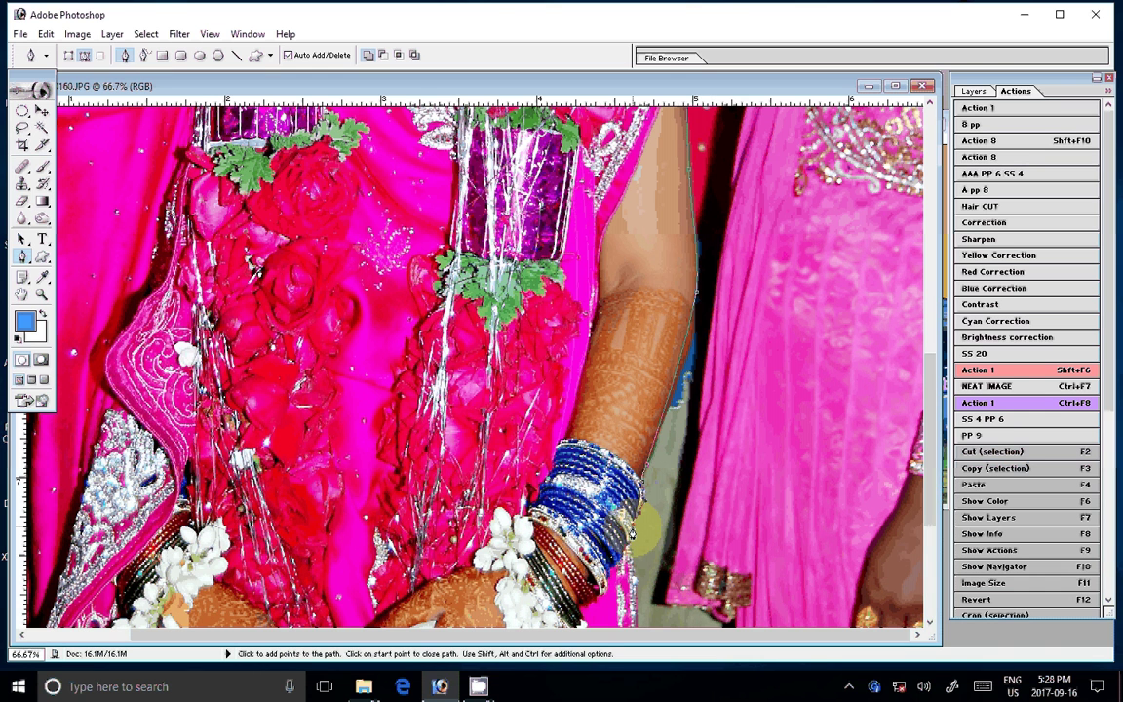
Make a selection from the bride's traced outline and show the Layers palette.
scroll(629, 624, "down", 4)
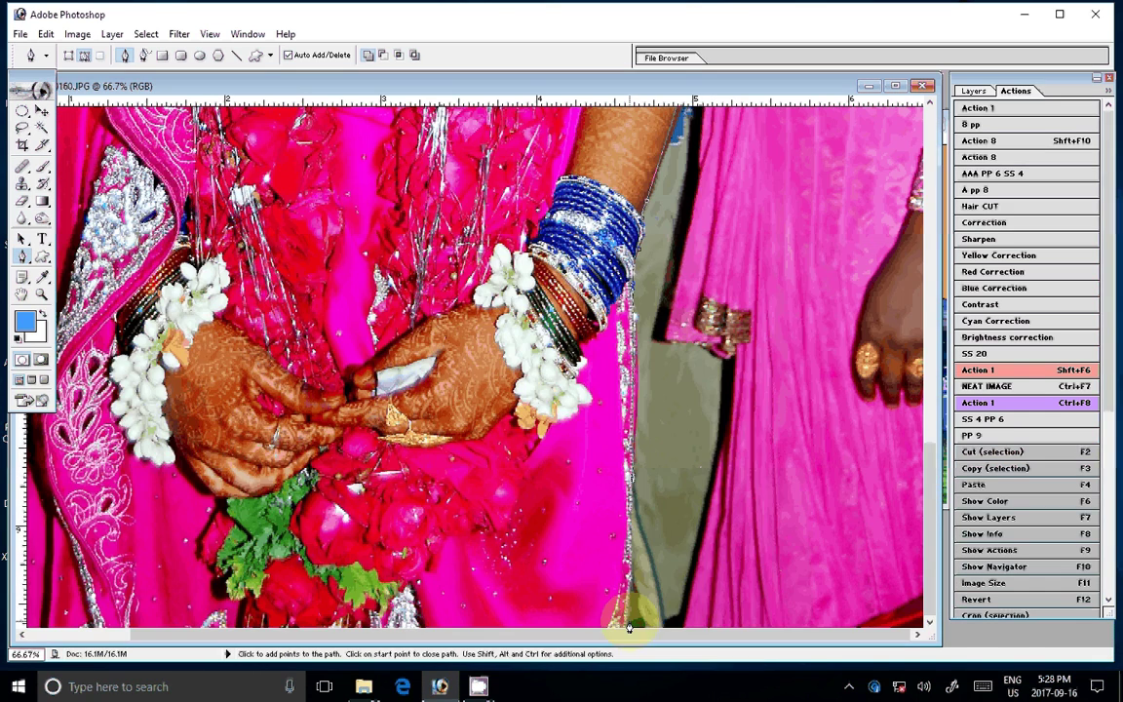
scroll(144, 610, "left", 3)
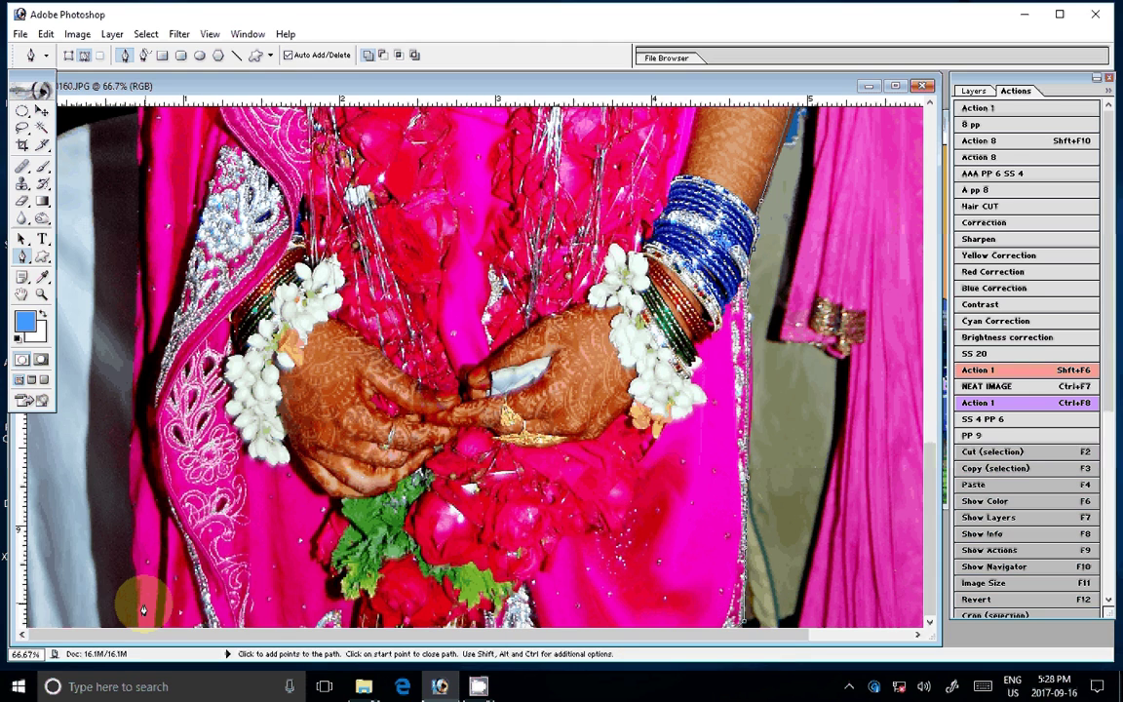
scroll(129, 479, "up", 5)
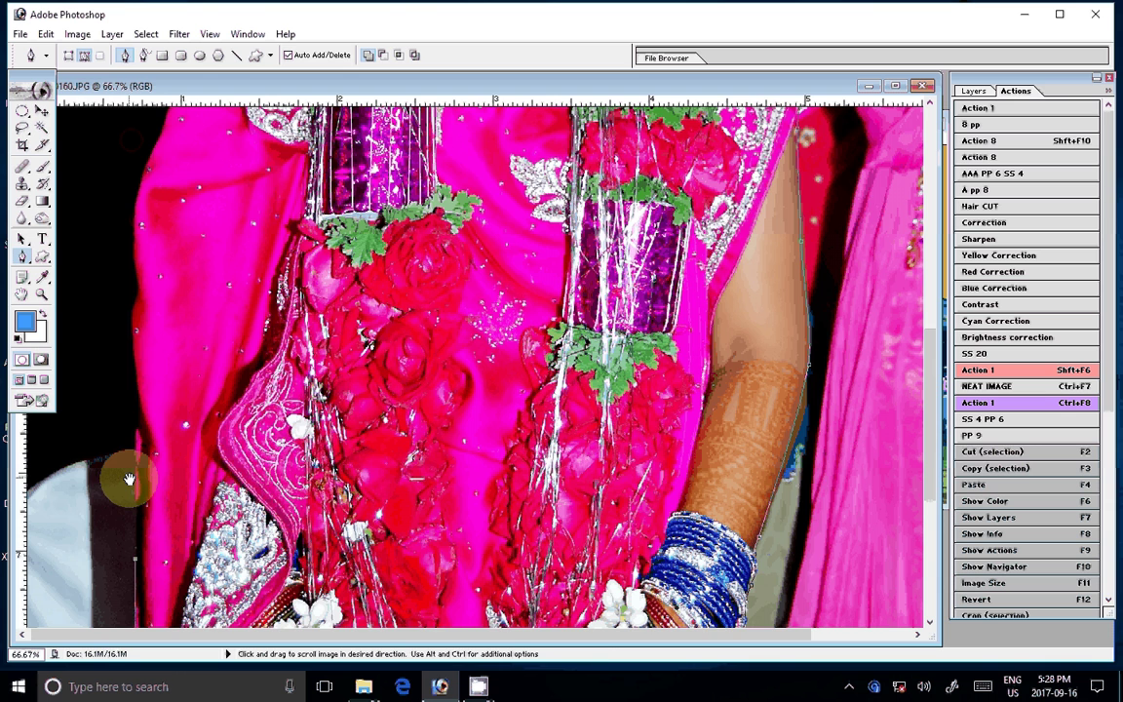
scroll(128, 479, "up", 6)
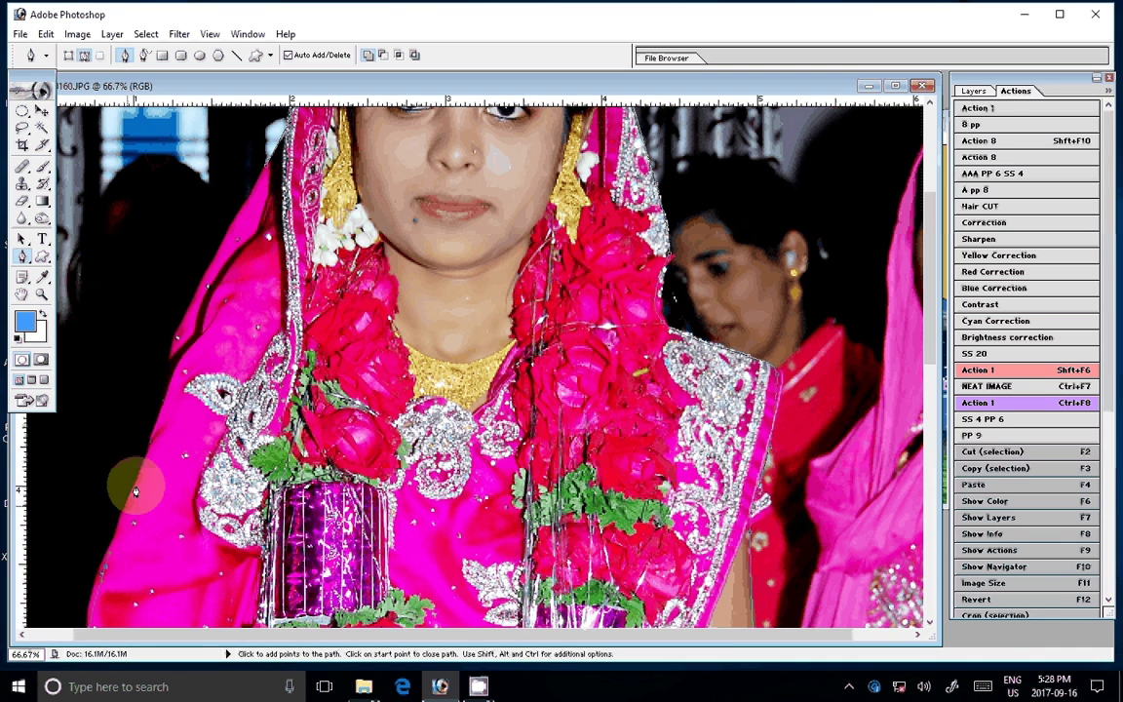
scroll(136, 492, "up", 4)
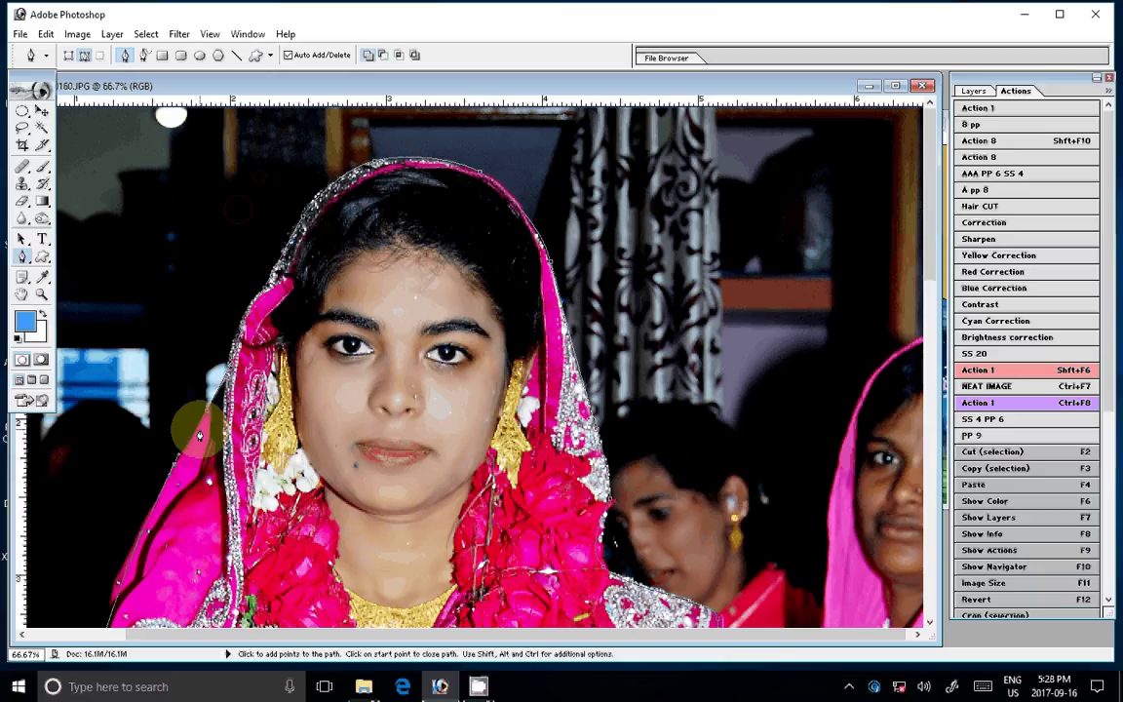
right_click(379, 354)
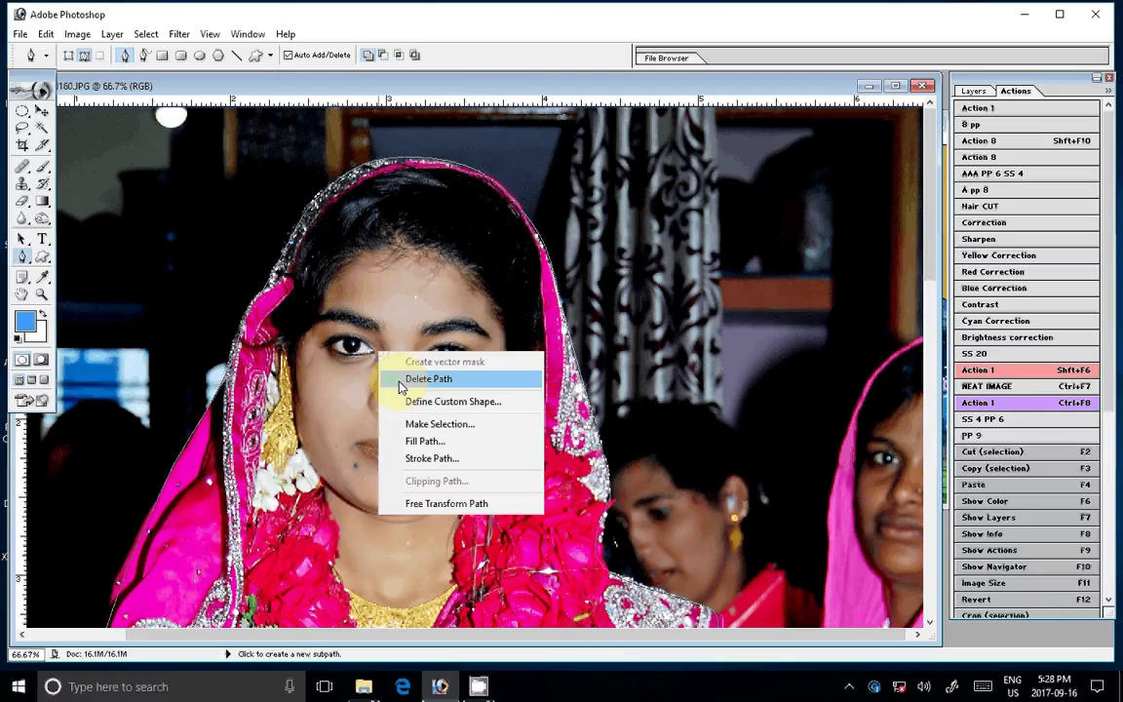
left_click(401, 381)
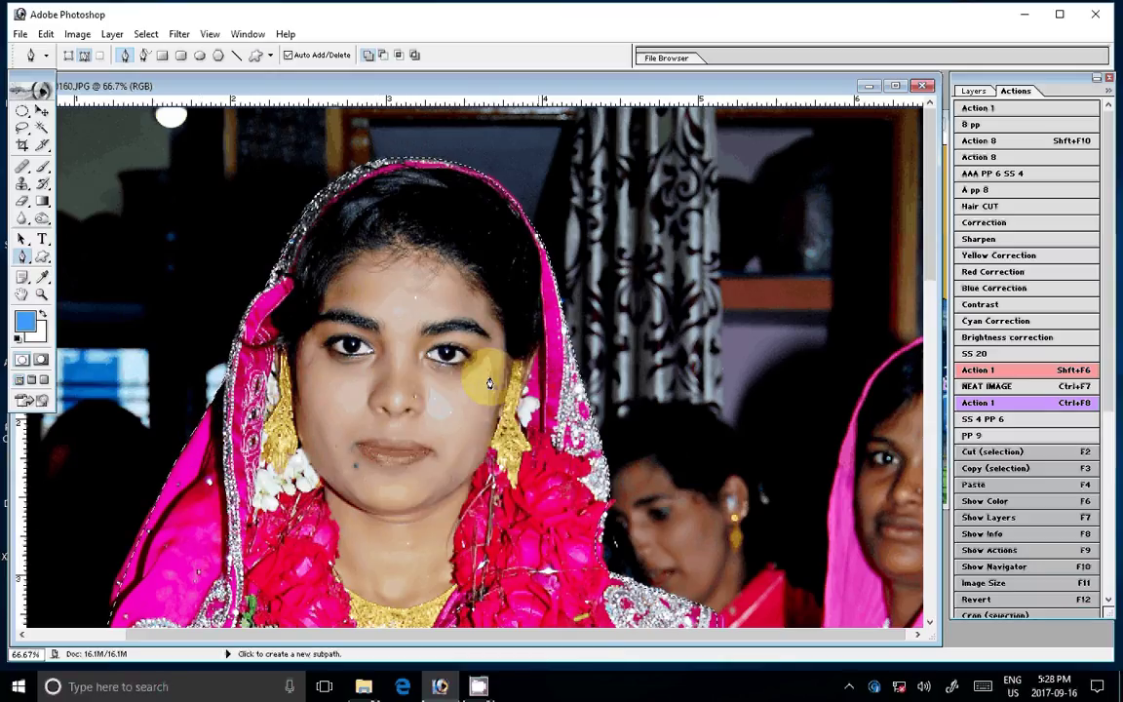
key("F7")
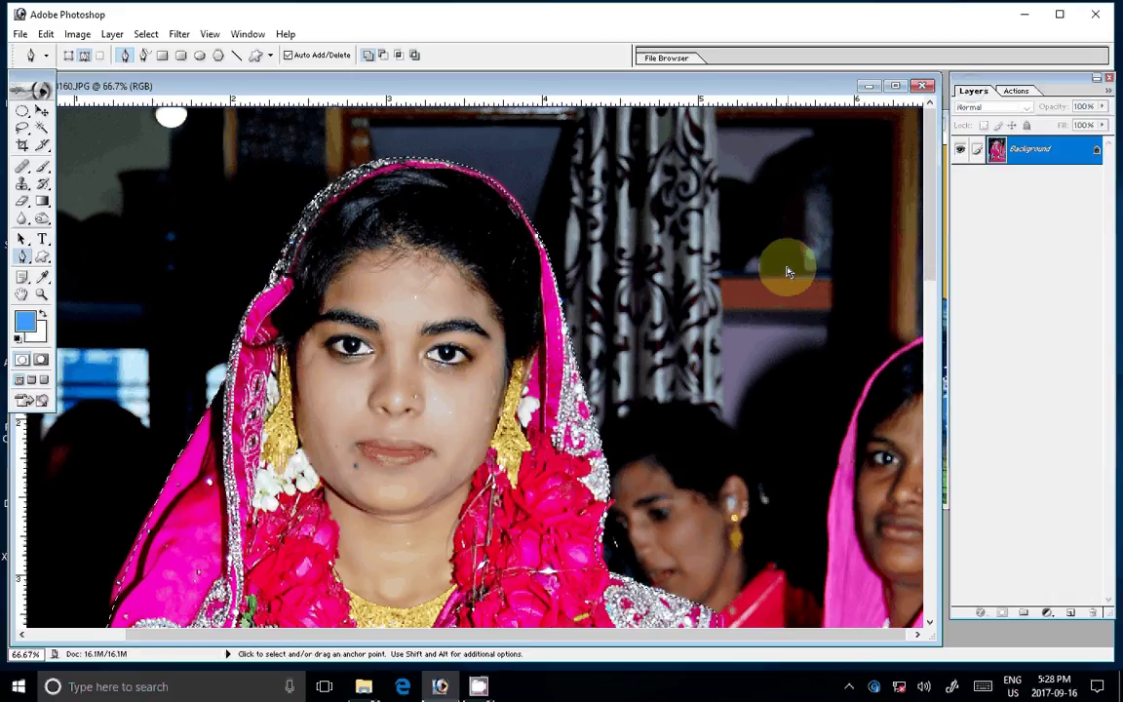
Copy the selected bride to her own layer and drag her into the collage at right.
key("ctrl+j")
key("v")
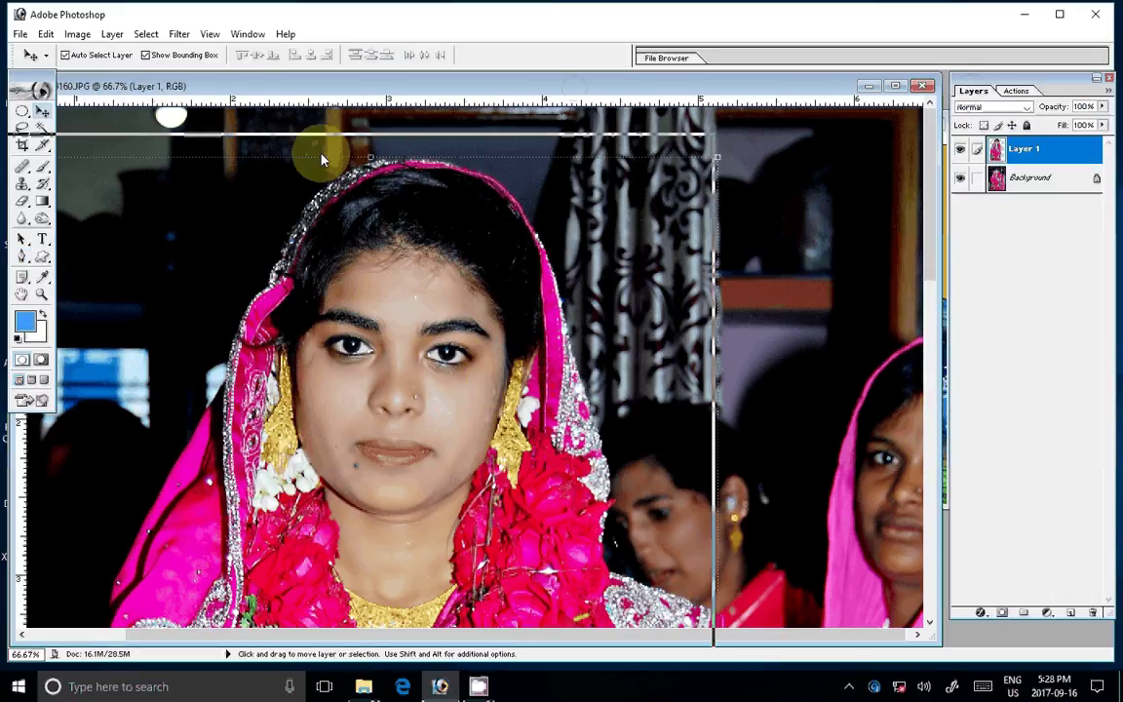
left_click_drag(321, 159, 830, 138)
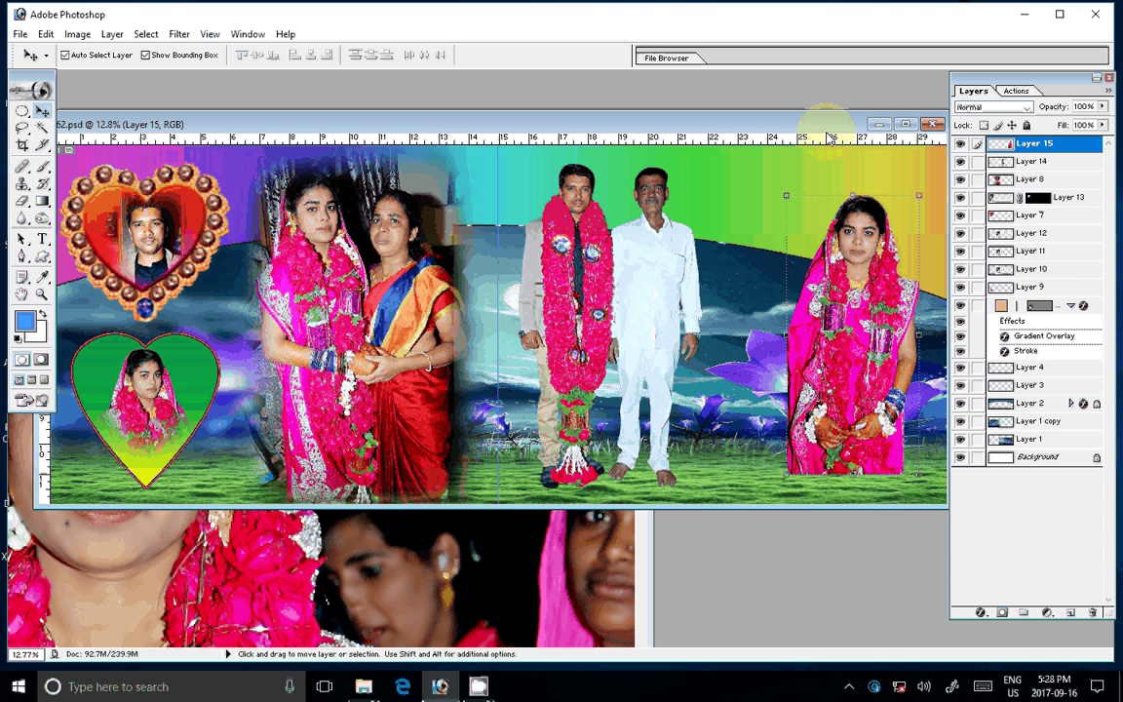
key("ctrl+minus")
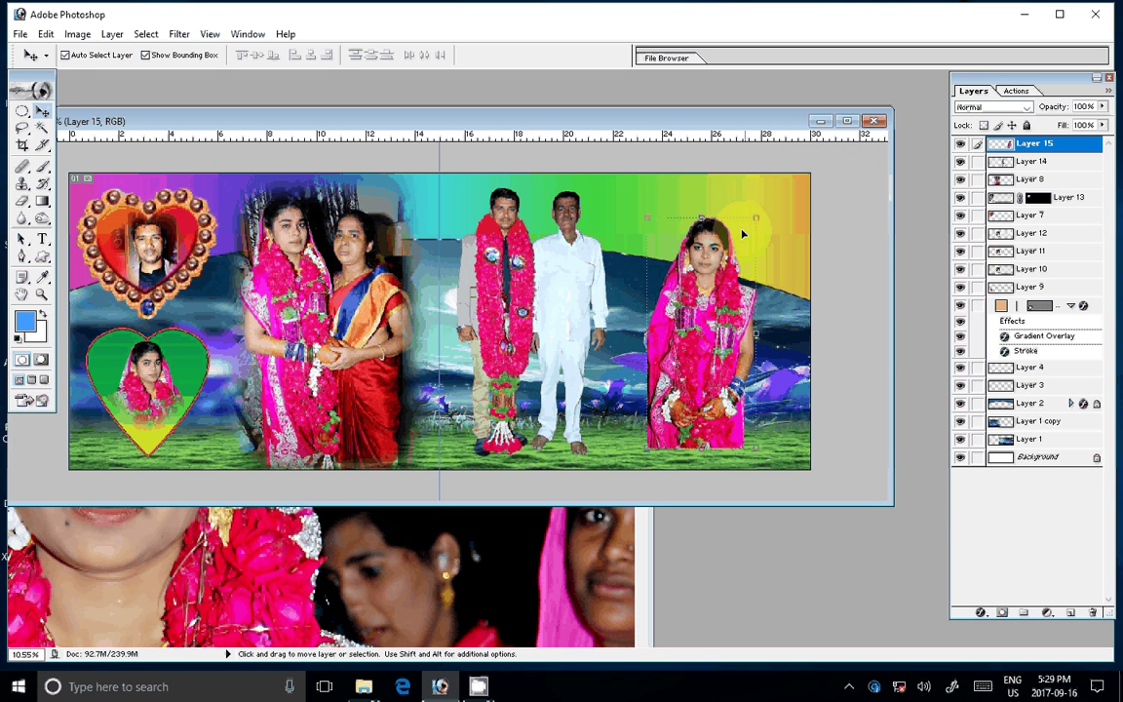
Enlarge the bride to about 120% and nudge her into place at the right edge.
left_click_drag(756, 218, 767, 195)
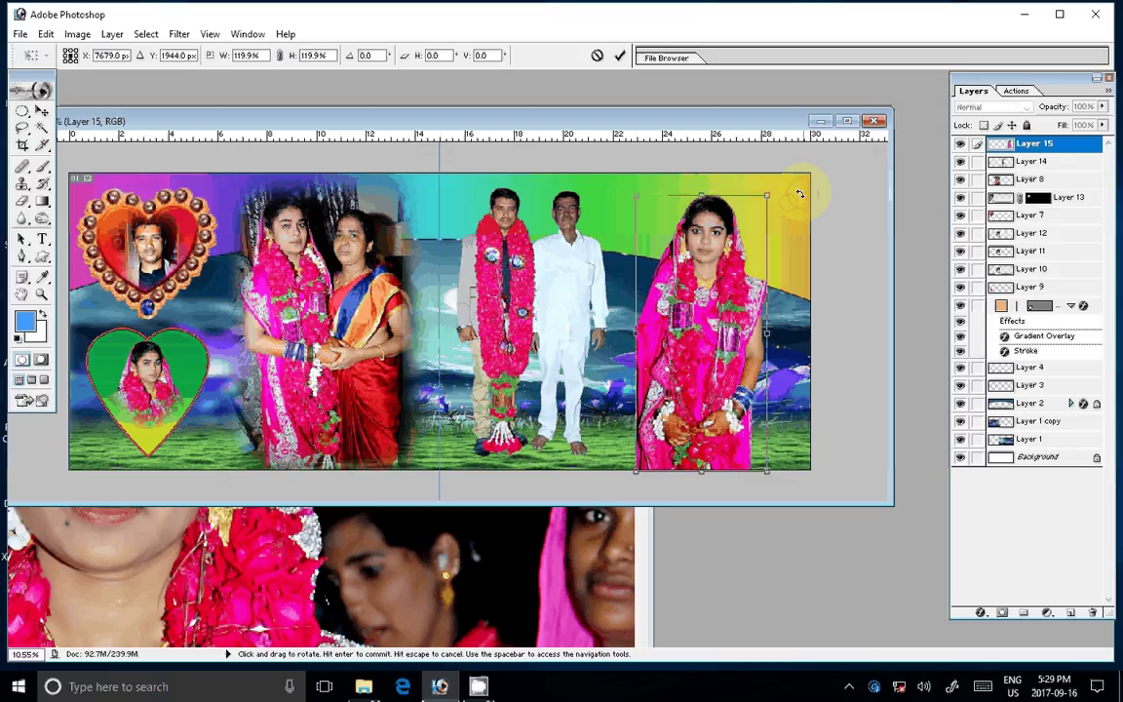
key("Return")
left_click_drag(709, 334, 746, 348)
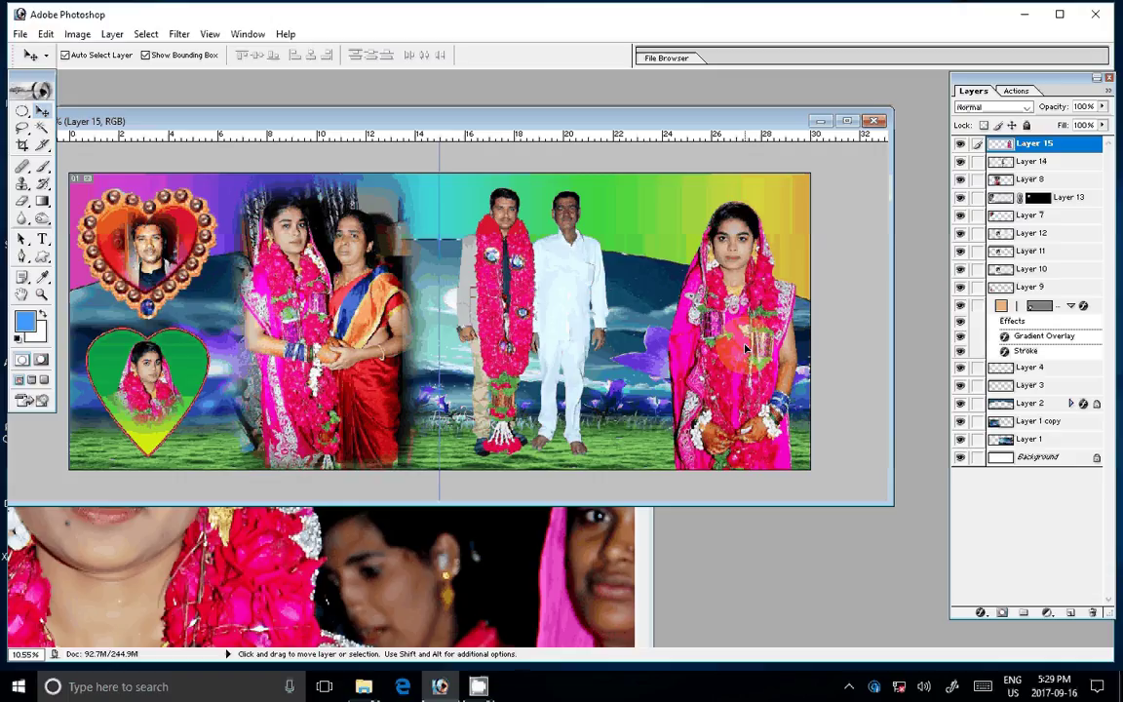
left_click_drag(571, 121, 626, 125)
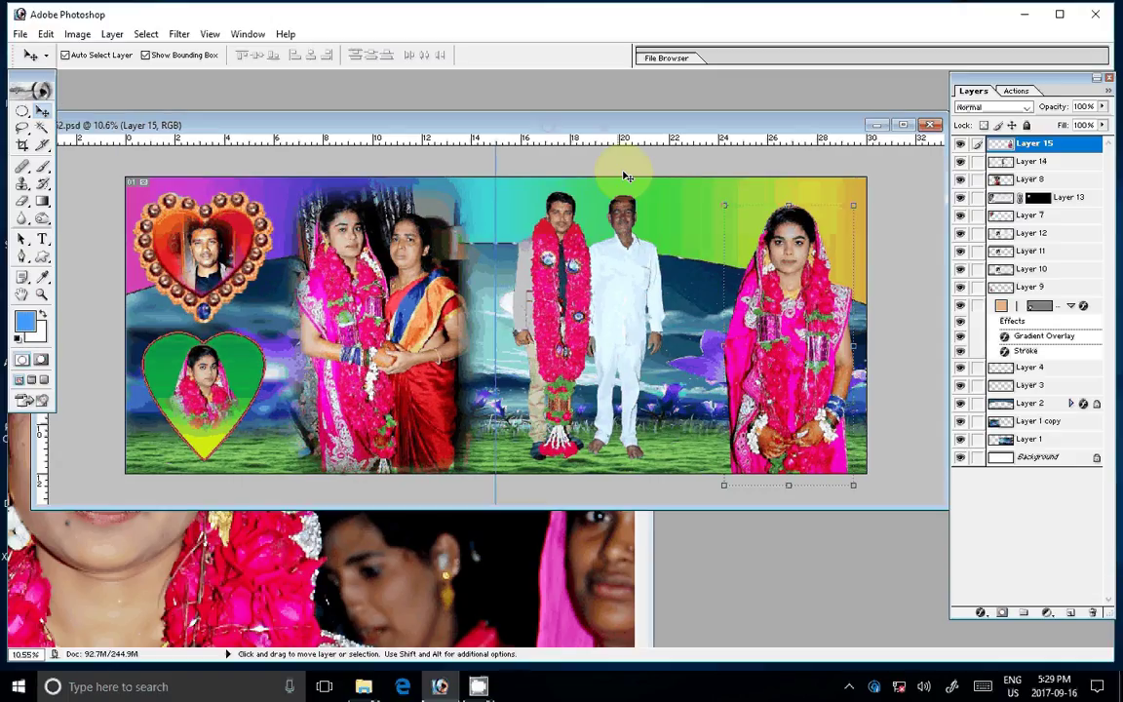
Use Layer > Flatten Image to merge all collage layers into one Background layer.
key("shift")
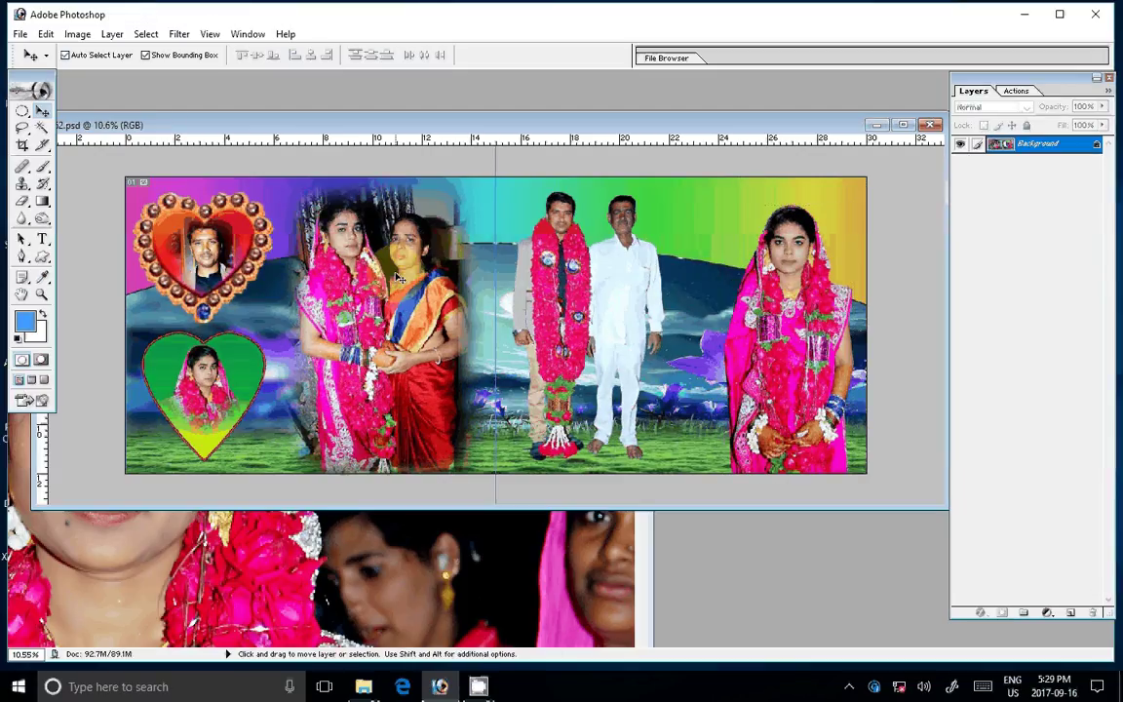
Start Save As in the LOCAL DISK (E:)\k 11 folder with JPEG as the format.
left_click(478, 686)
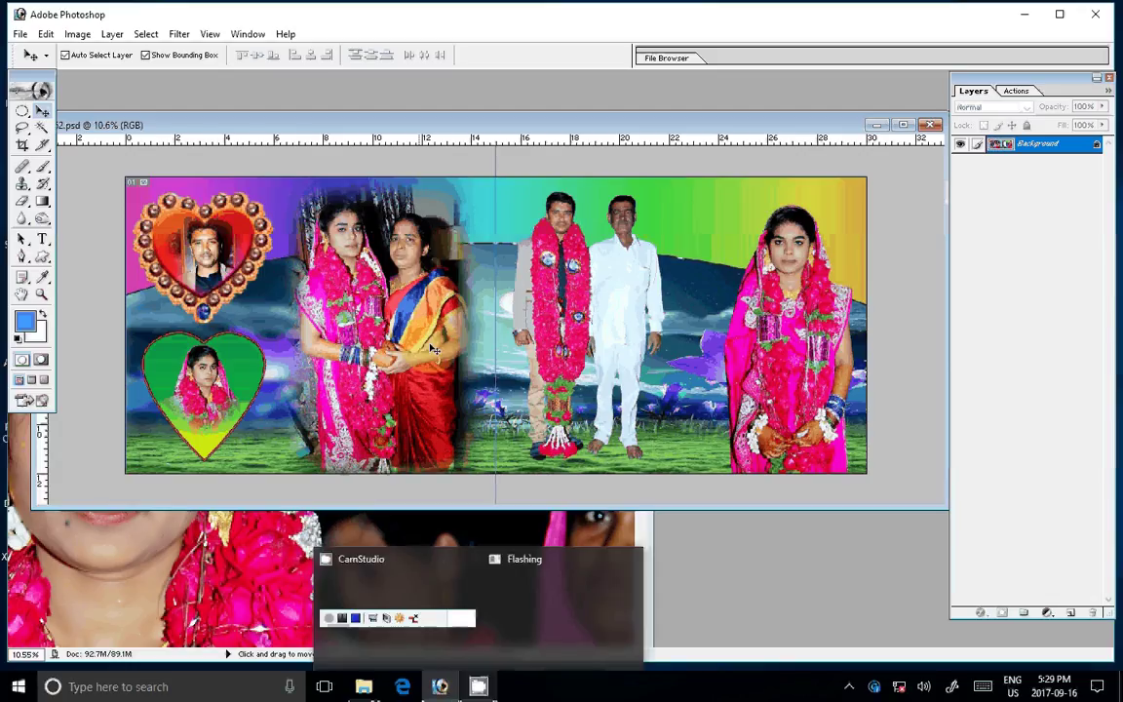
left_click(20, 34)
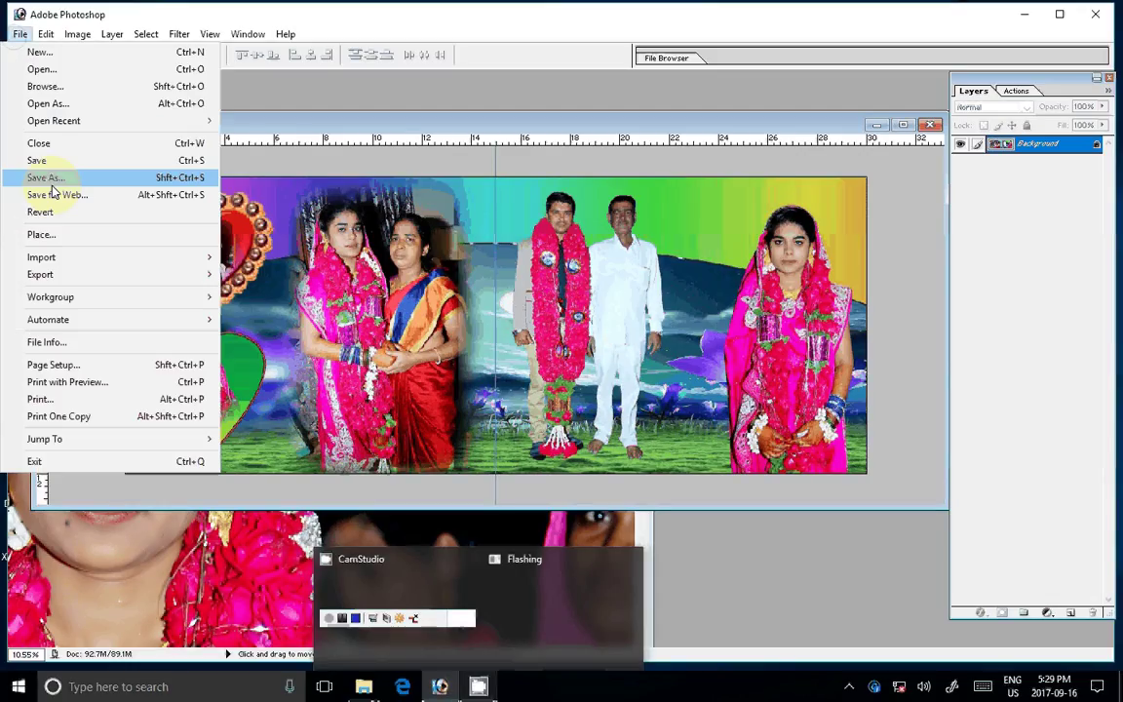
left_click(49, 178)
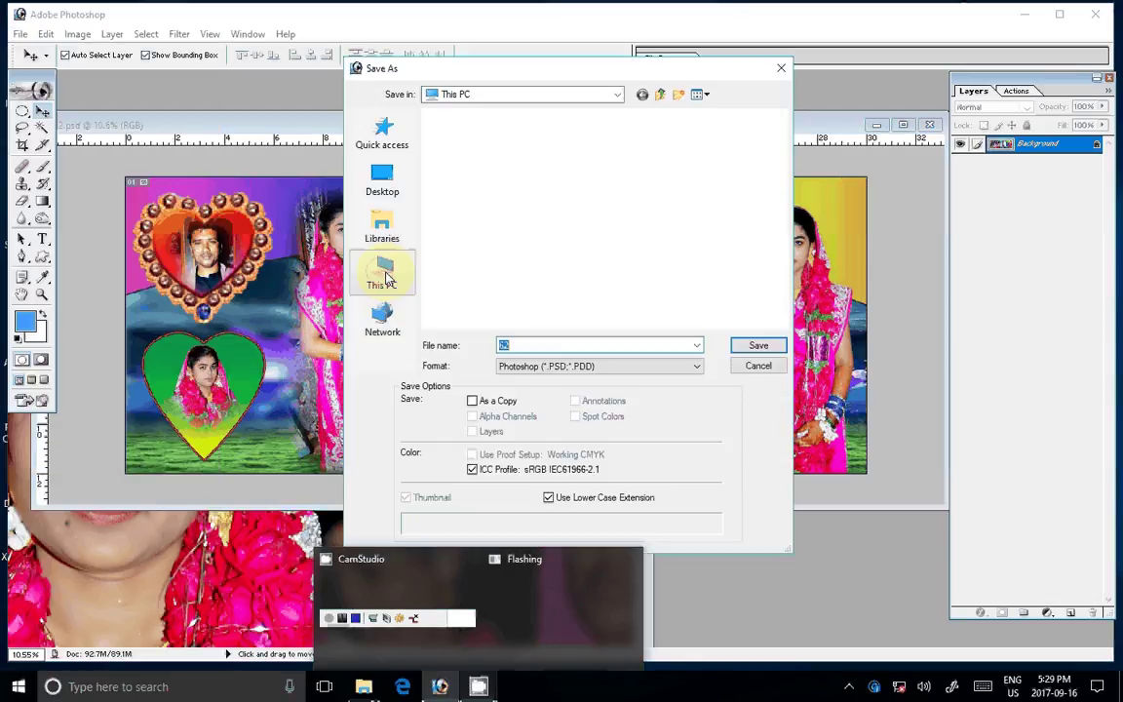
left_click(387, 280)
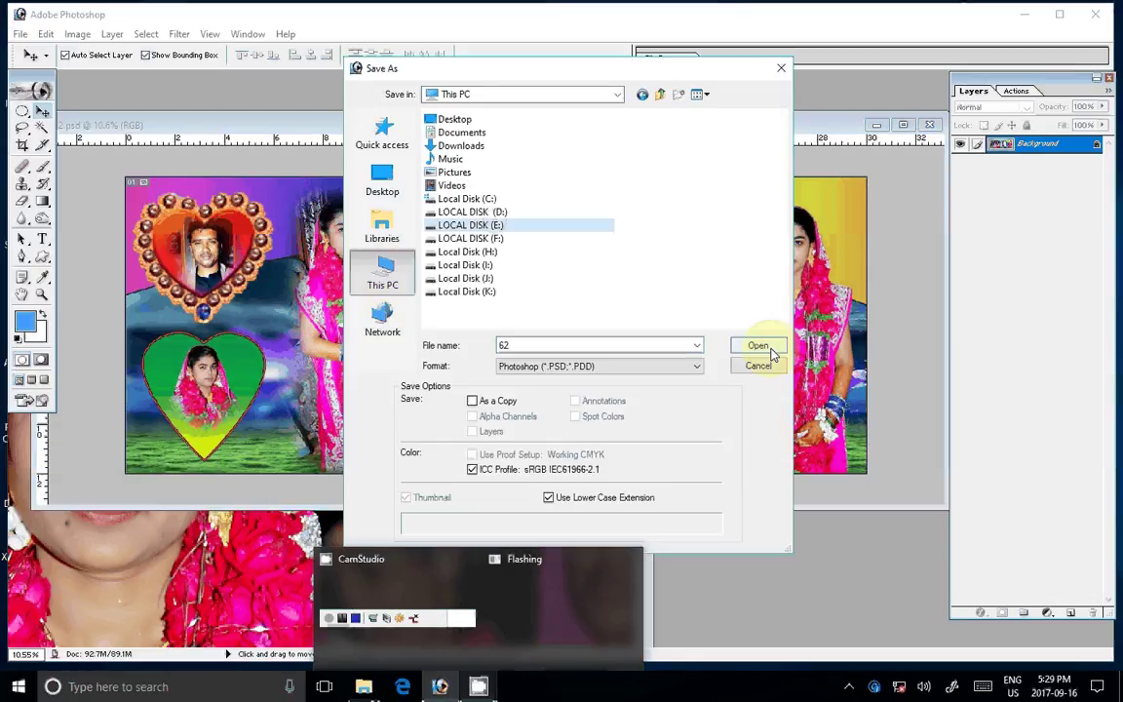
left_click(775, 347)
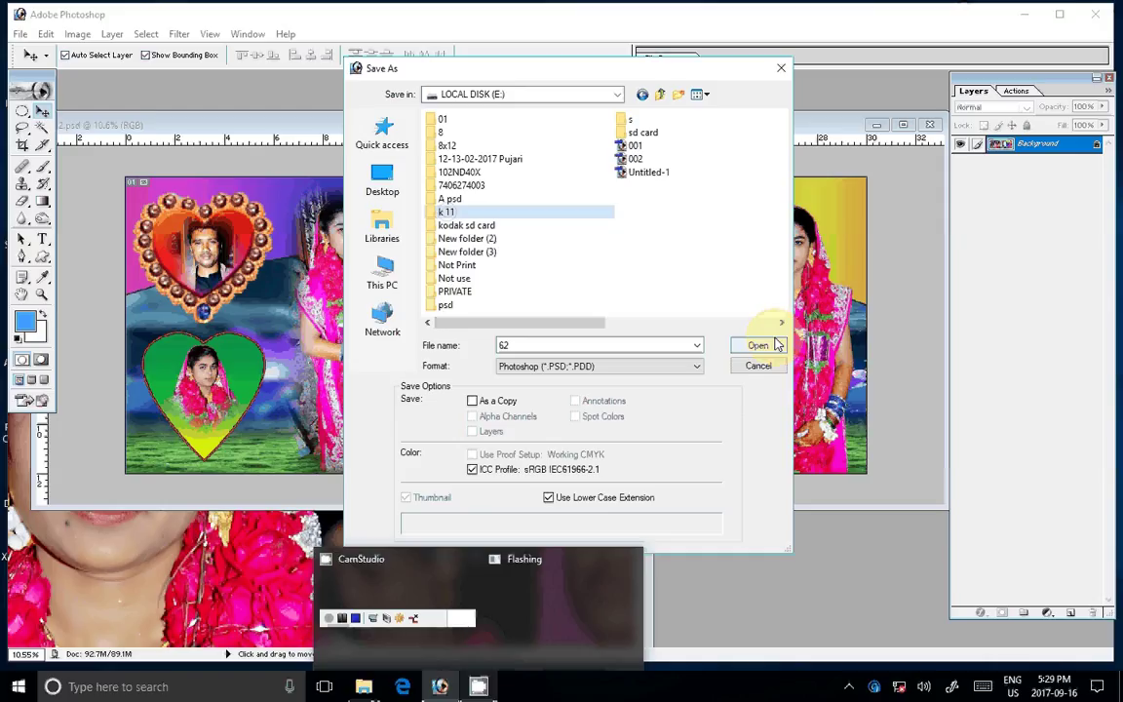
left_click(778, 346)
left_click(598, 365)
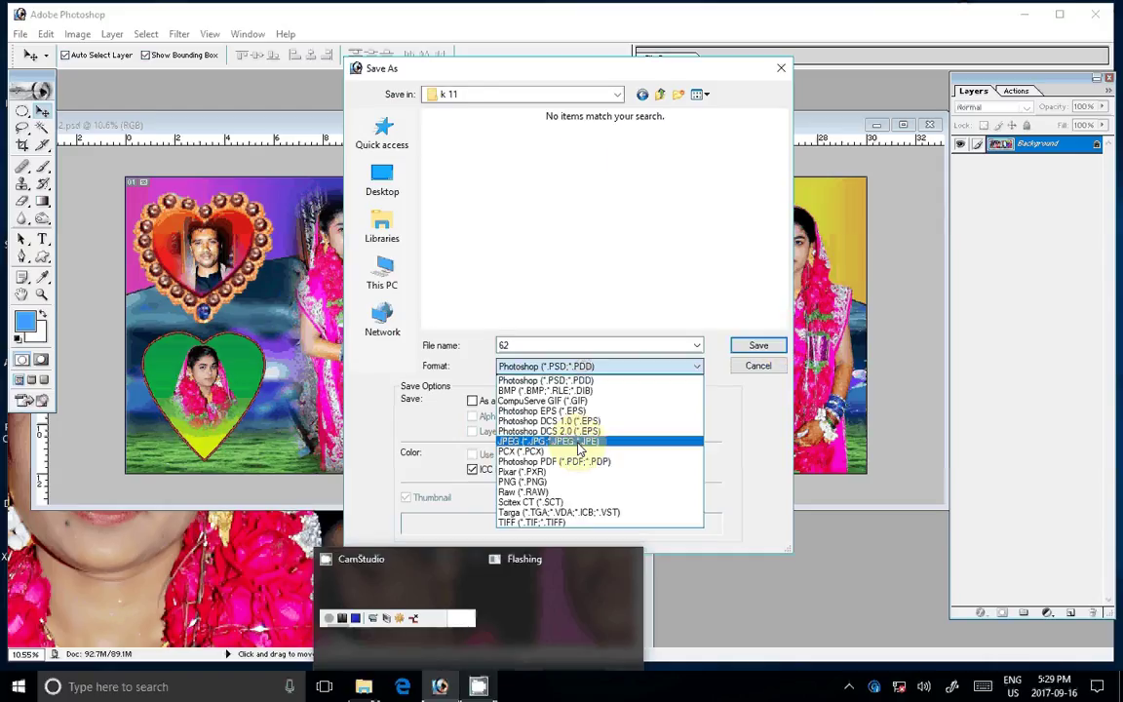
left_click(578, 442)
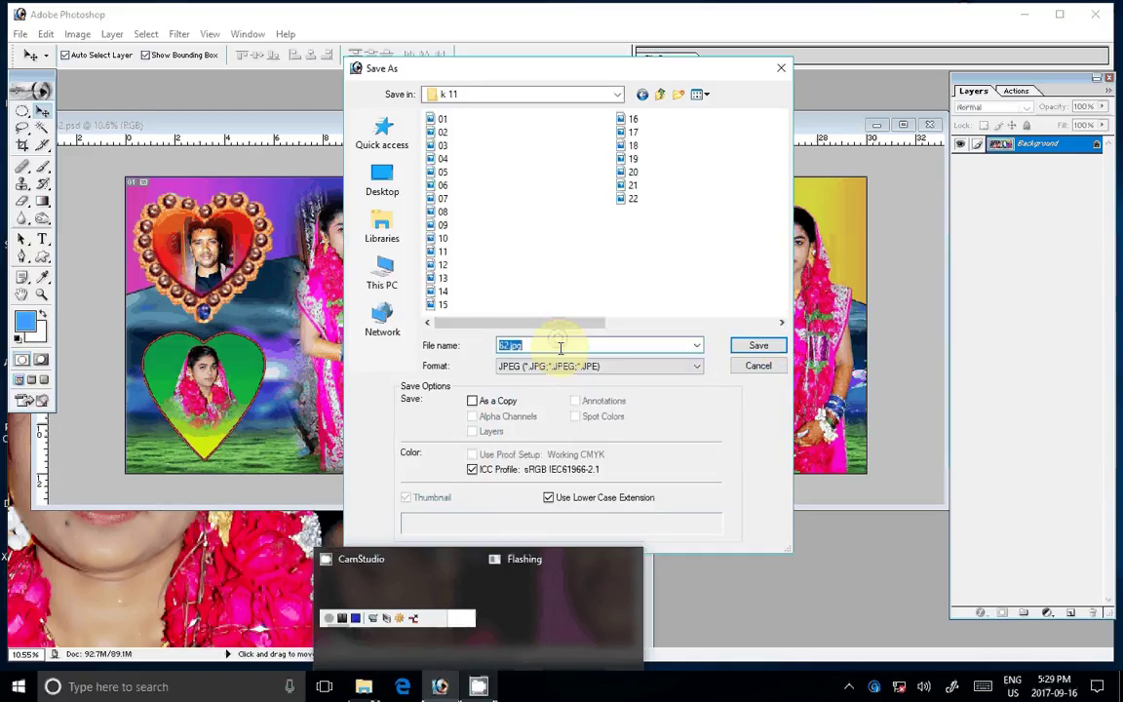
Save the collage as 23.jpg at JPEG quality 11.
type("23")
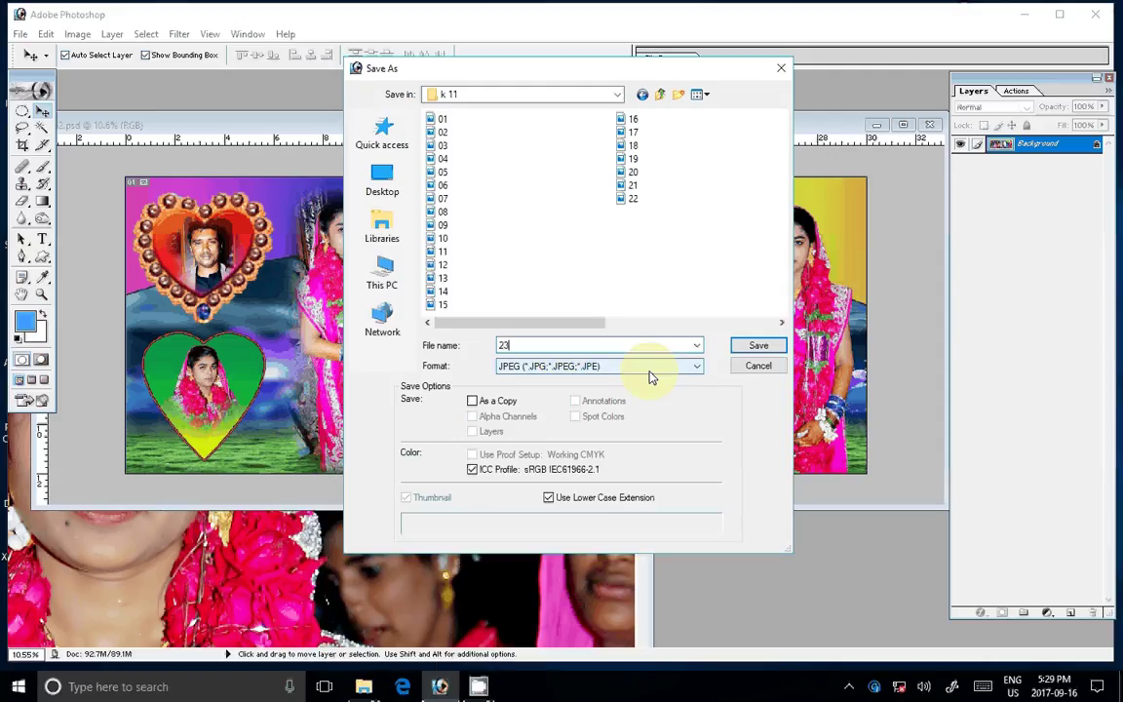
key("Return")
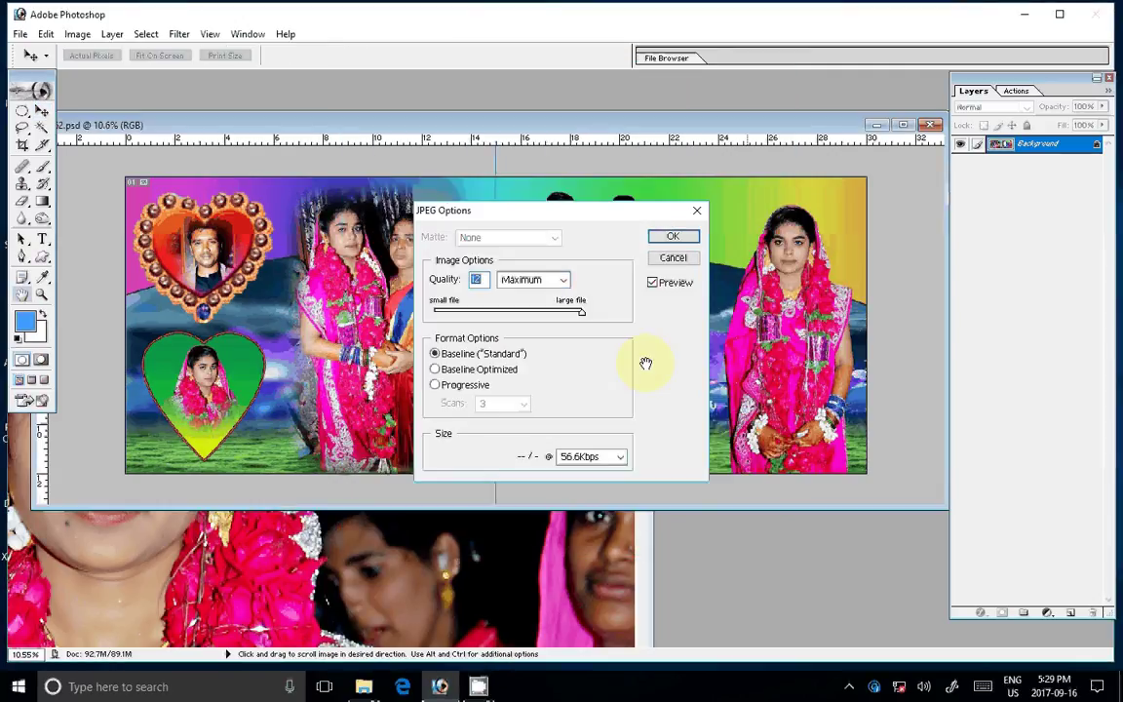
type("11")
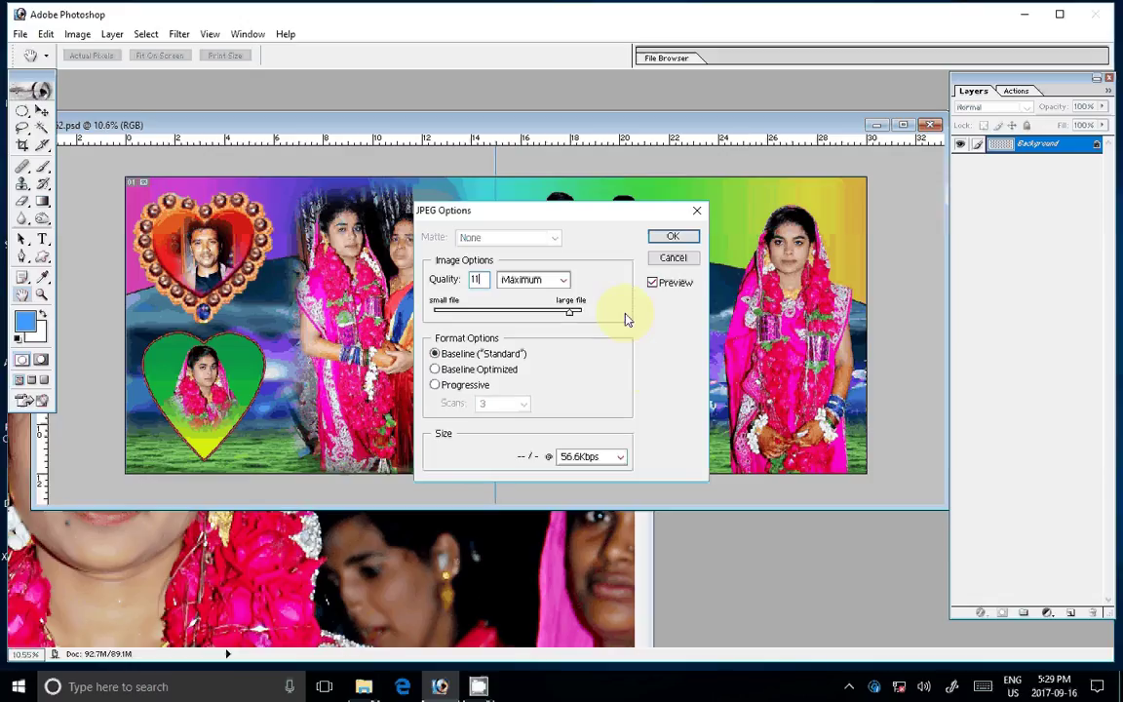
left_click(660, 240)
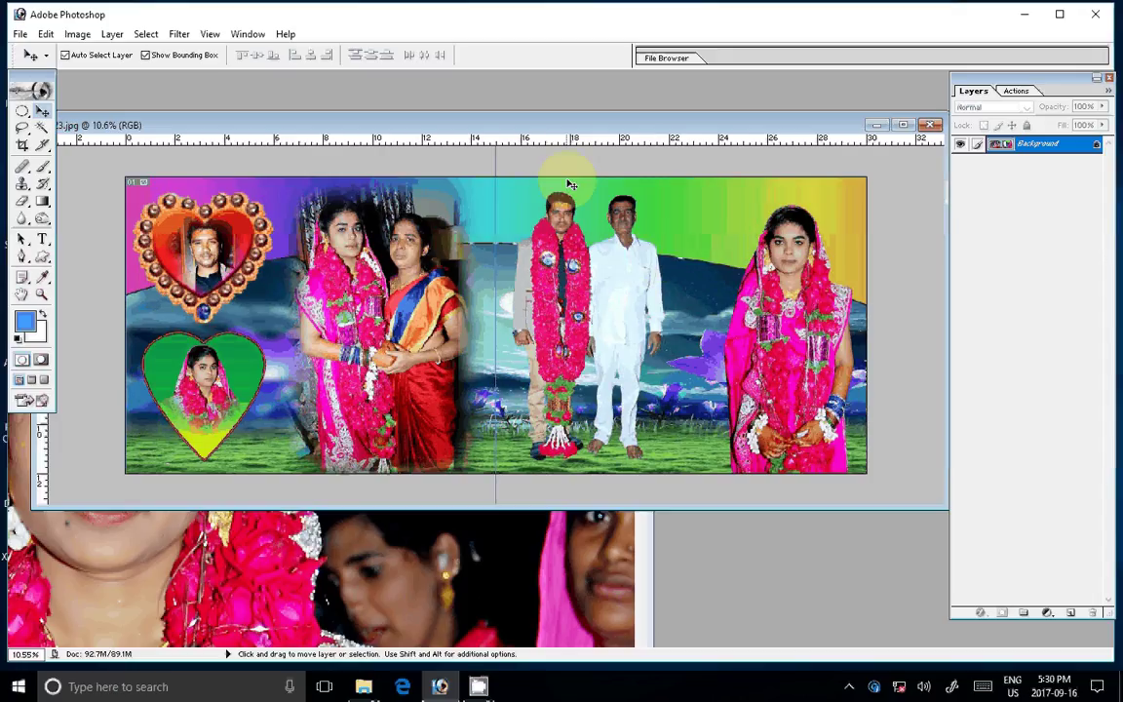
key("ctrl+o")
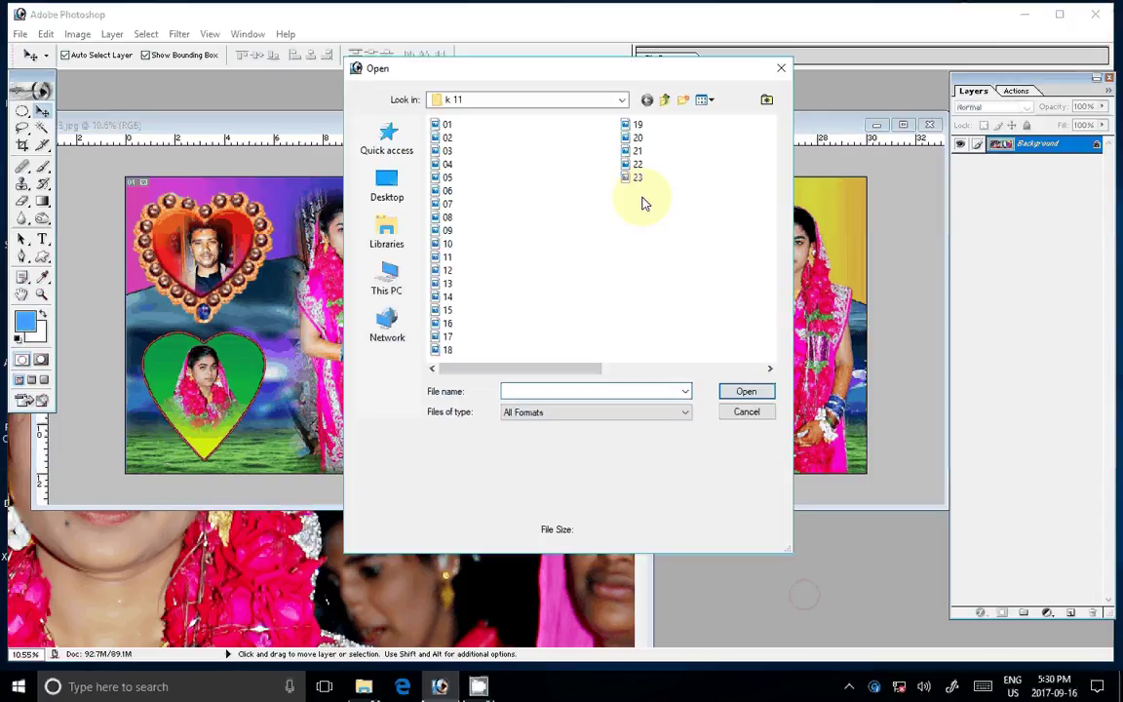
left_click(747, 410)
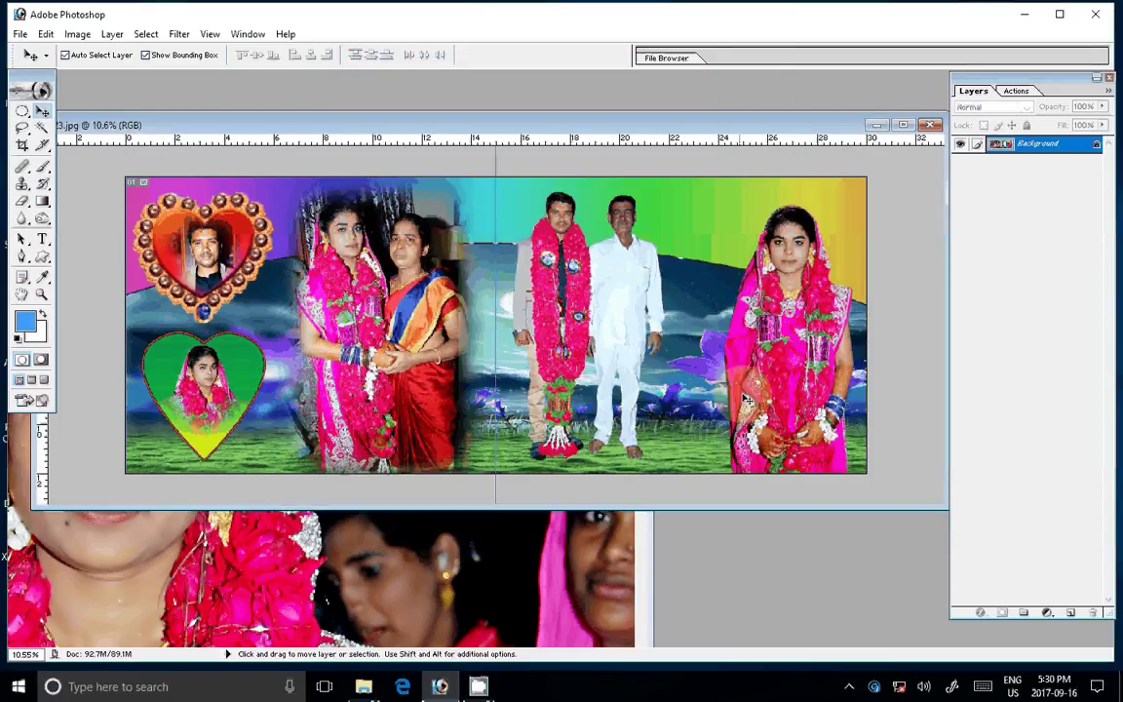